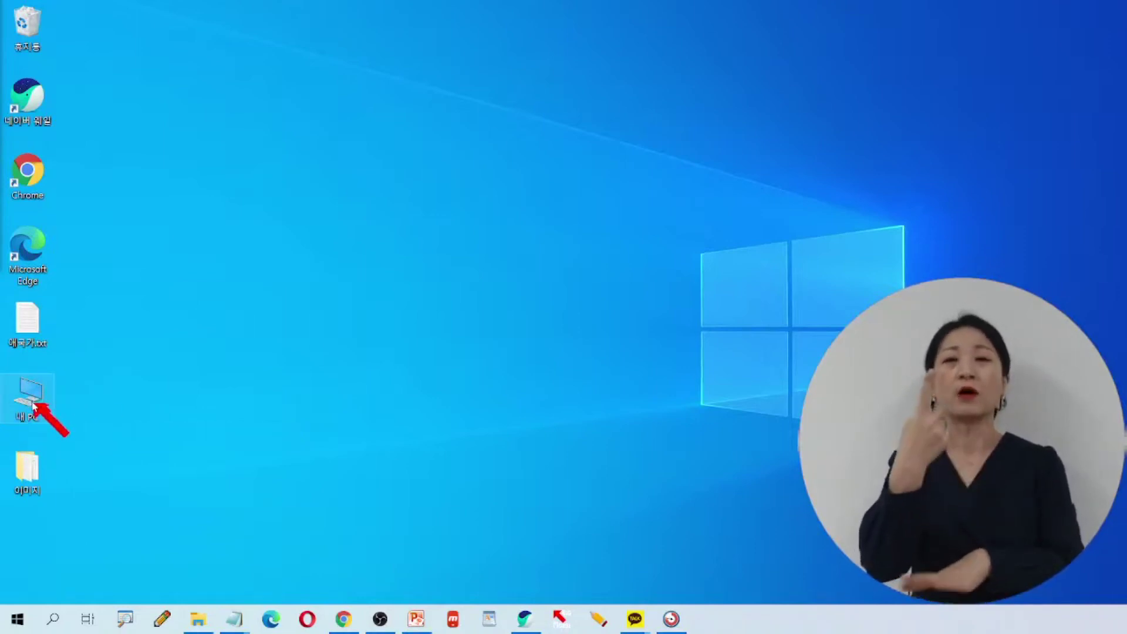
- Open a new File Explorer window showing 내 PC, move it up to the desktop's upper edge, and widen it
right_click(200, 627)
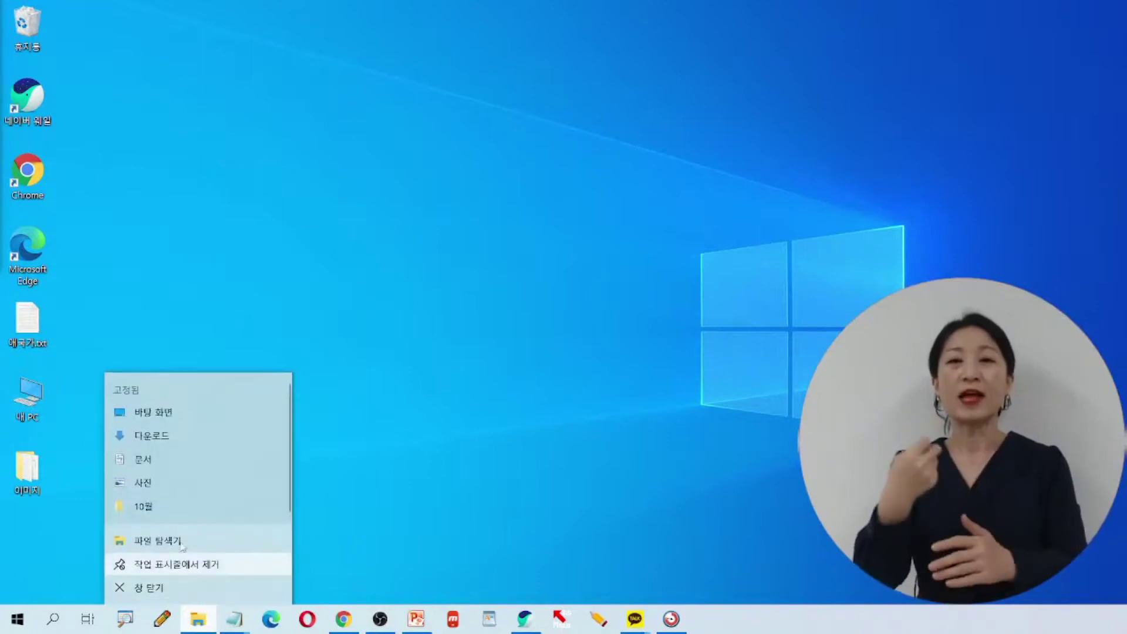
left_click(182, 541)
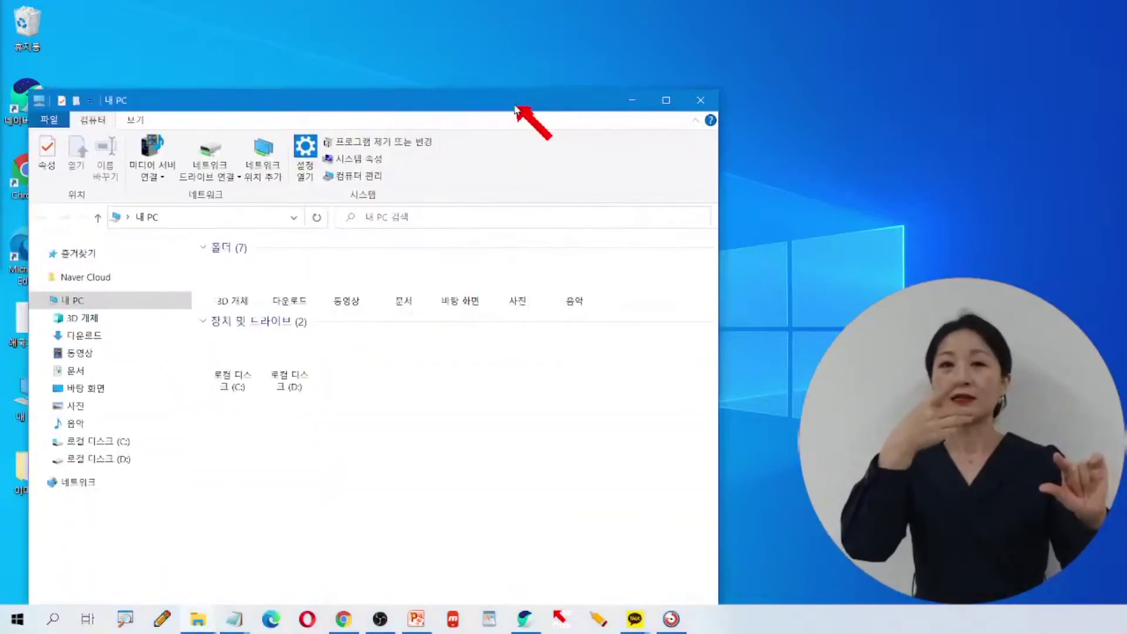
left_click_drag(515, 93, 509, 15)
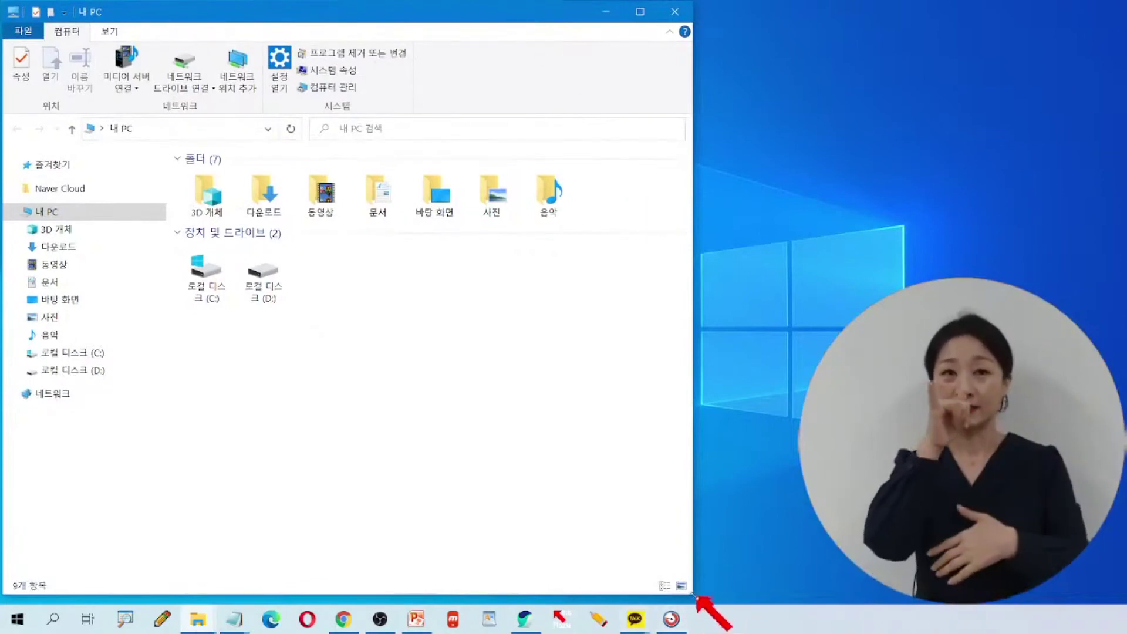
left_click_drag(694, 595, 796, 601)
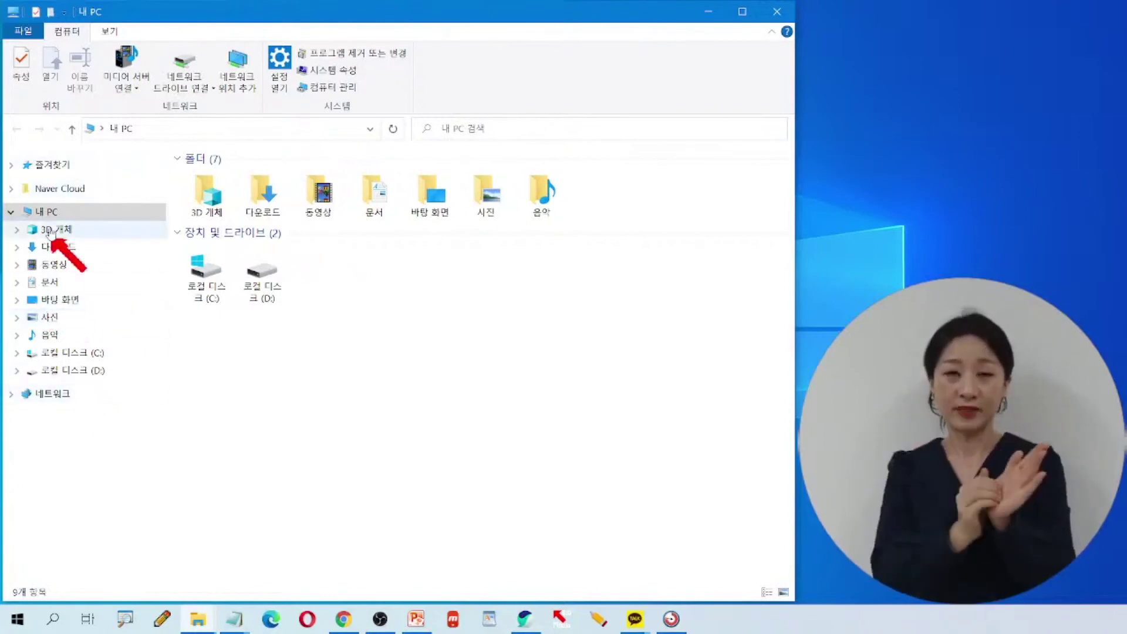
- Open the 바탕 화면 folder and display its view options
left_click(63, 304)
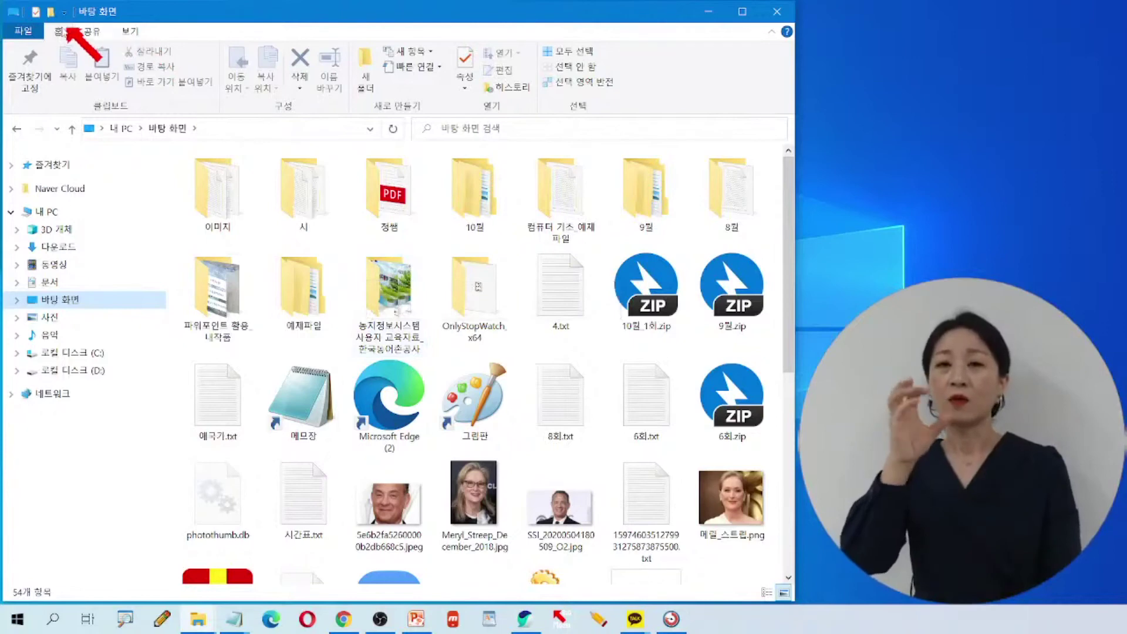
left_click(135, 36)
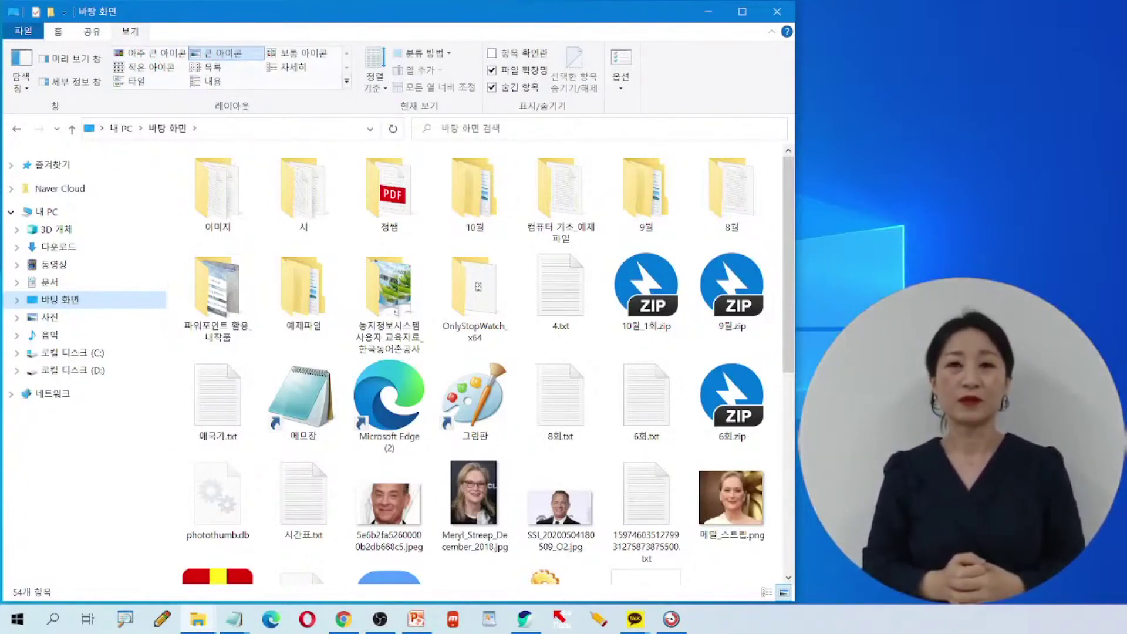
key("alt+Tab")
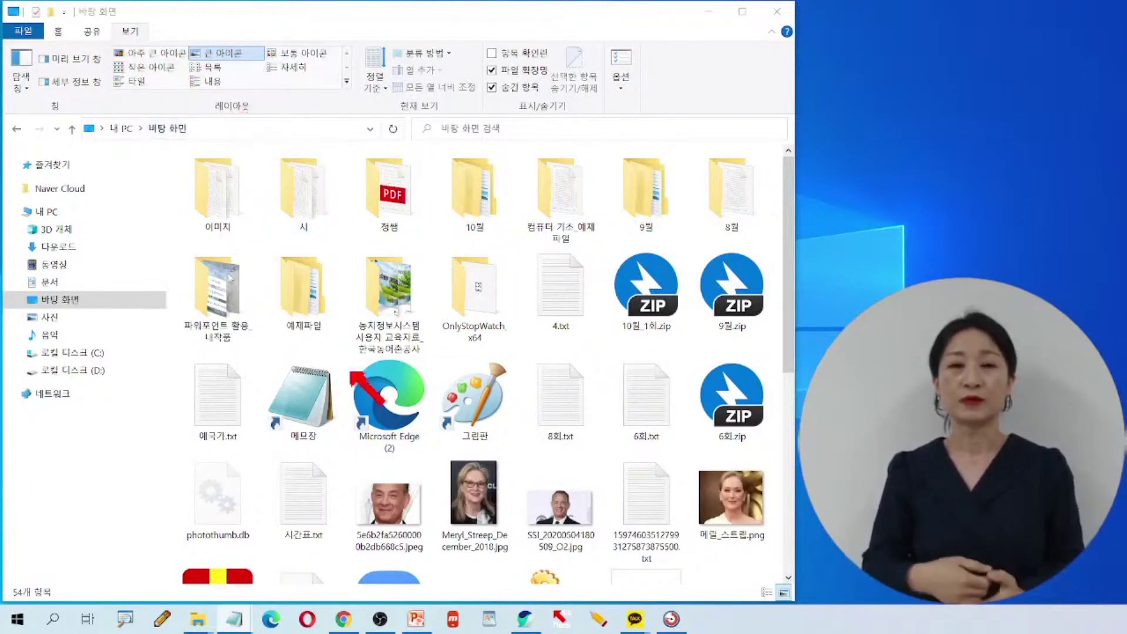
left_click(298, 189)
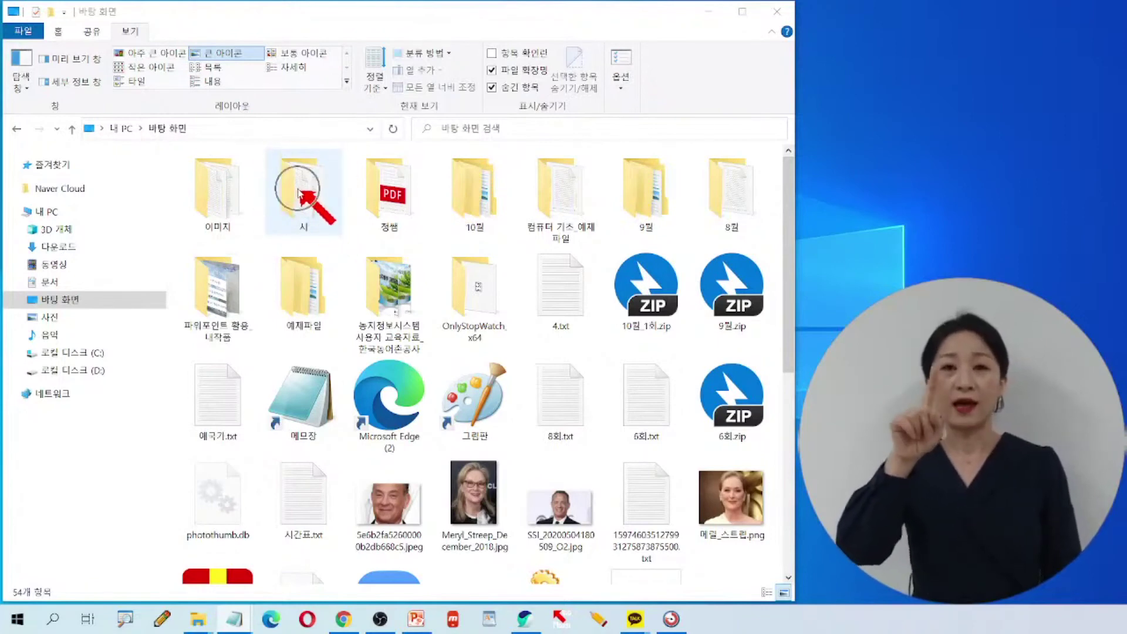
left_click(244, 58)
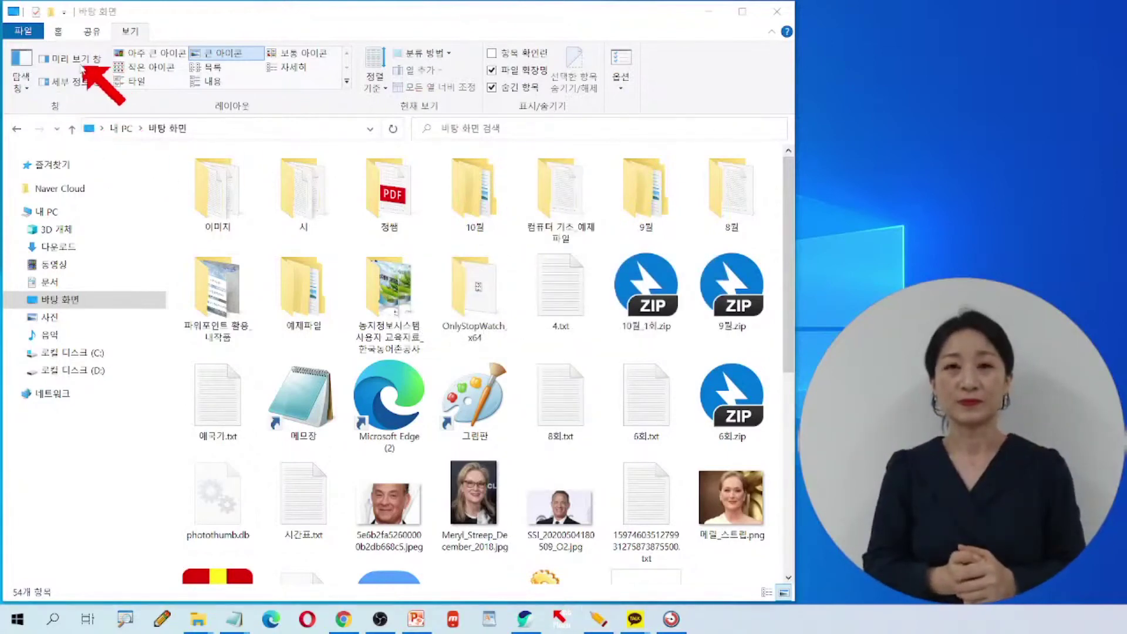
- Turn on the preview pane and preview 애국가.txt, the JPEG photo after 시간표.txt, and 6회.txt
left_click(84, 62)
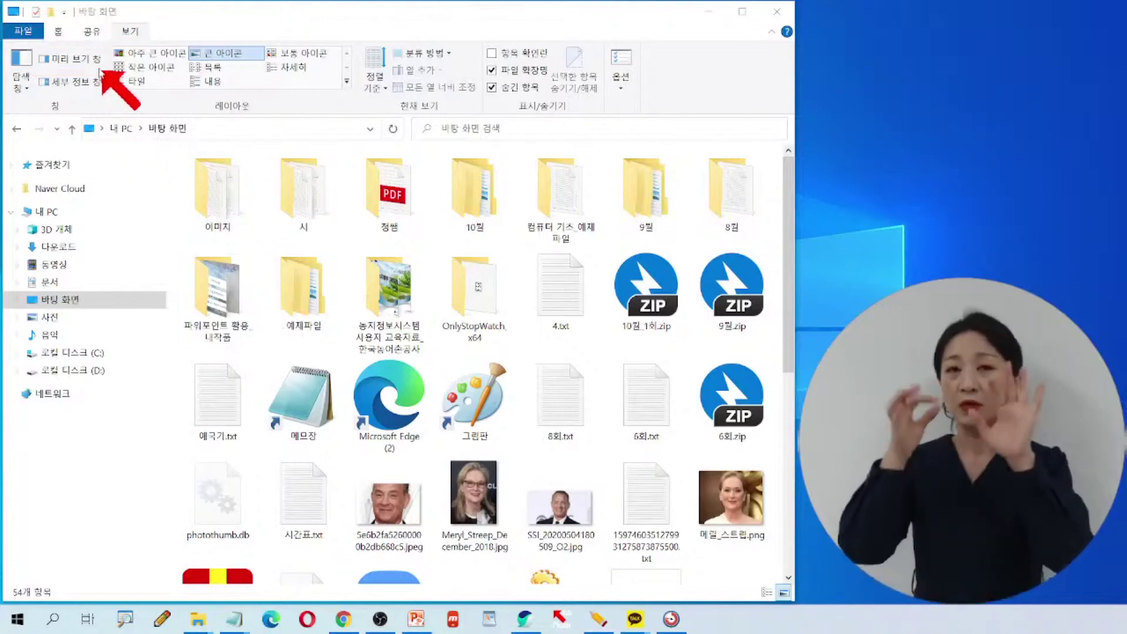
left_click(90, 64)
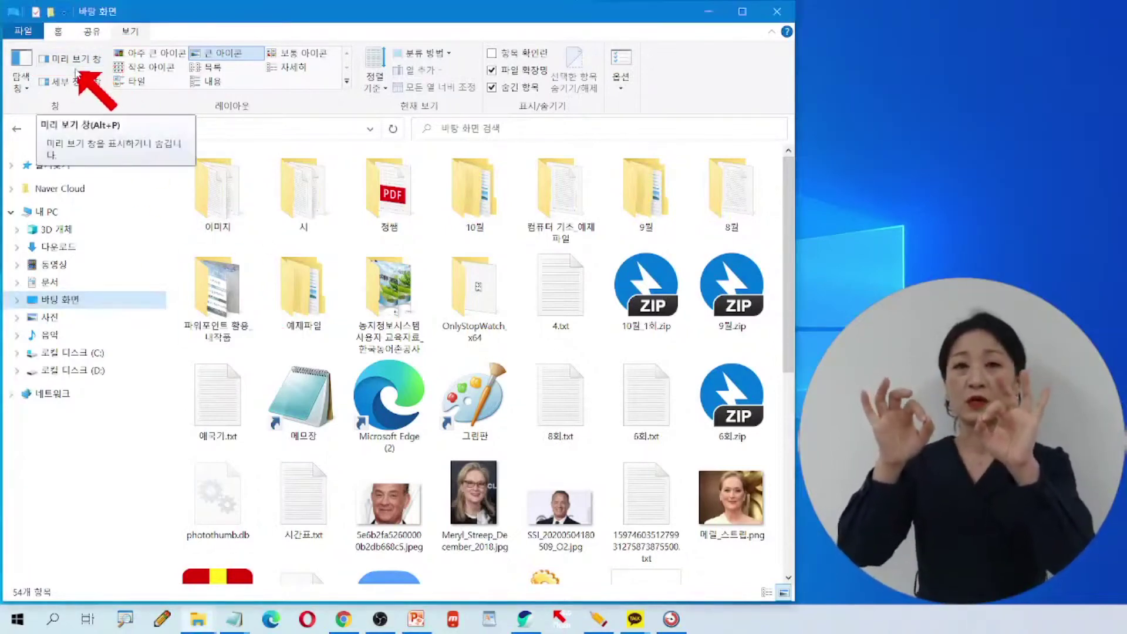
left_click(91, 63)
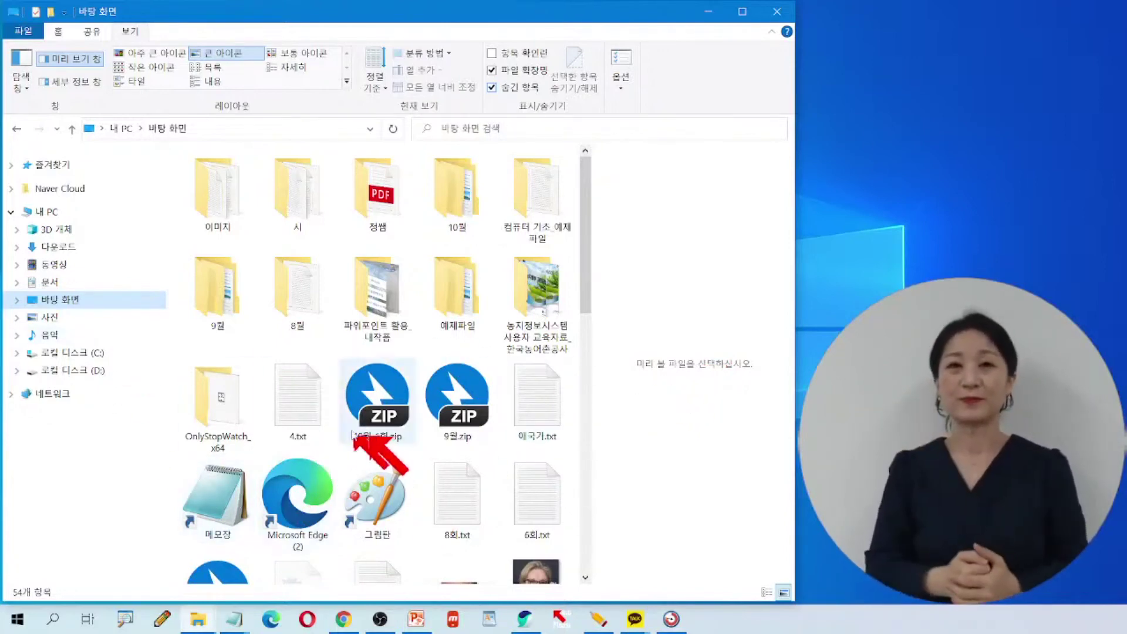
mouse_move(306, 417)
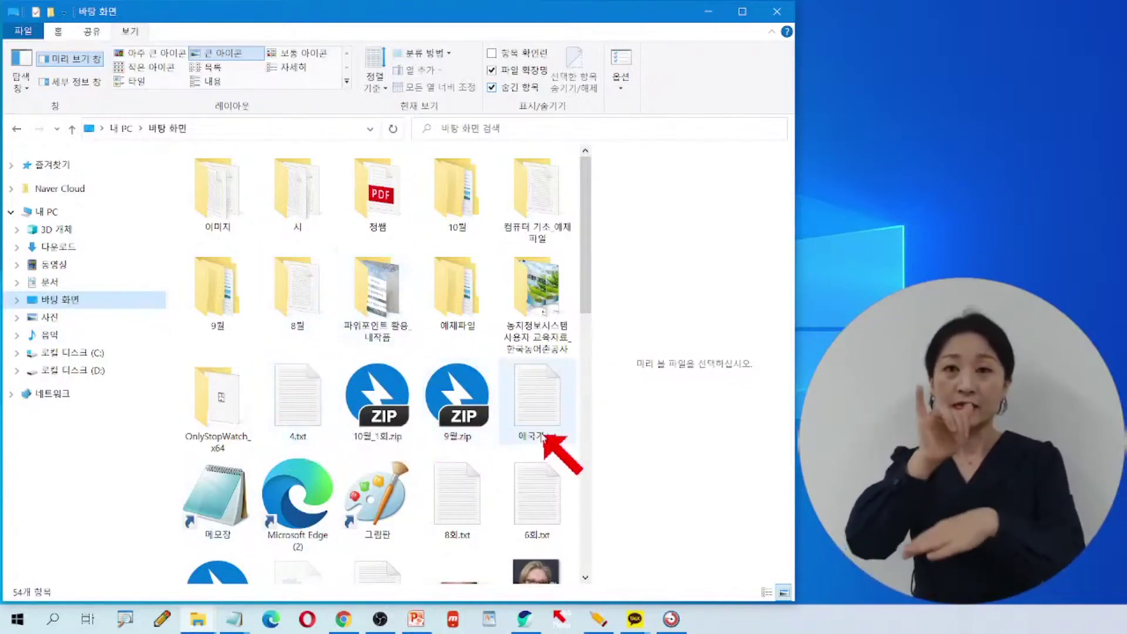
left_click(545, 408)
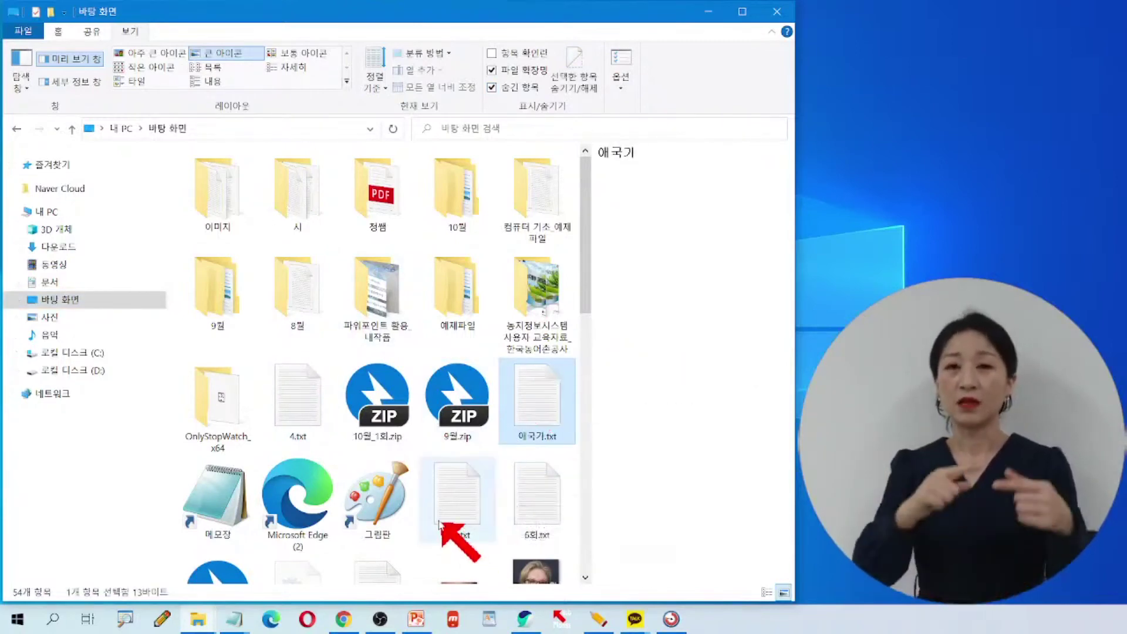
left_click(551, 490)
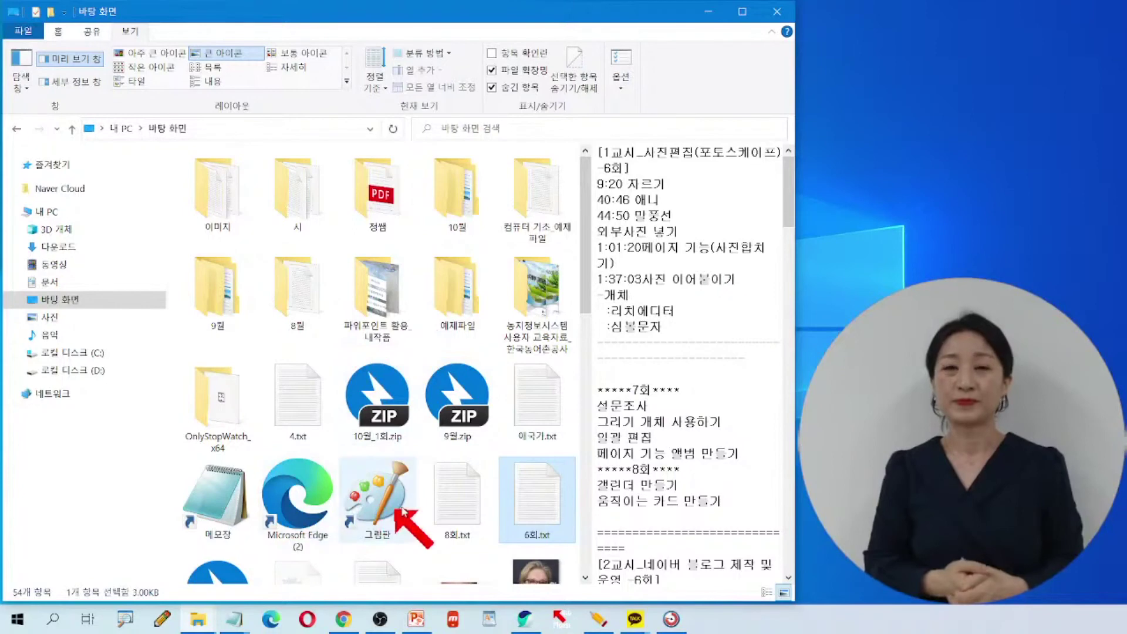
scroll(414, 511, "down", 1)
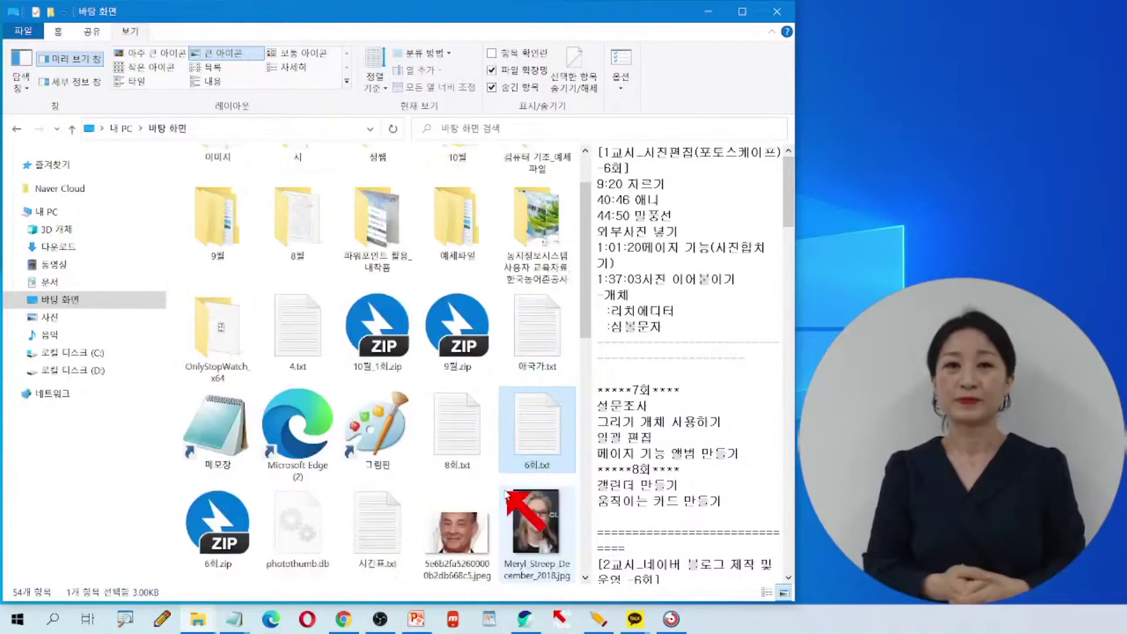
left_click(465, 541)
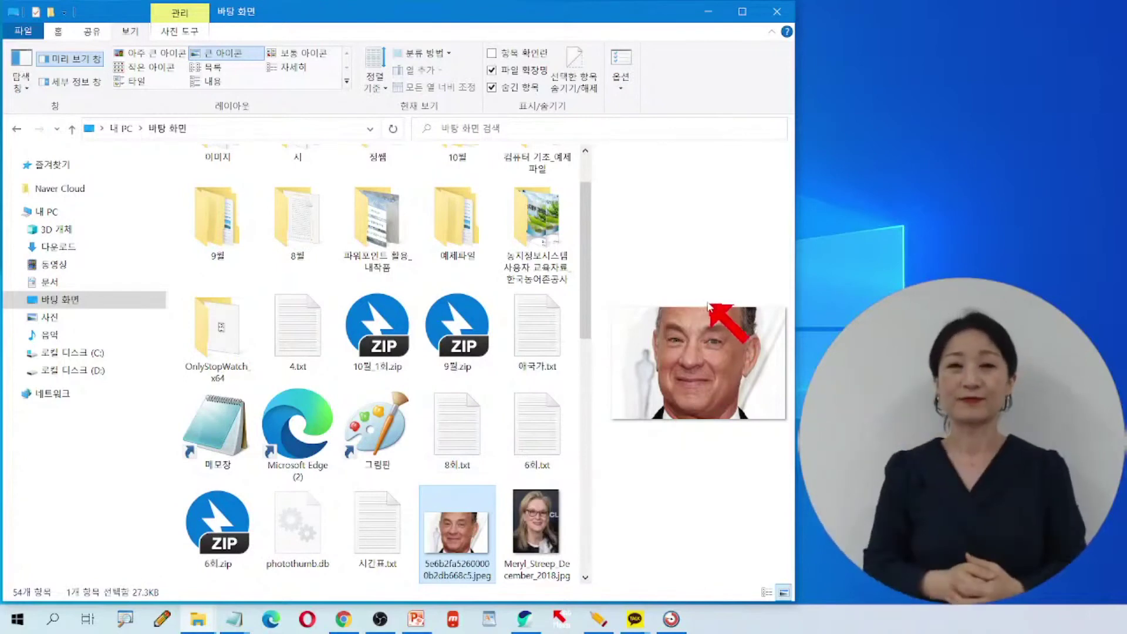
left_click(531, 329)
left_click(535, 435)
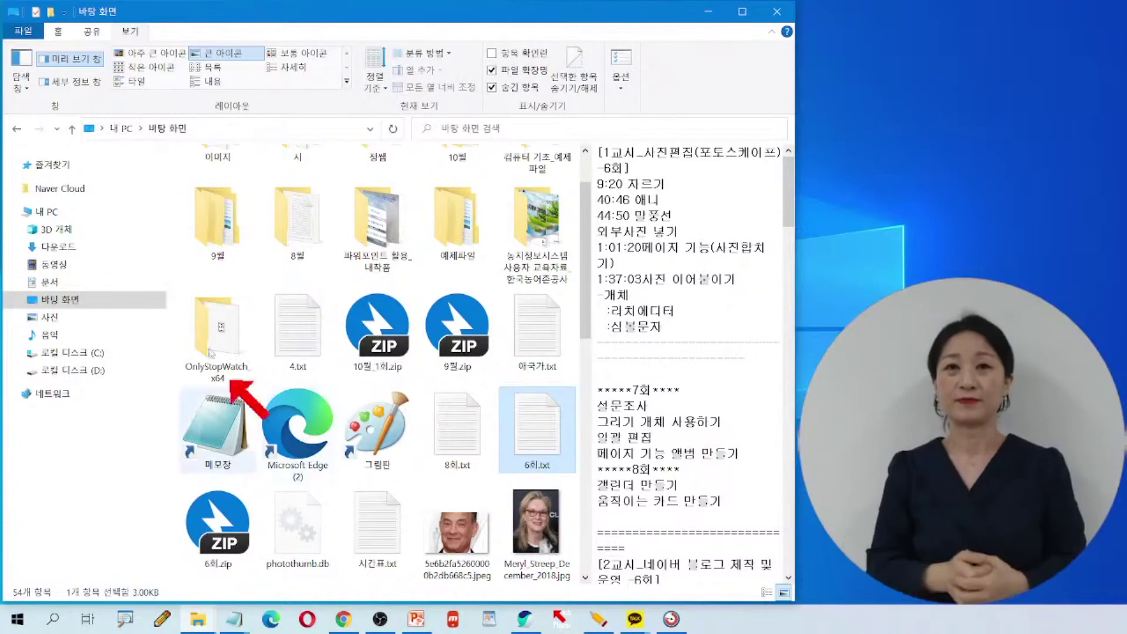
- Replace the preview pane with the details pane, try the 타일, 목록 and 내용 layouts, and apply the 자세히 layout
left_click(78, 85)
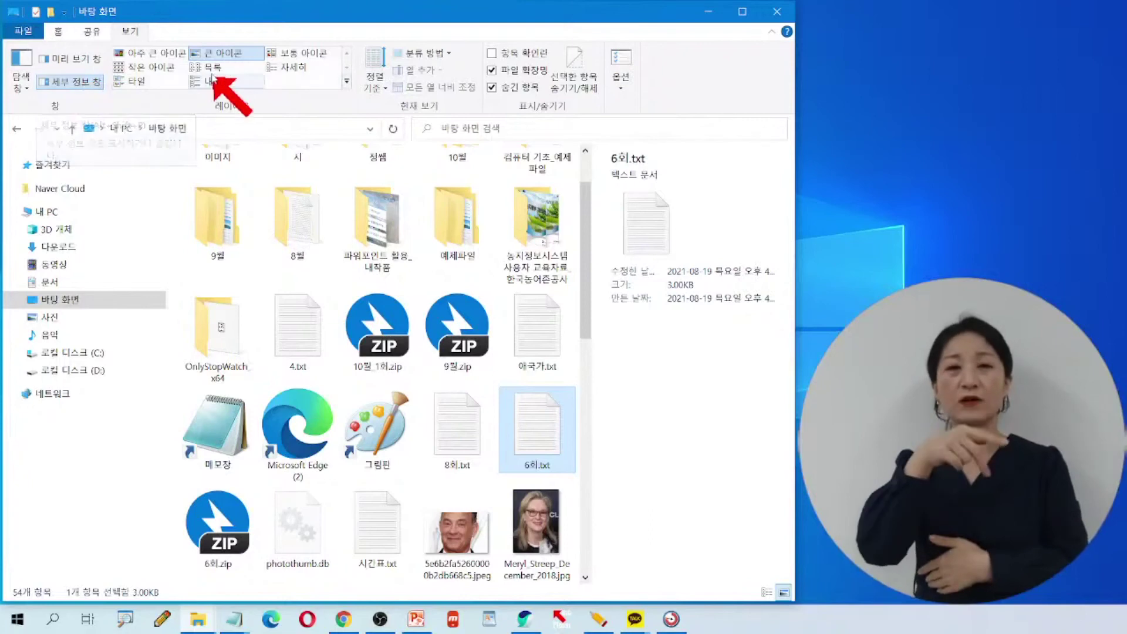
left_click(134, 82)
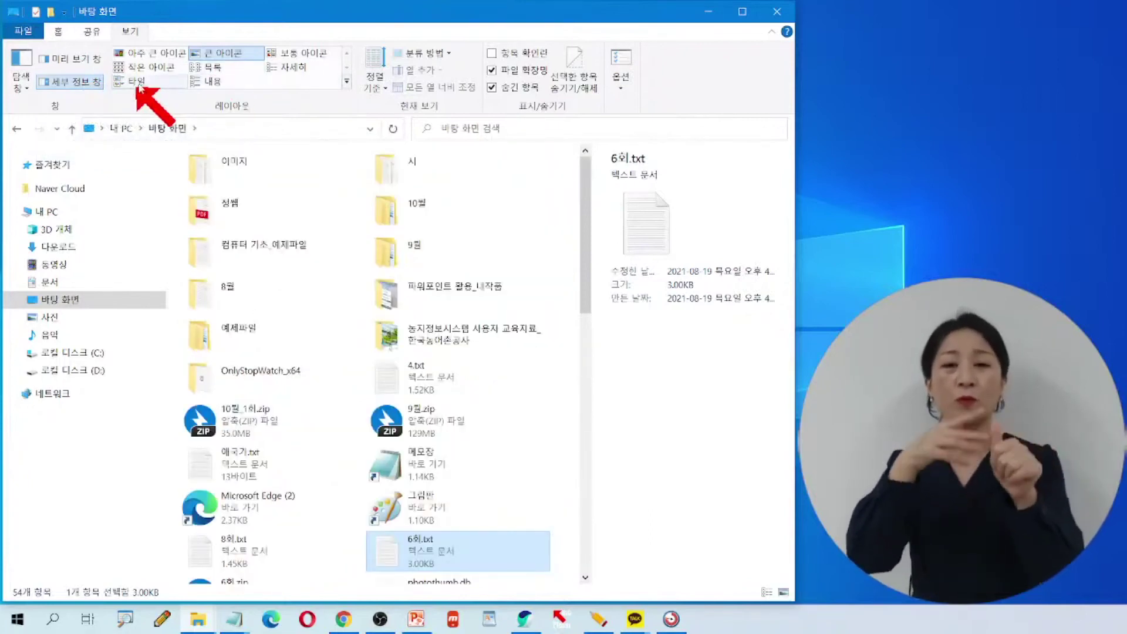
left_click(213, 82)
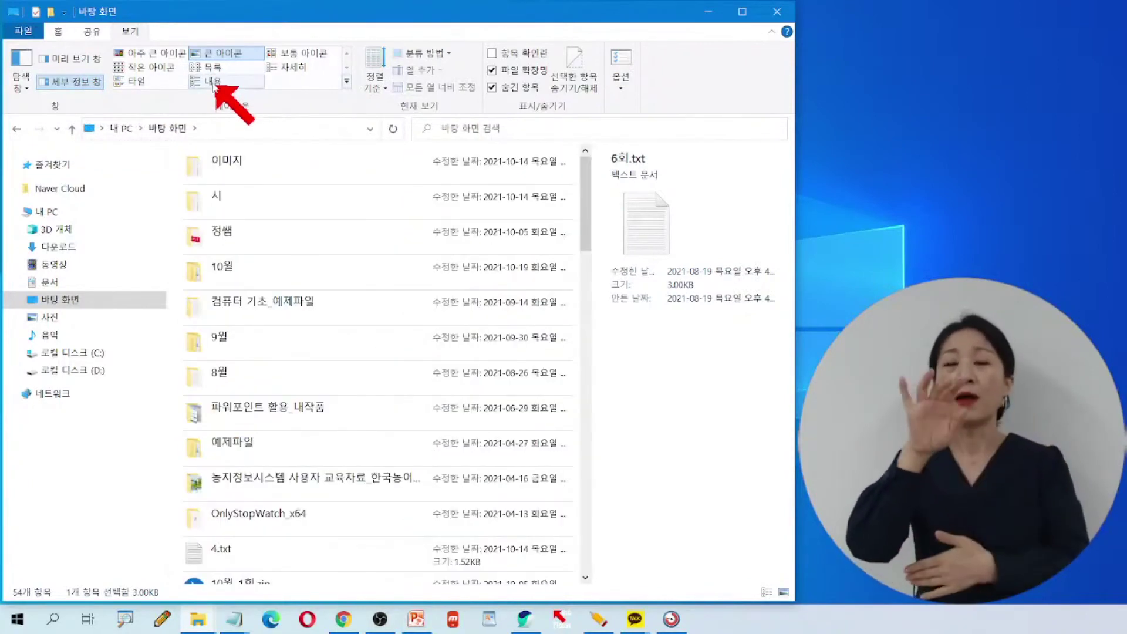
left_click(213, 68)
left_click(217, 81)
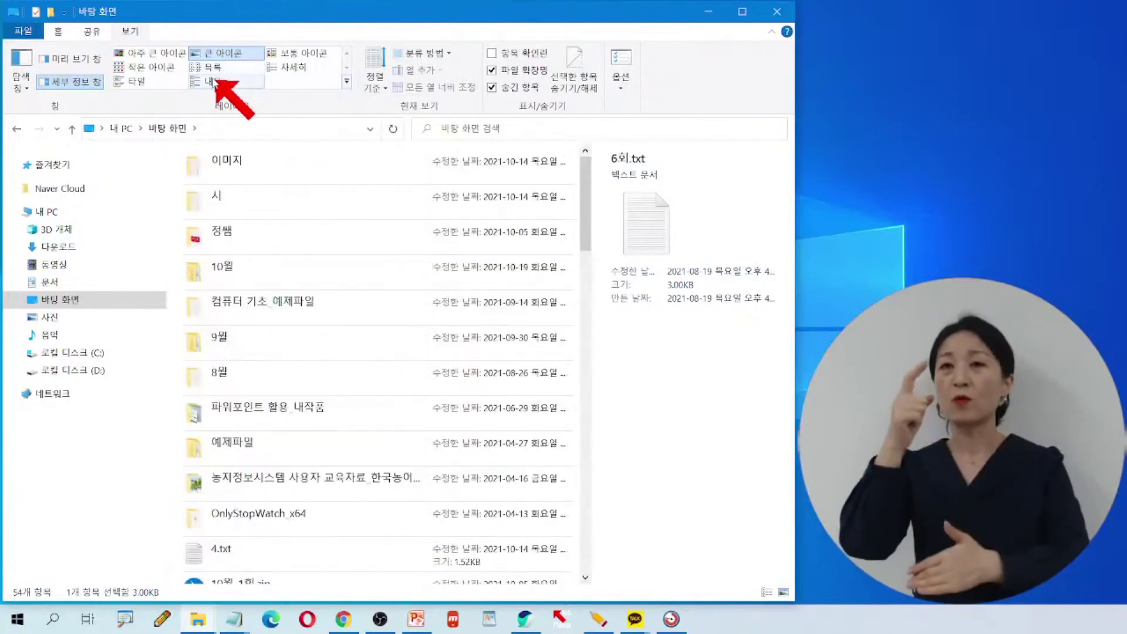
left_click(281, 68)
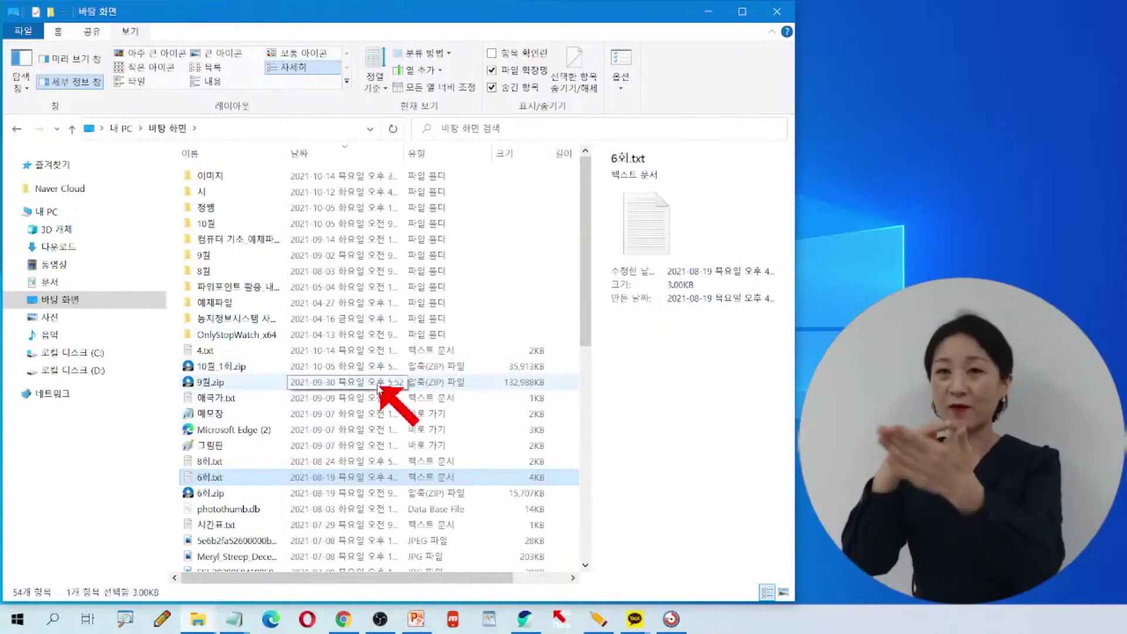
- Turn off the details pane and set the folder layout to 큰 아이콘 (large icons)
left_click(77, 83)
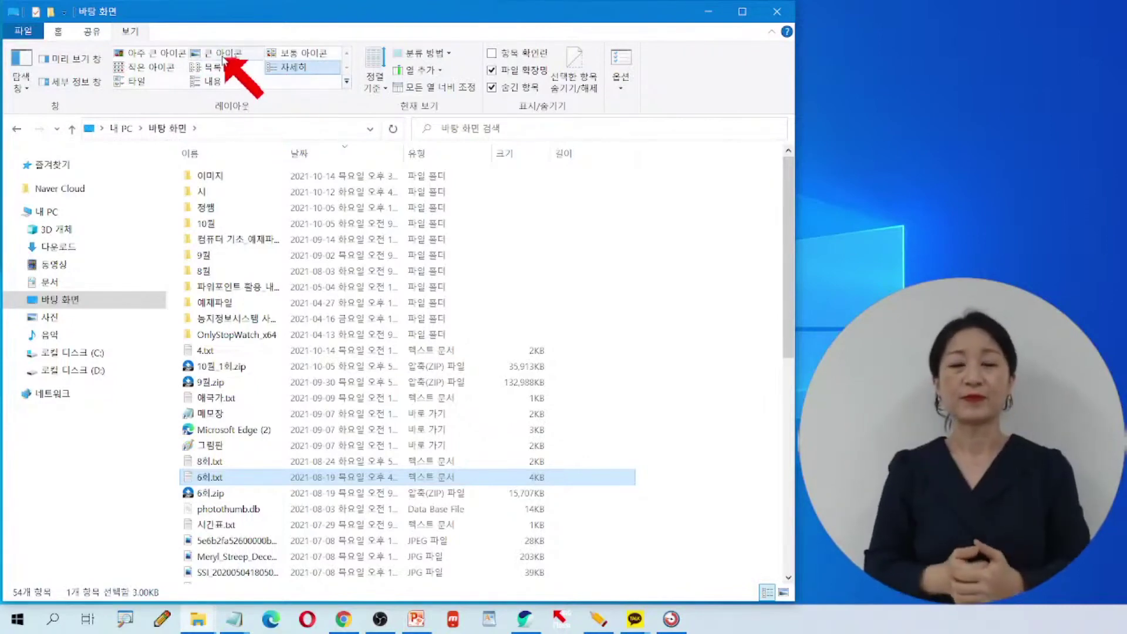
left_click(224, 55)
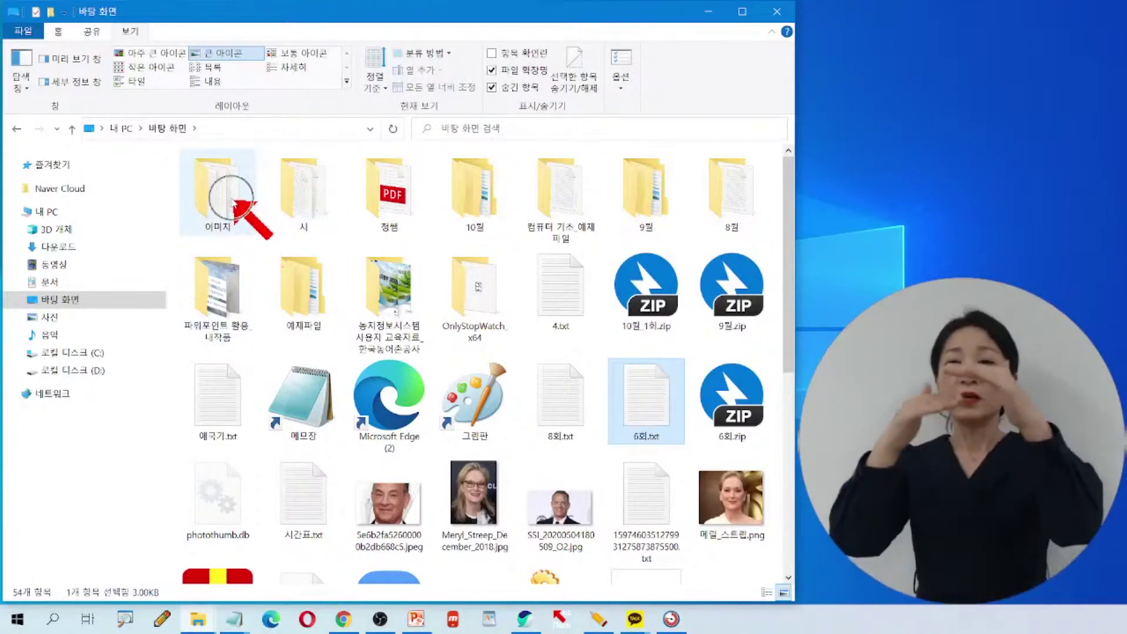
- Select the 4.txt file and enable item check boxes (항목 확인란) for the folder's items
mouse_move(234, 202)
left_click(224, 200)
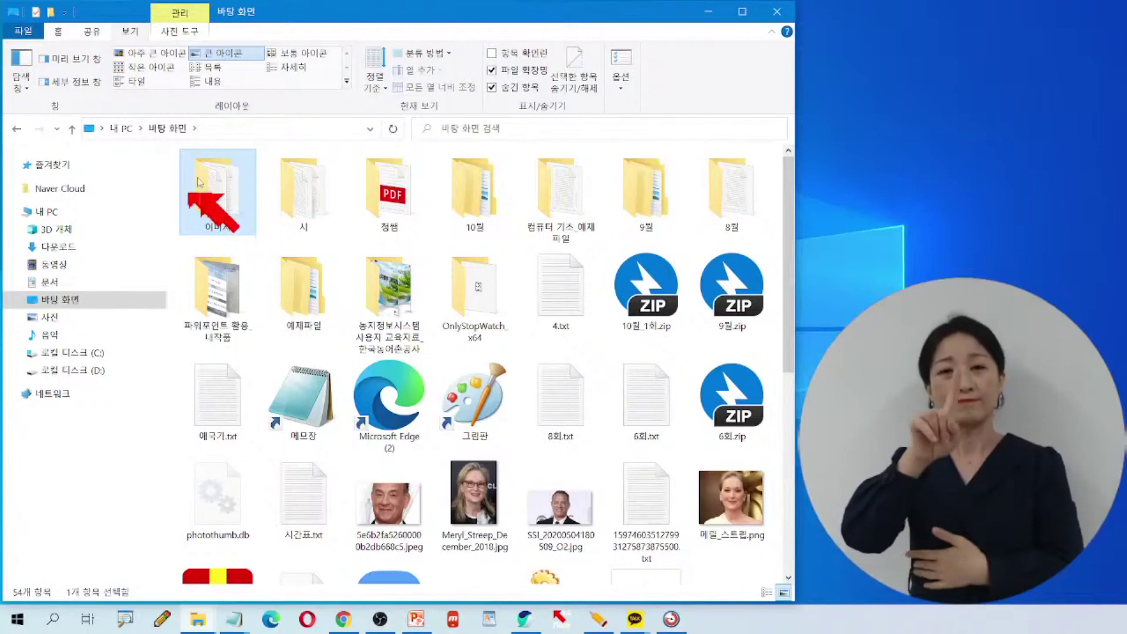
mouse_move(226, 211)
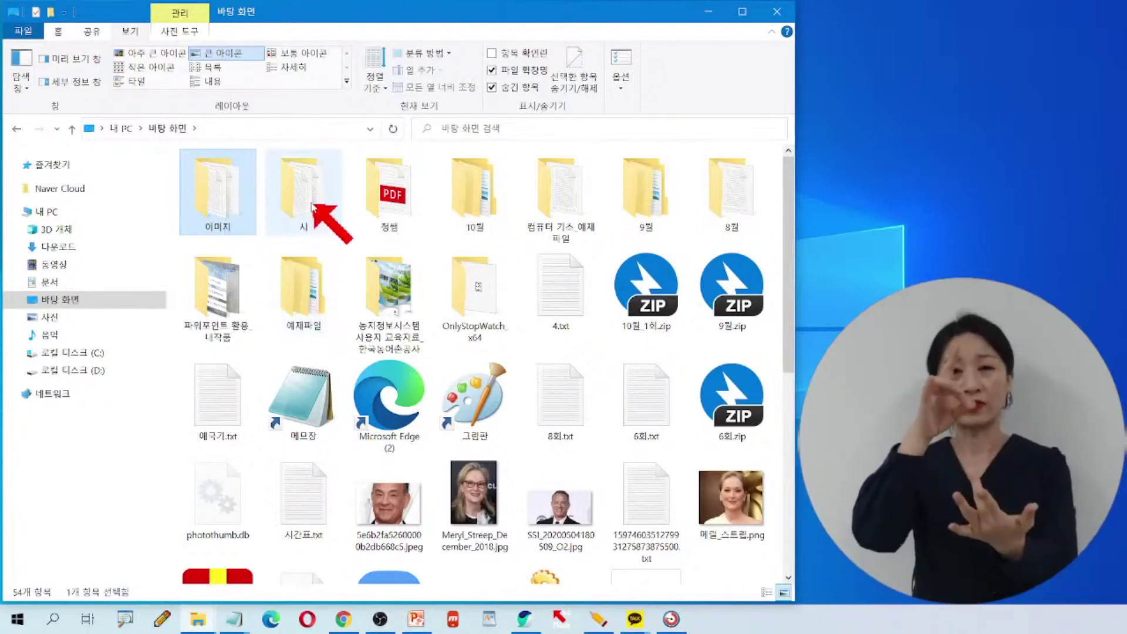
left_click(558, 301)
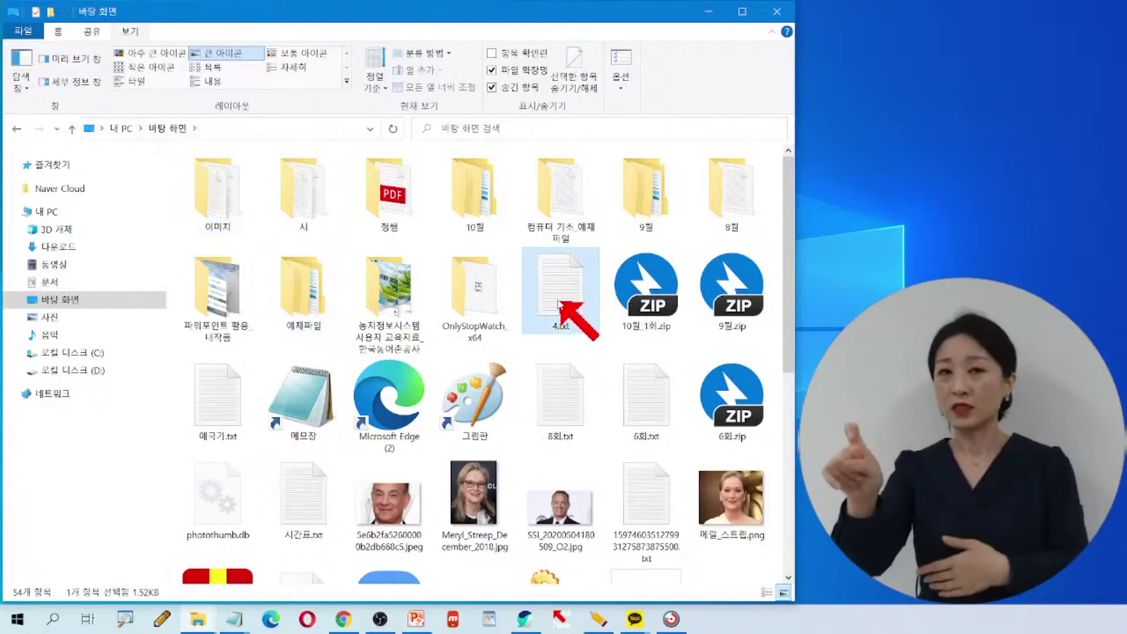
mouse_move(557, 300)
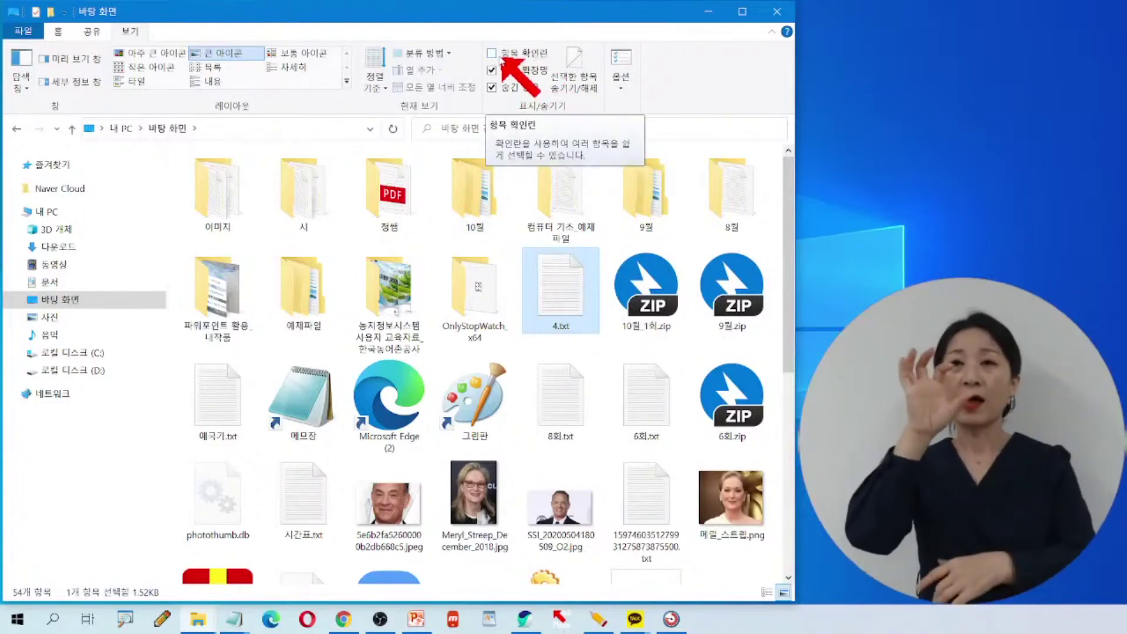
left_click(493, 53)
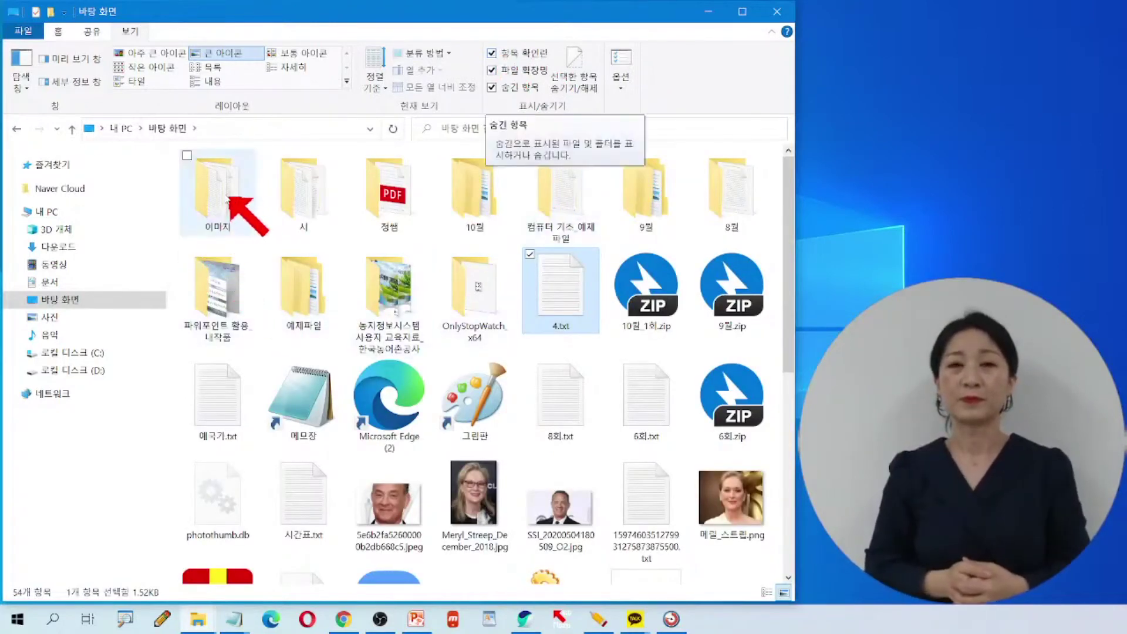
- Add the first four folders, from 이미지 through 10월, to the selection using their item check boxes
mouse_move(213, 187)
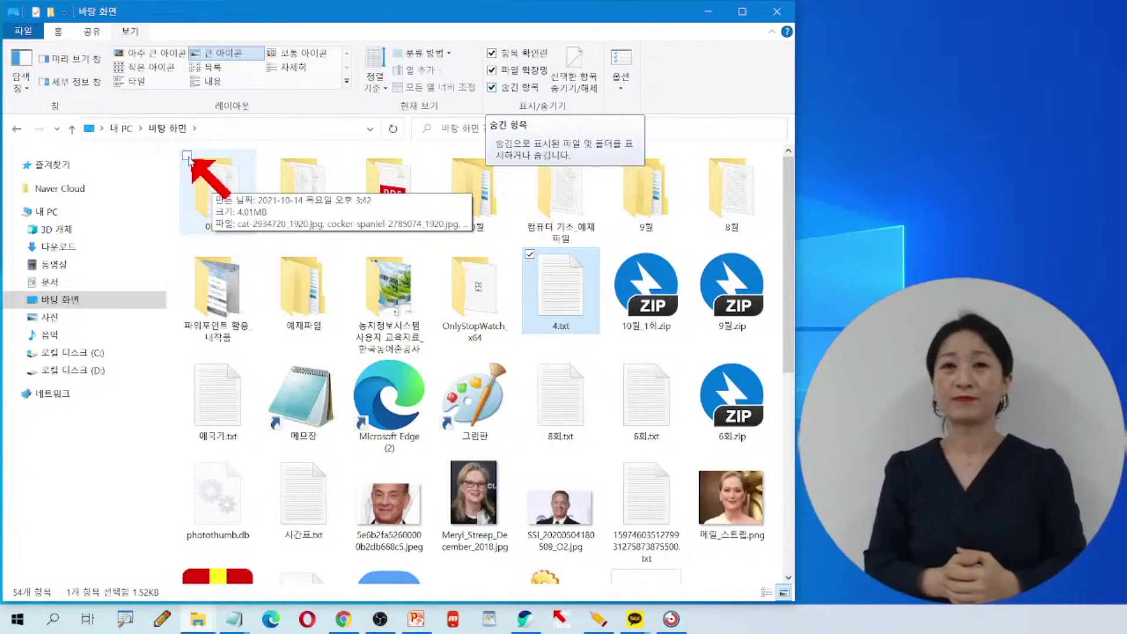
left_click(187, 156)
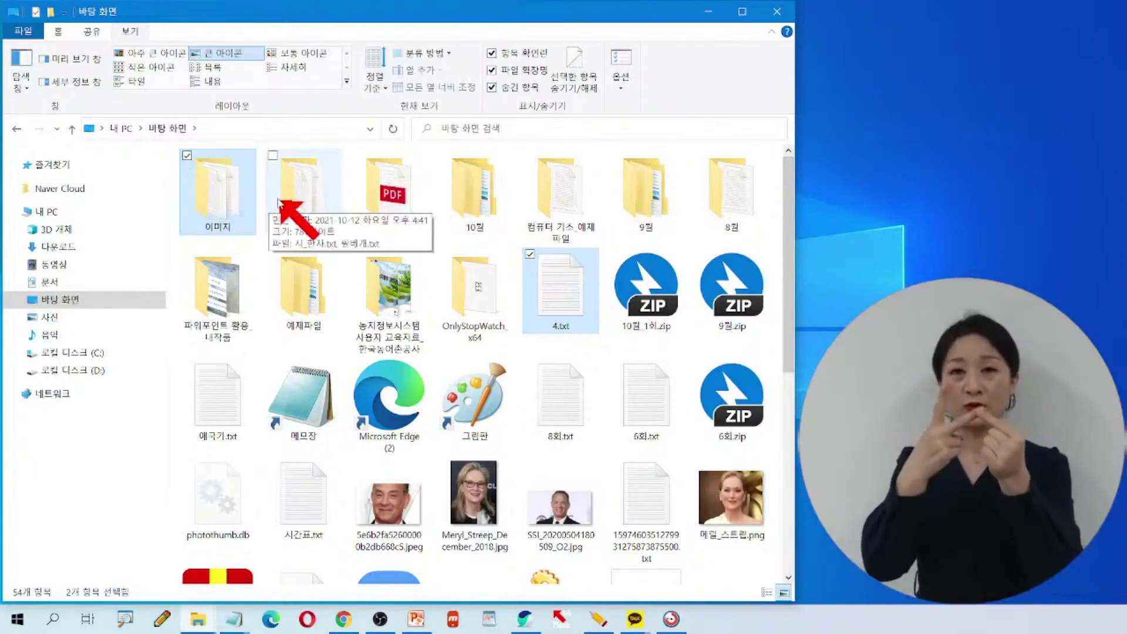
left_click(272, 156)
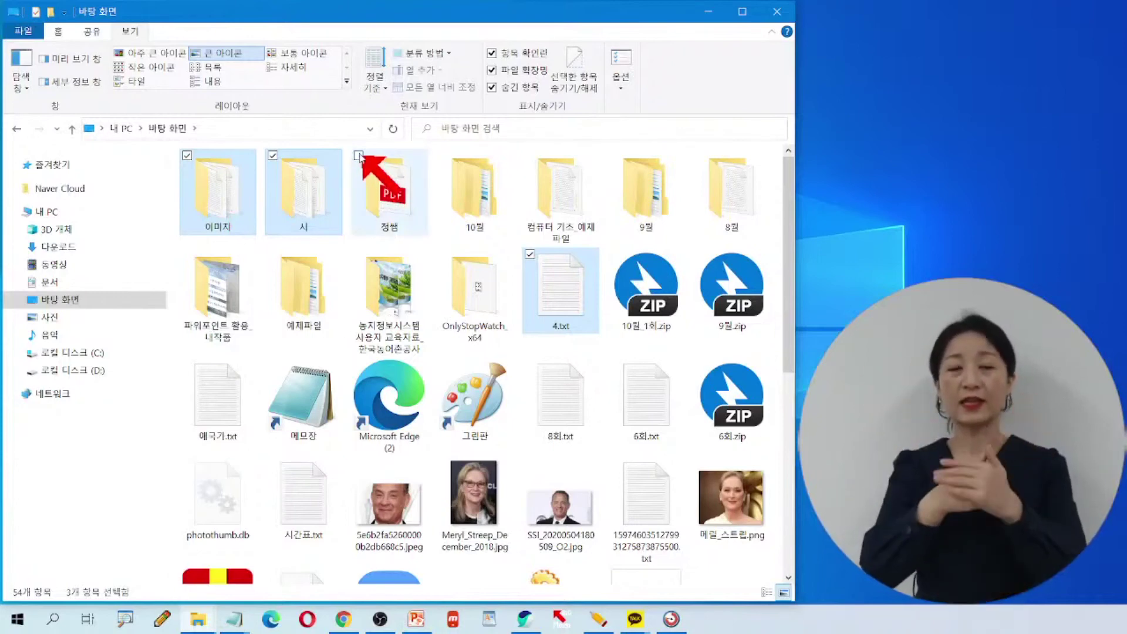
left_click(359, 156)
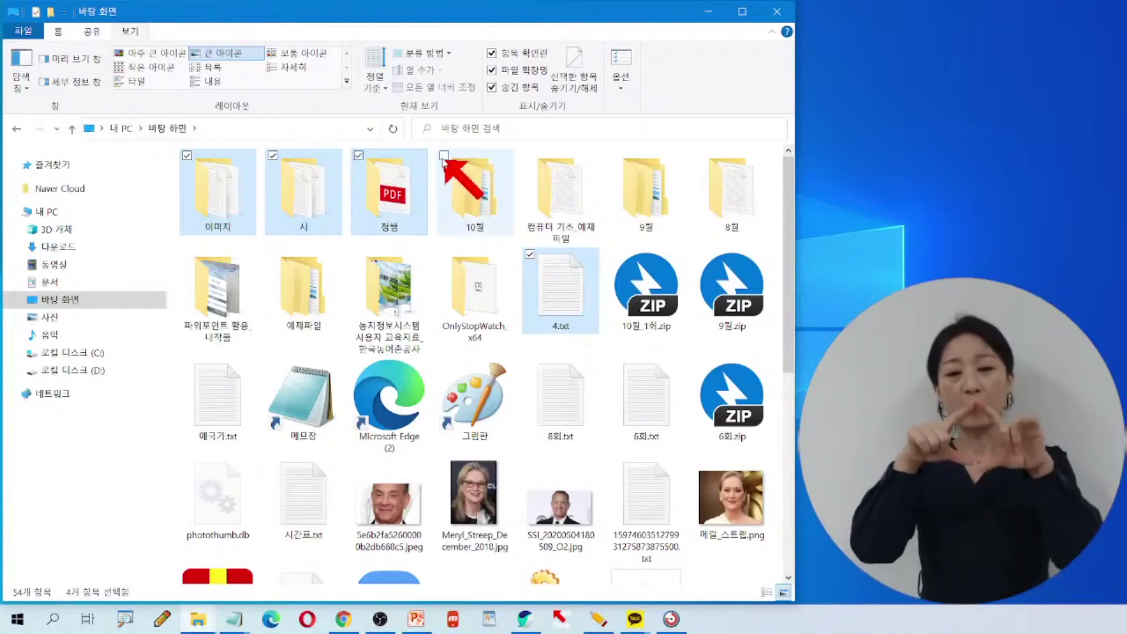
left_click(444, 156)
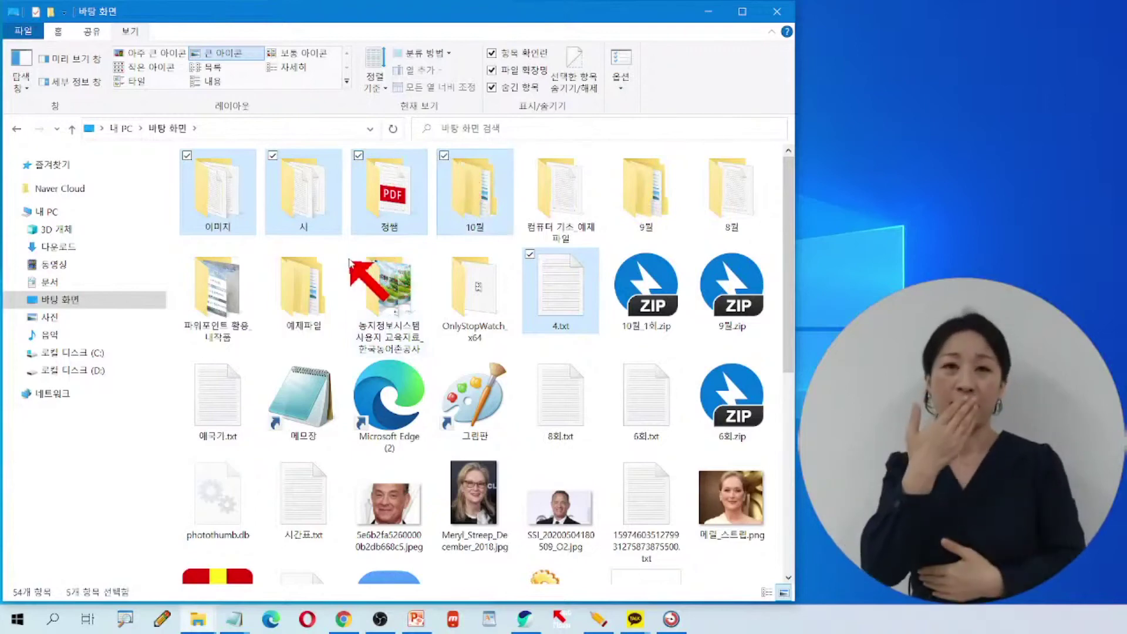
- Add the 농지정보시스템 folder to the selection using its check box, and disable item check boxes (항목 확인란)
left_click(358, 254)
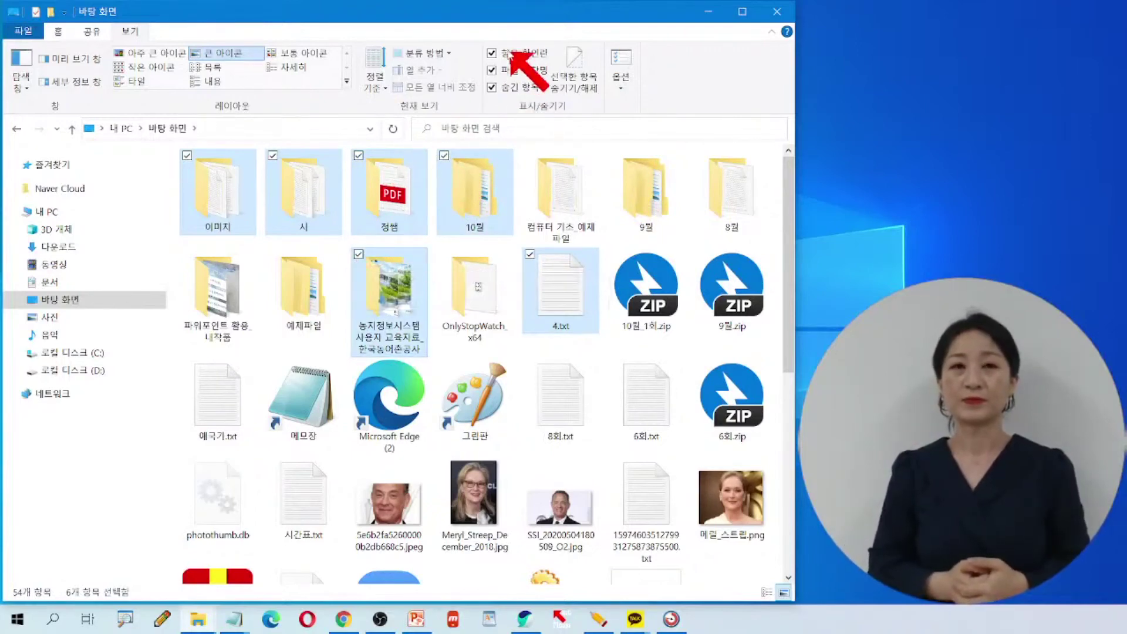
left_click(494, 54)
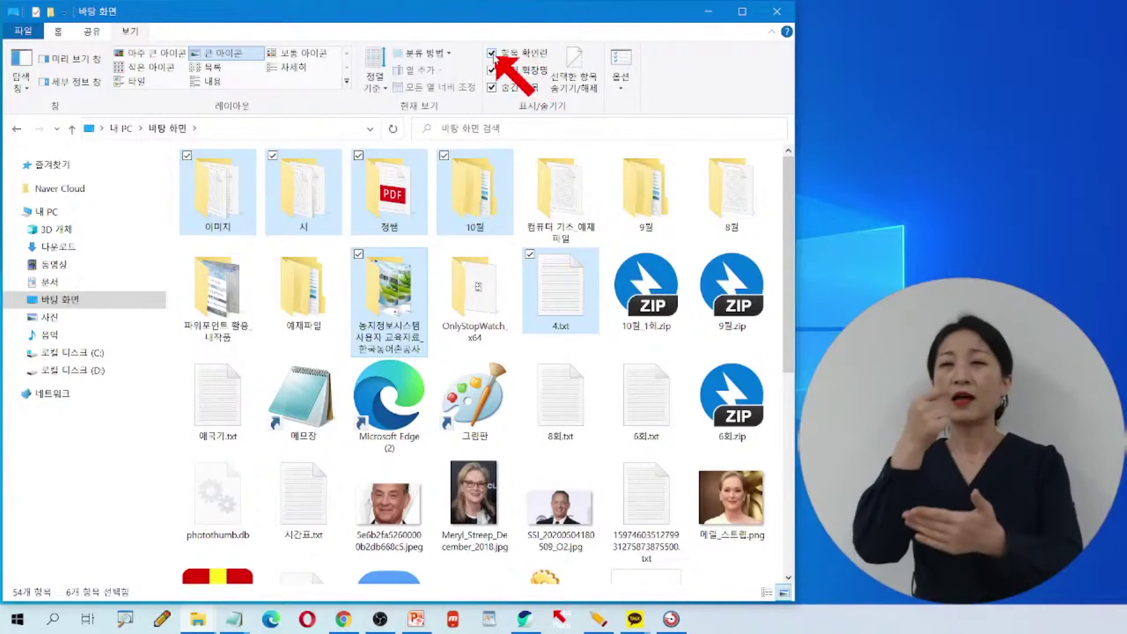
left_click(495, 54)
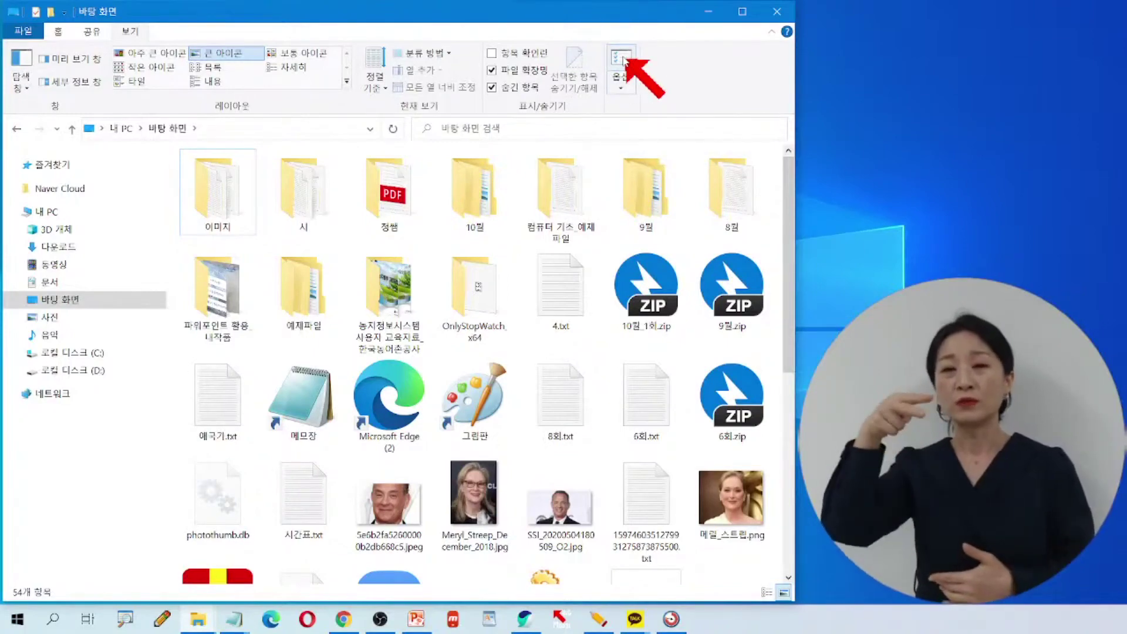
- Open the folder options, examine the 파일 탐색기 열기 setting, and close the dialog
left_click(623, 59)
left_click_drag(284, 166, 458, 74)
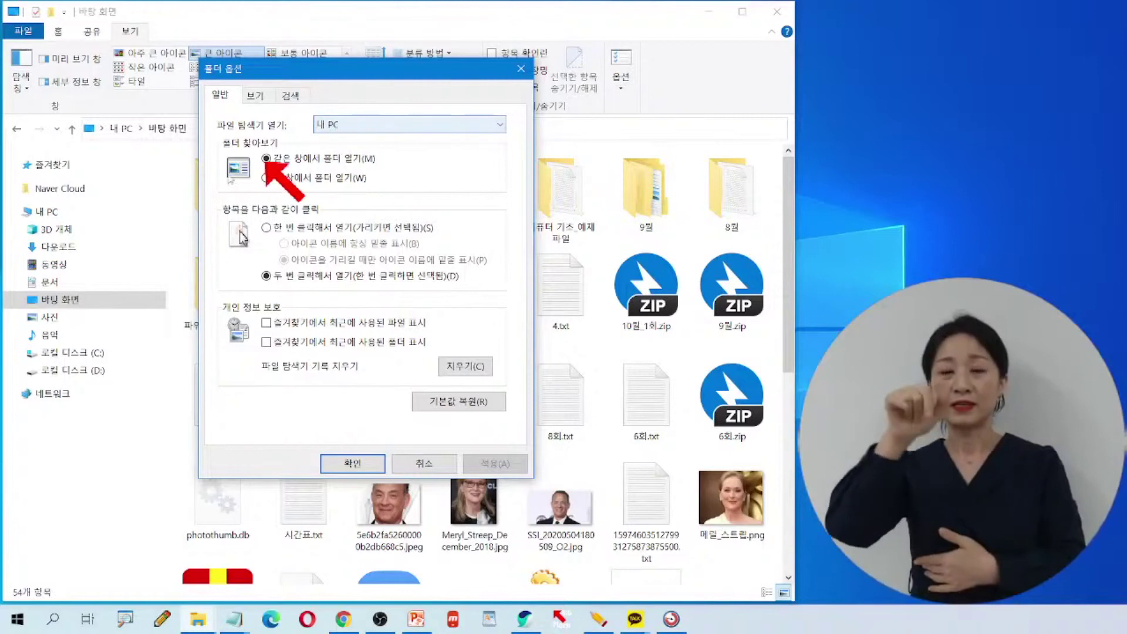
left_click(599, 619)
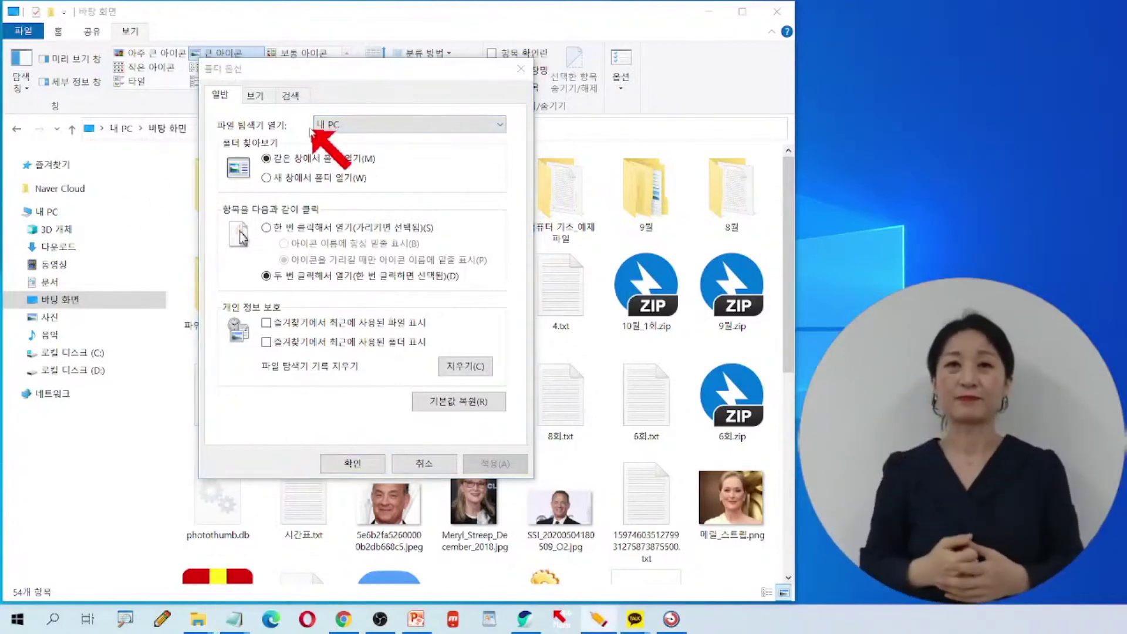
left_click_drag(308, 112, 440, 140)
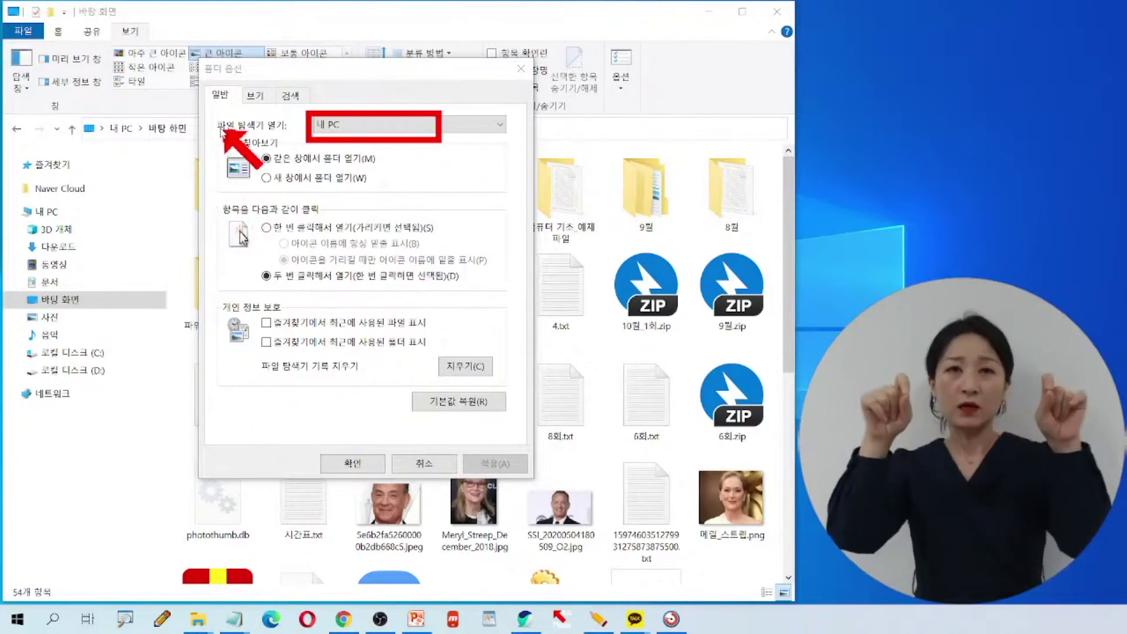
left_click_drag(215, 133, 277, 133)
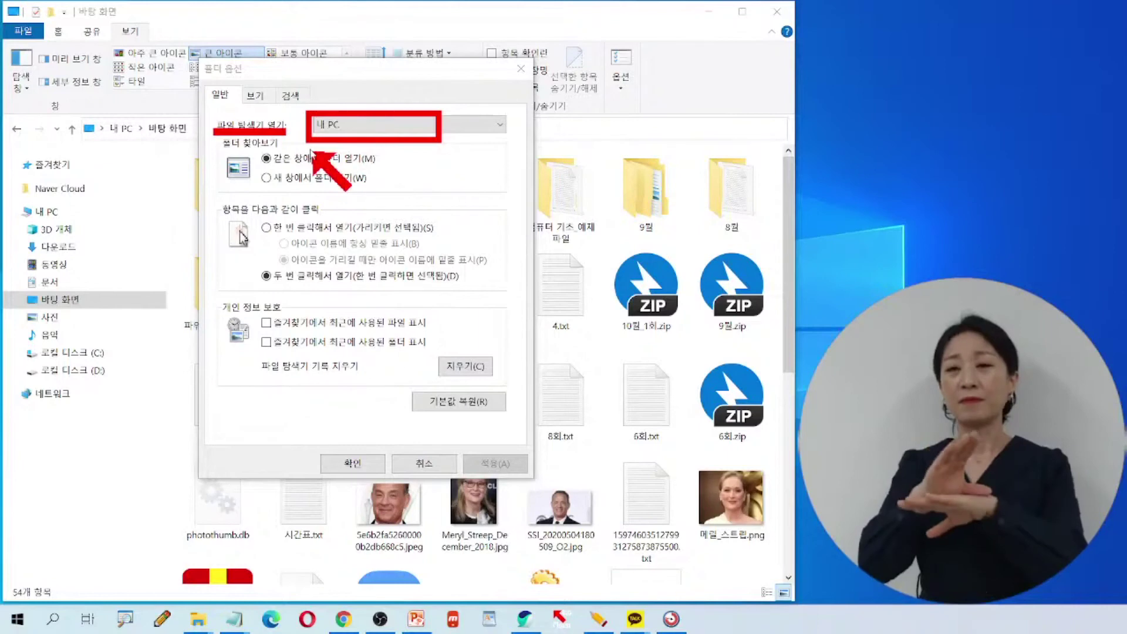
left_click(350, 135)
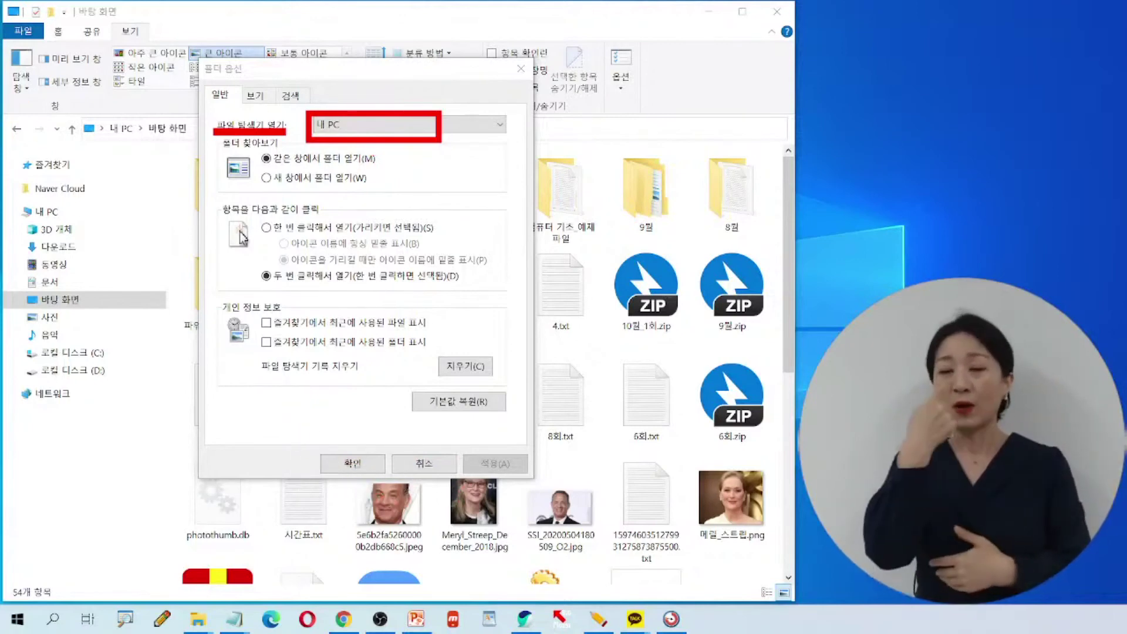
key("Escape")
left_click(357, 463)
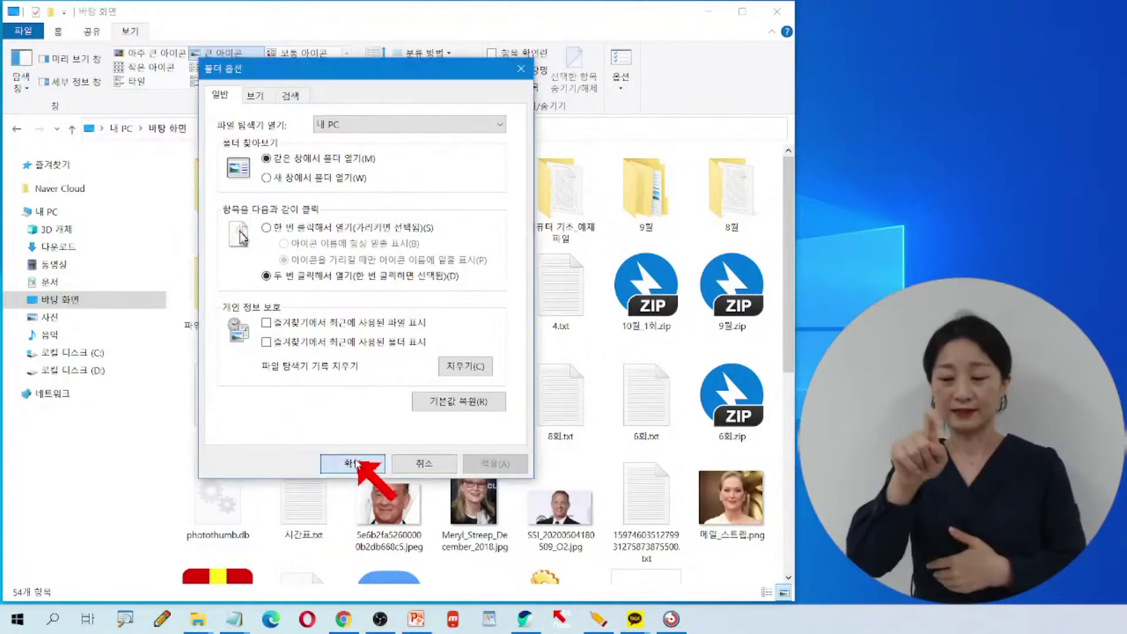
left_click(355, 463)
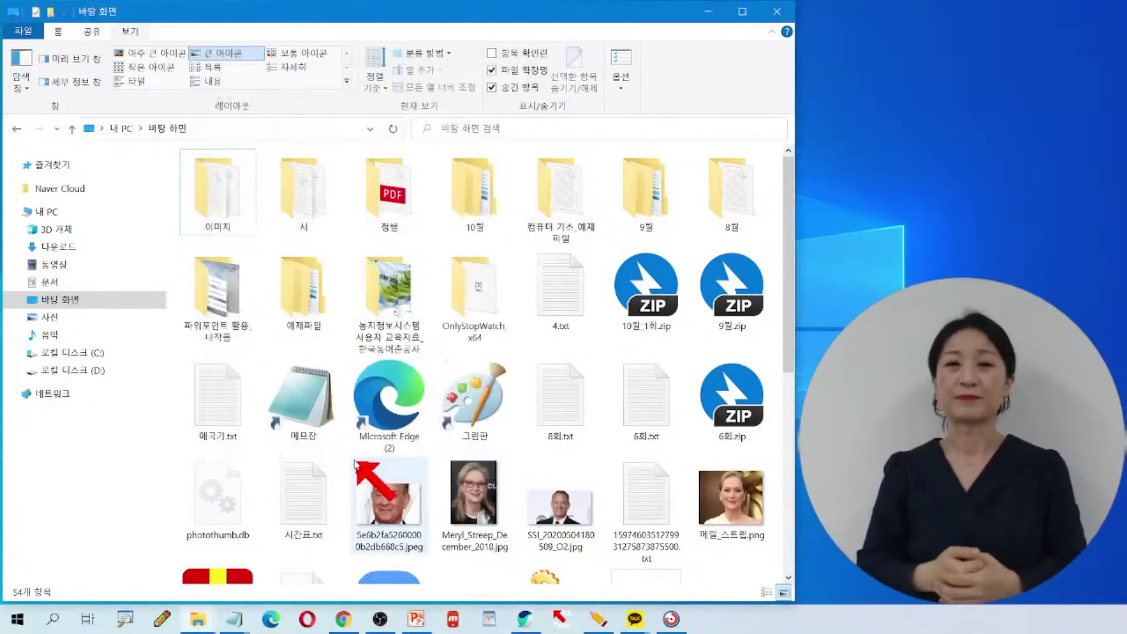
- Close the File Explorer window, open a new one, and examine its start location, folders and drives
left_click(778, 12)
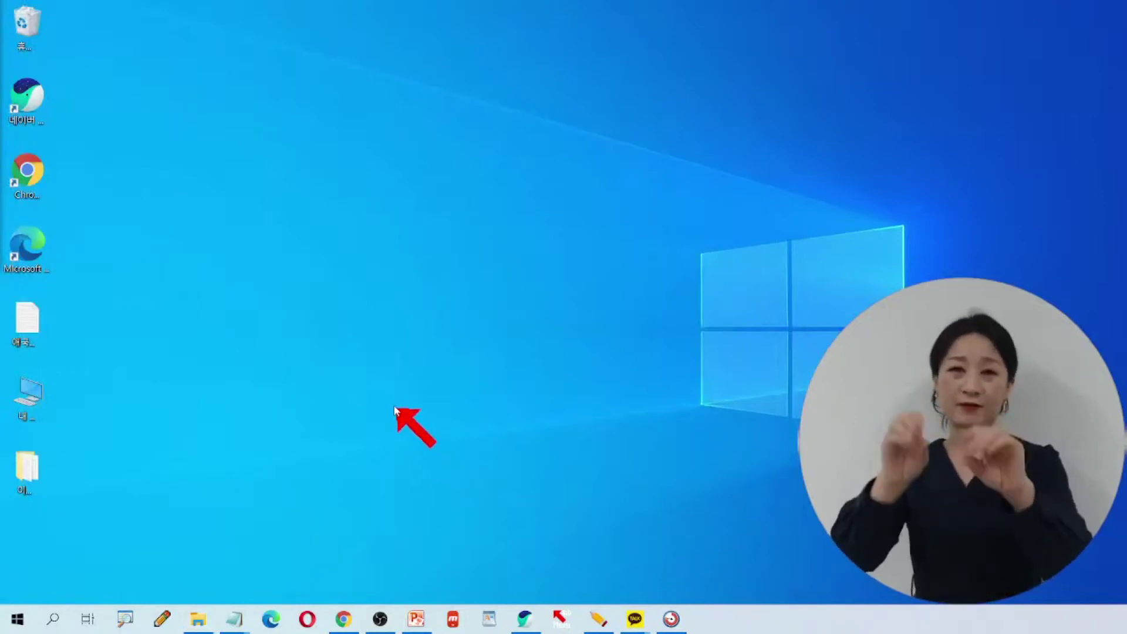
mouse_move(205, 627)
right_click(203, 623)
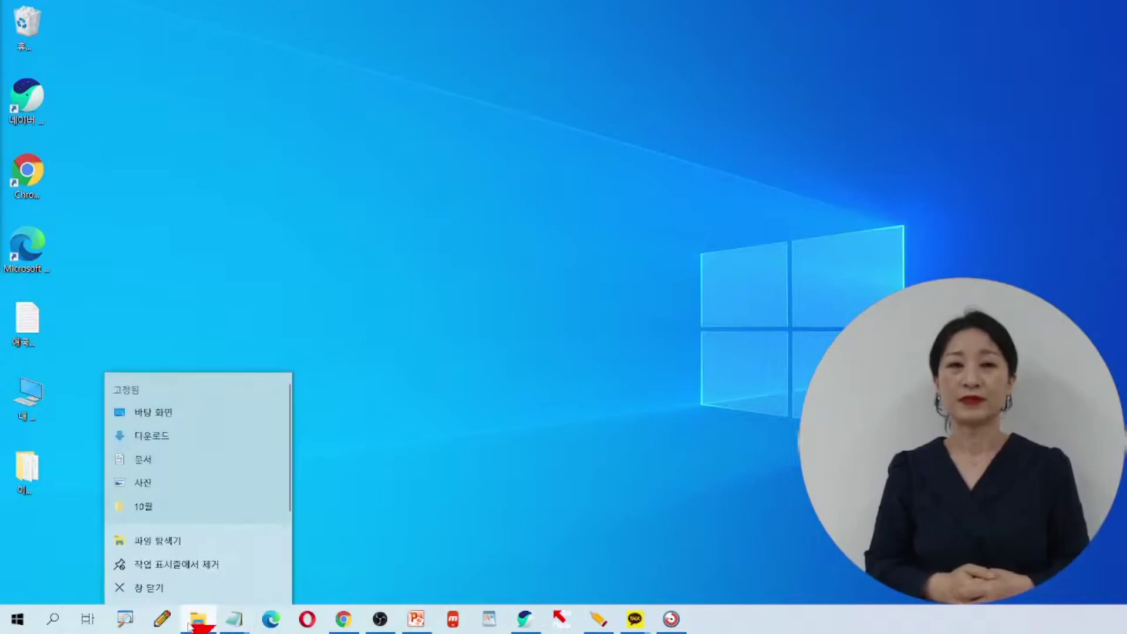
left_click(163, 545)
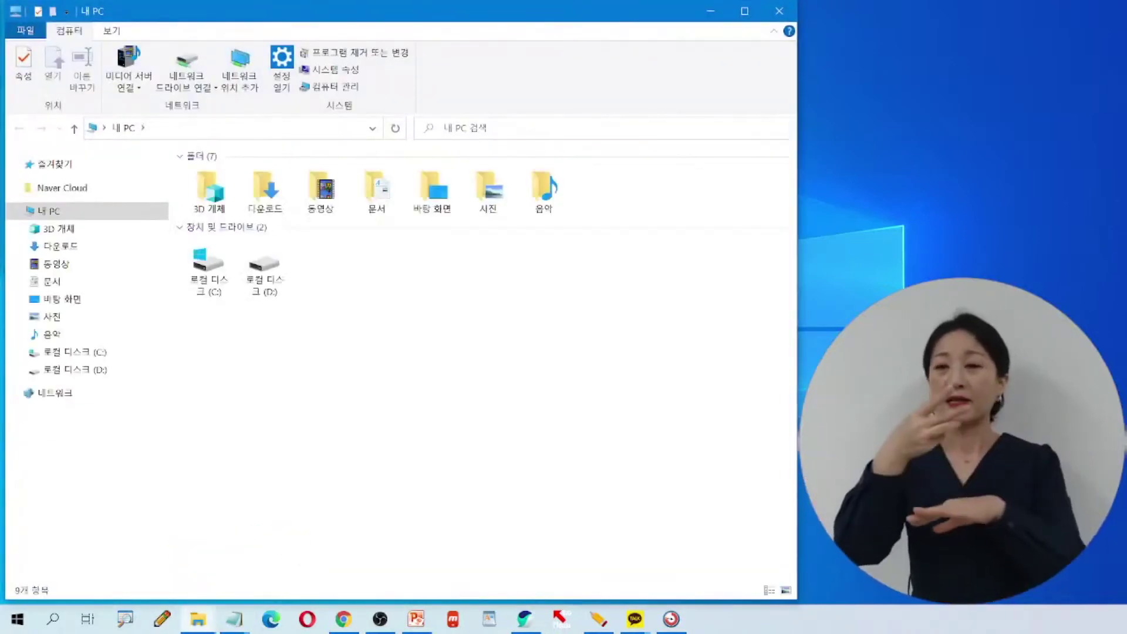
key("ctrl+shift+3")
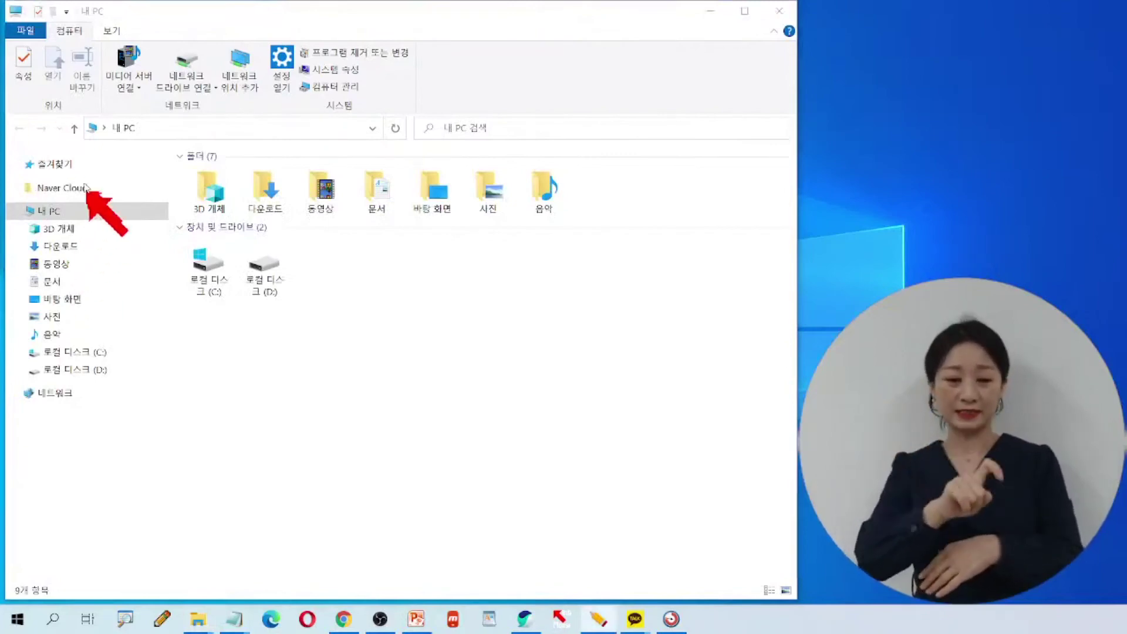
left_click_drag(73, 112, 162, 139)
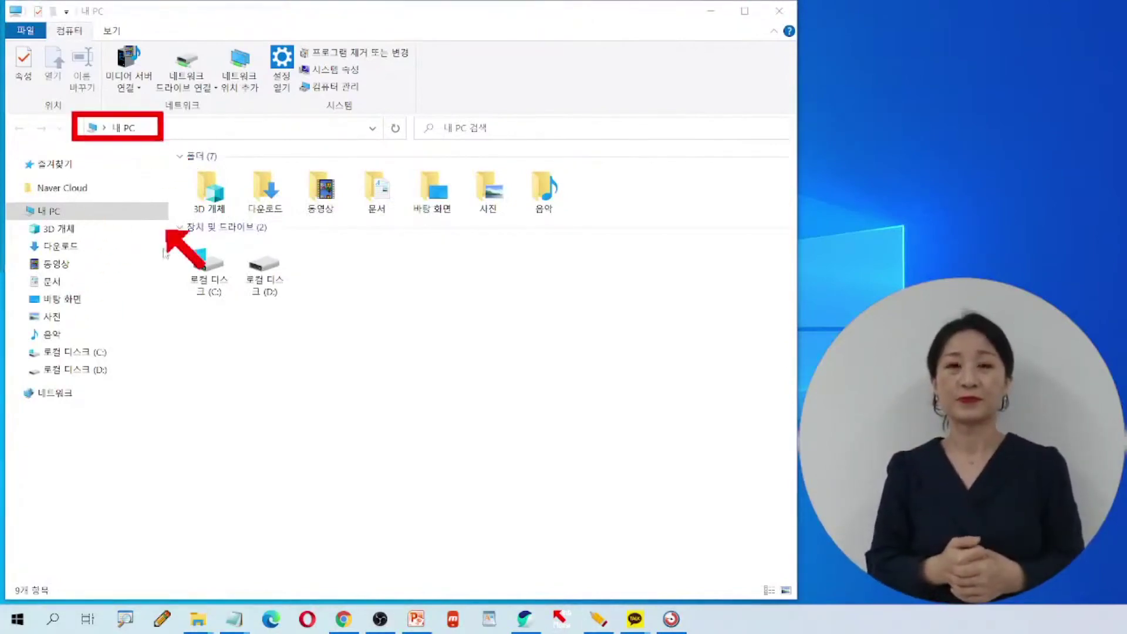
mouse_move(9, 196)
left_mouse_down()
mouse_move(58, 221)
mouse_move(99, 223)
left_mouse_up()
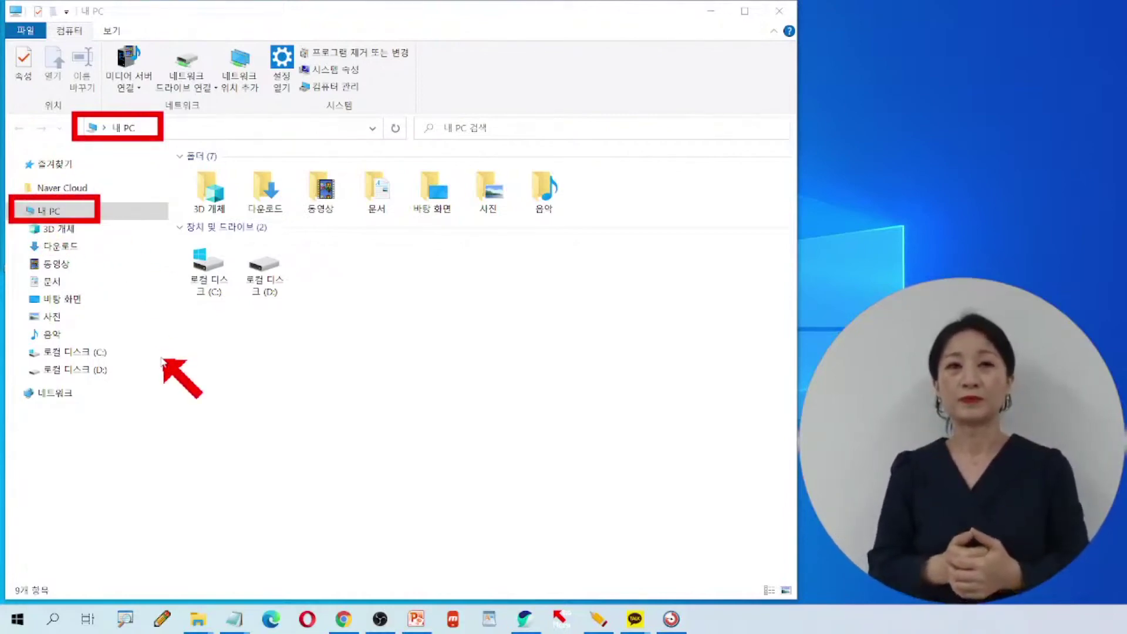
mouse_move(179, 164)
left_mouse_down()
mouse_move(223, 246)
mouse_move(580, 344)
mouse_move(595, 359)
left_mouse_up()
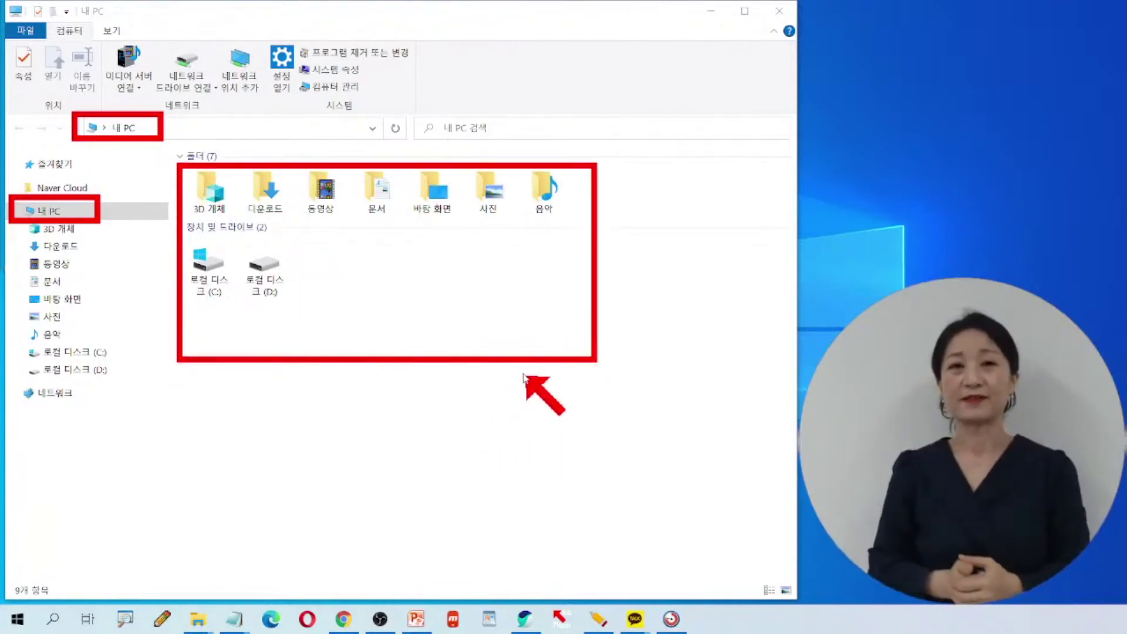
key("Escape")
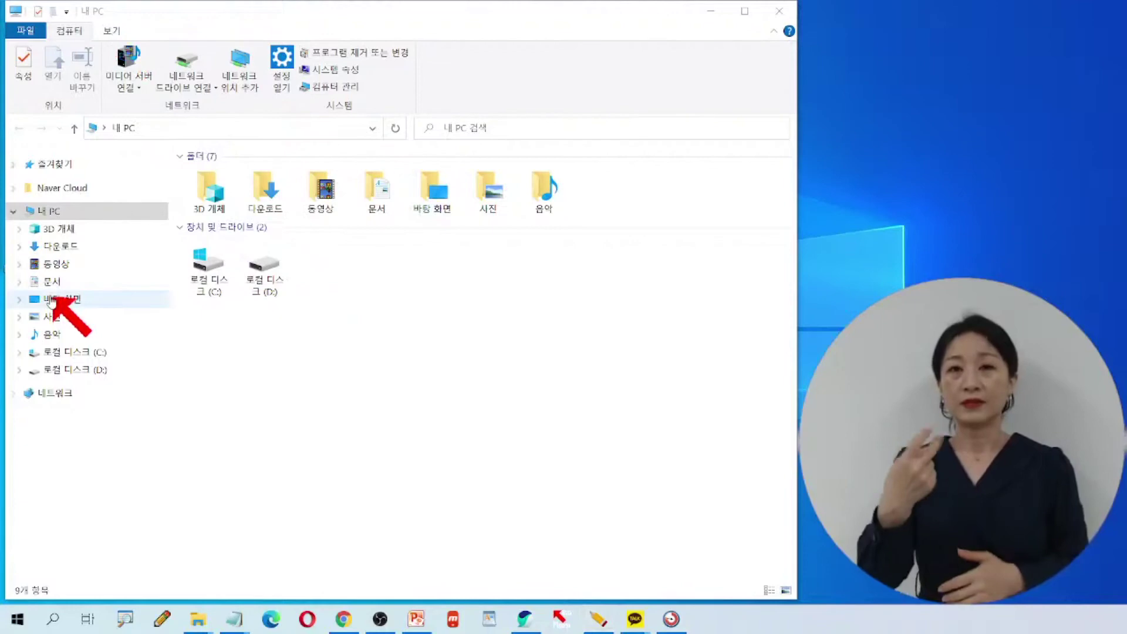
- Open the 바탕 화면 folder and set the 파일 탐색기 열기 folder option to 즐겨찾기
left_click(53, 299)
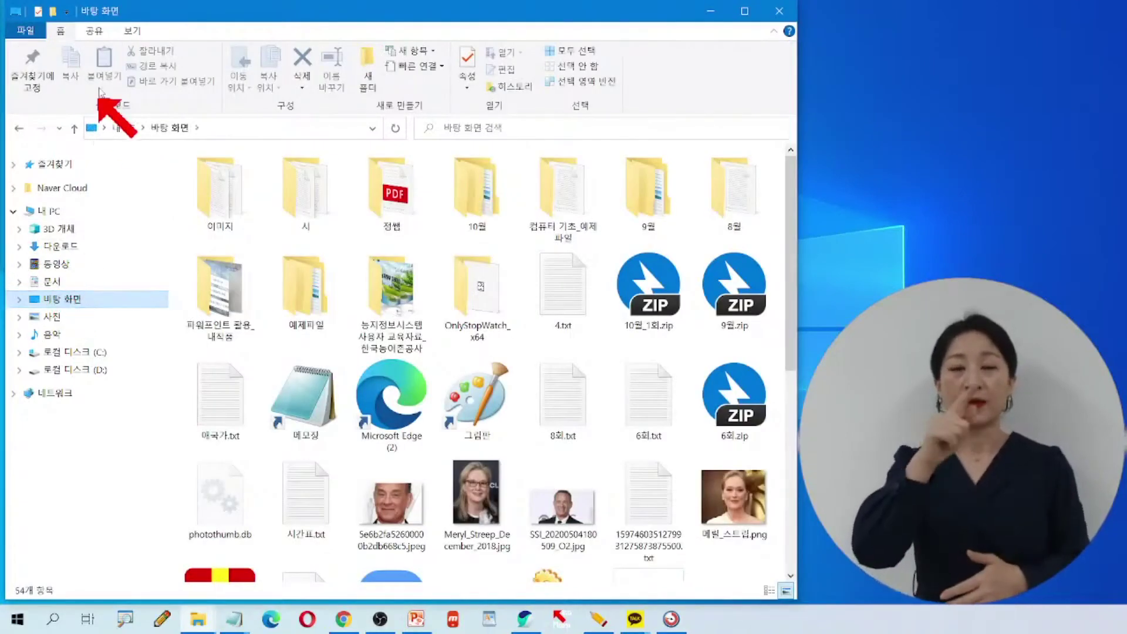
left_click(131, 31)
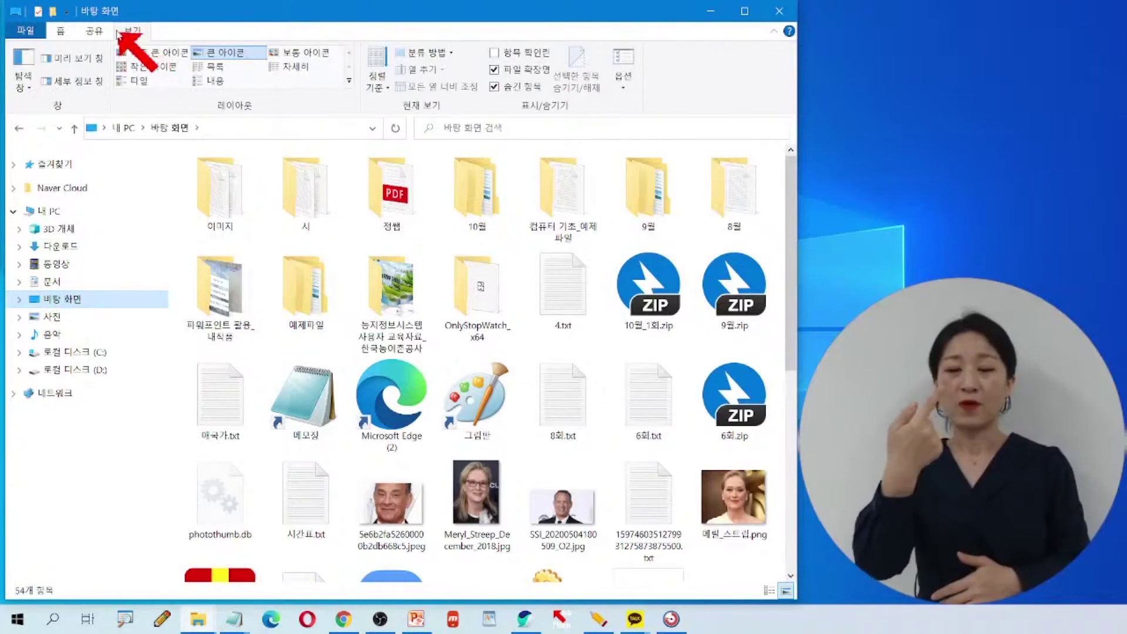
left_click(624, 65)
left_click_drag(253, 169, 435, 114)
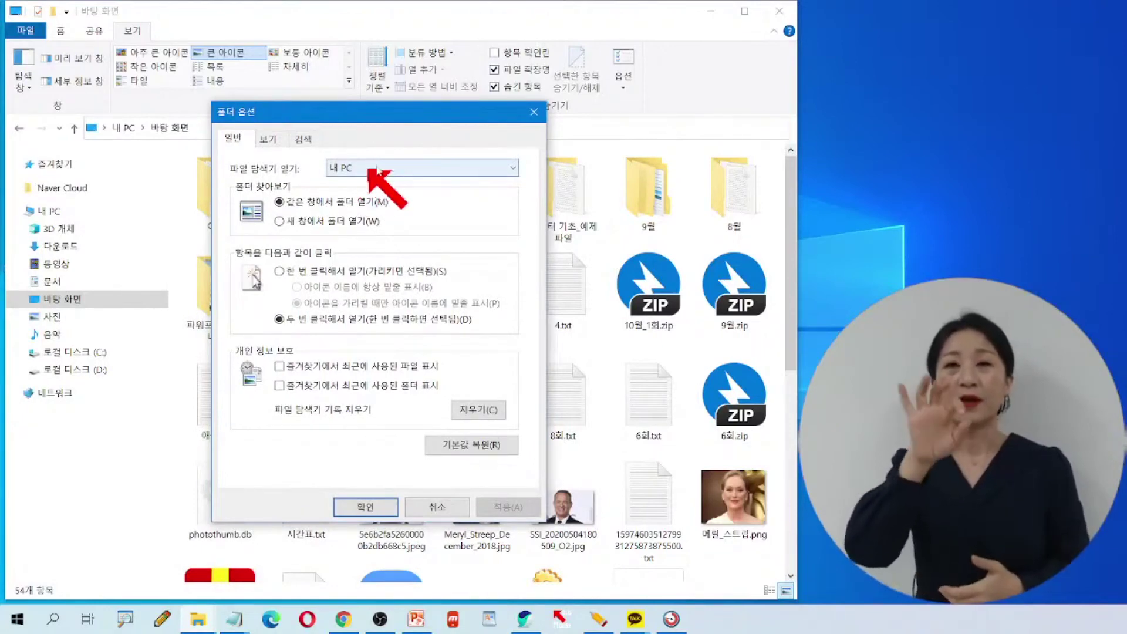
left_click(394, 172)
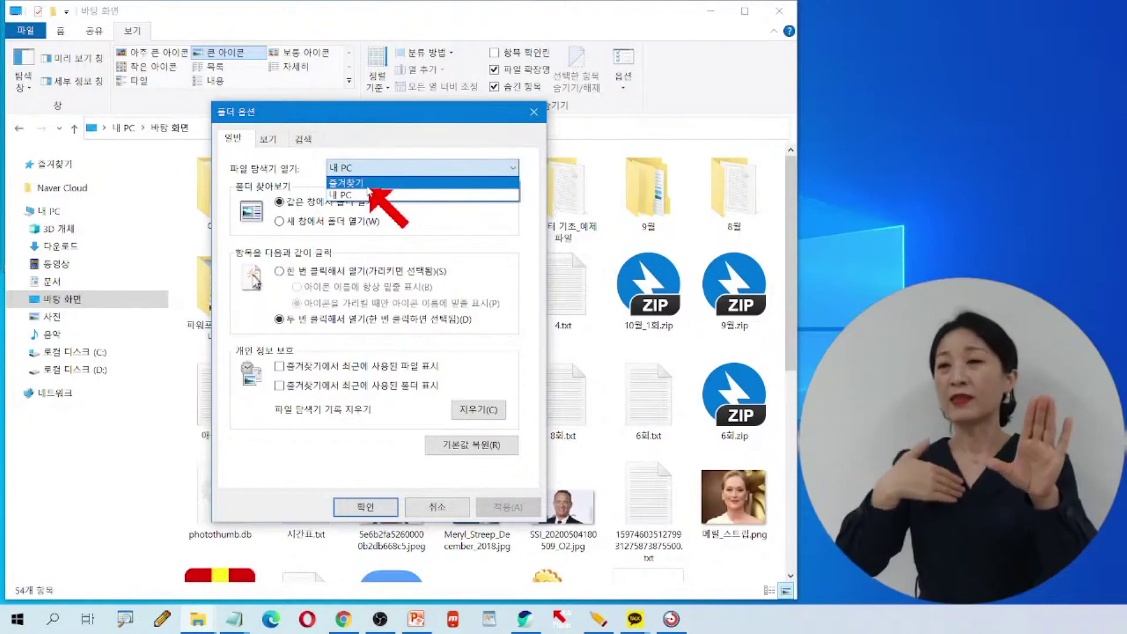
left_click(368, 184)
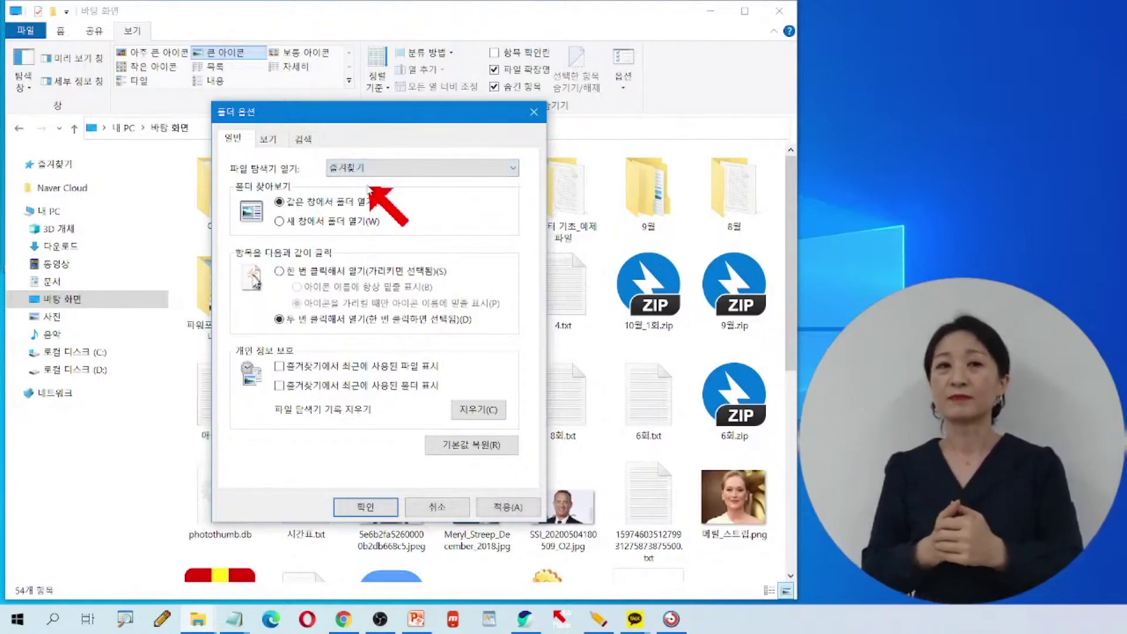
left_click(378, 510)
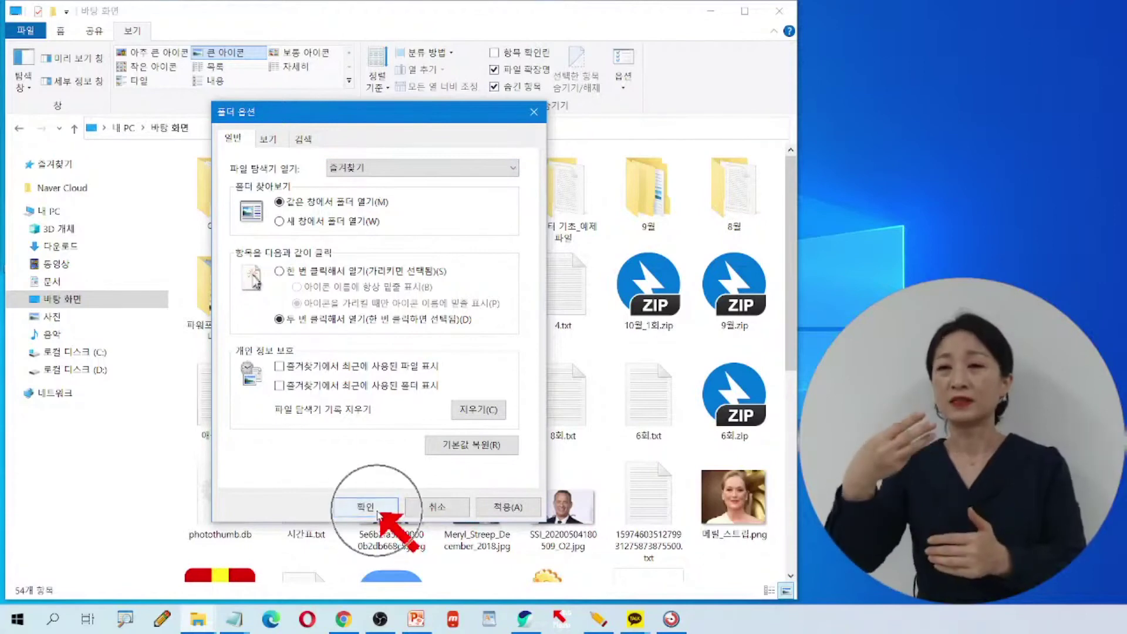
- Close the 바탕 화면 window and open a new File Explorer window to check the changed start location
left_click(778, 13)
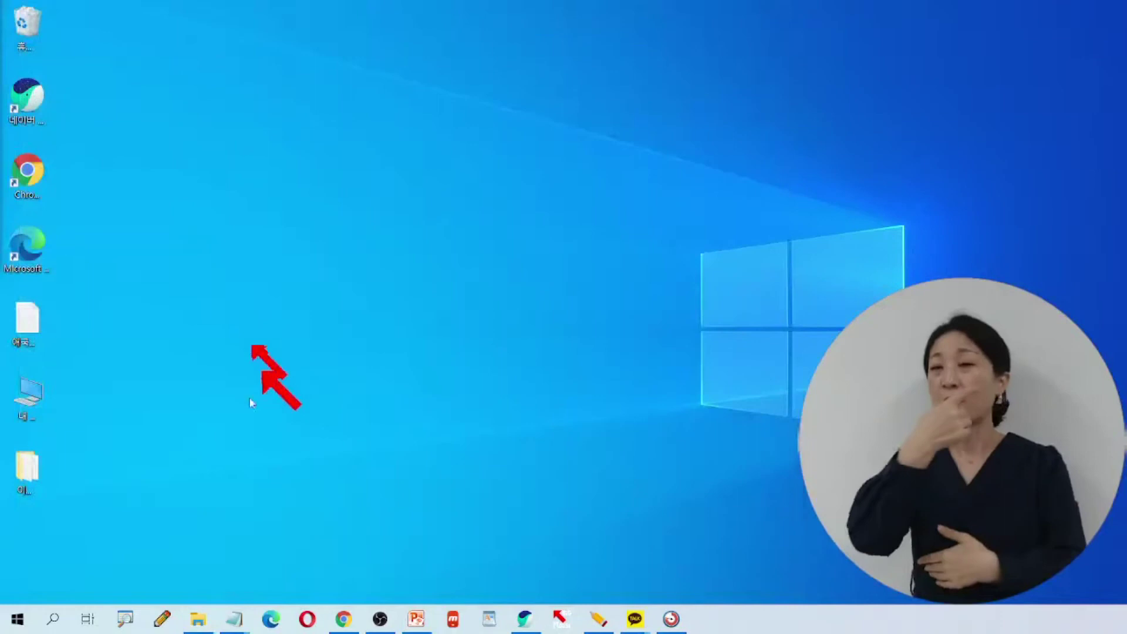
right_click(204, 627)
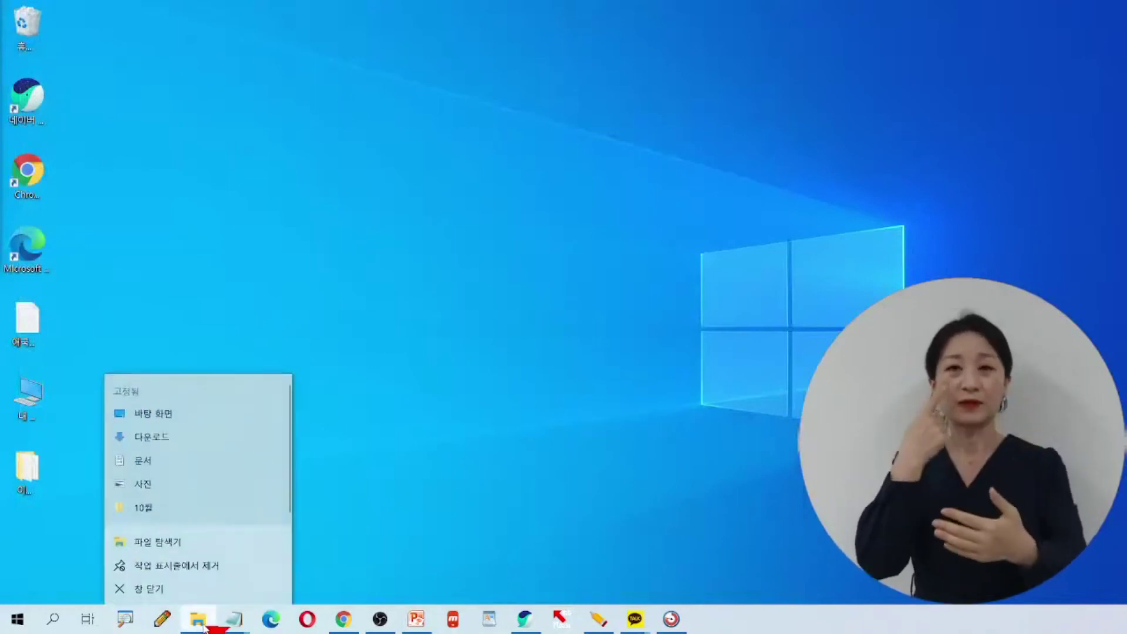
left_click(212, 545)
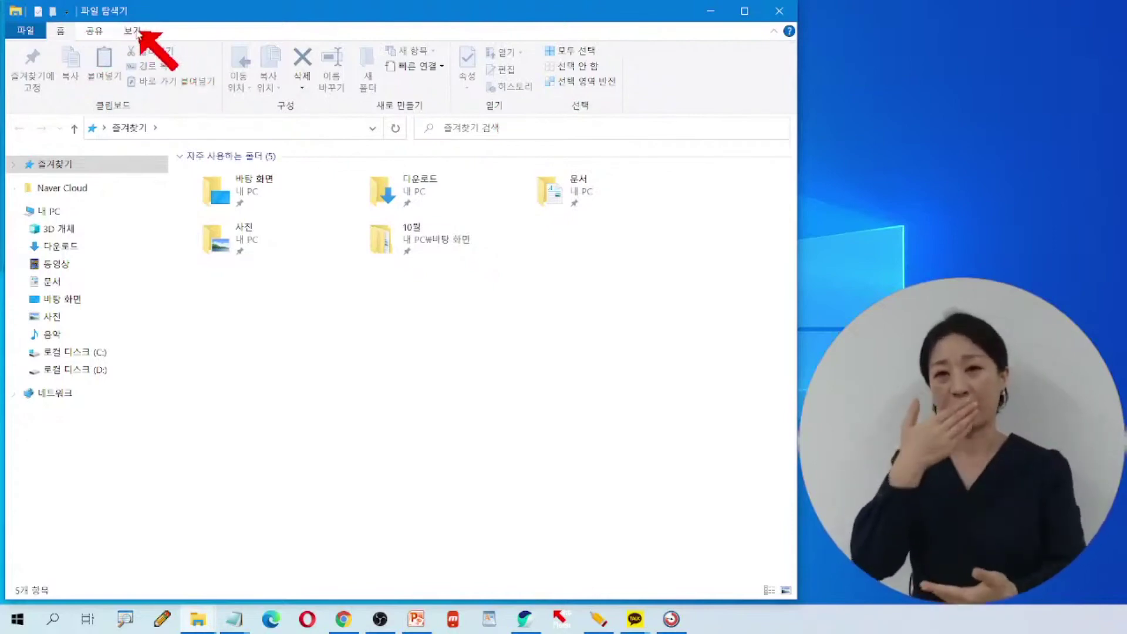
- Set the 파일 탐색기 열기 folder option back to 내 PC and apply the change
left_click(132, 31)
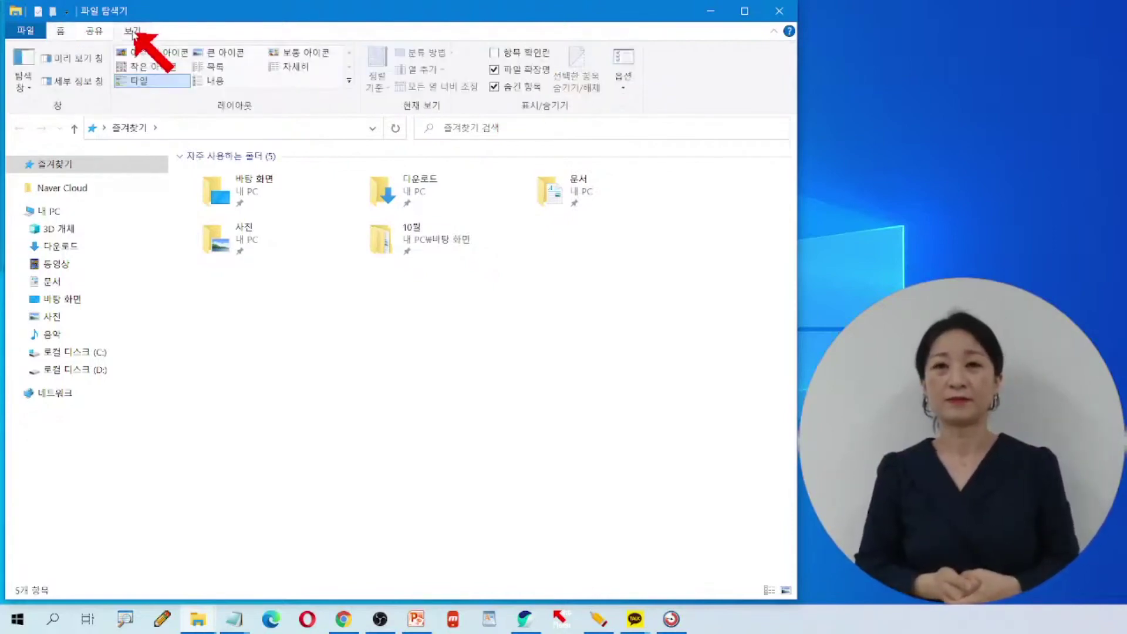
left_click(623, 59)
left_click_drag(264, 167, 515, 107)
left_click(448, 159)
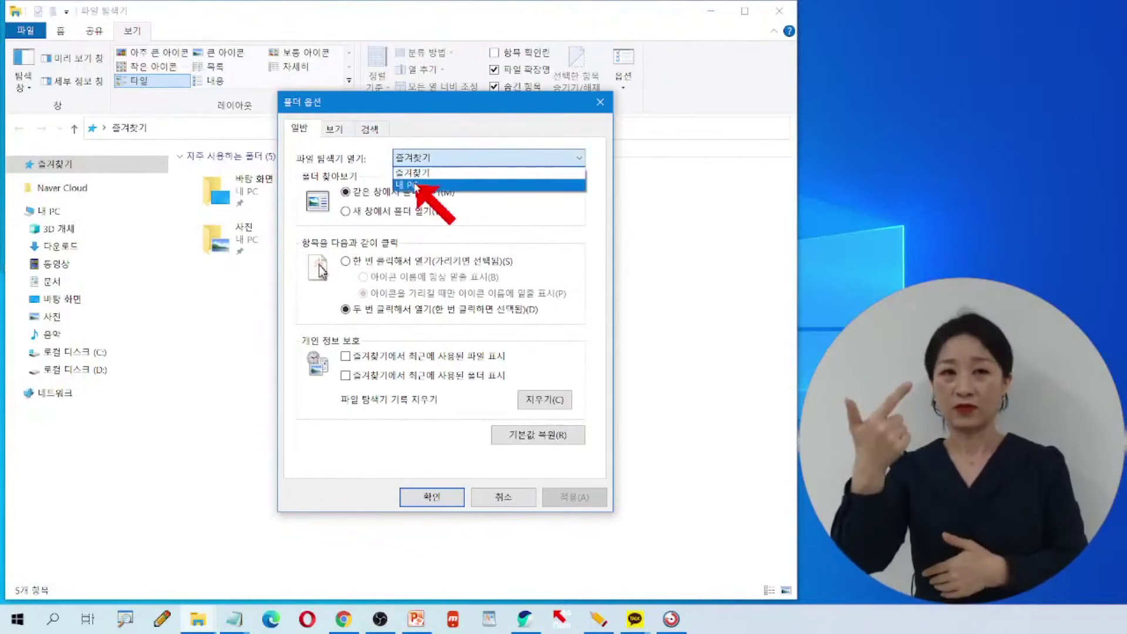
left_click(415, 185)
left_click_drag(435, 106, 410, 92)
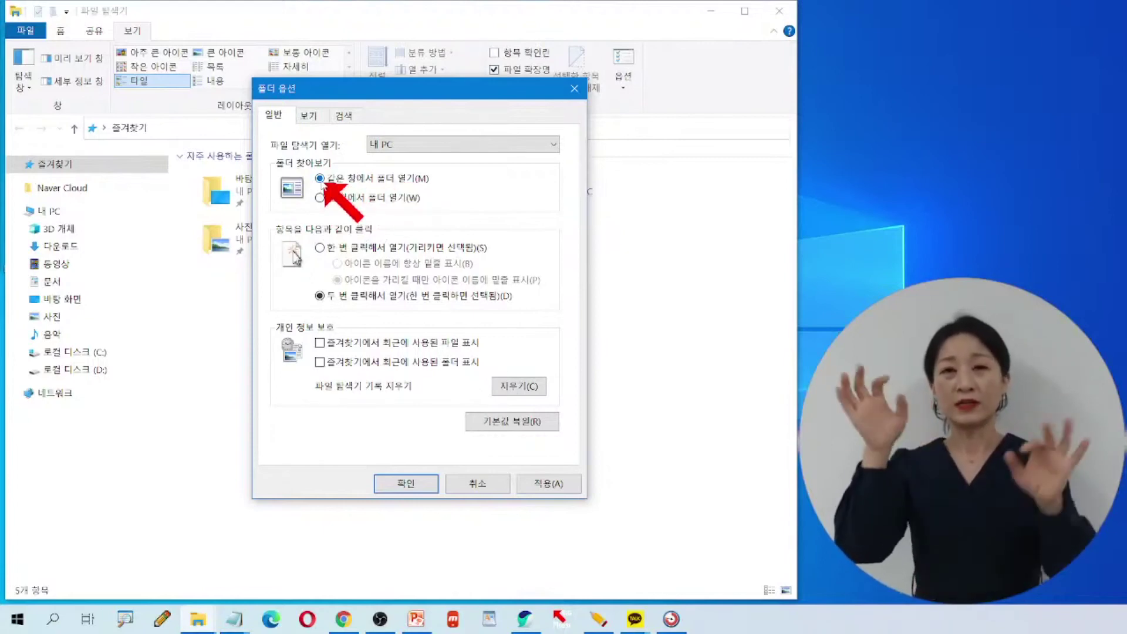
left_click_drag(363, 95, 429, 101)
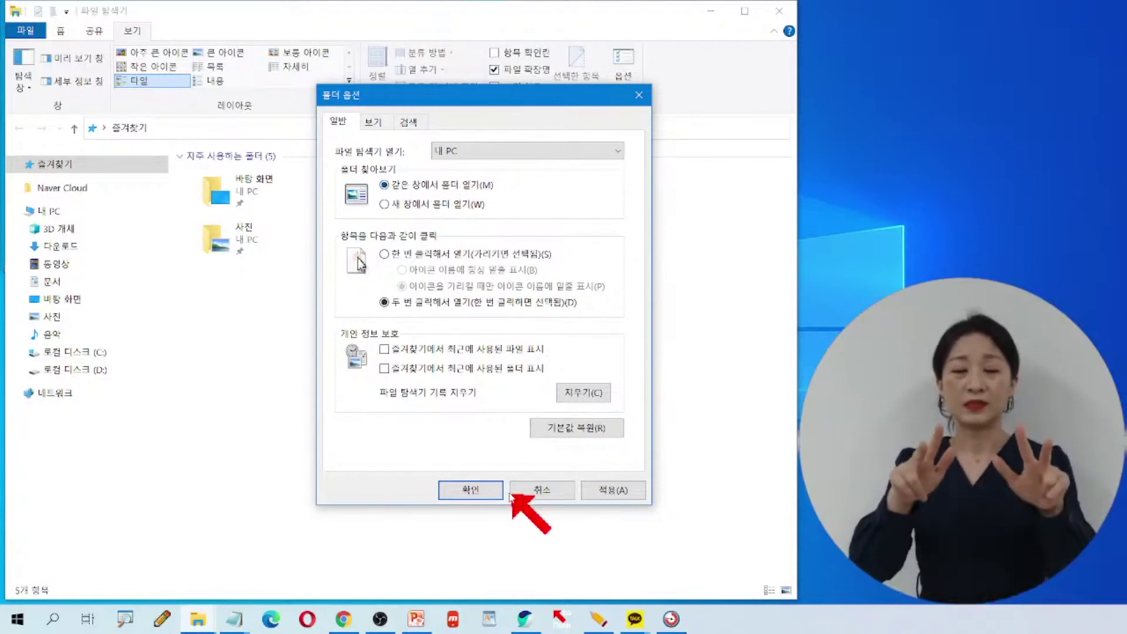
left_click(481, 491)
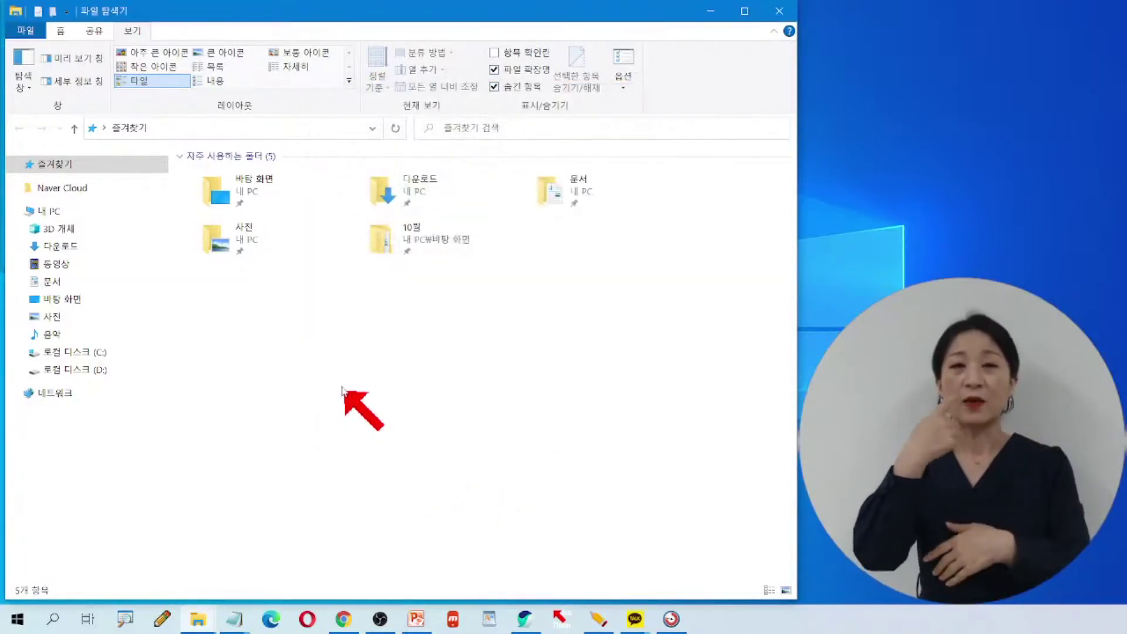
- Open the 바탕 화면 folder and point out the 시 folder
left_click(71, 300)
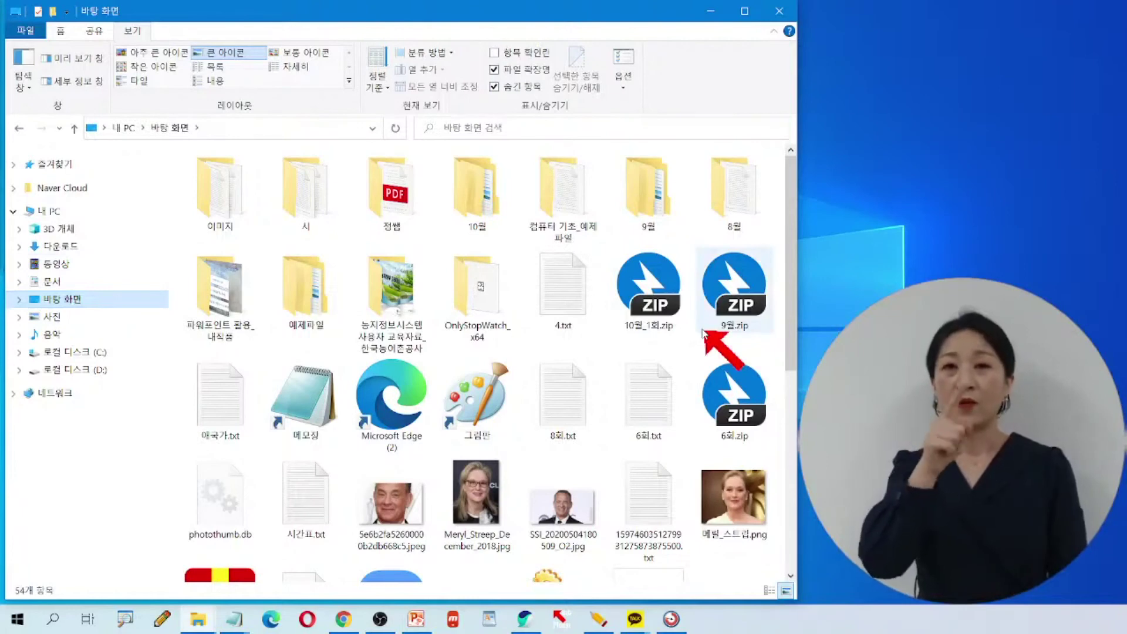
mouse_move(705, 334)
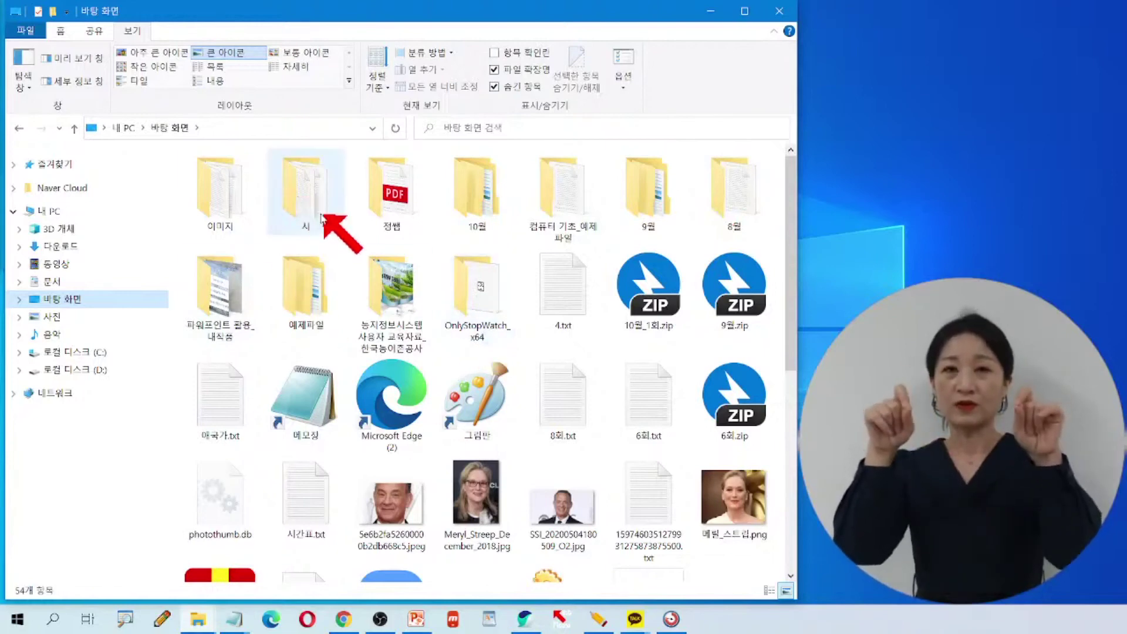
mouse_move(308, 217)
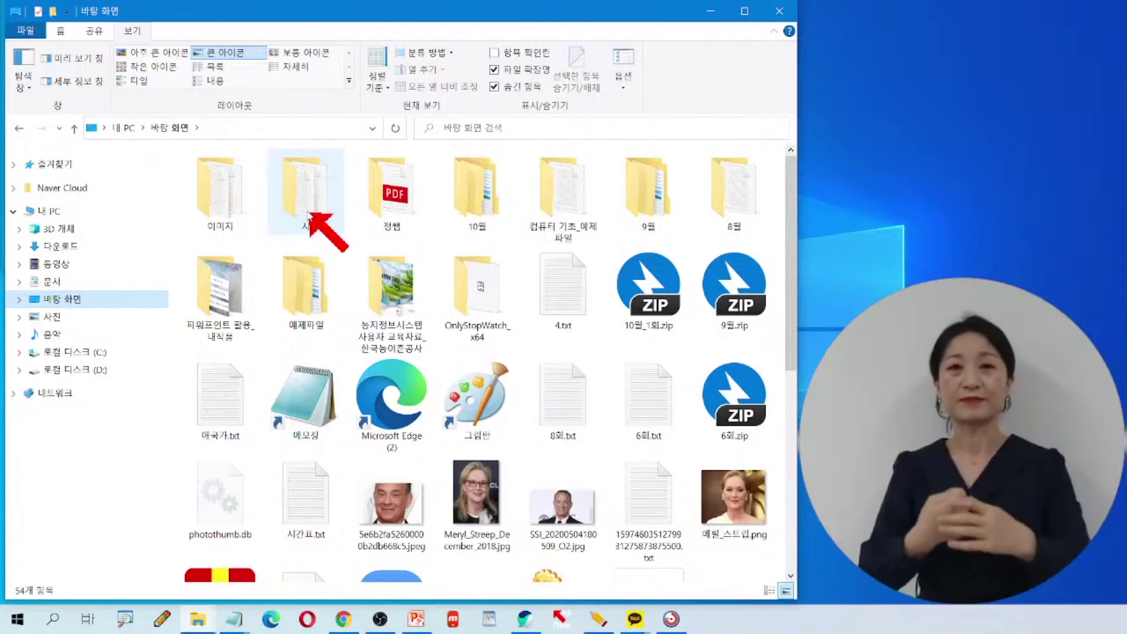
- Check how the 시 folder opens, return to 바탕 화면, and set the folder browsing option to 새 창에서 폴더 열기
double_click(309, 217)
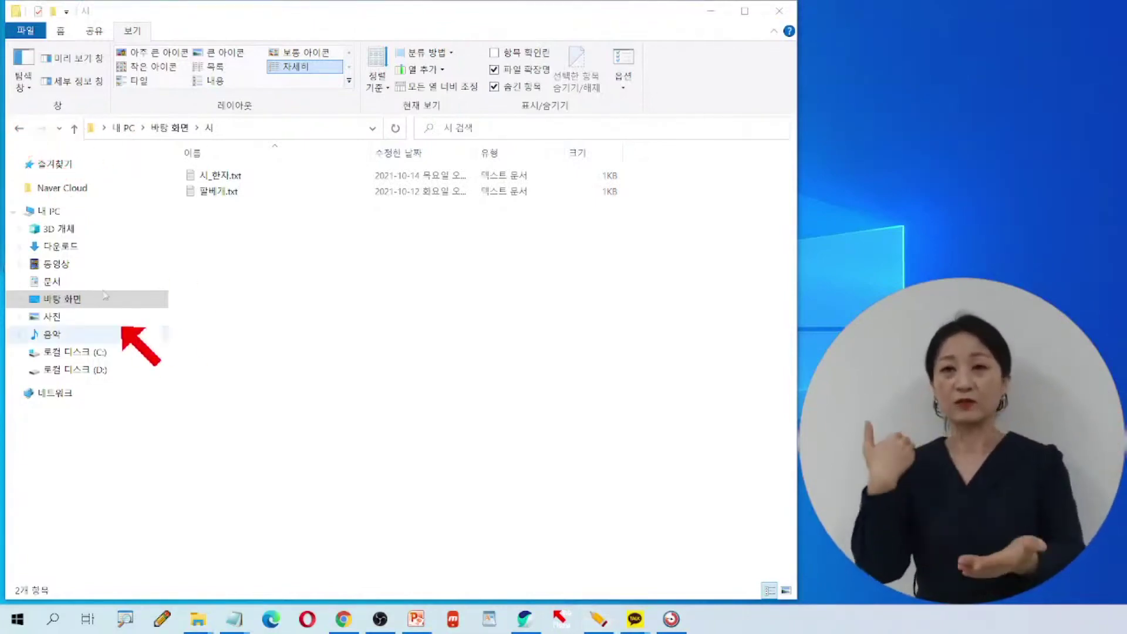
left_click(19, 128)
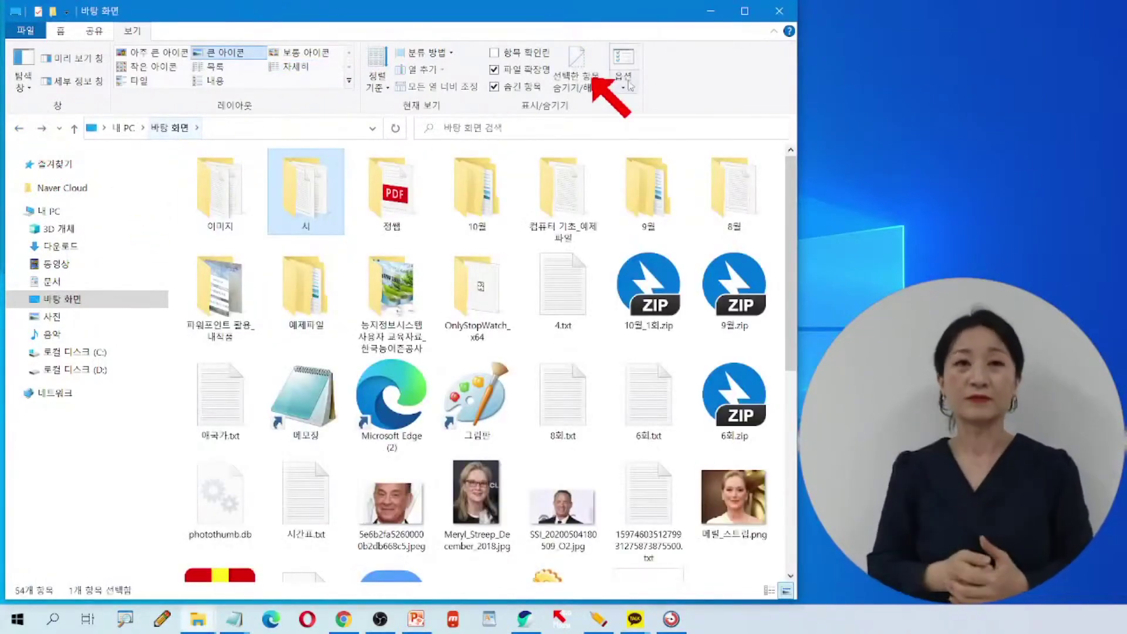
left_click(623, 61)
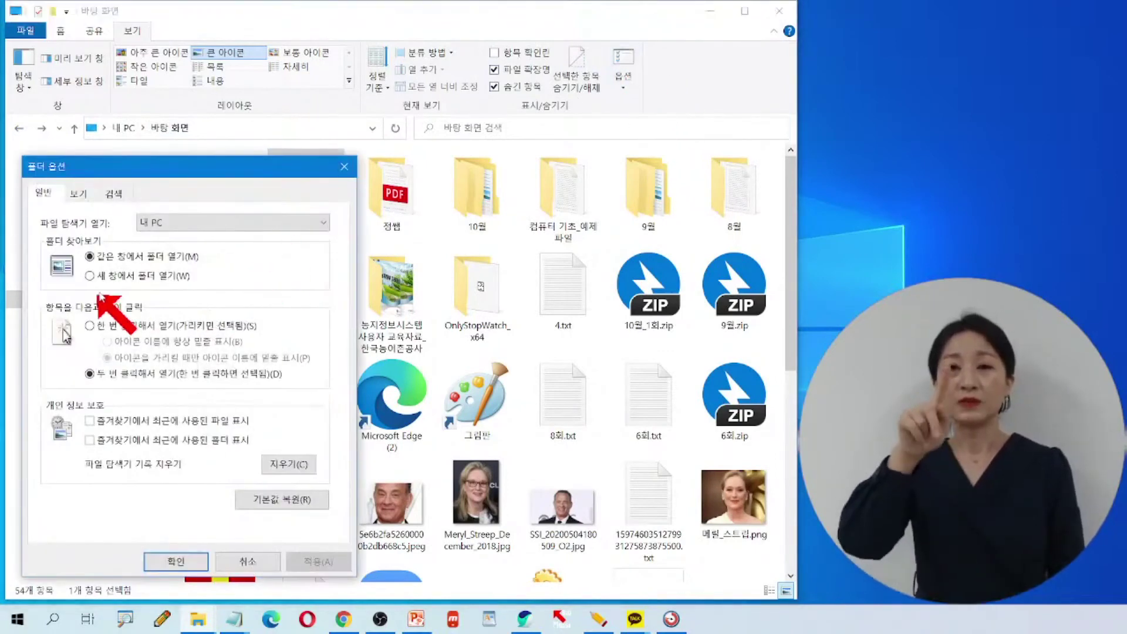
left_click(129, 277)
left_click_drag(170, 167, 312, 93)
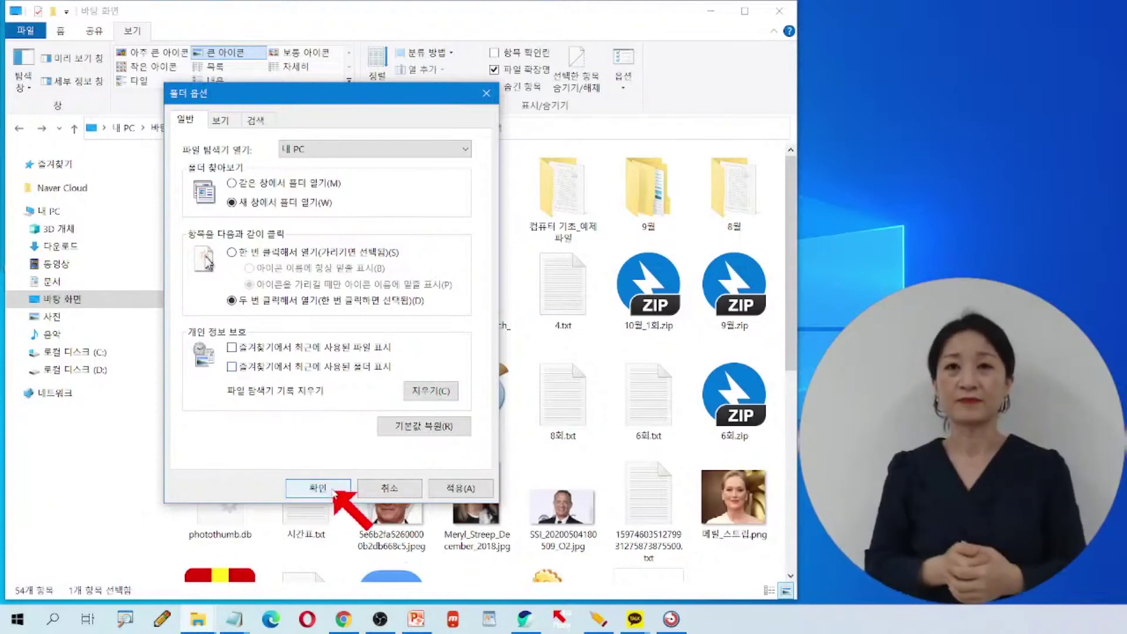
left_click(333, 488)
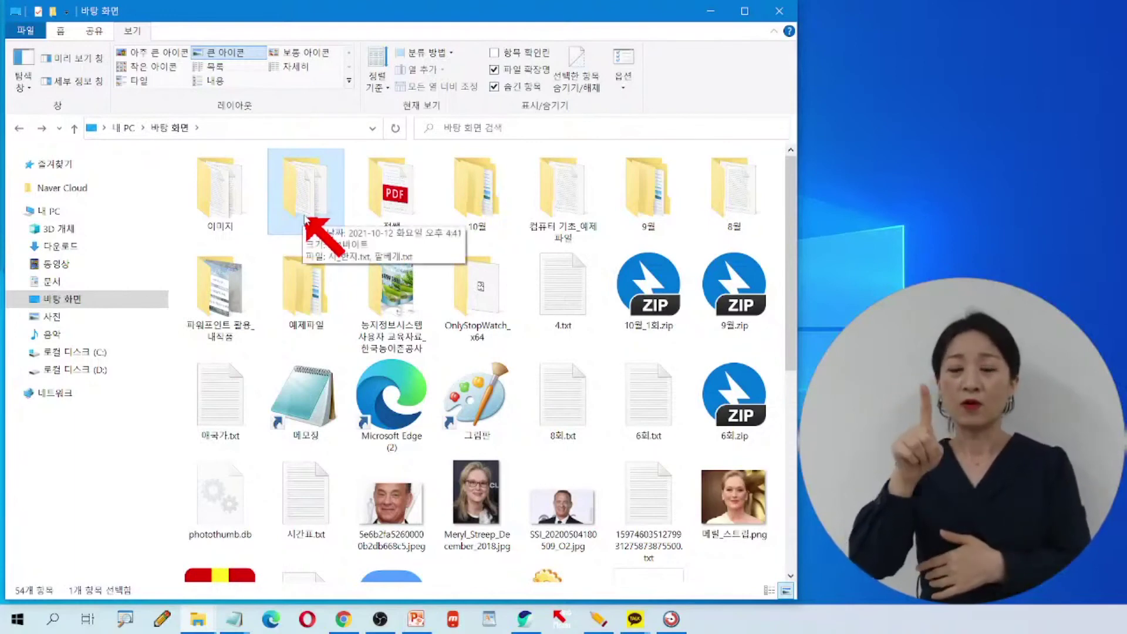
- Open the 시 folder in its own window, move that window aside to compare it with 바탕 화면, and close it
double_click(305, 217)
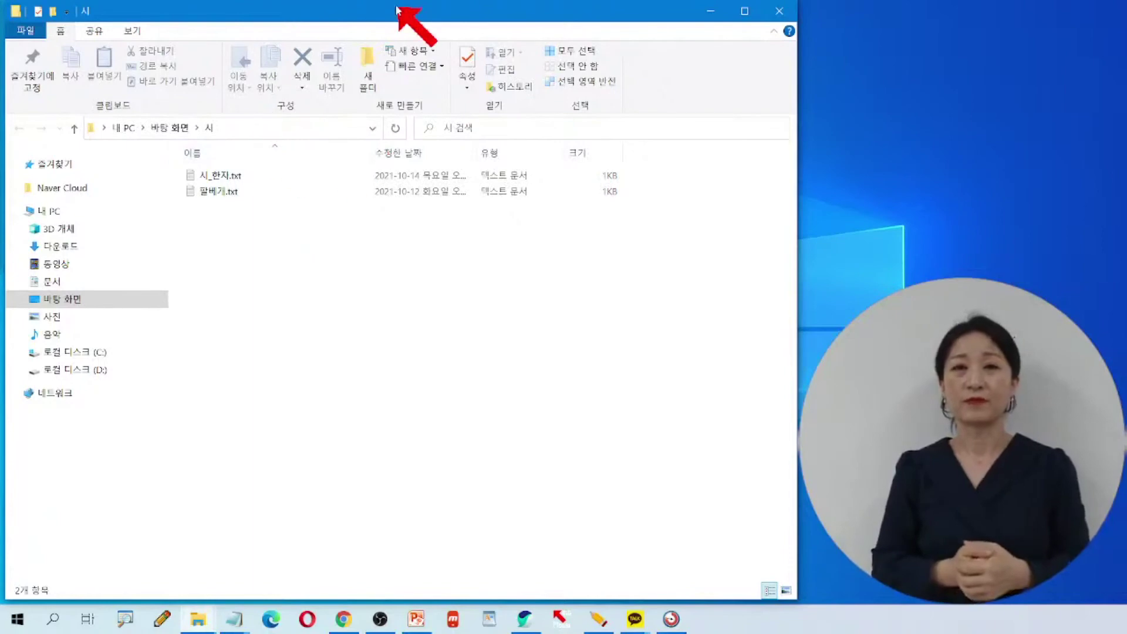
left_click_drag(404, 17, 352, 93)
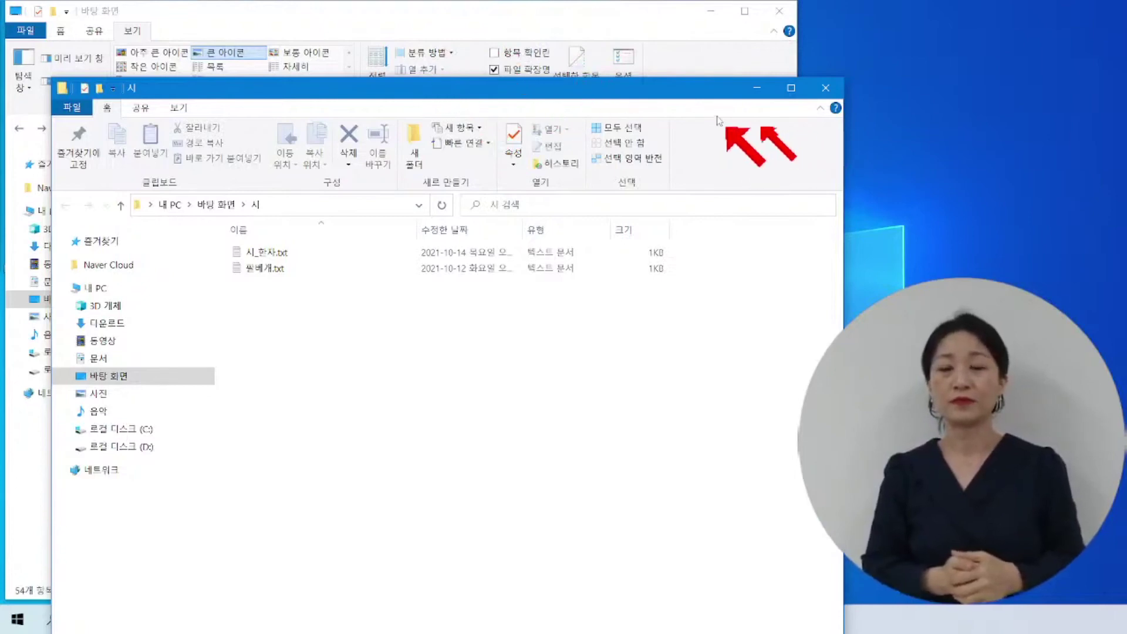
left_click(825, 89)
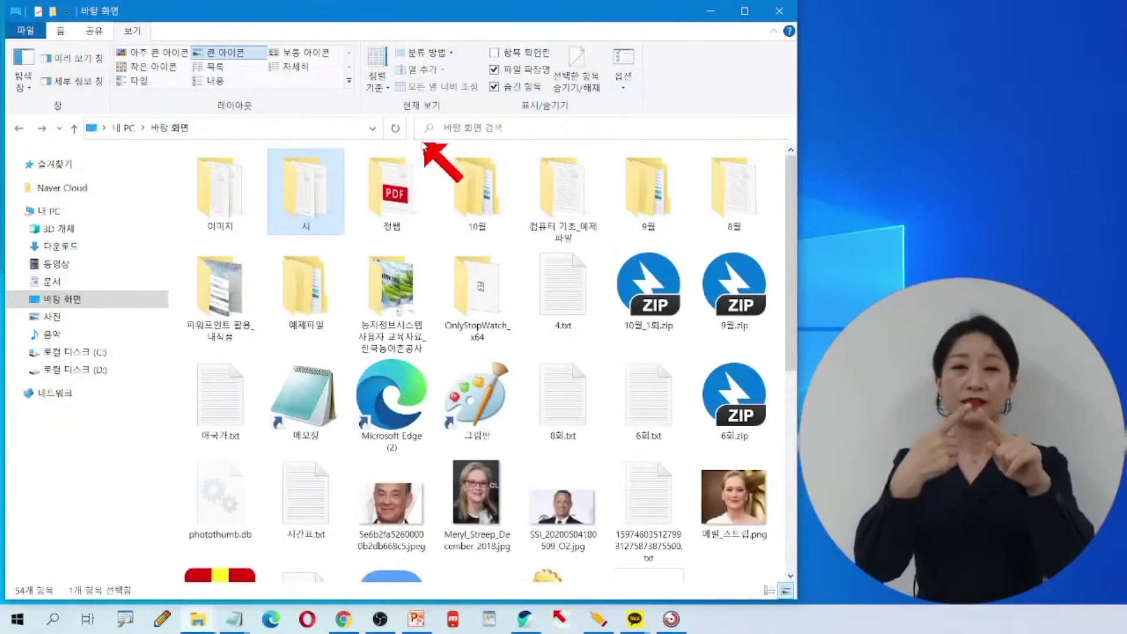
- Set the folder browsing option back to 같은 창에서 폴더 열기
left_click(625, 65)
left_click_drag(270, 167, 423, 90)
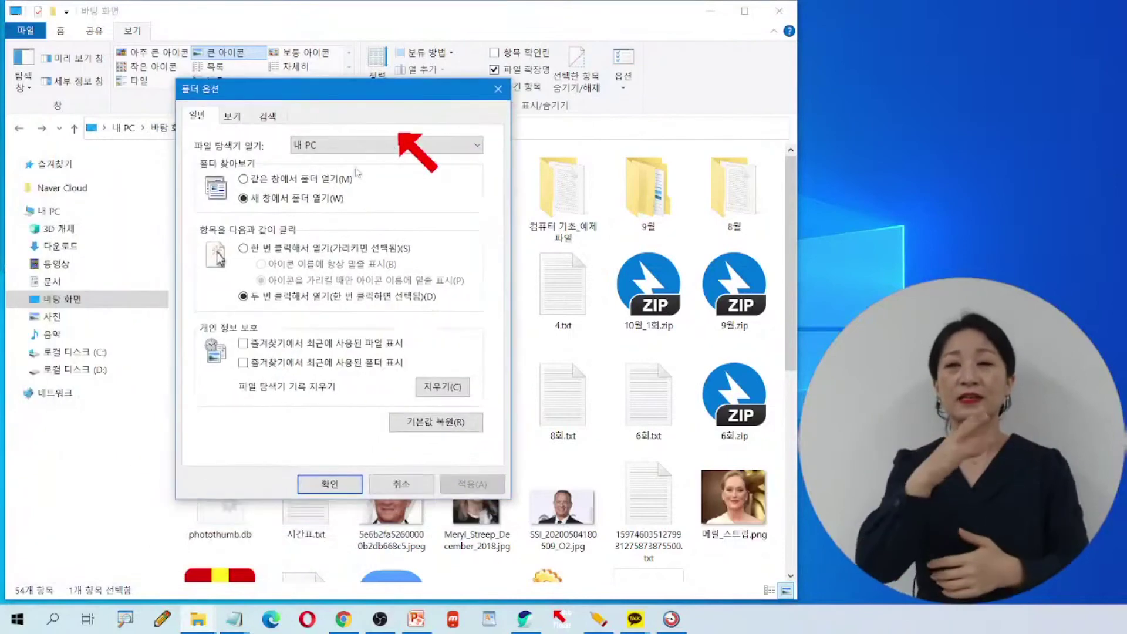
left_click(274, 182)
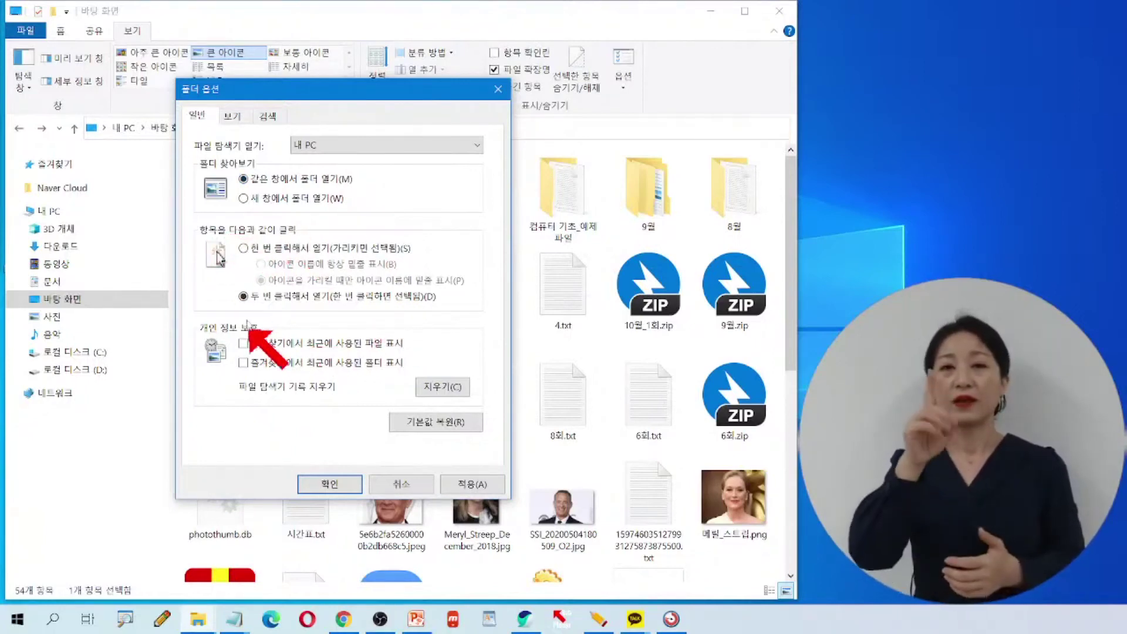
- Set the item click option to 한 번 클릭해서 열기 and open the 시 folder with the new behaviour
left_click(322, 300)
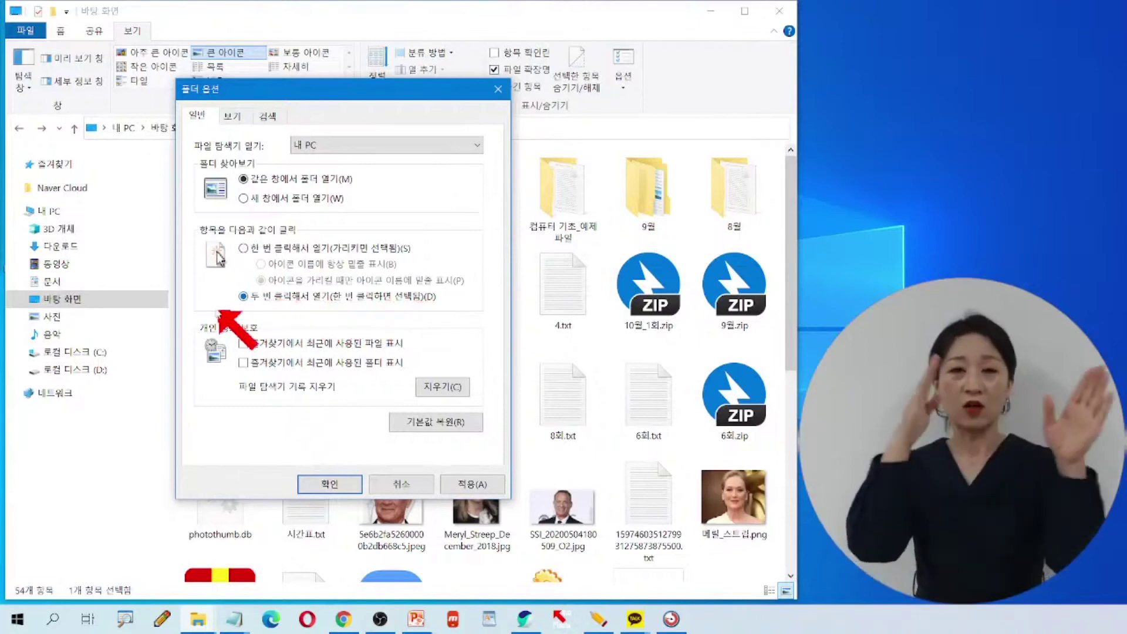
left_click(246, 298)
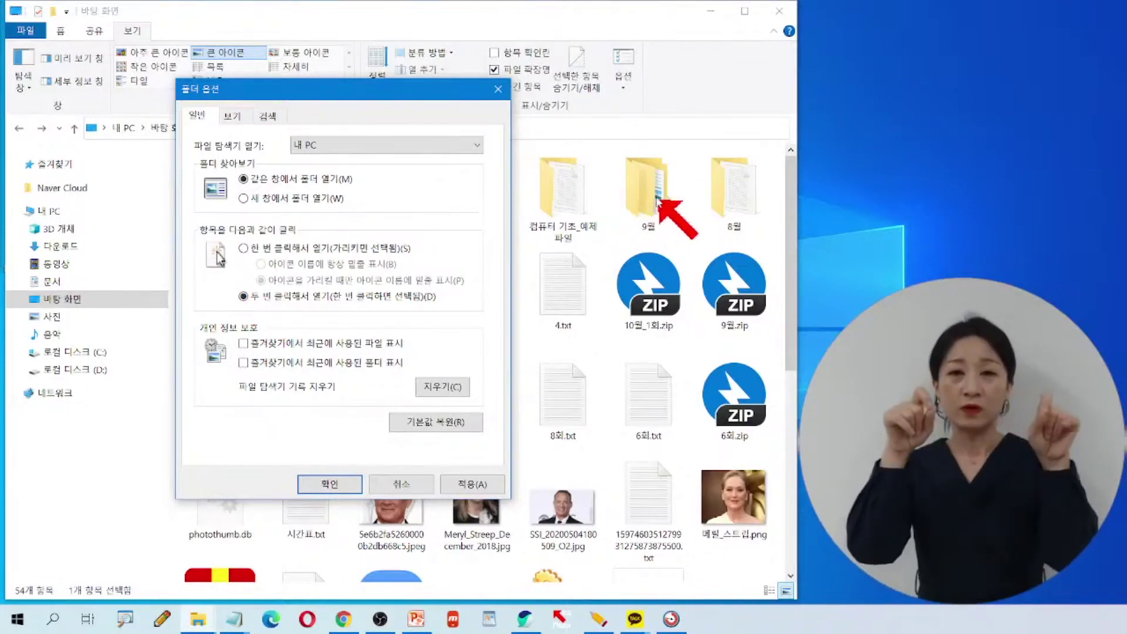
left_click_drag(424, 94, 627, 126)
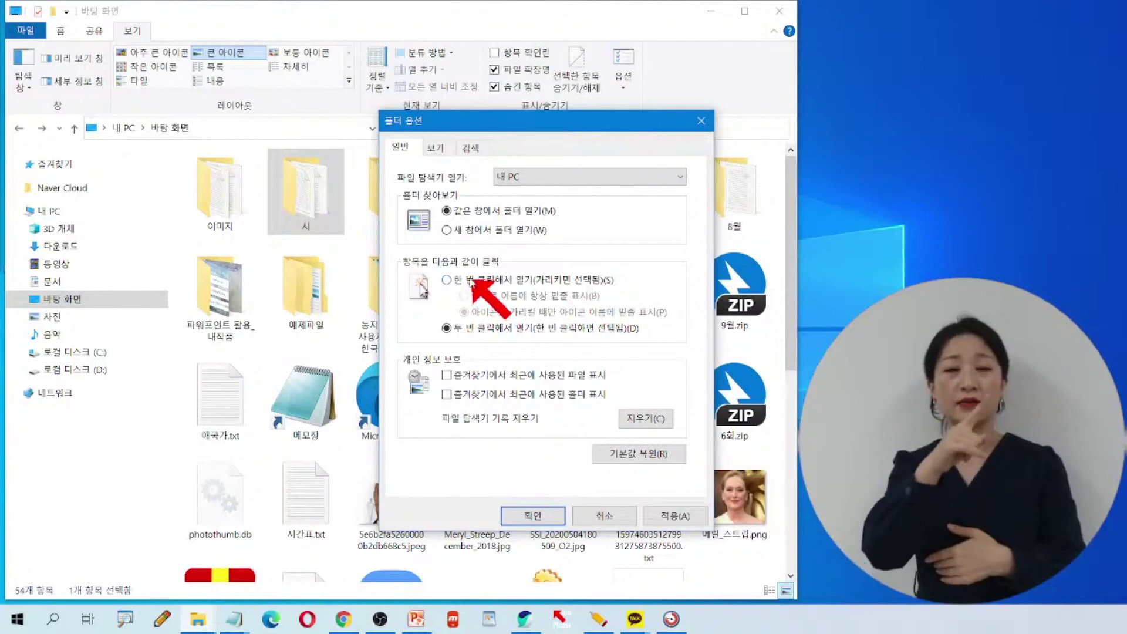
left_click(473, 280)
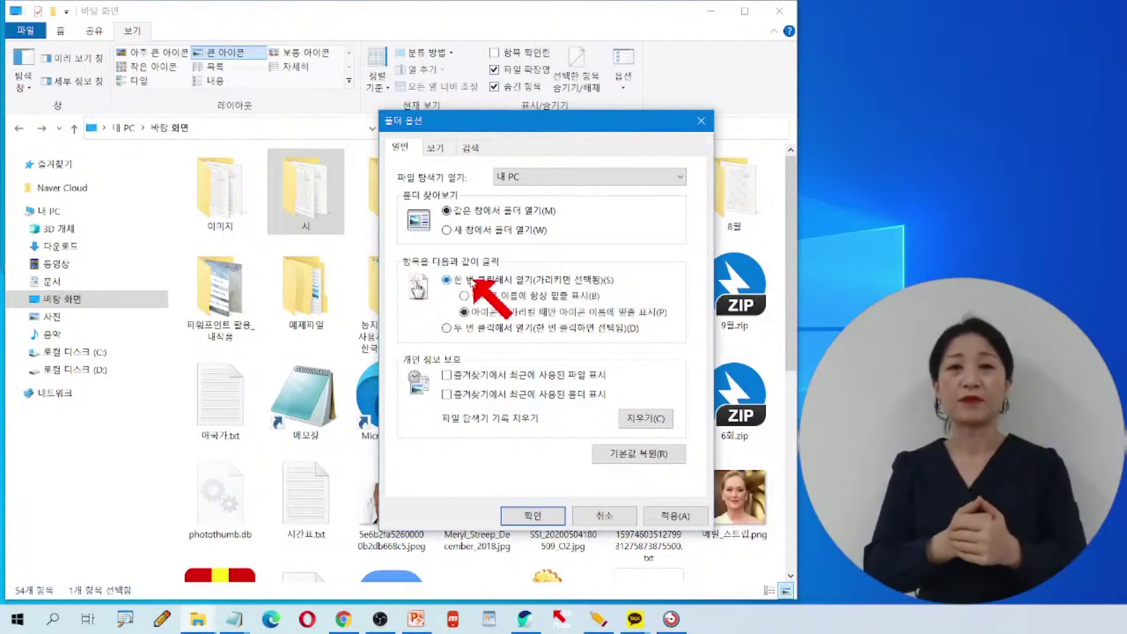
left_click(537, 517)
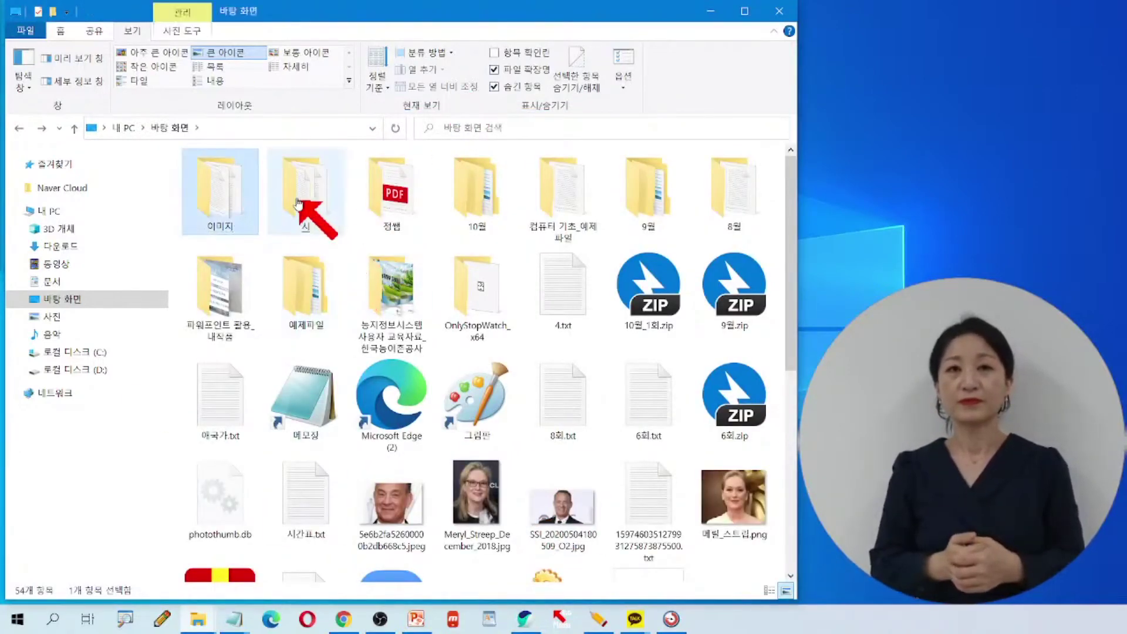
mouse_move(297, 203)
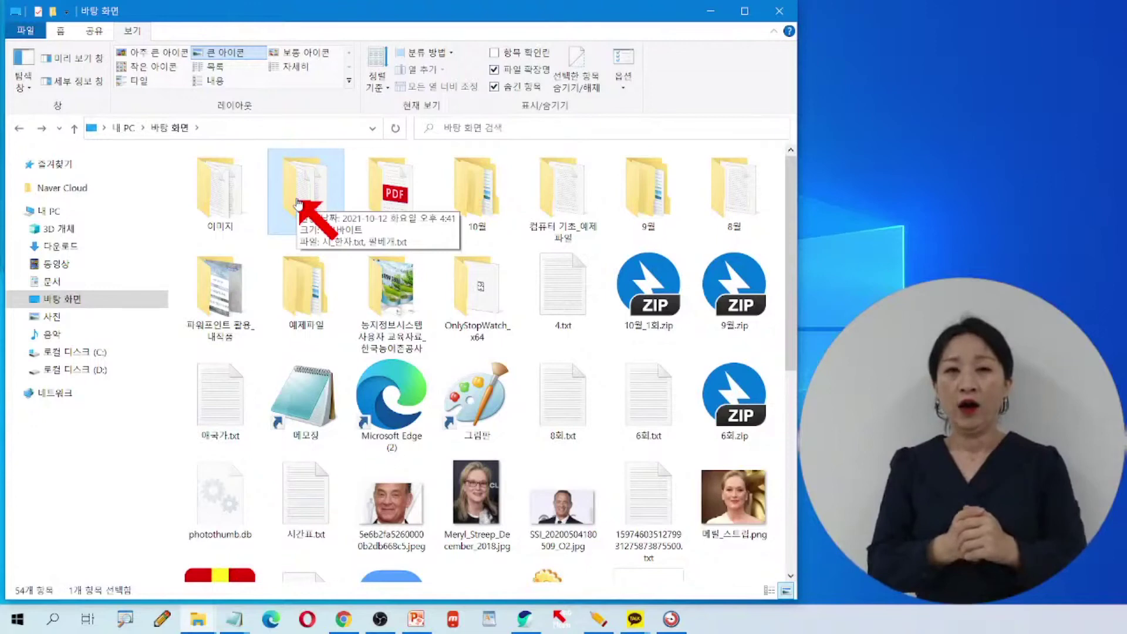
left_click(298, 202)
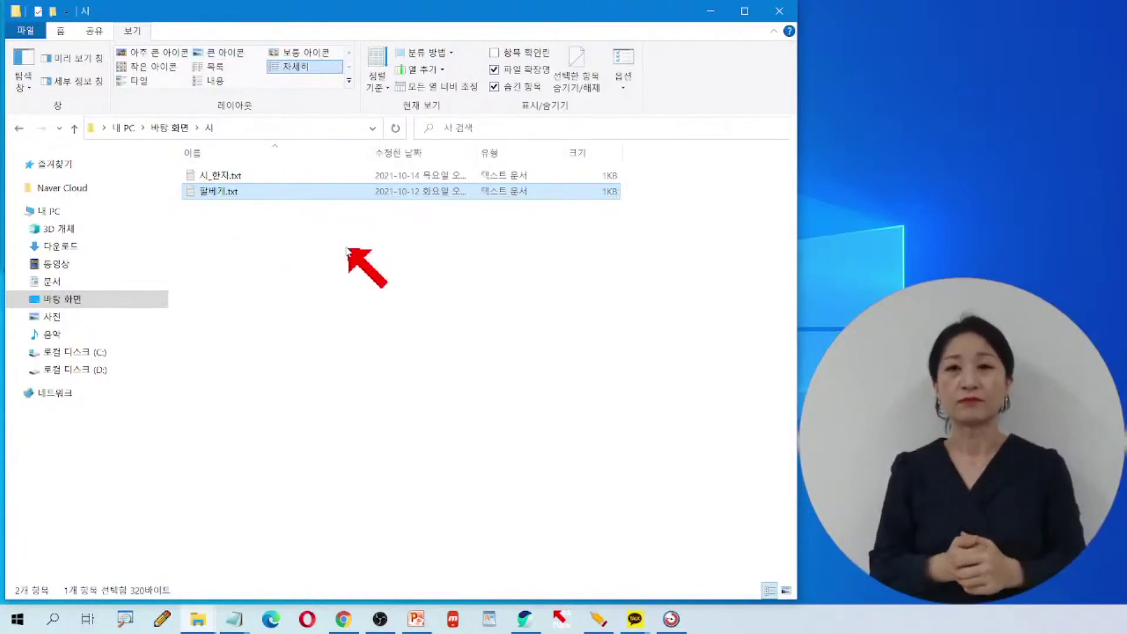
- Set the item click option back to 두 번 클릭해서 열기 and confirm the folder options
left_click(625, 62)
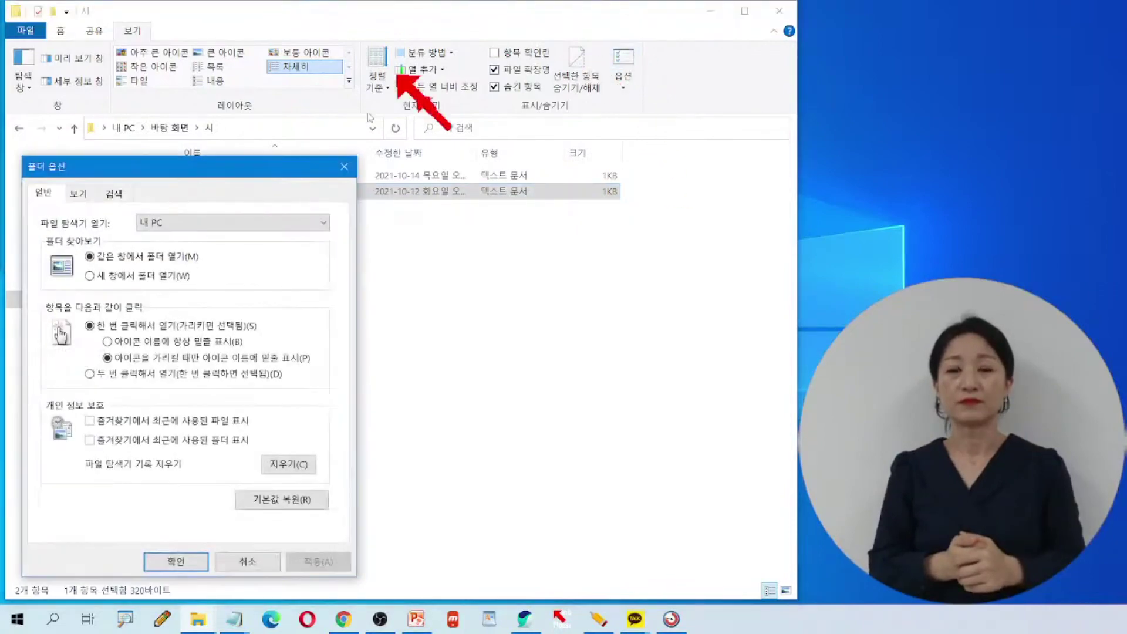
left_click_drag(264, 173, 505, 128)
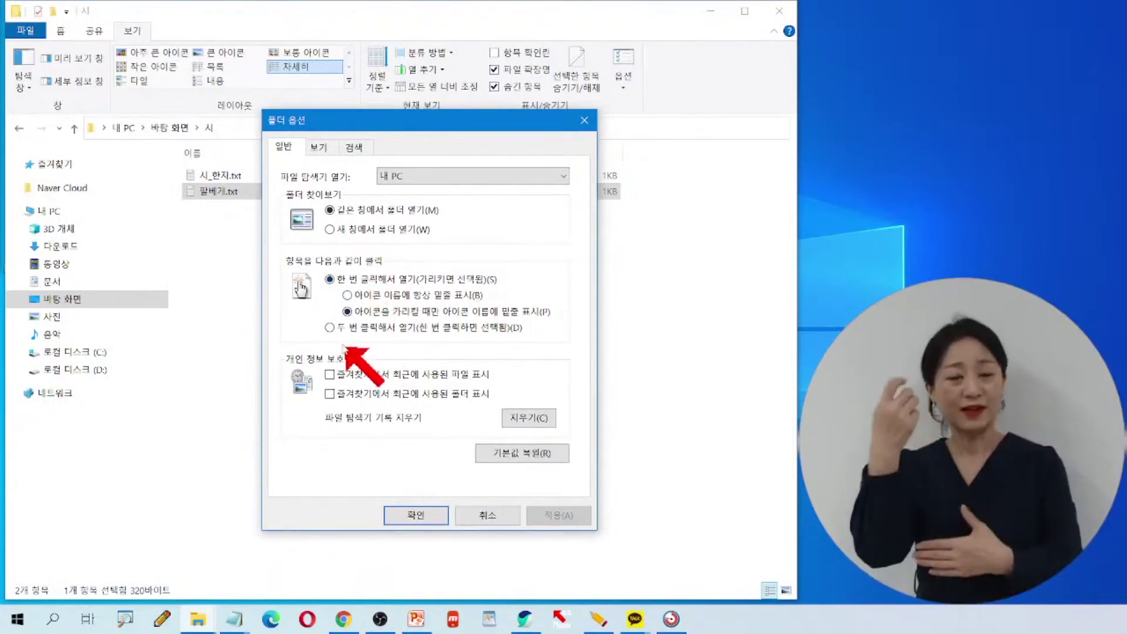
left_click(339, 331)
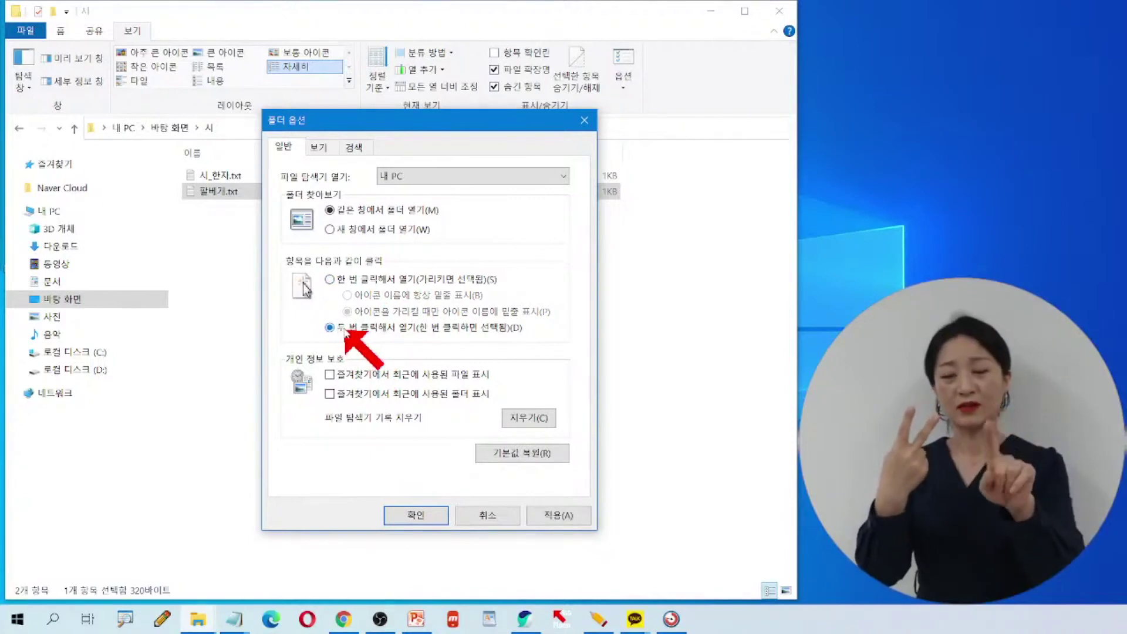
left_click(343, 330)
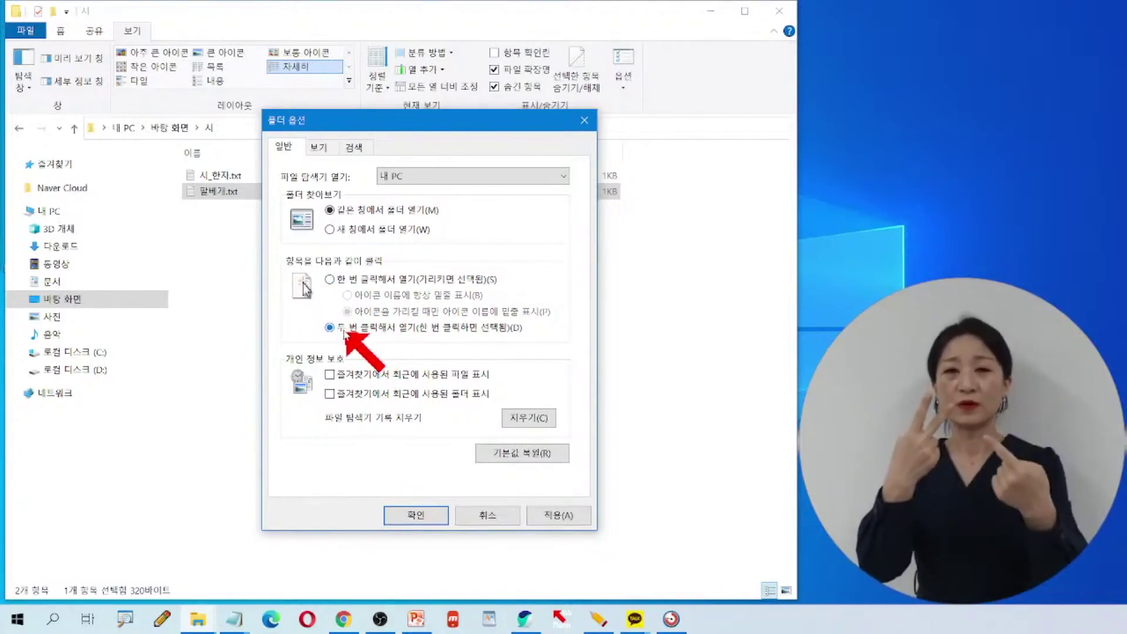
key("alt+Tab")
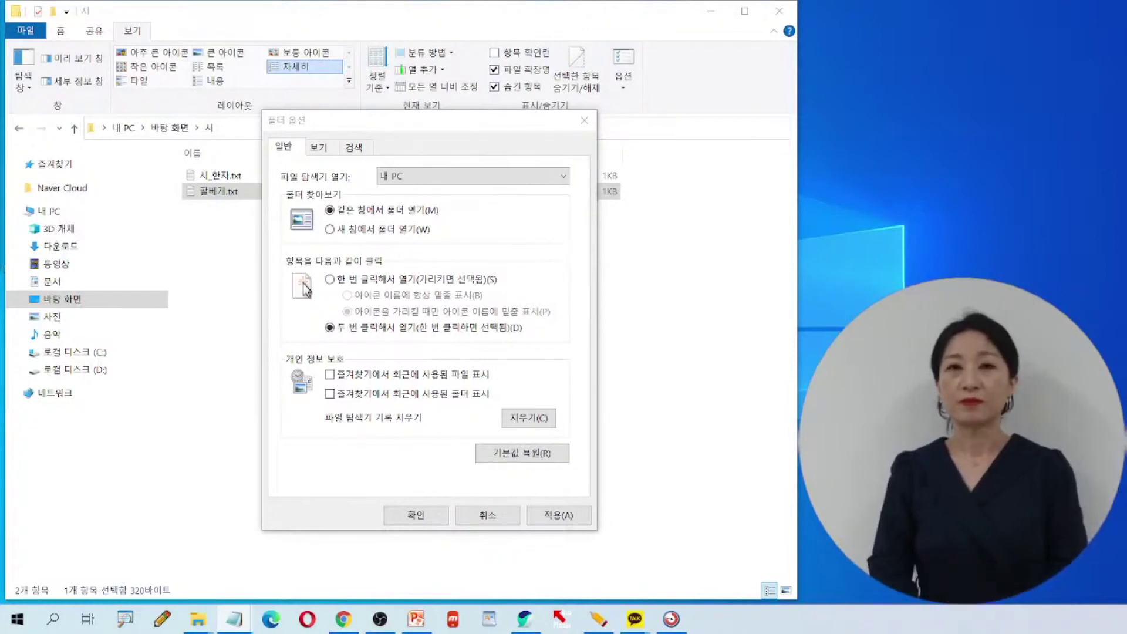
left_click(414, 513)
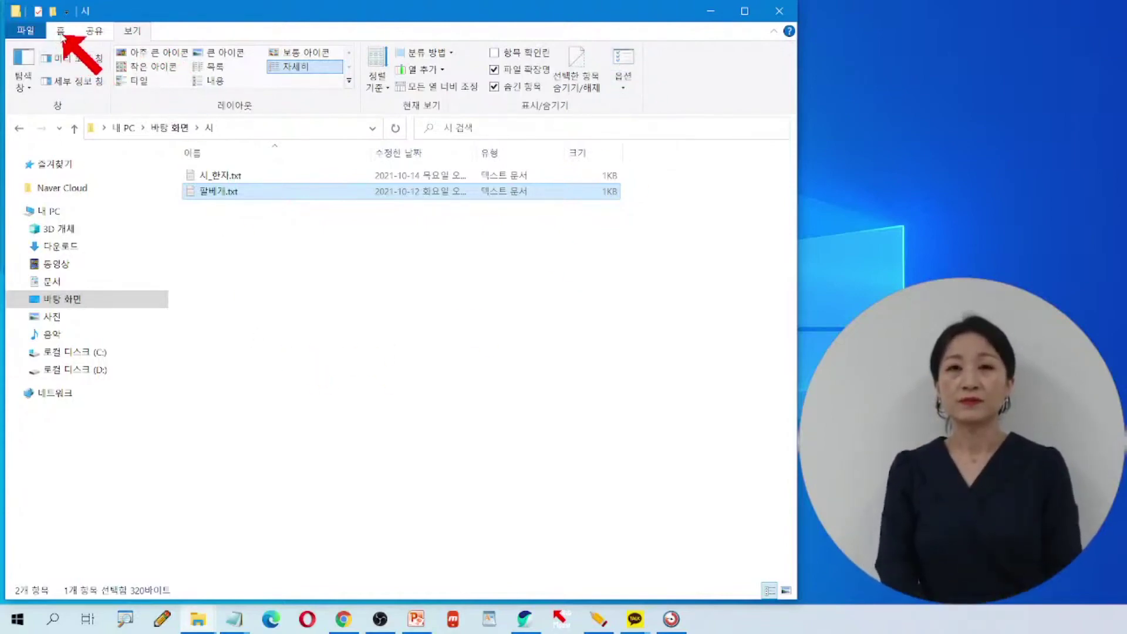
- Minimise the 시 window to point out the 내 PC icon on the desktop, and restore the window
left_click(60, 31)
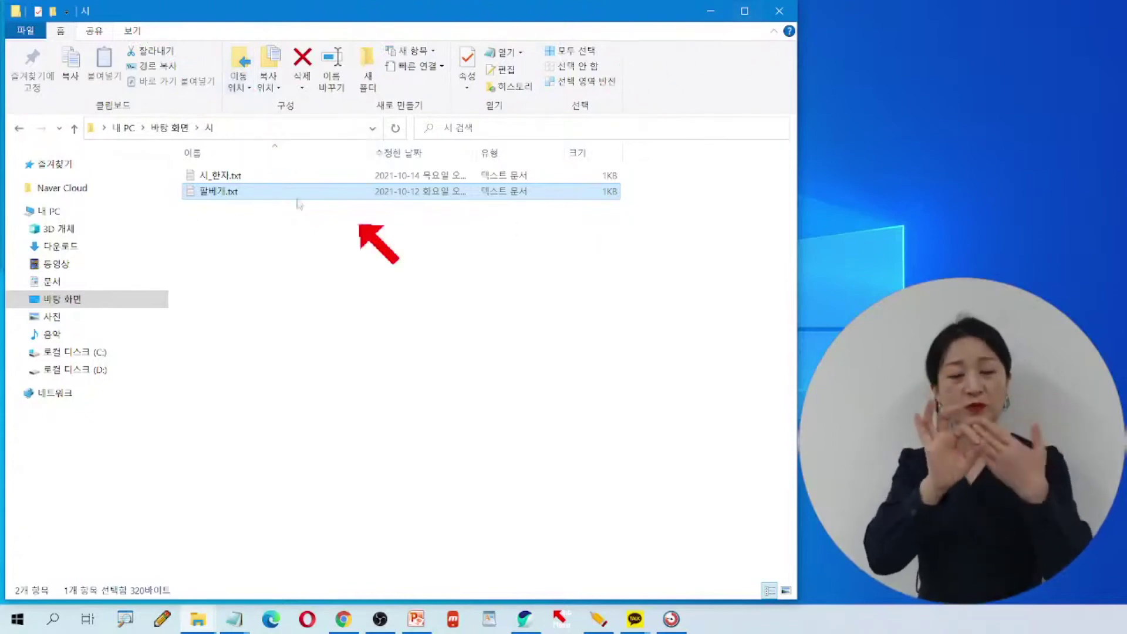
left_click(709, 12)
left_click(29, 401)
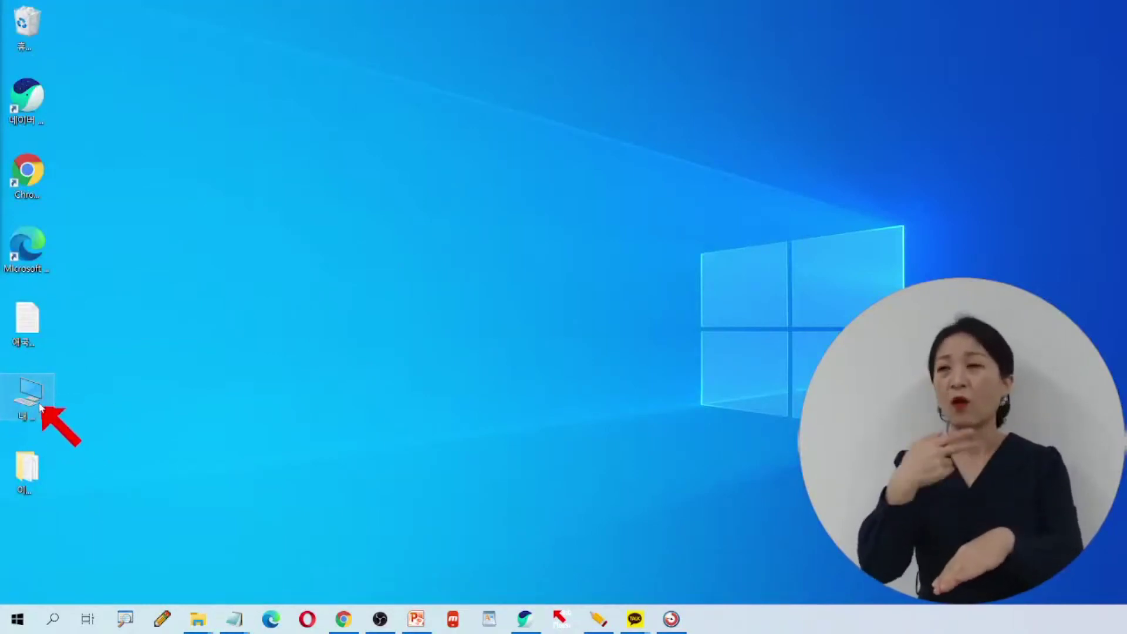
mouse_move(204, 628)
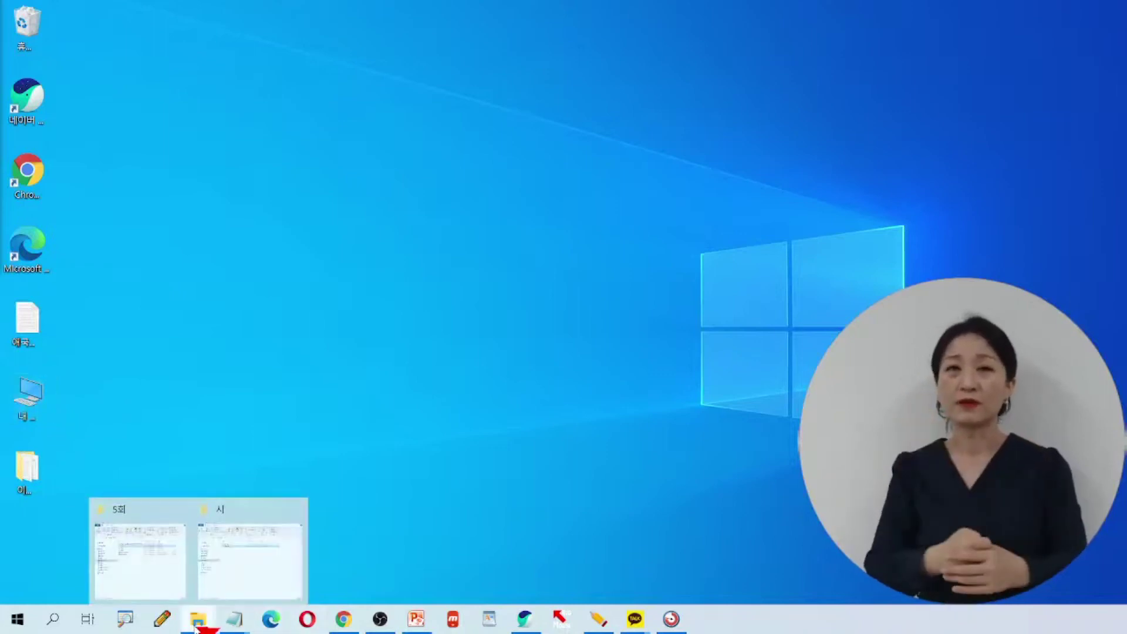
left_click(247, 565)
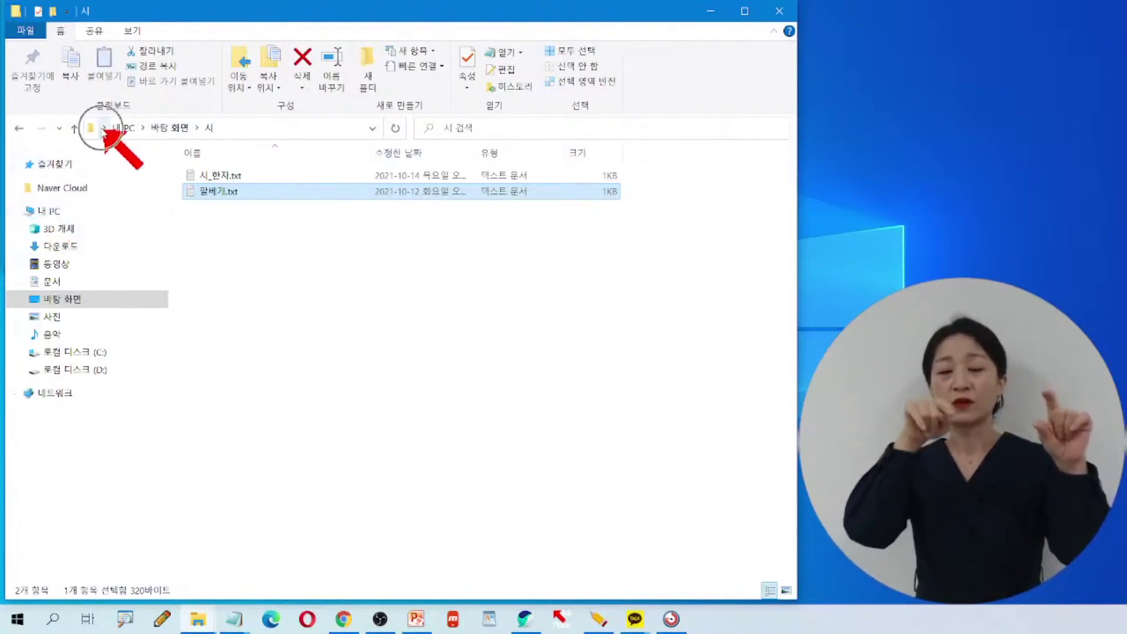
- Examine the list of locations offered at the start of the 시 folder's address path and close it
left_click(103, 128)
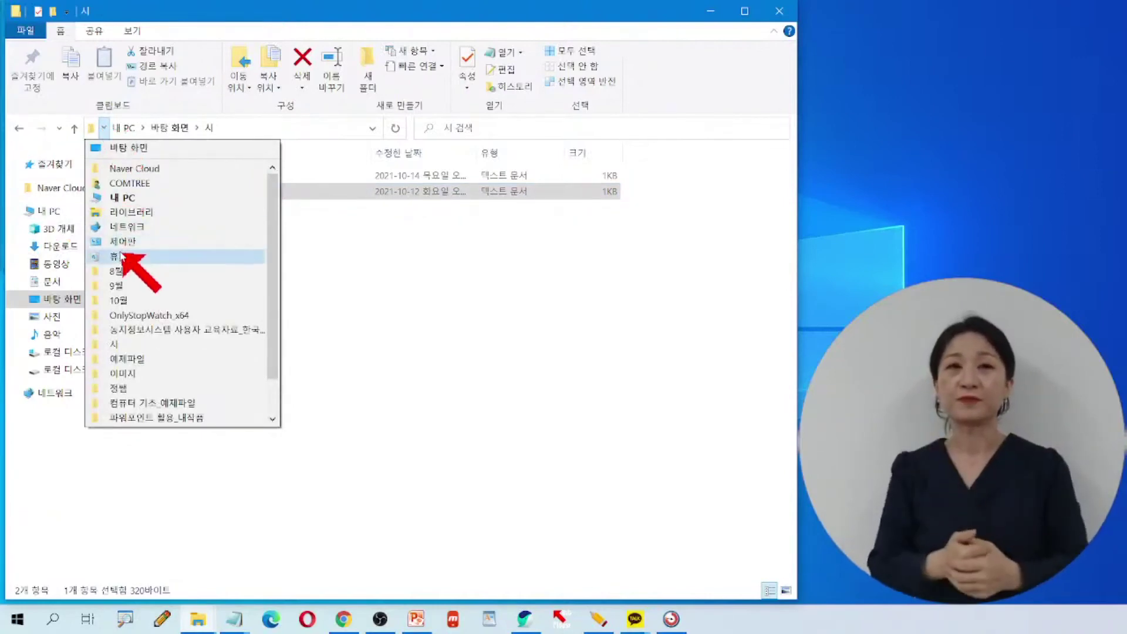
key("ctrl")
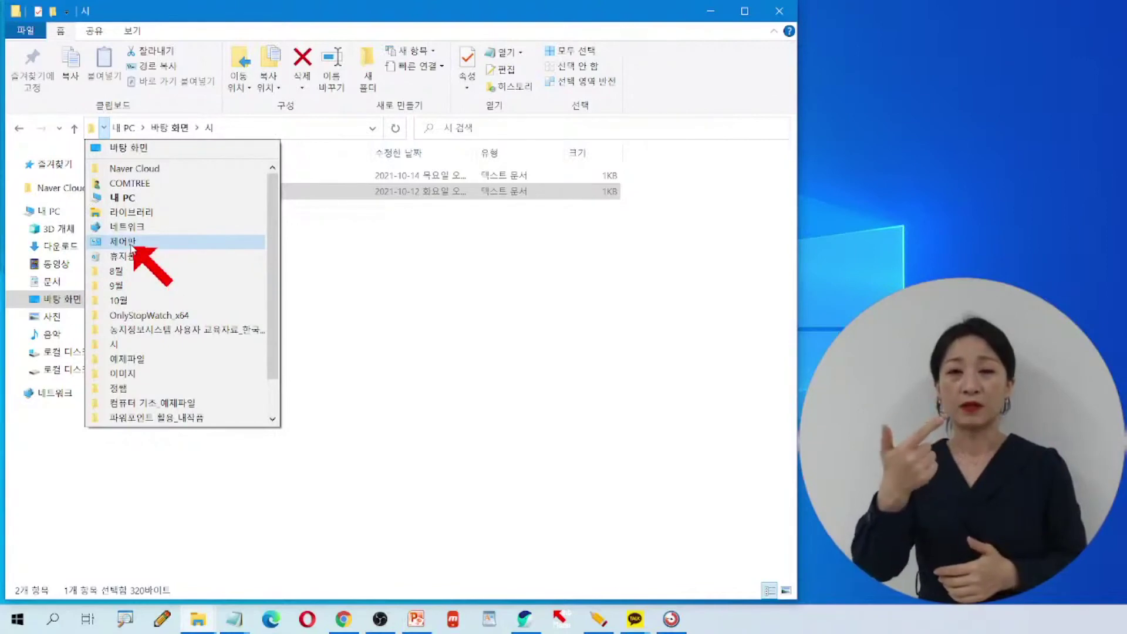
left_click(321, 269)
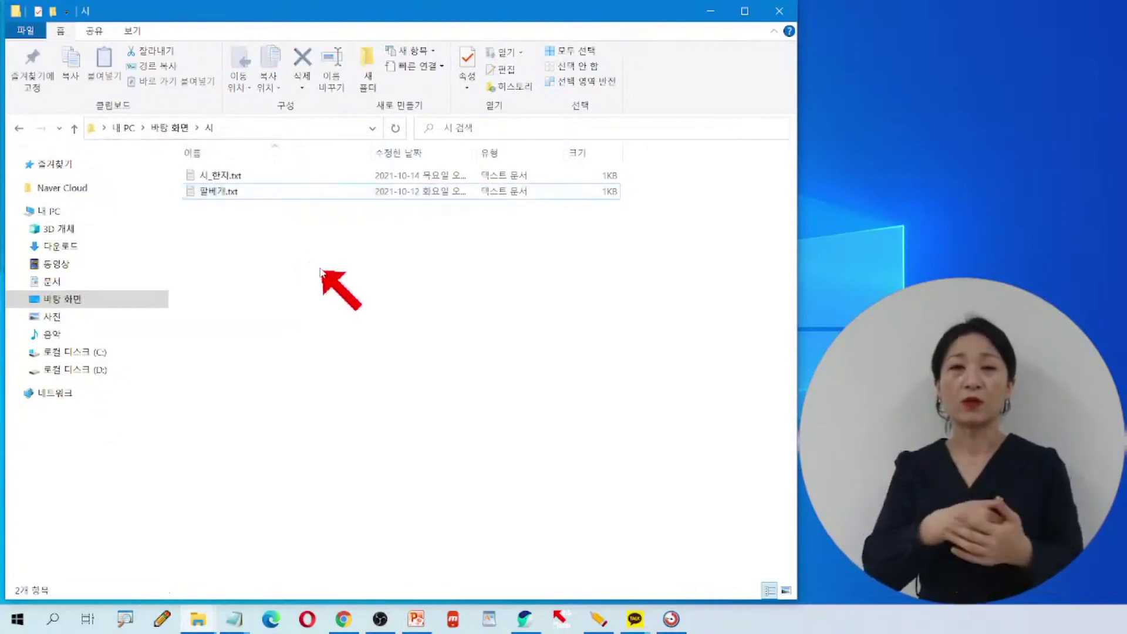
- Go to 휴지통 through the address path's location list and briefly move the window aside to compare it with the desktop icon
left_click(104, 129)
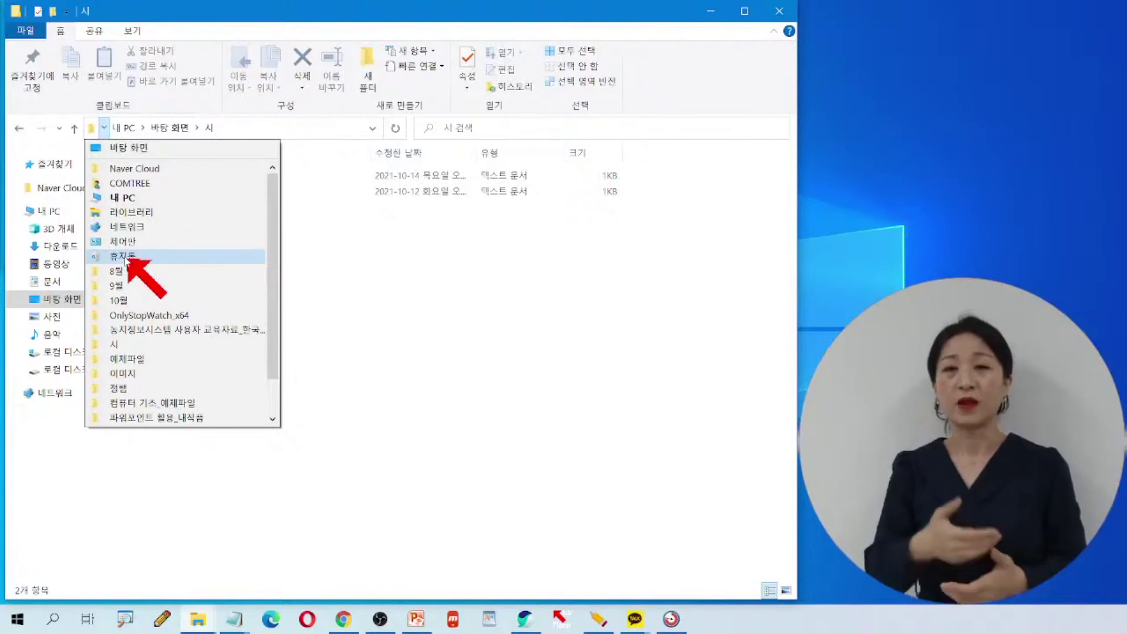
left_click(125, 256)
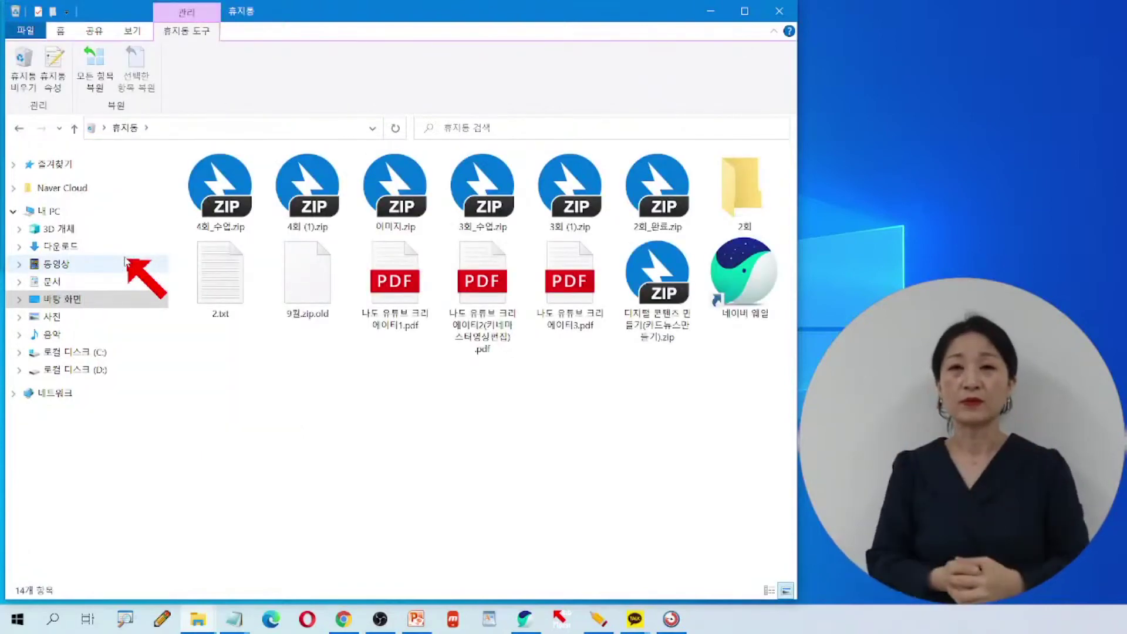
left_click_drag(485, 13, 606, 17)
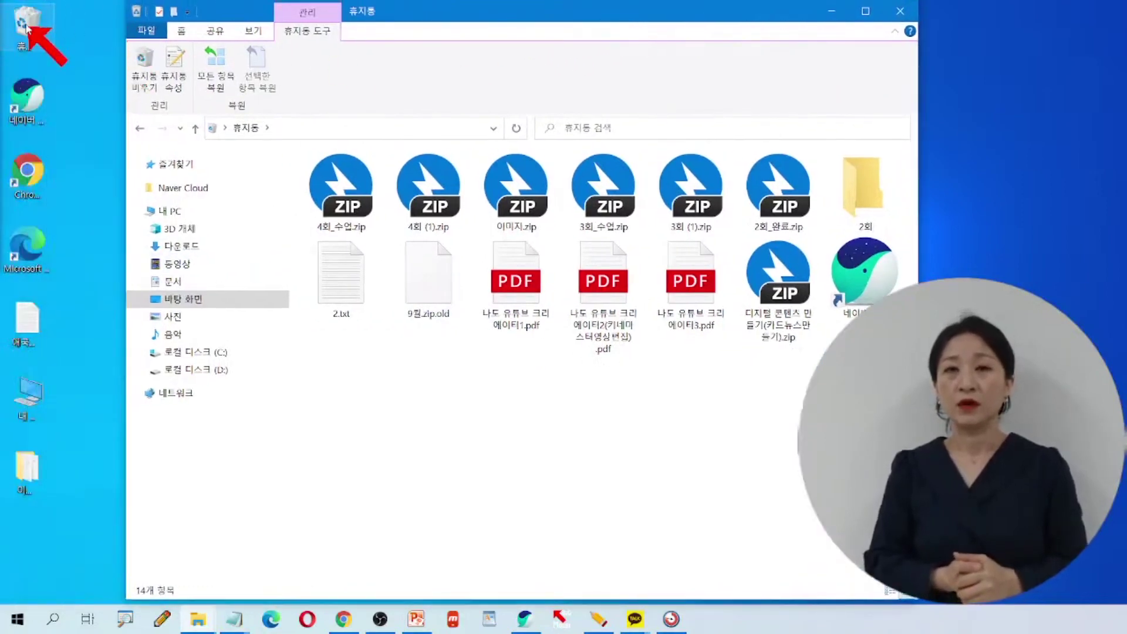
left_click_drag(512, 16, 385, 18)
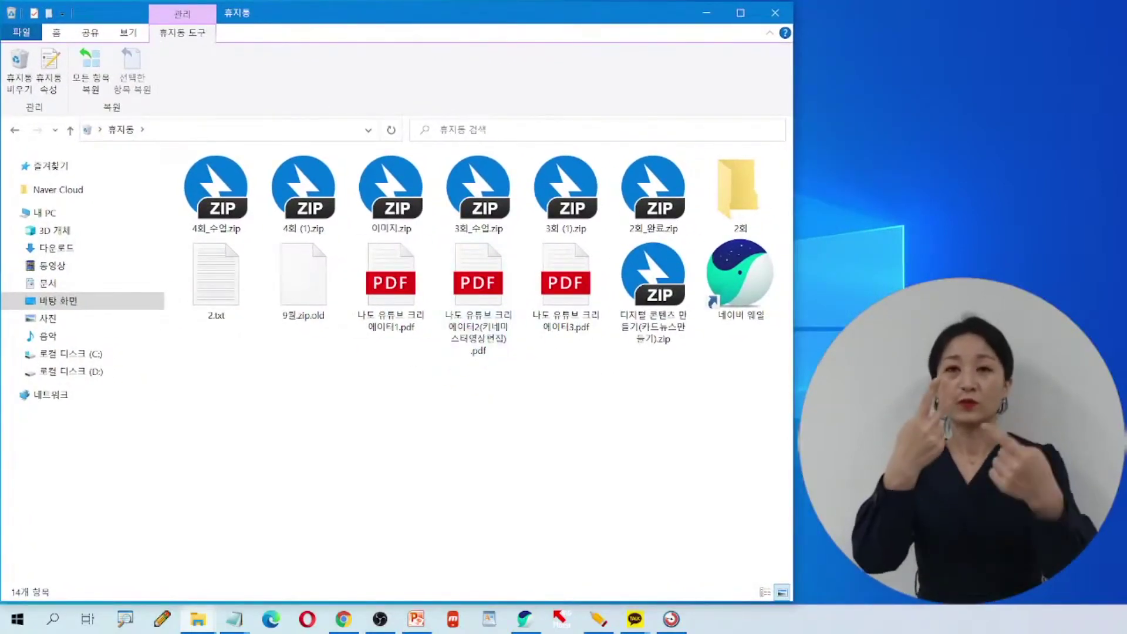
key("alt+Tab")
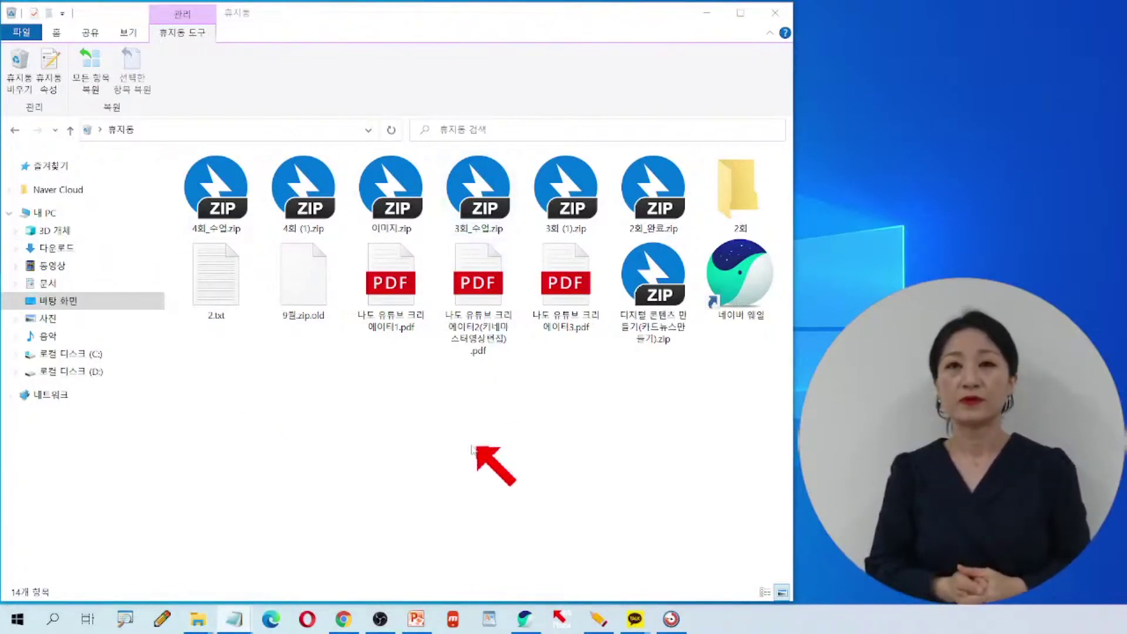
left_click(284, 20)
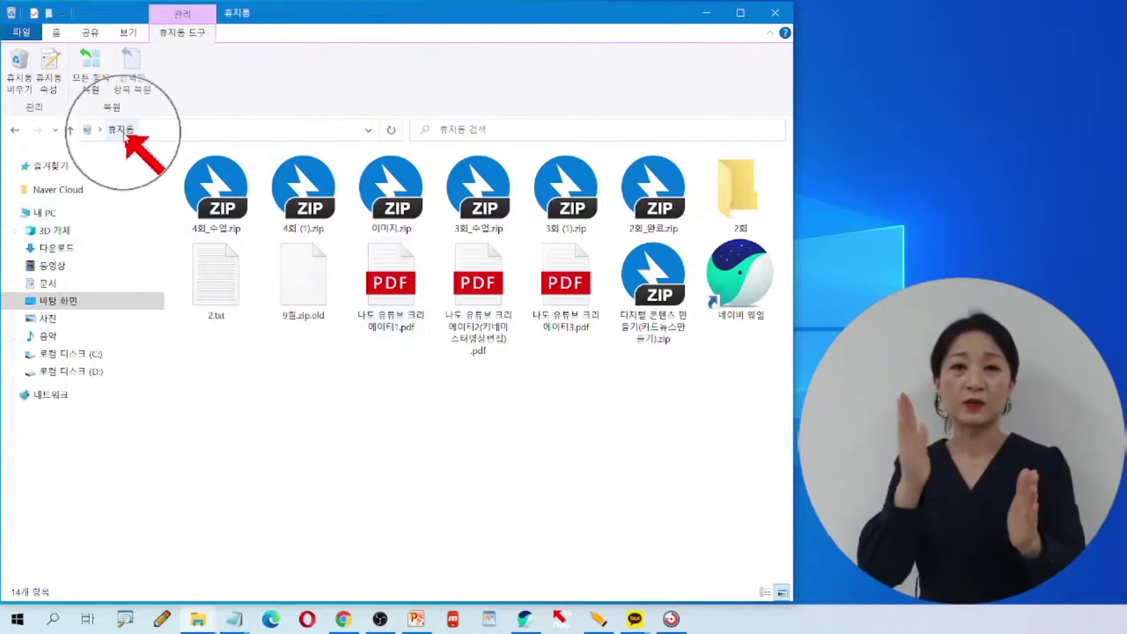
key("ctrl")
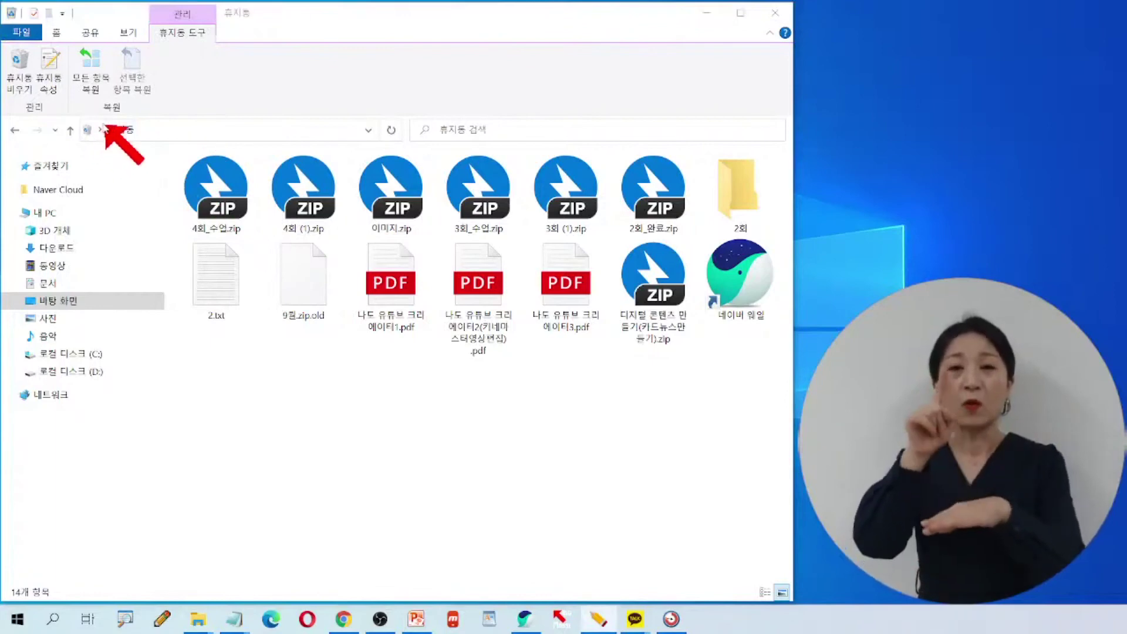
key("ctrl")
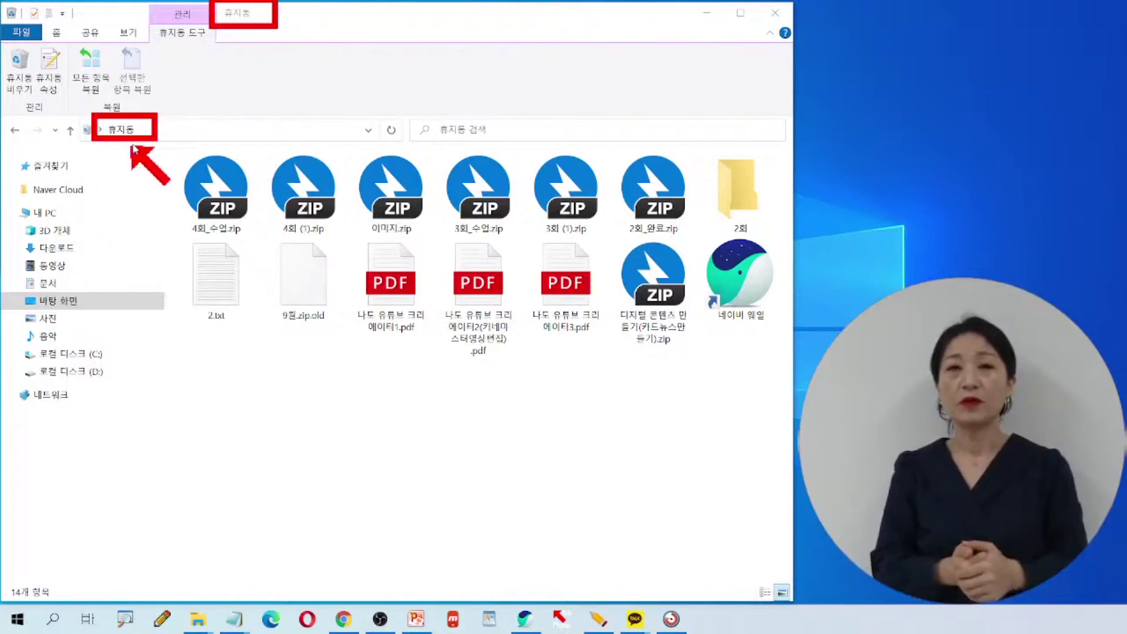
mouse_move(167, 145)
left_mouse_down()
mouse_move(596, 384)
mouse_move(788, 387)
left_mouse_up()
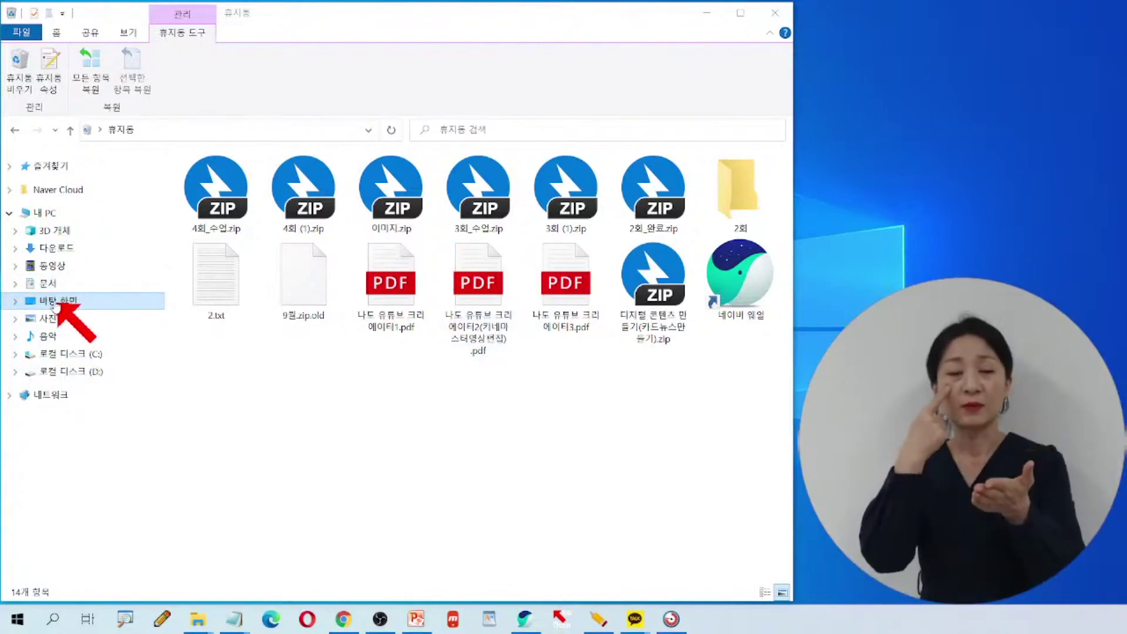
- Go to the 바탕 화면 folder and delete the 시 folder, confirming its move to 휴지통
left_click(55, 304)
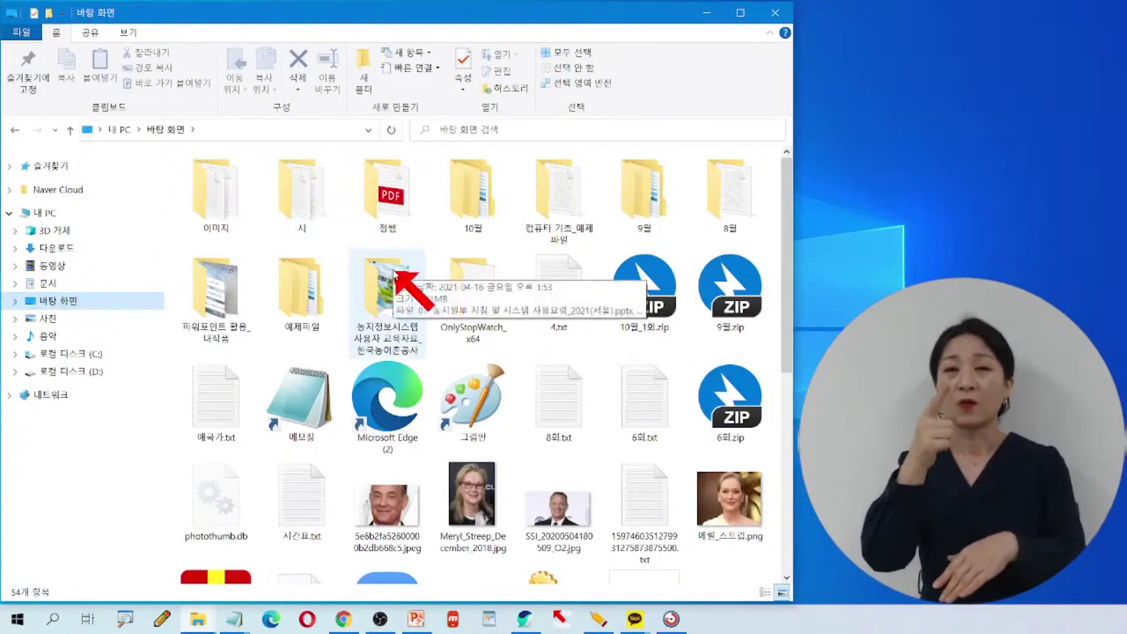
left_click(304, 212)
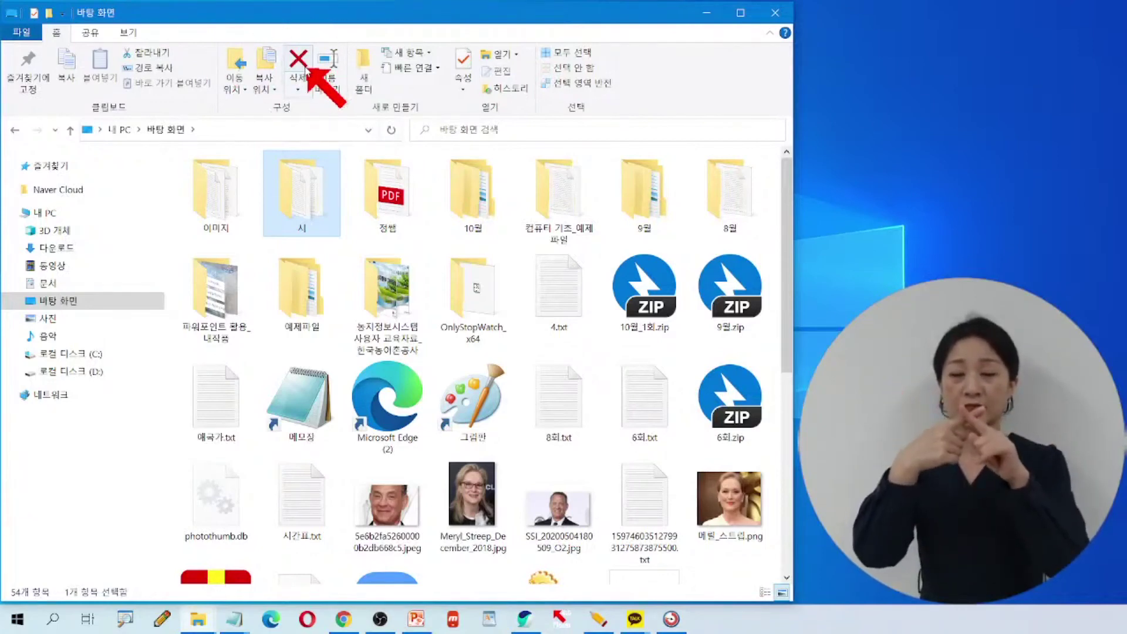
left_click(1, 44)
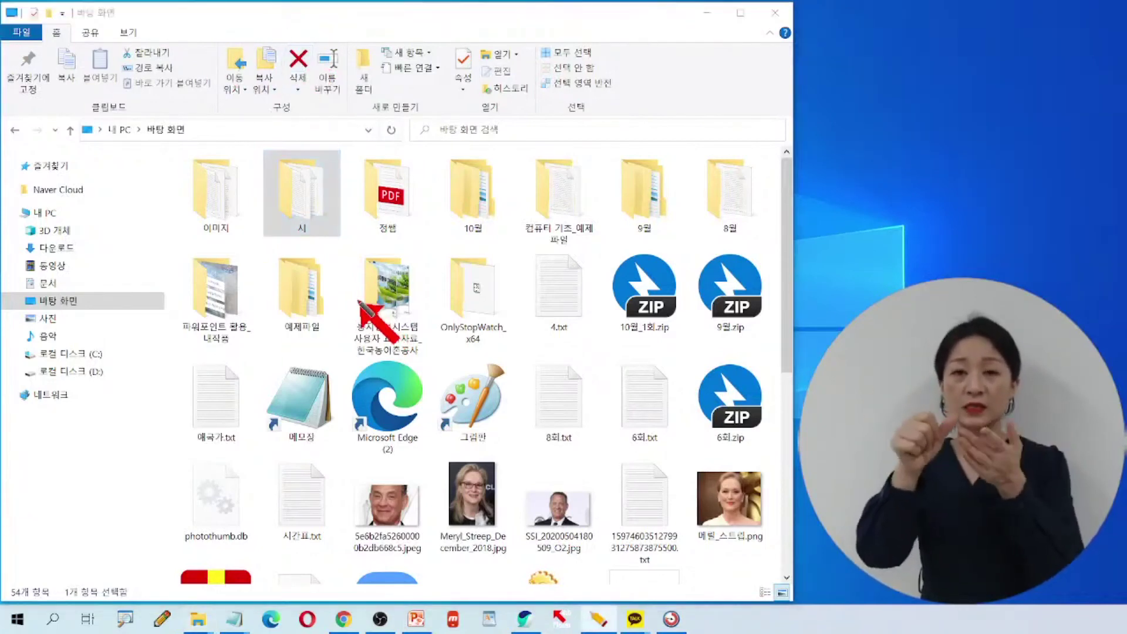
mouse_move(277, 174)
left_mouse_down()
mouse_move(302, 210)
mouse_move(338, 175)
left_mouse_up()
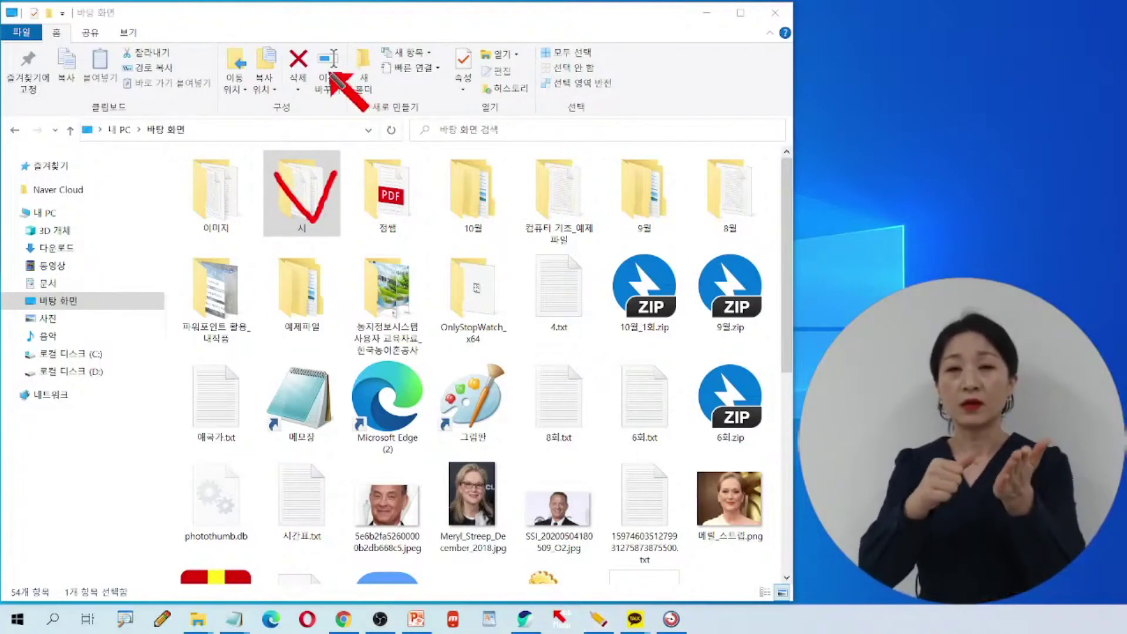
mouse_move(319, 76)
left_mouse_down()
mouse_move(283, 65)
mouse_move(323, 80)
left_mouse_up()
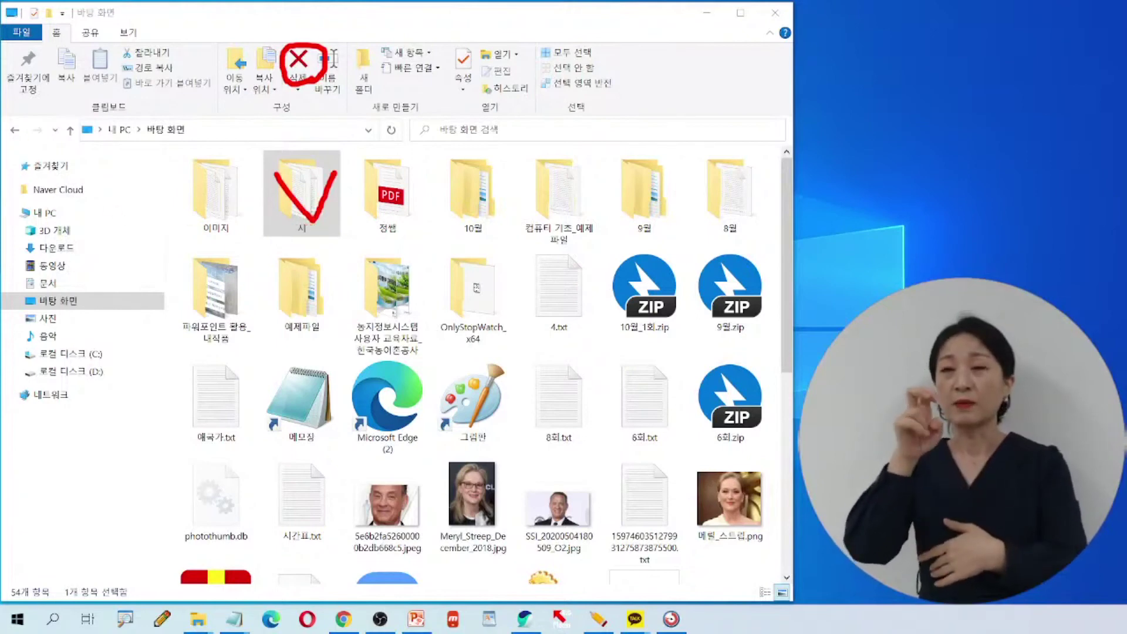
key("Escape")
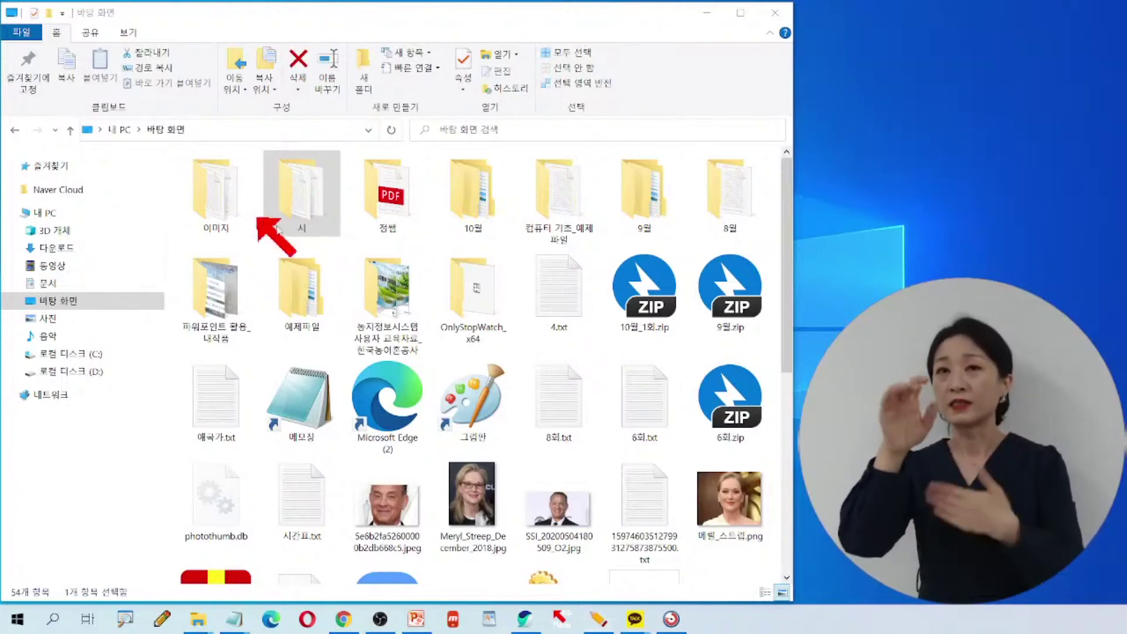
left_click(307, 206)
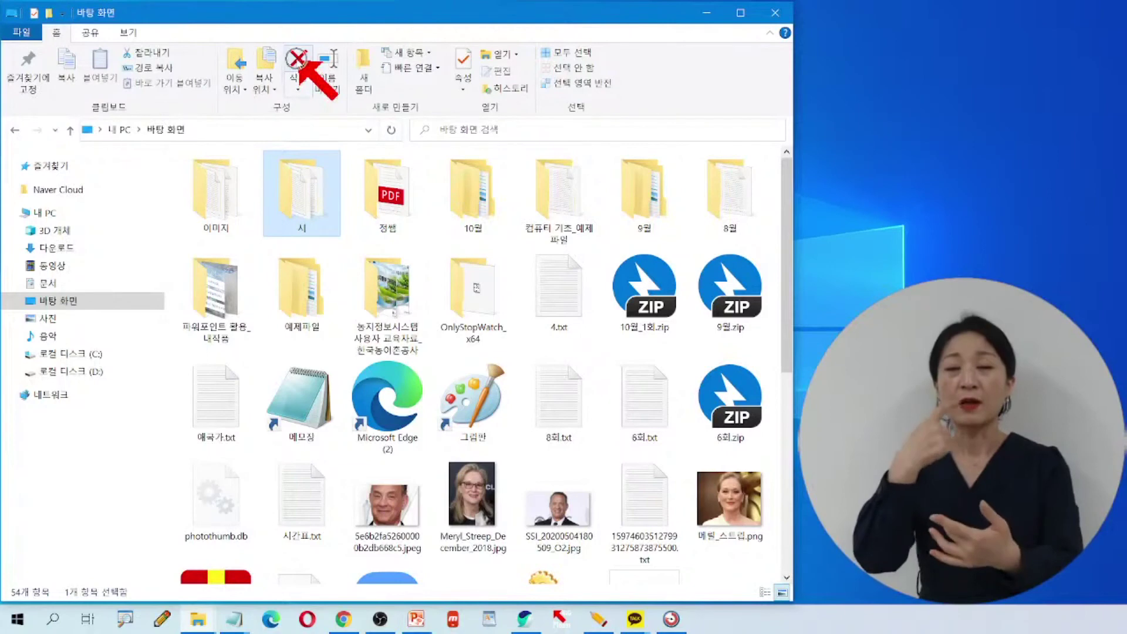
left_click(299, 64)
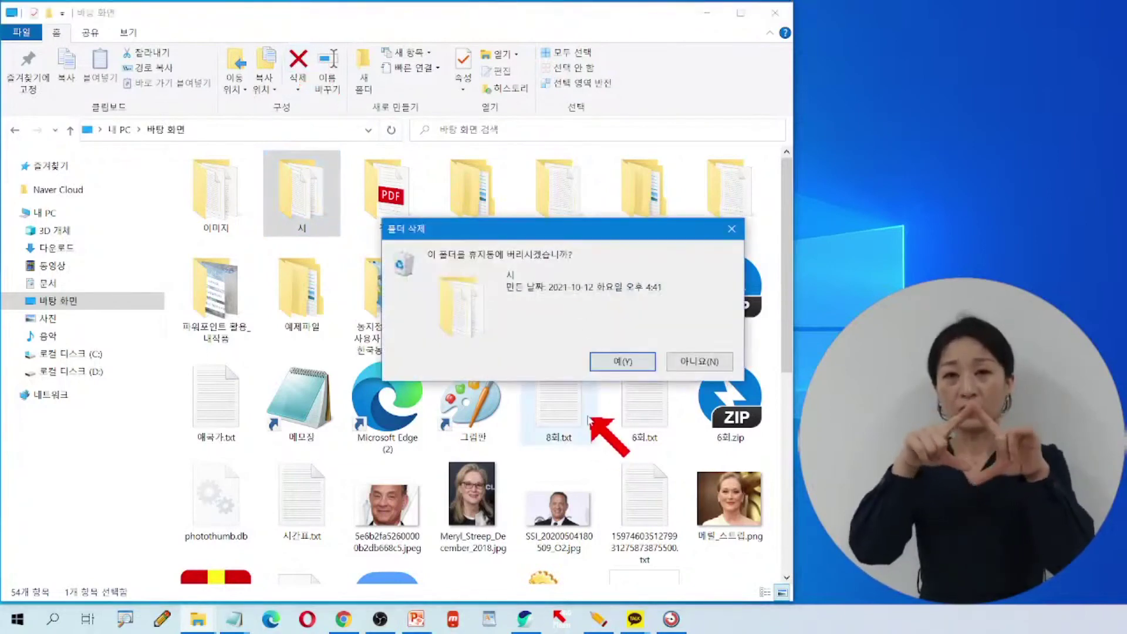
left_click(623, 362)
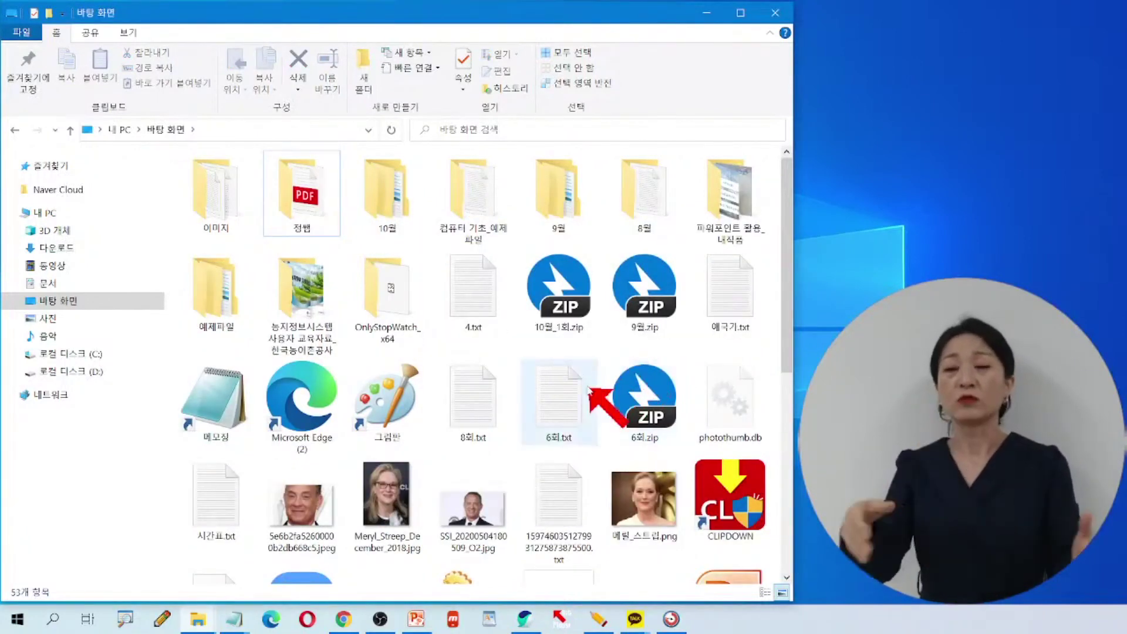
- Open 휴지통 through the address path's location list and point out the deleted 시 folder and the location name
mouse_move(581, 387)
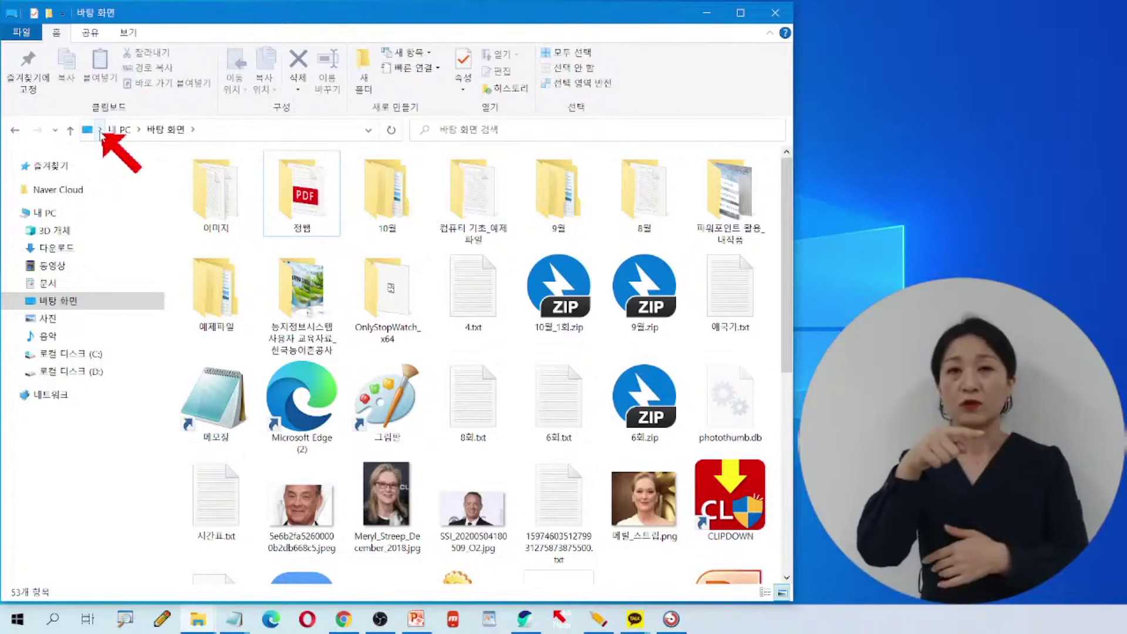
left_click(100, 131)
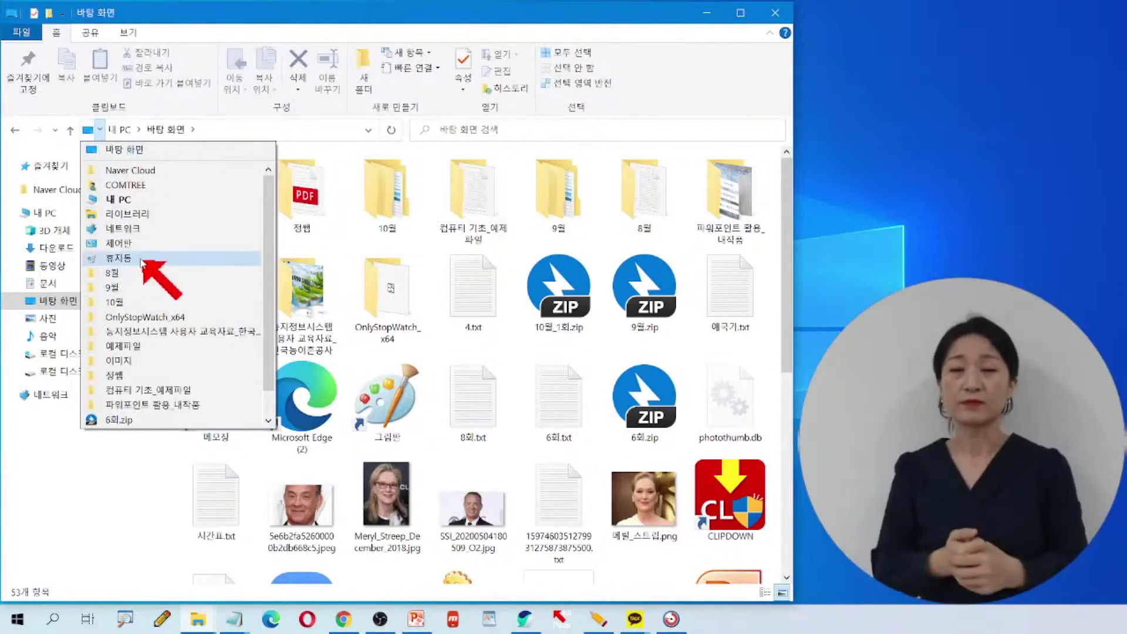
left_click(143, 261)
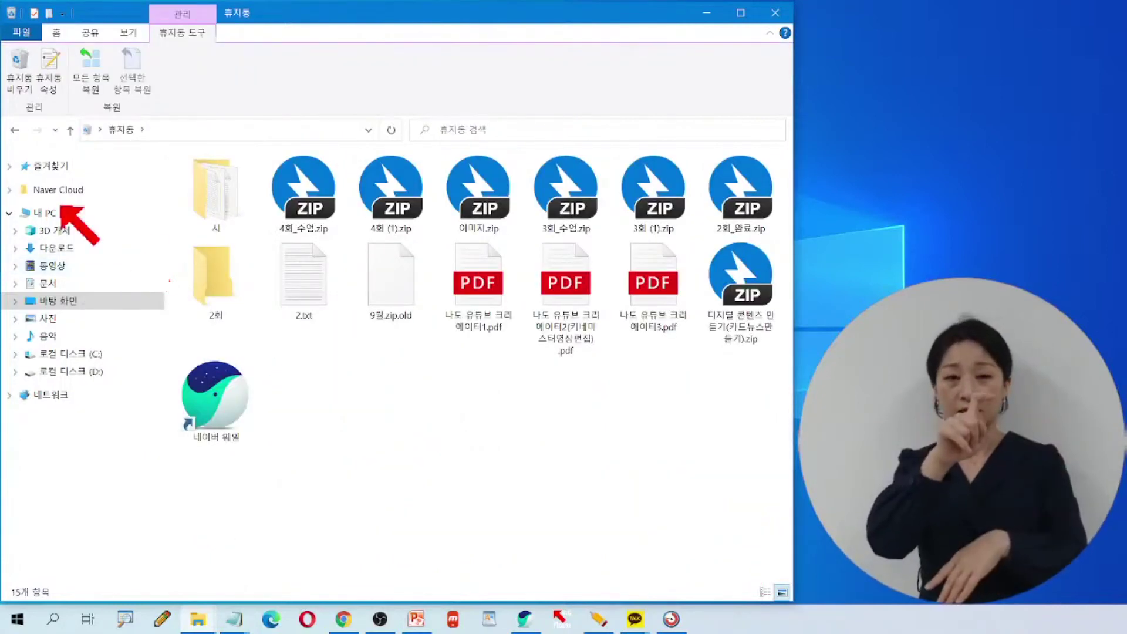
key("ctrl+shift+3")
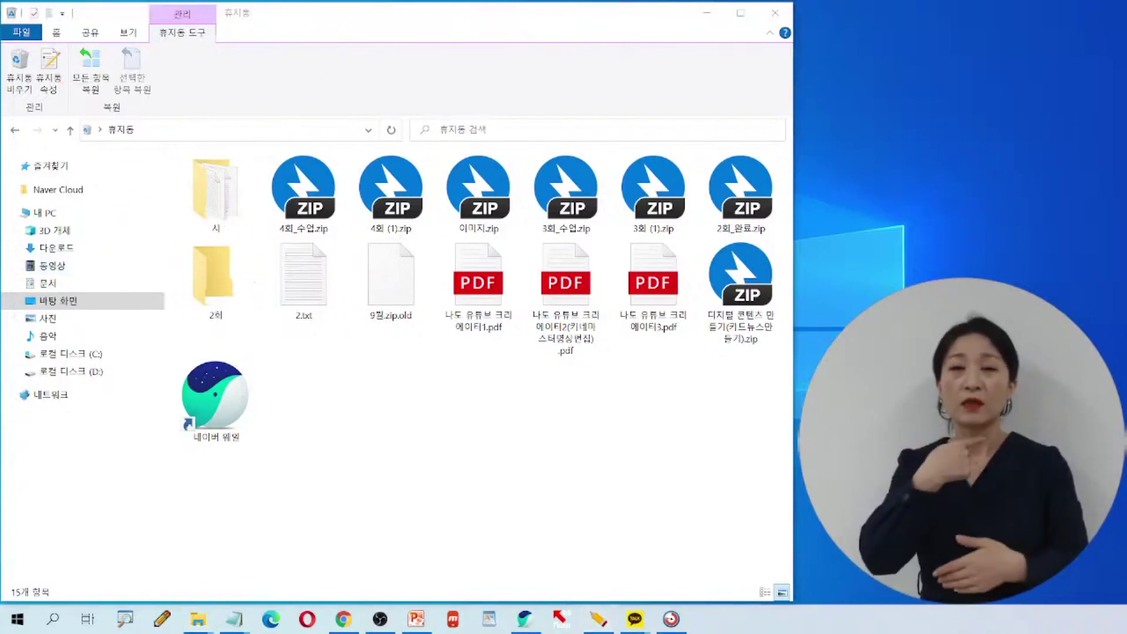
mouse_move(174, 153)
left_mouse_down()
mouse_move(183, 217)
mouse_move(248, 236)
left_mouse_up()
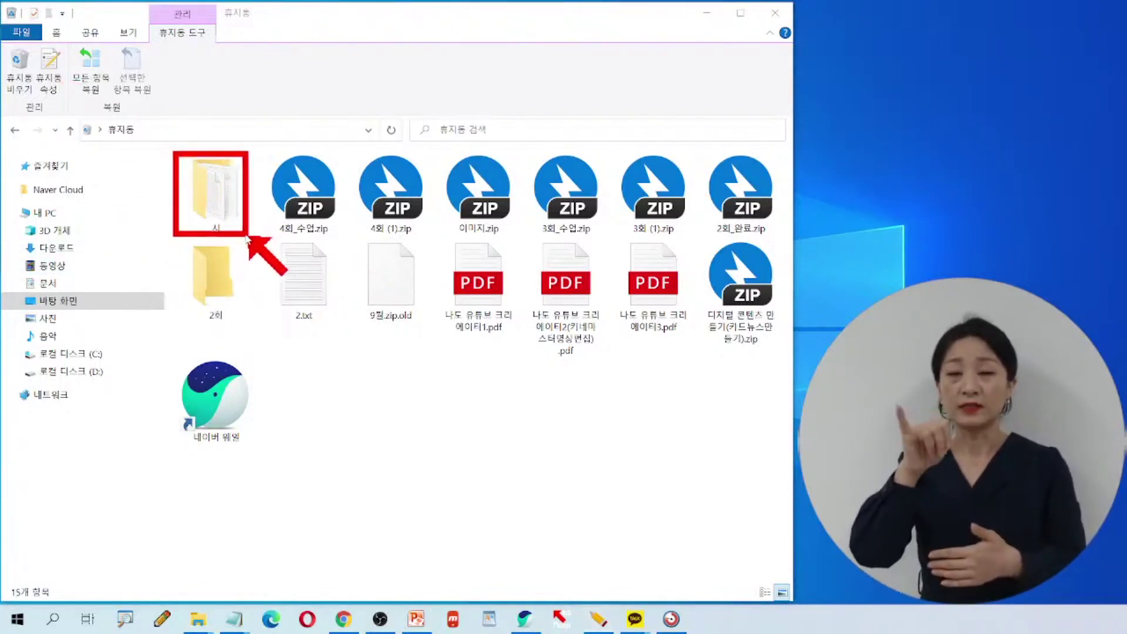
left_click_drag(217, 3, 260, 20)
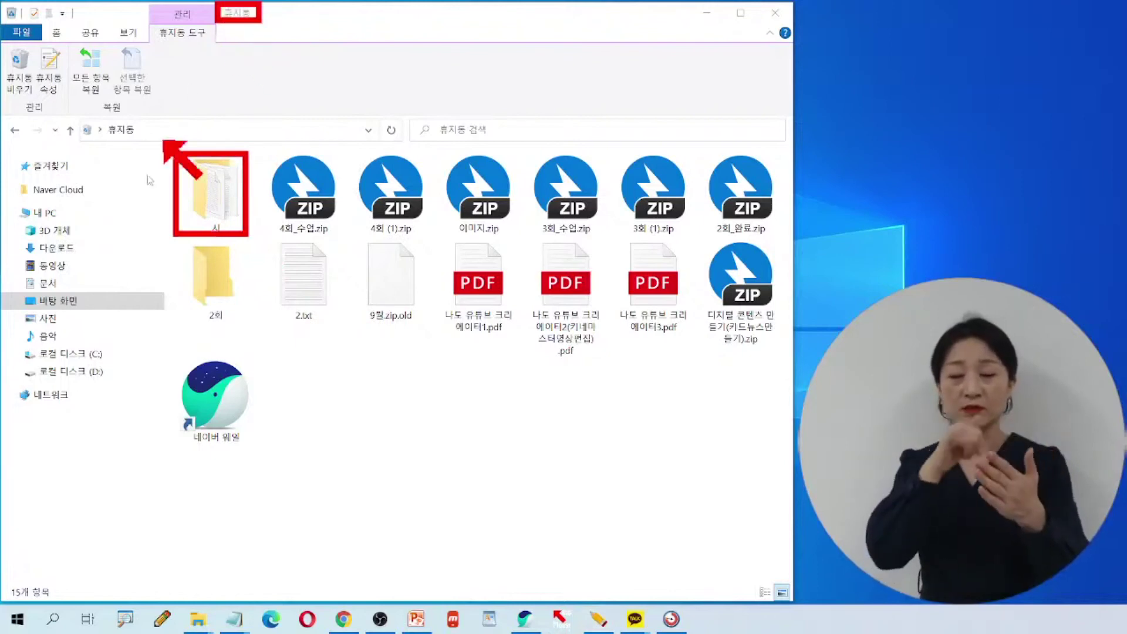
left_click_drag(102, 117, 157, 142)
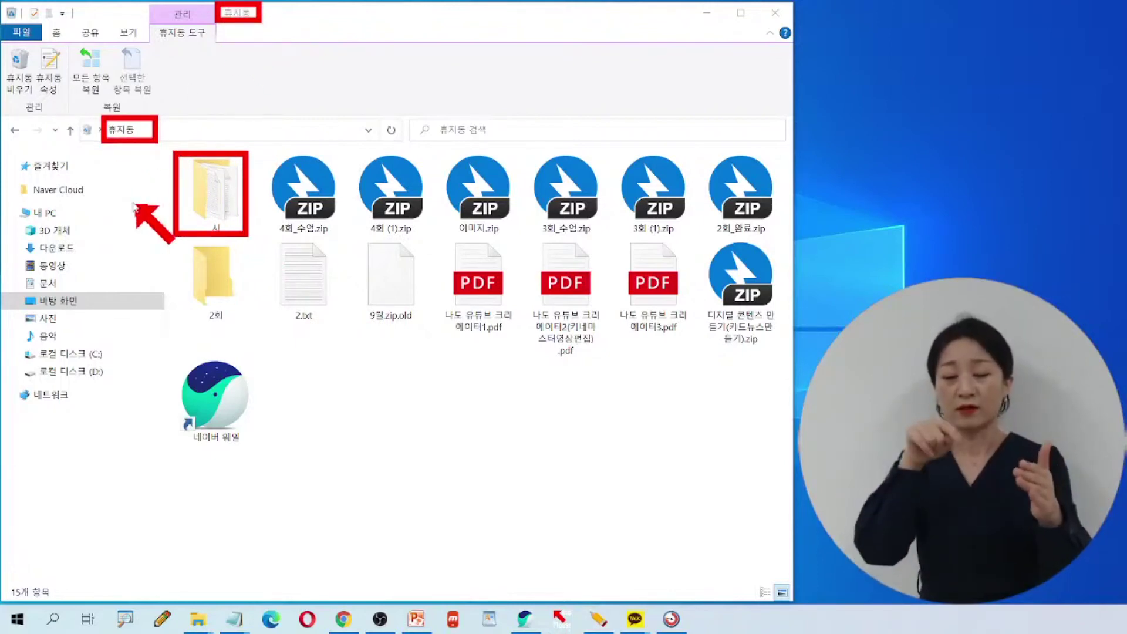
key("Escape")
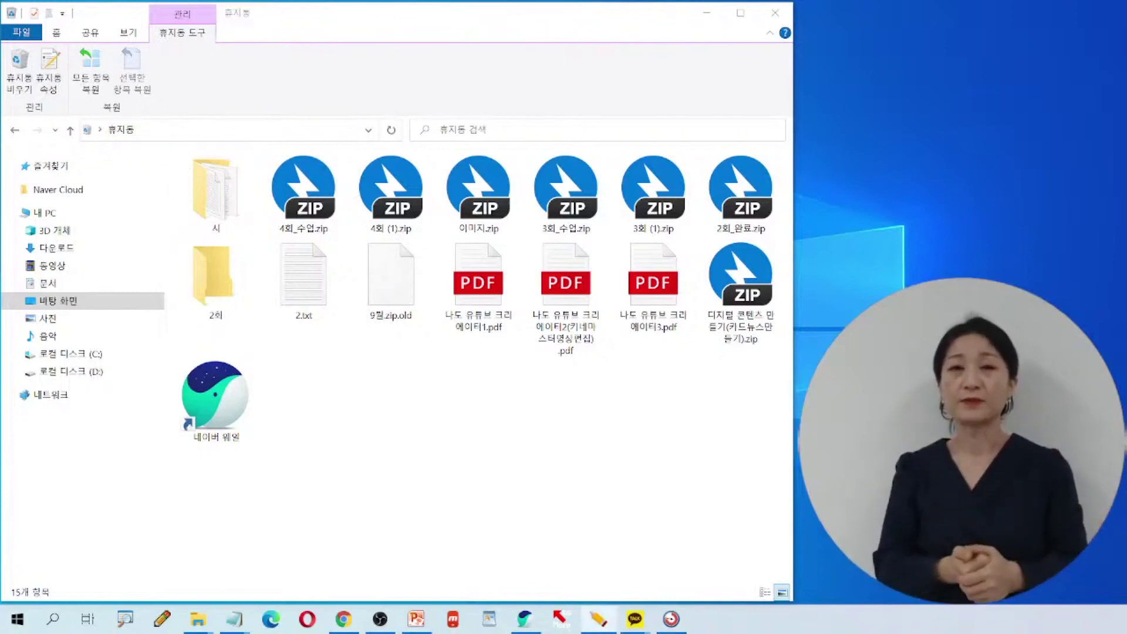
- Restore the 시 folder from 휴지통 and select it in the 바탕 화면 folder to check it
left_click(214, 203)
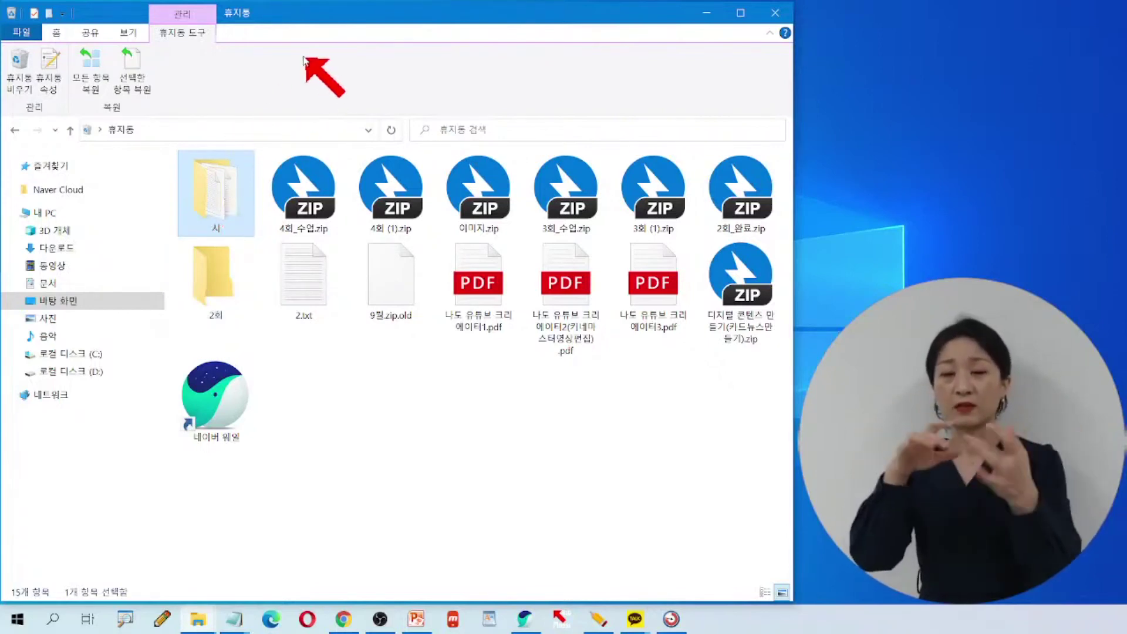
left_click(145, 69)
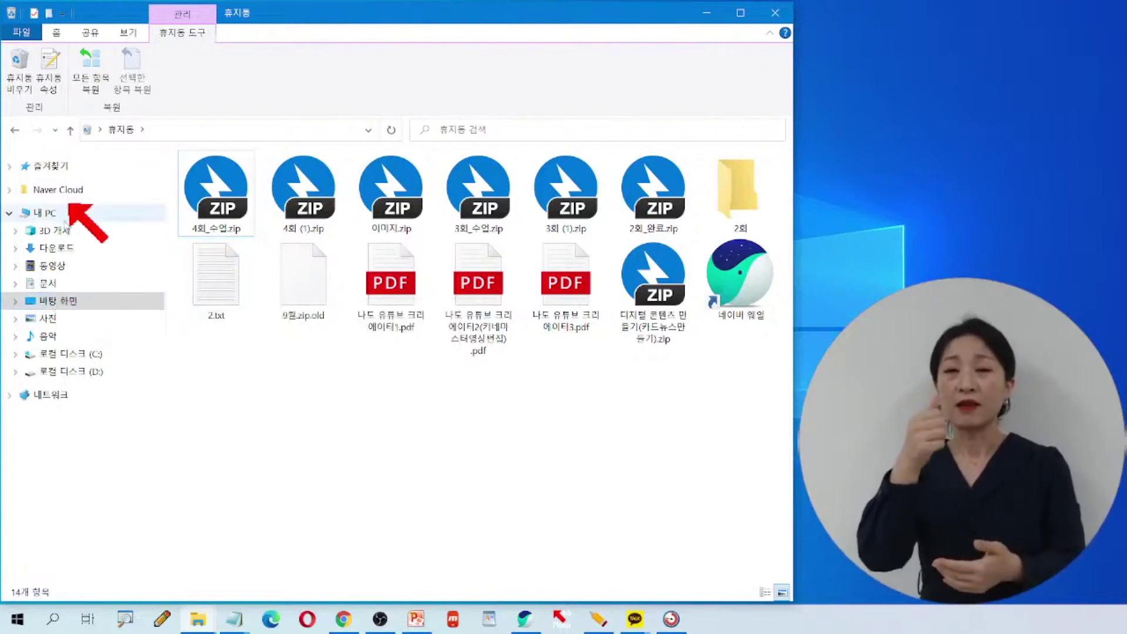
left_click(68, 303)
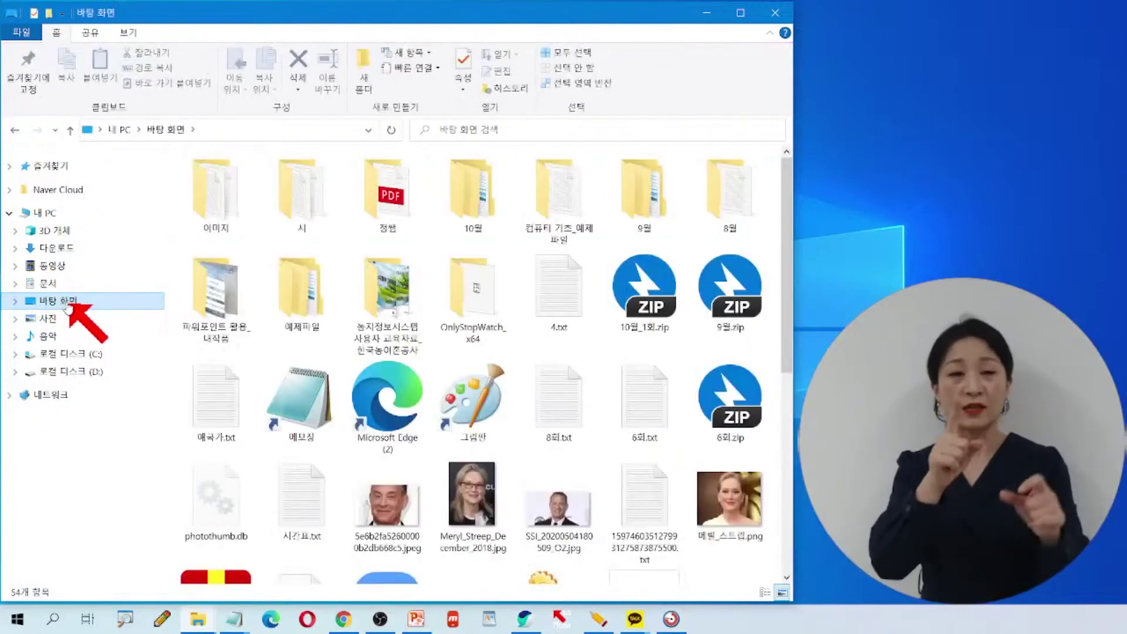
left_click(314, 204)
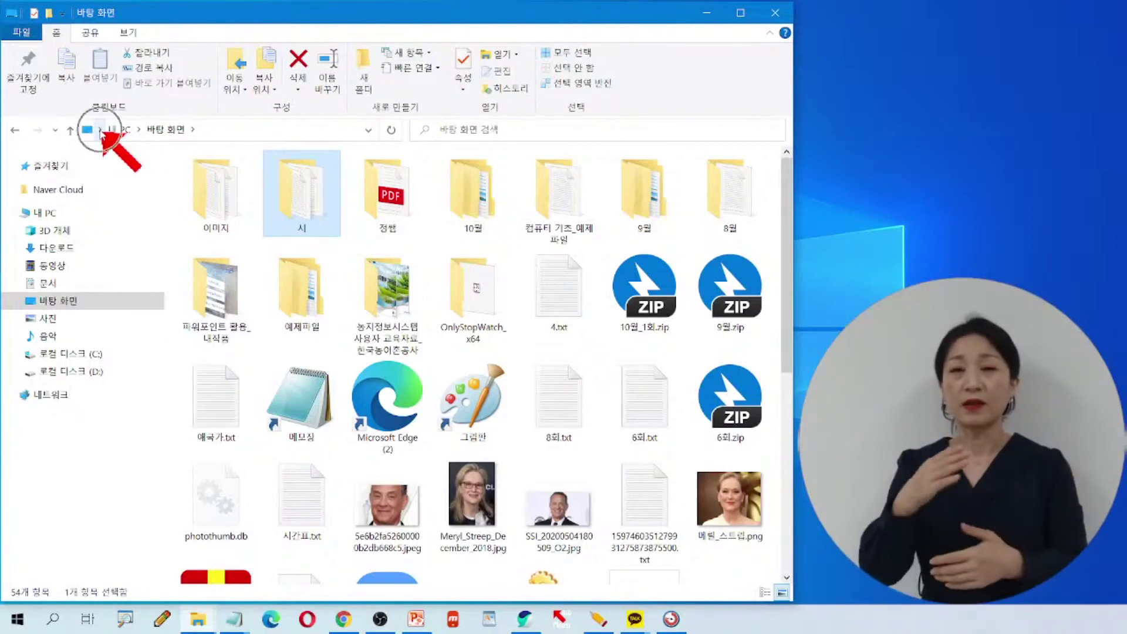
- Return to 휴지통 through the address path's location list and empty it, confirming the permanent deletion of all items
left_click(100, 130)
left_click(113, 258)
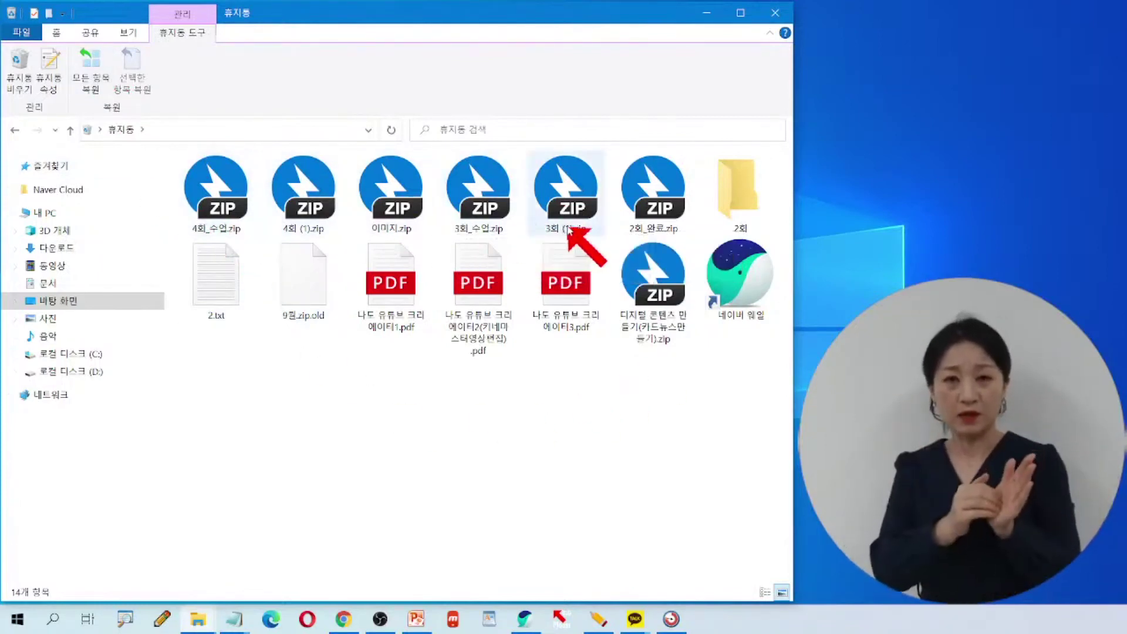
mouse_move(590, 230)
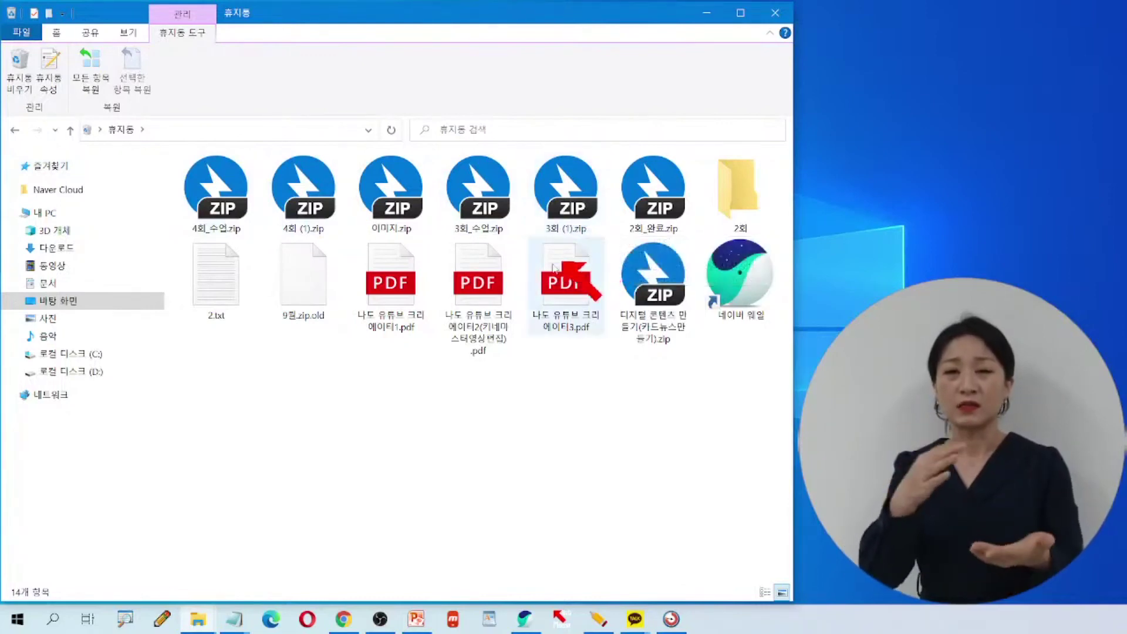
mouse_move(376, 329)
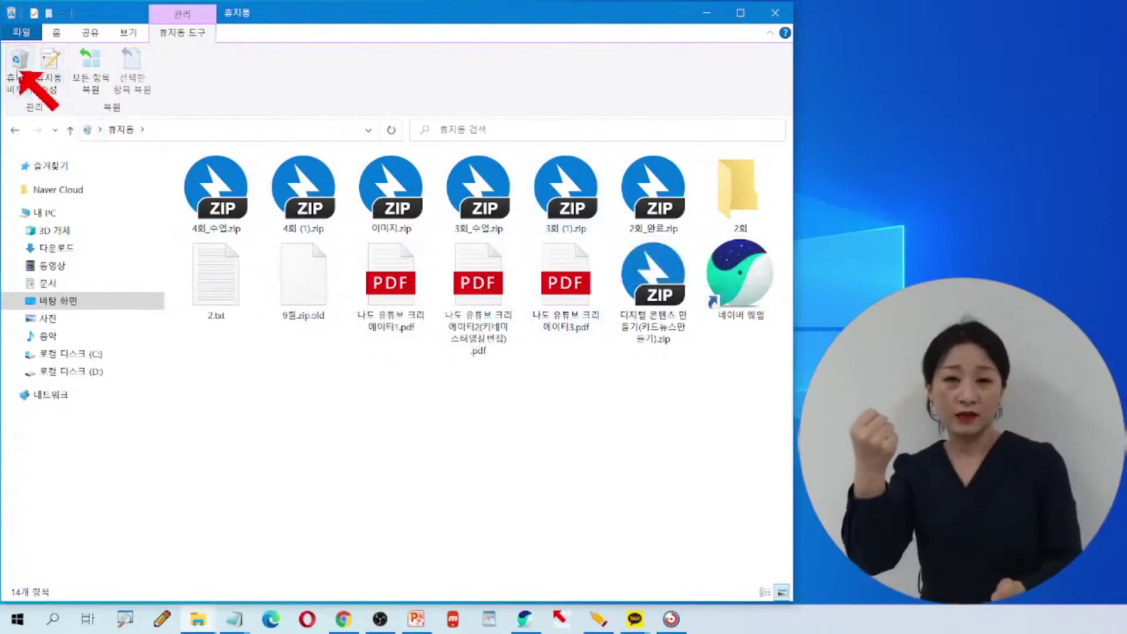
left_click(19, 72)
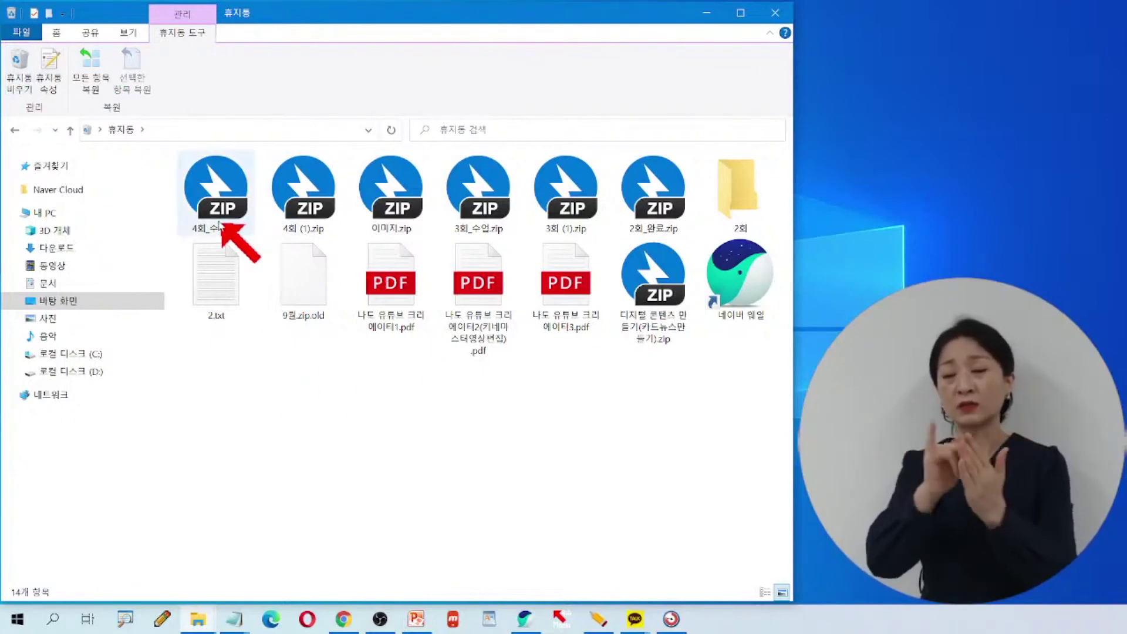
mouse_move(221, 224)
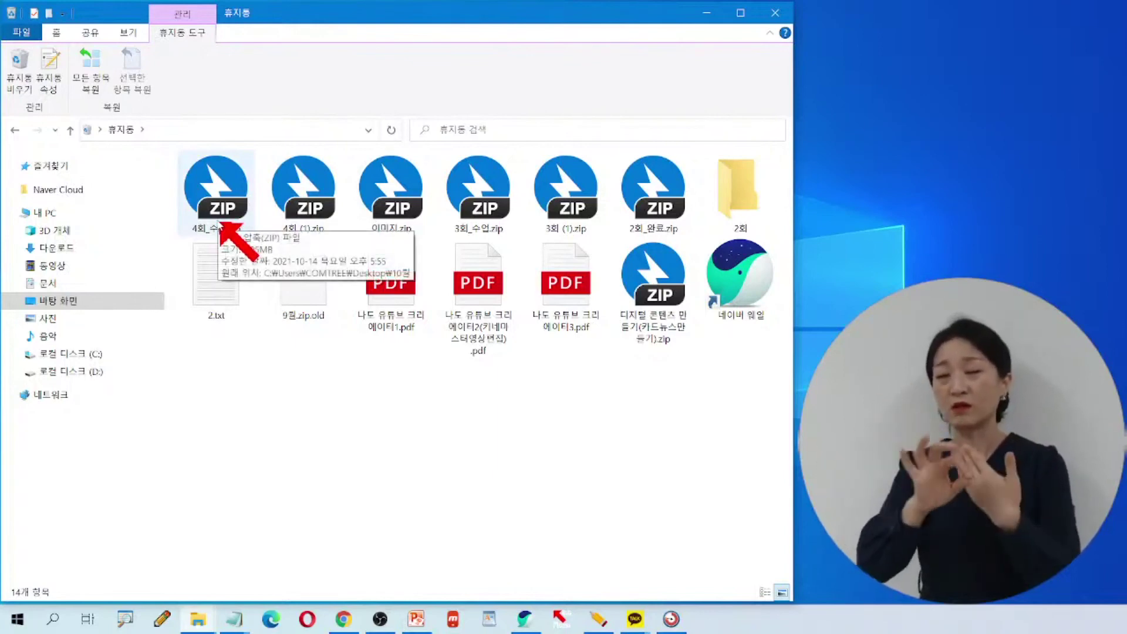
mouse_move(211, 203)
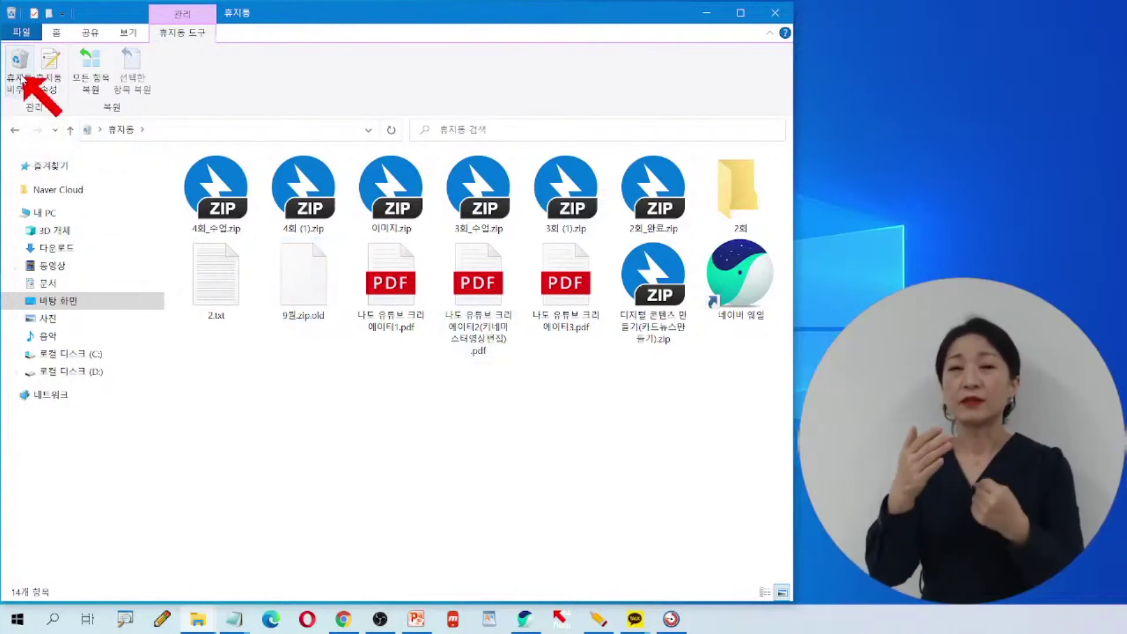
left_click(22, 75)
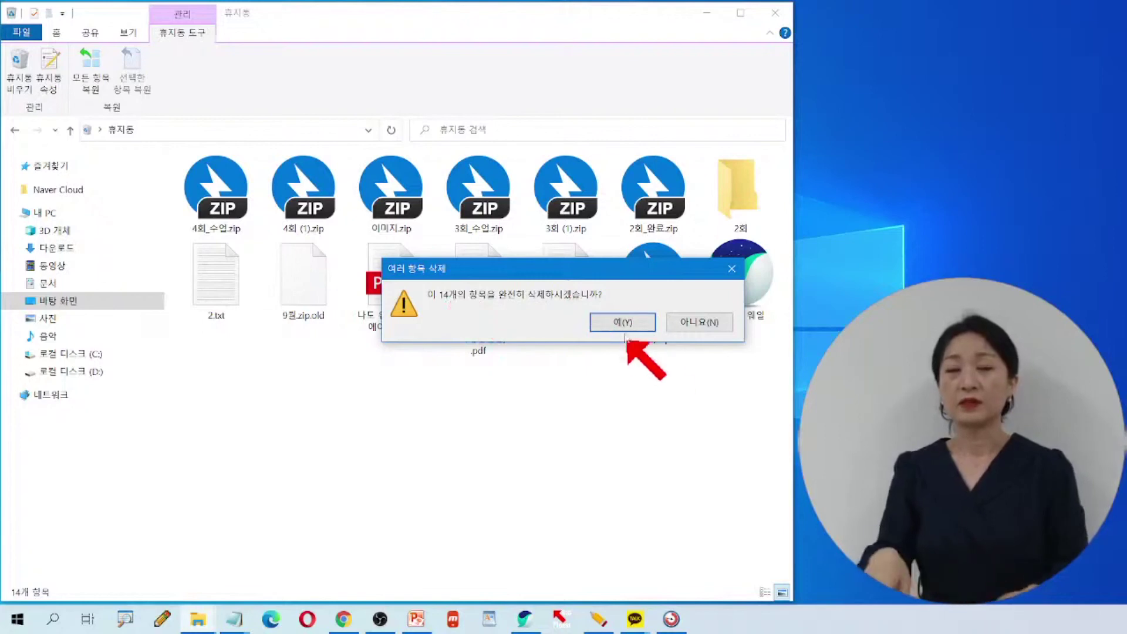
left_click(633, 327)
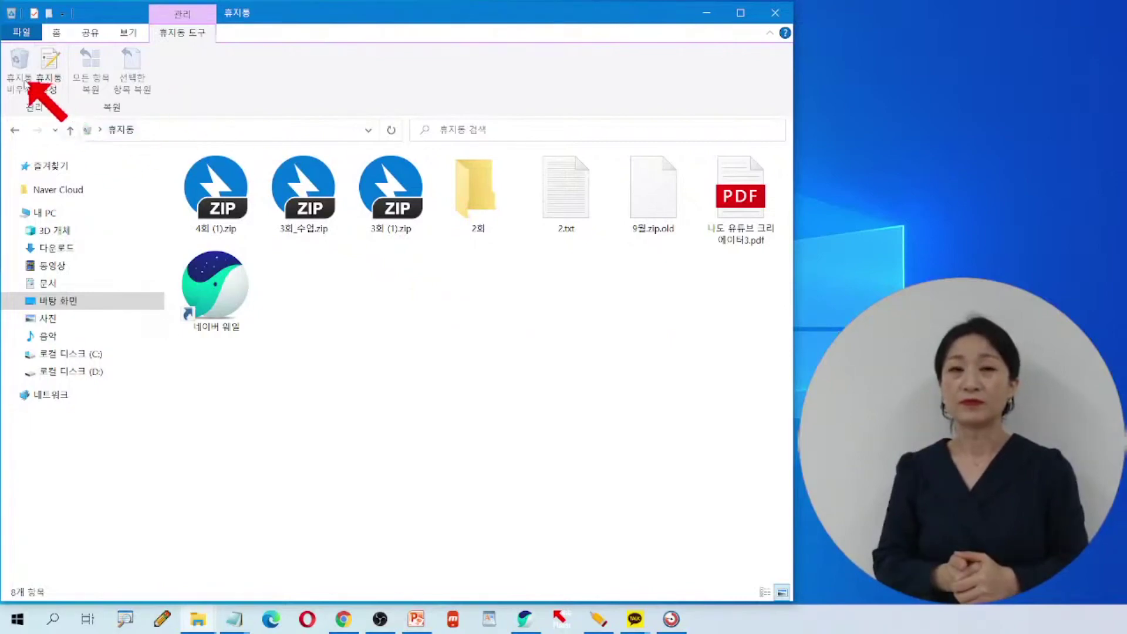
- Visit the 바탕 화면 folder and reopen 휴지통 through the address path's location list to check its contents
left_click(108, 300)
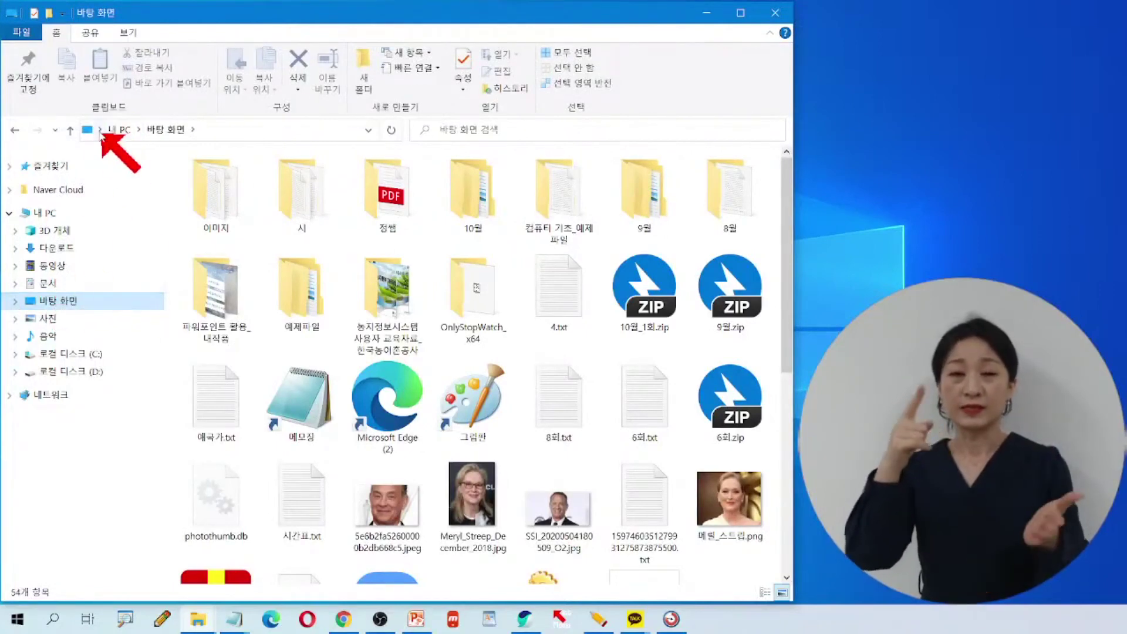
left_click(100, 129)
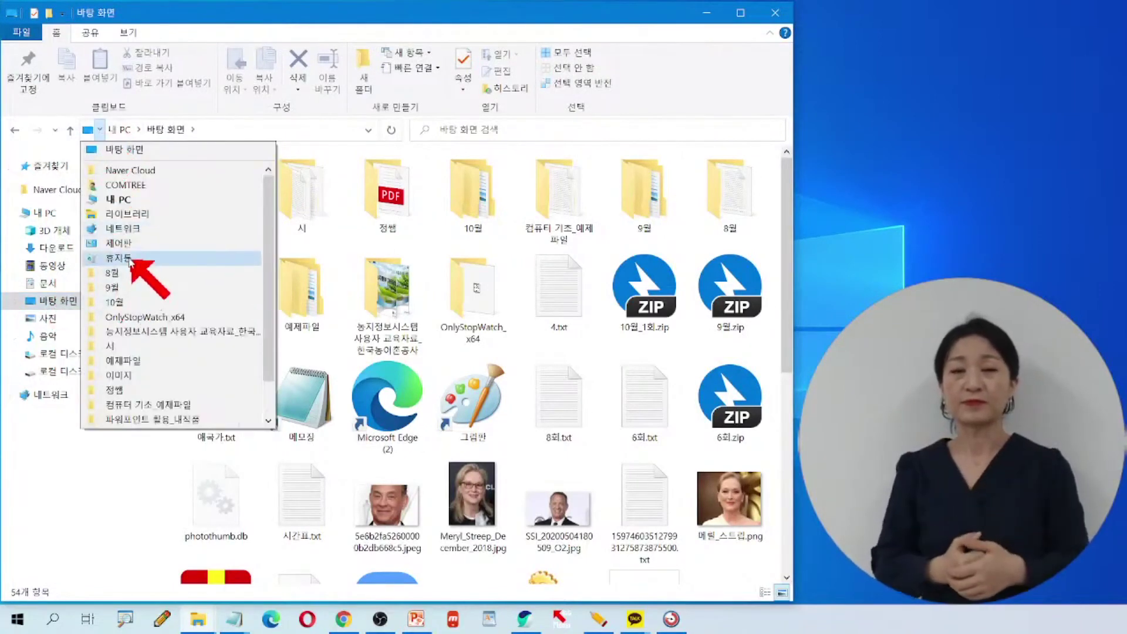
left_click(129, 257)
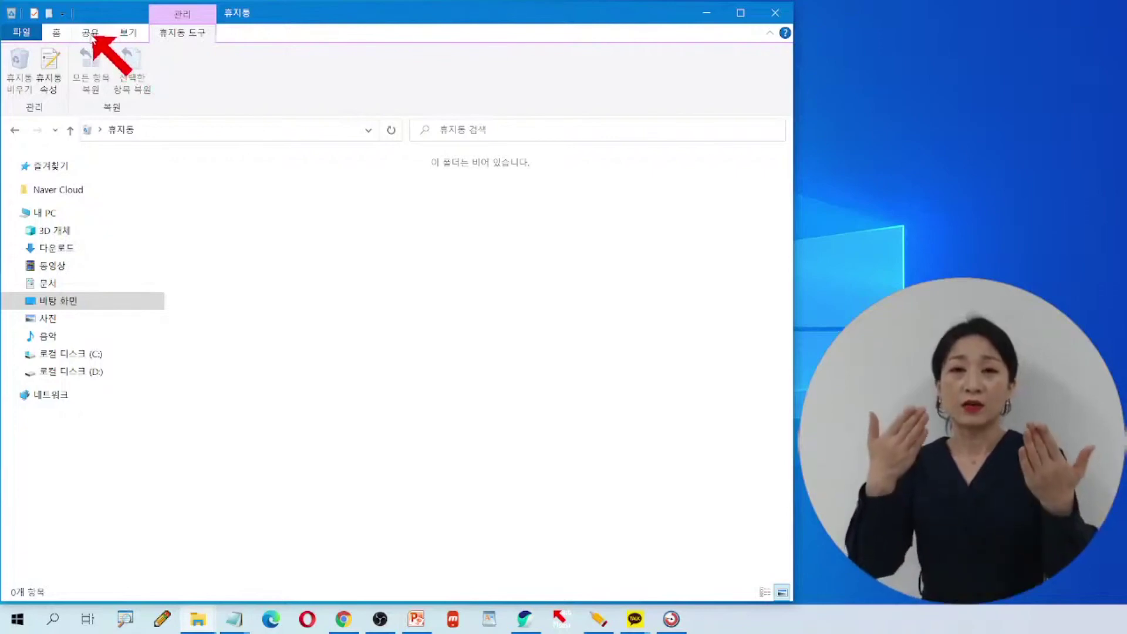
- Browse the 사진 and 바탕 화면 folders, and open the 이미지 folder to view its files and path
left_click(91, 33)
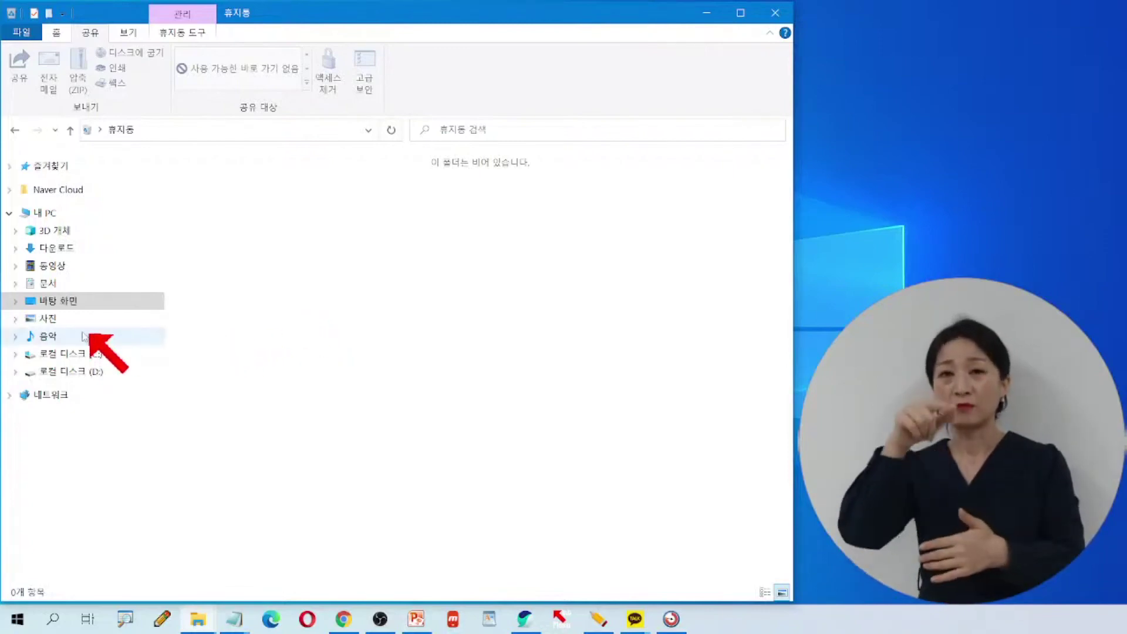
left_click(50, 321)
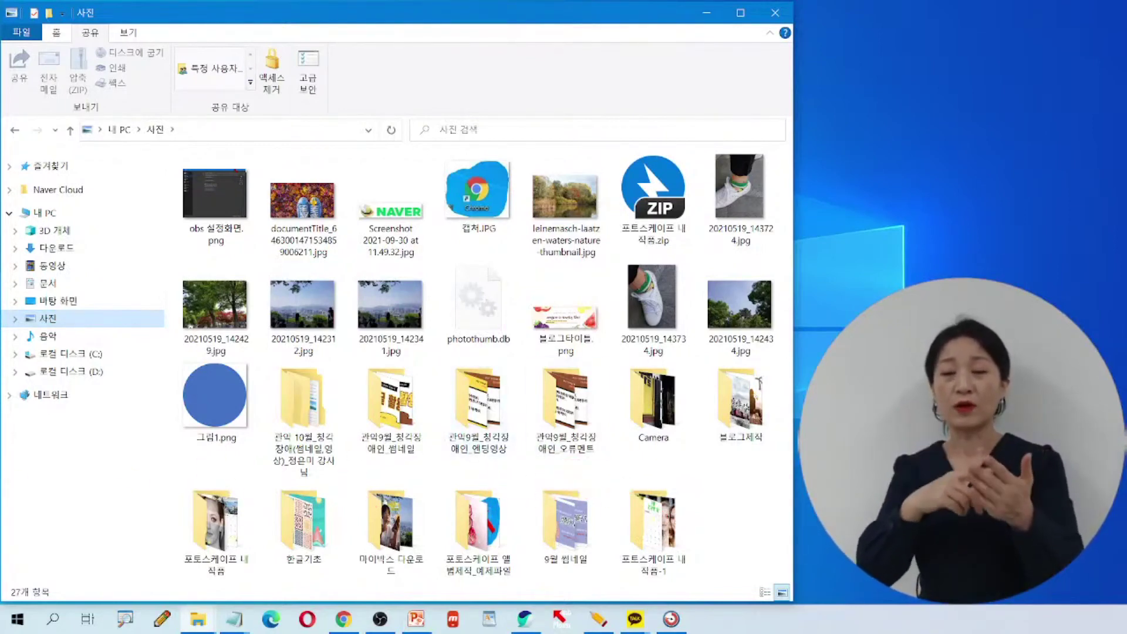
left_click(89, 302)
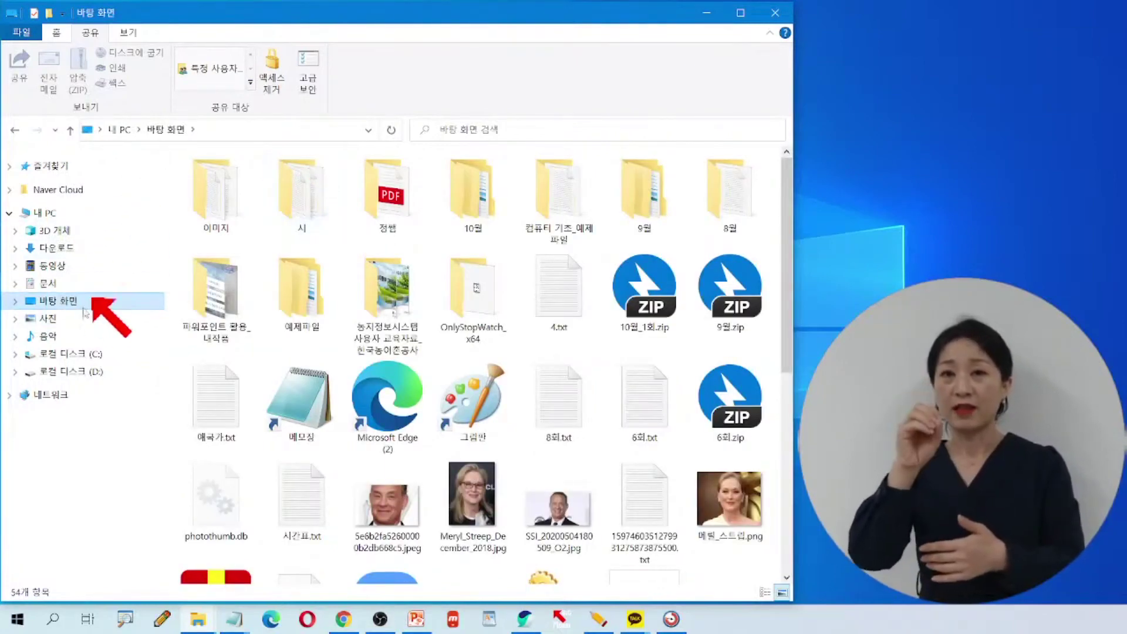
left_click(200, 202)
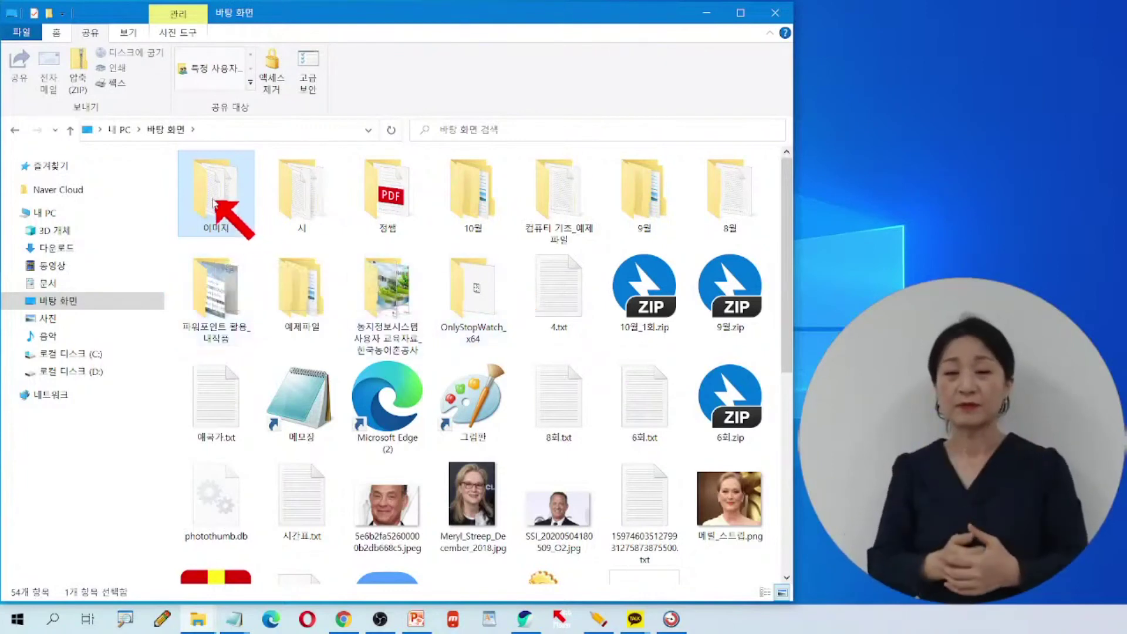
double_click(215, 206)
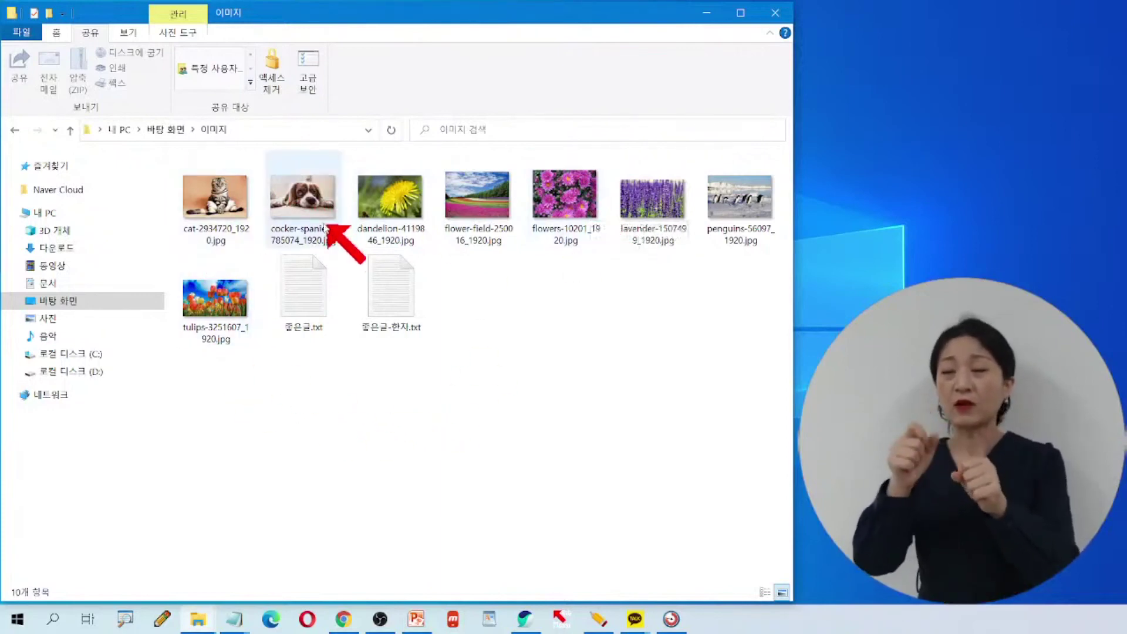
mouse_move(326, 229)
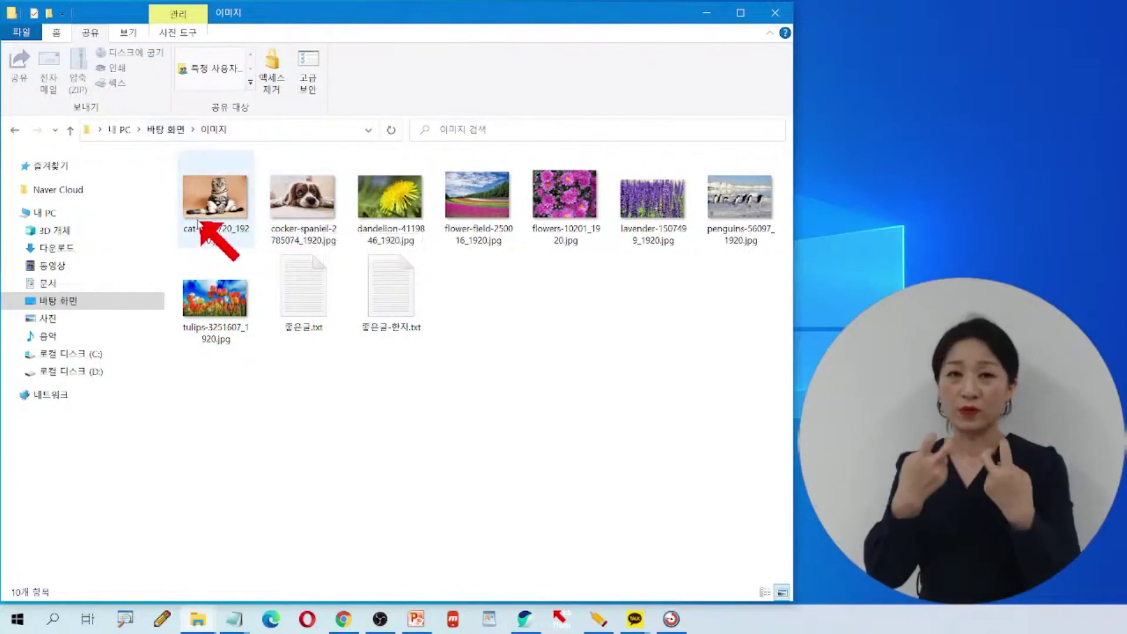
mouse_move(201, 221)
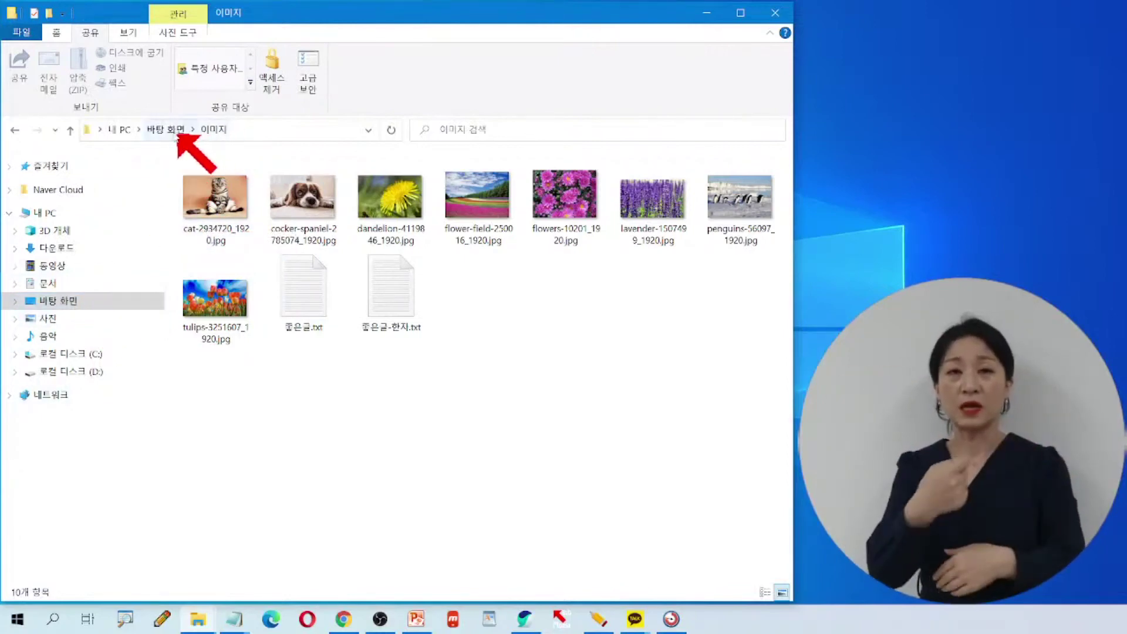
- Return to the 바탕 화면 folder through the address path and close the File Explorer window
left_click(172, 130)
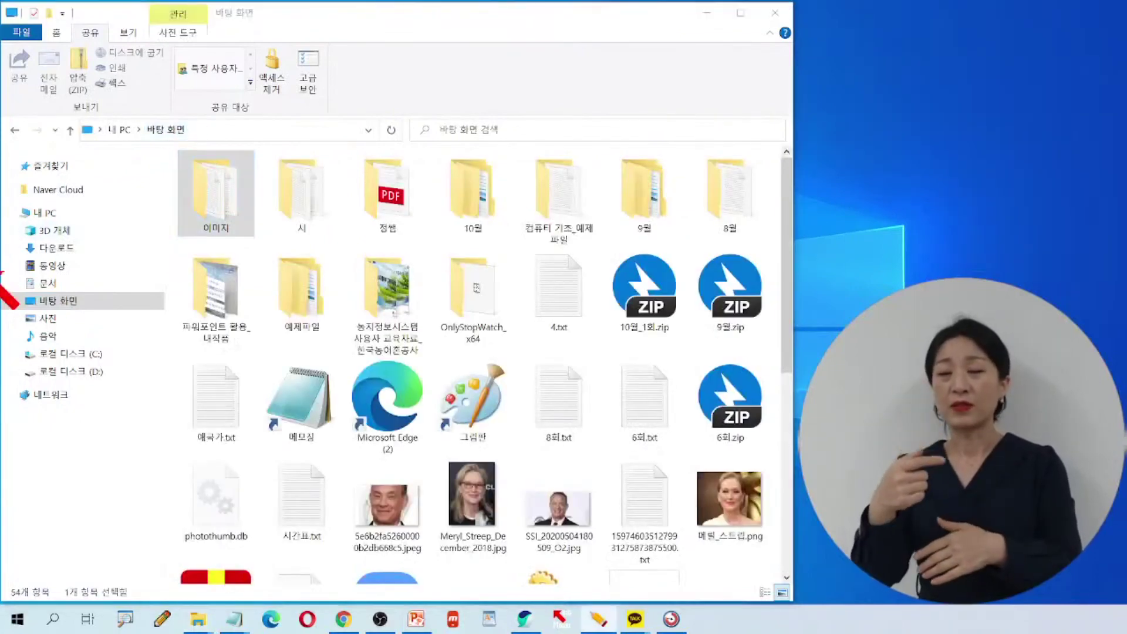
mouse_move(17, 291)
left_mouse_down()
mouse_move(61, 318)
mouse_move(138, 315)
left_mouse_up()
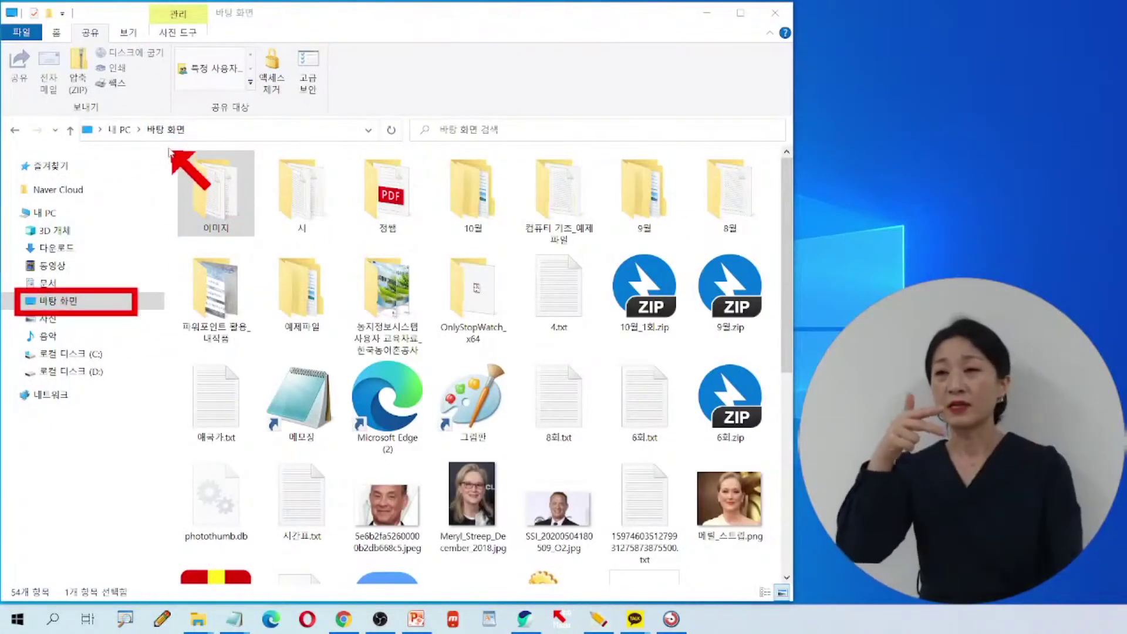
left_click_drag(168, 143, 267, 248)
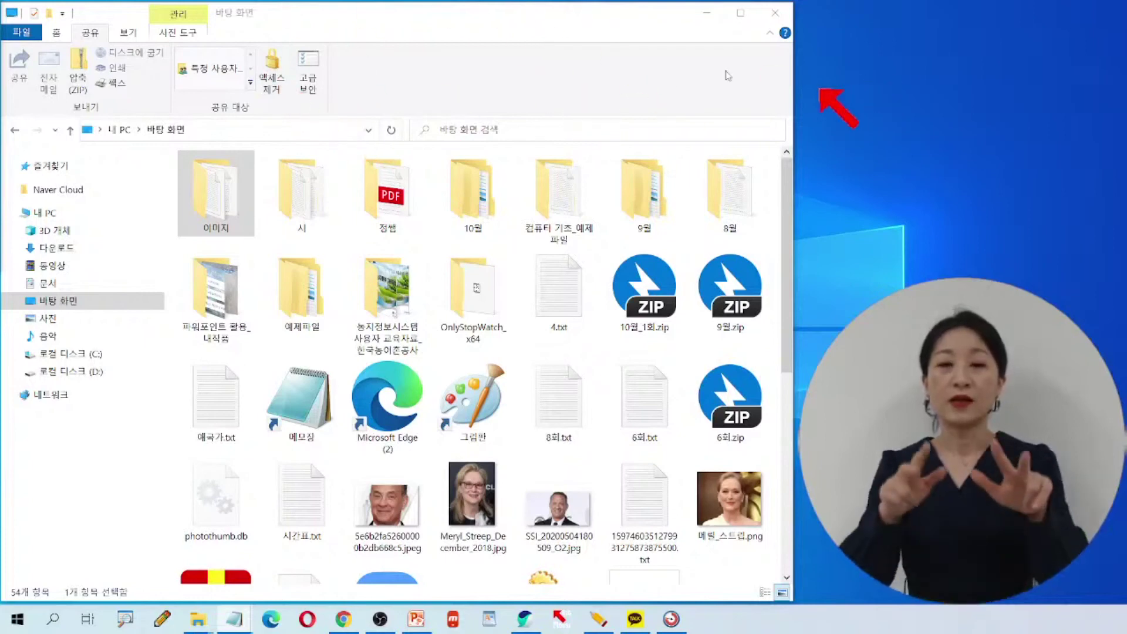
left_click(775, 12)
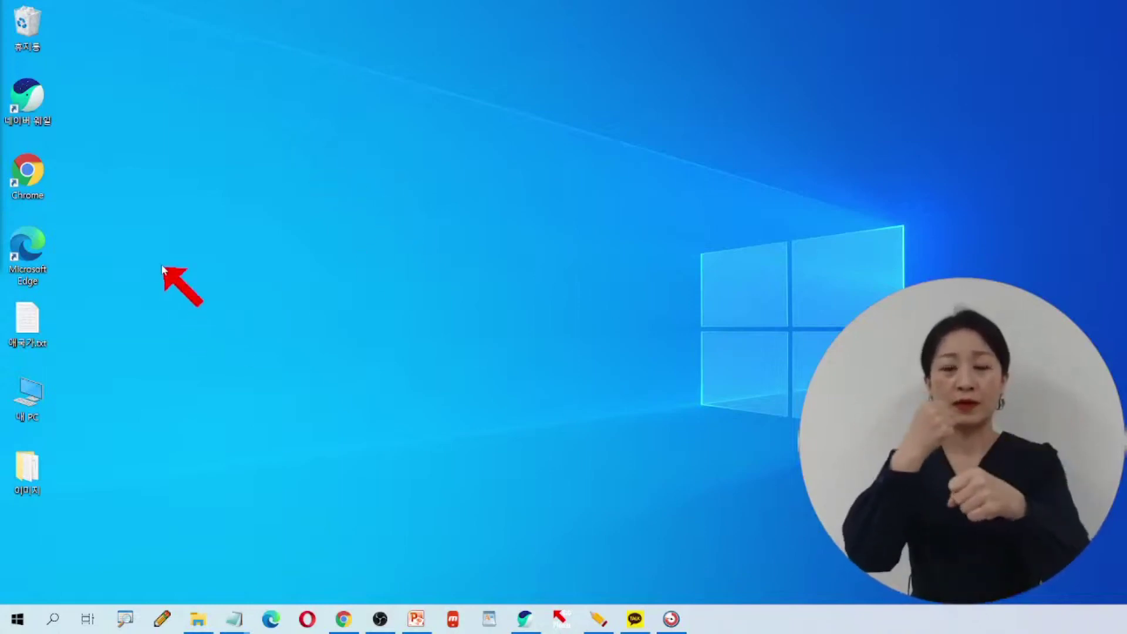
- Create a new folder on an empty area of the desktop
right_click(217, 236)
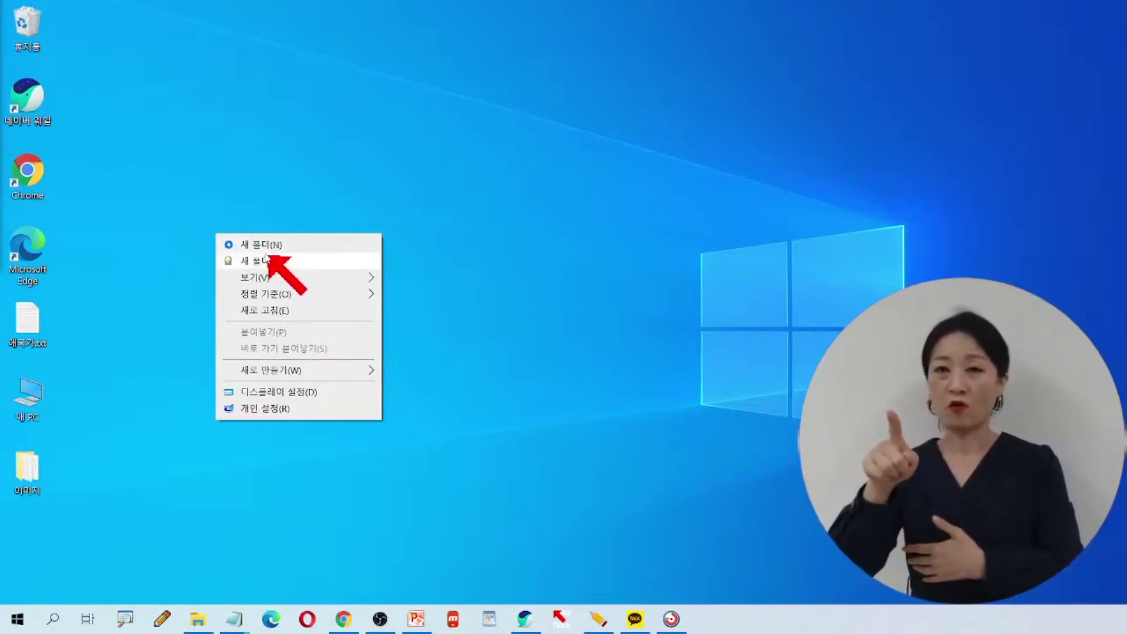
mouse_move(359, 373)
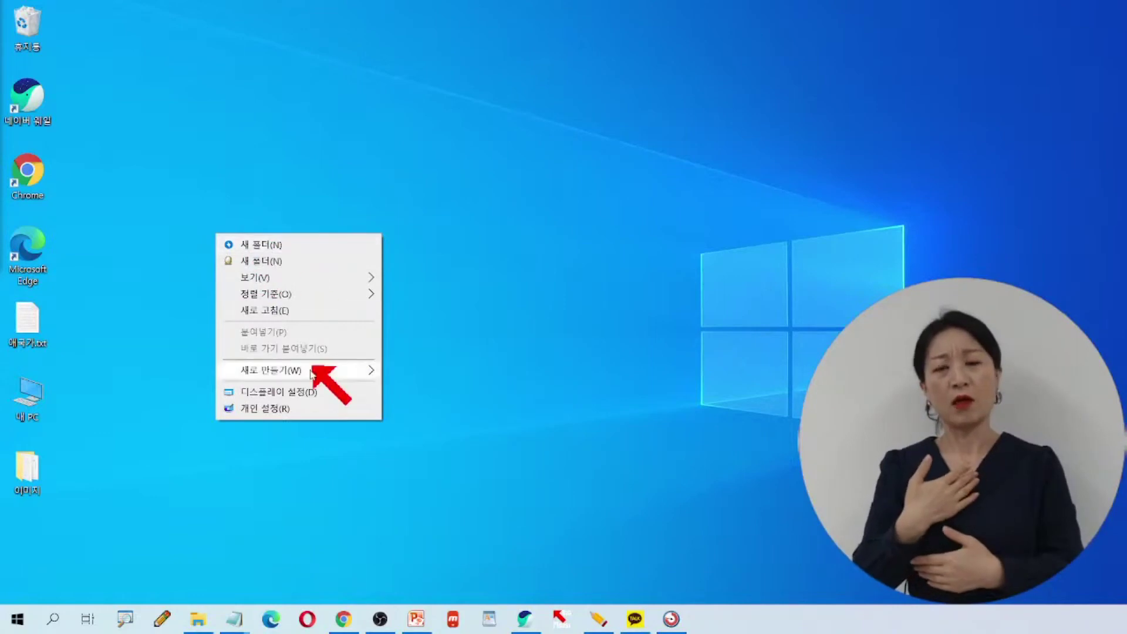
left_click(285, 372)
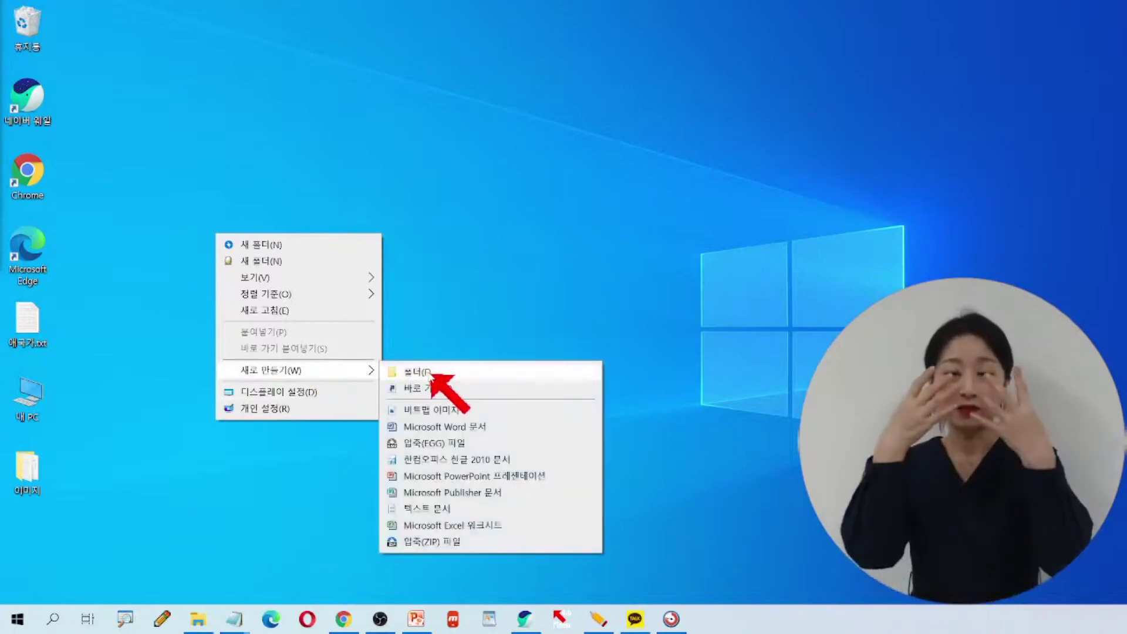
left_click(432, 372)
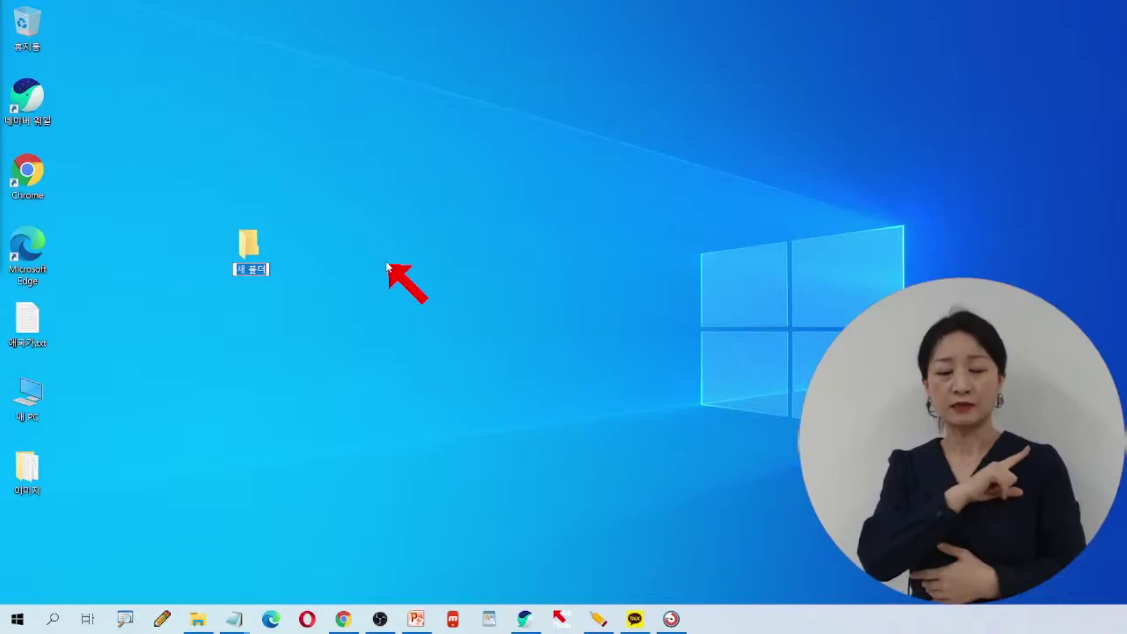
type("dlalwl")
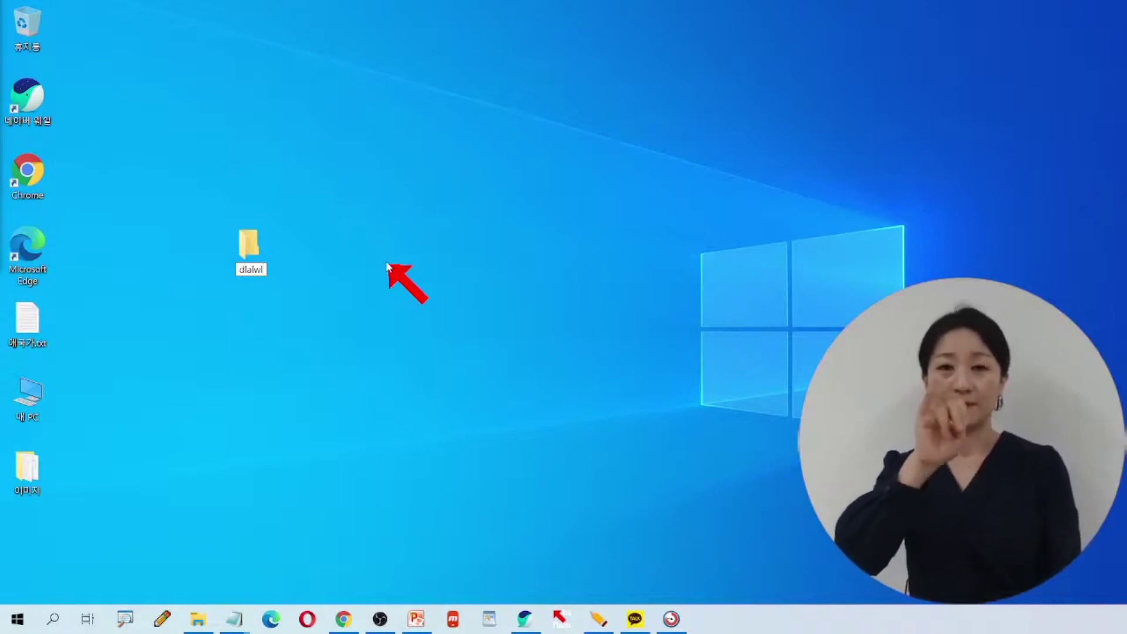
key("BackSpace")
key("BackSpace")
key("BackSpace")
key("BackSpace")
key("BackSpace")
key("BackSpace")
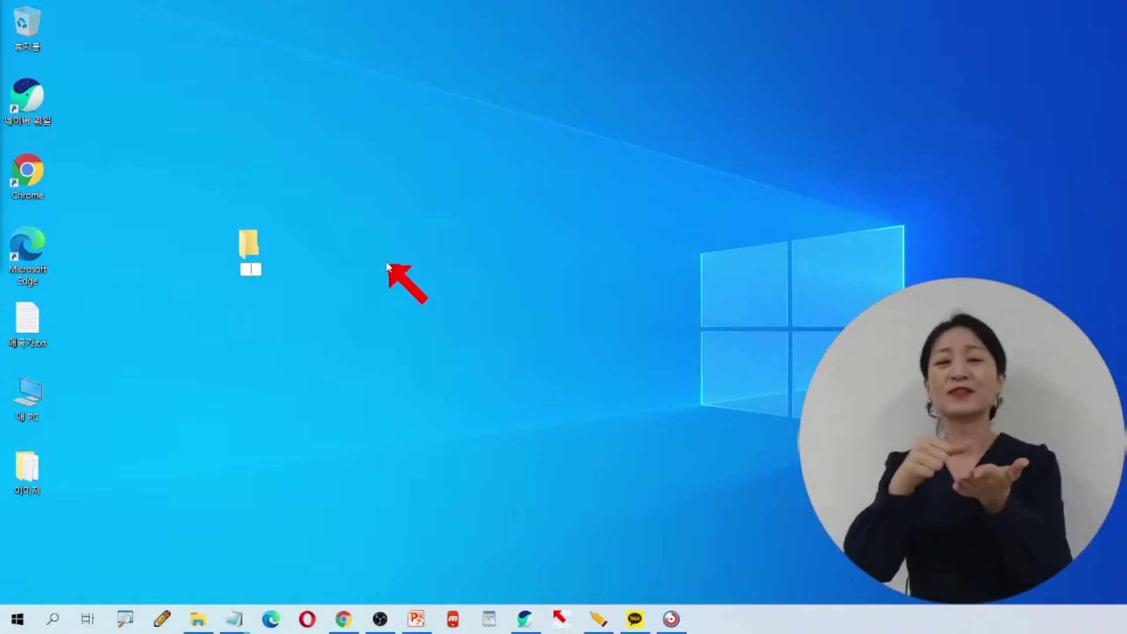
- Name the new desktop folder 이미지-예제파일
type("이미지")
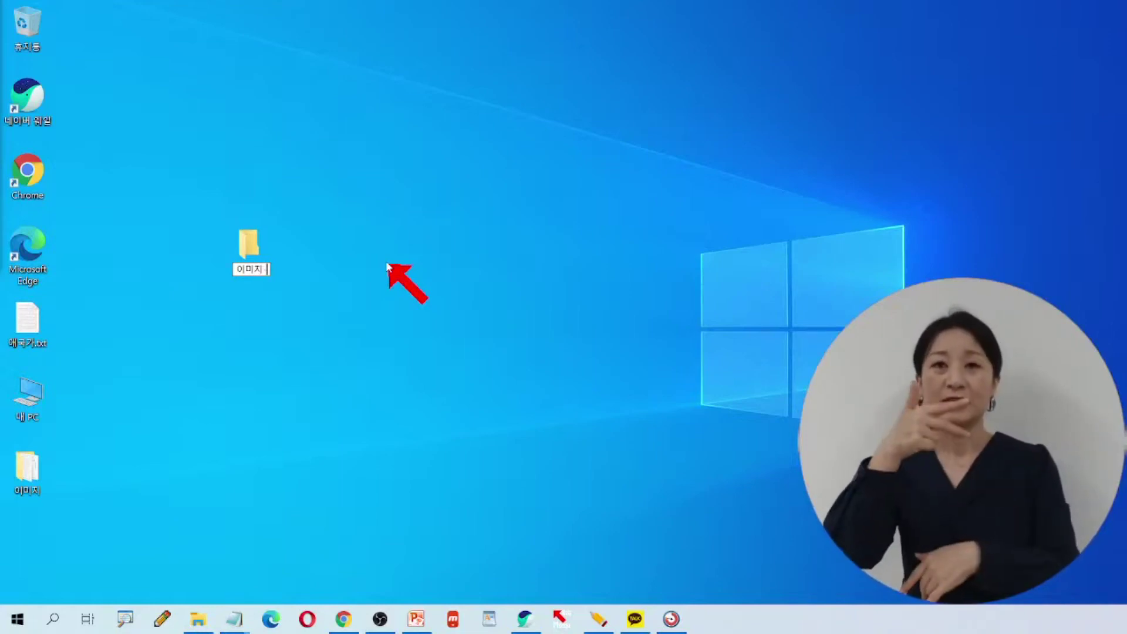
type(" ㅇㅋ")
key("BackSpace")
key("BackSpace")
type("예")
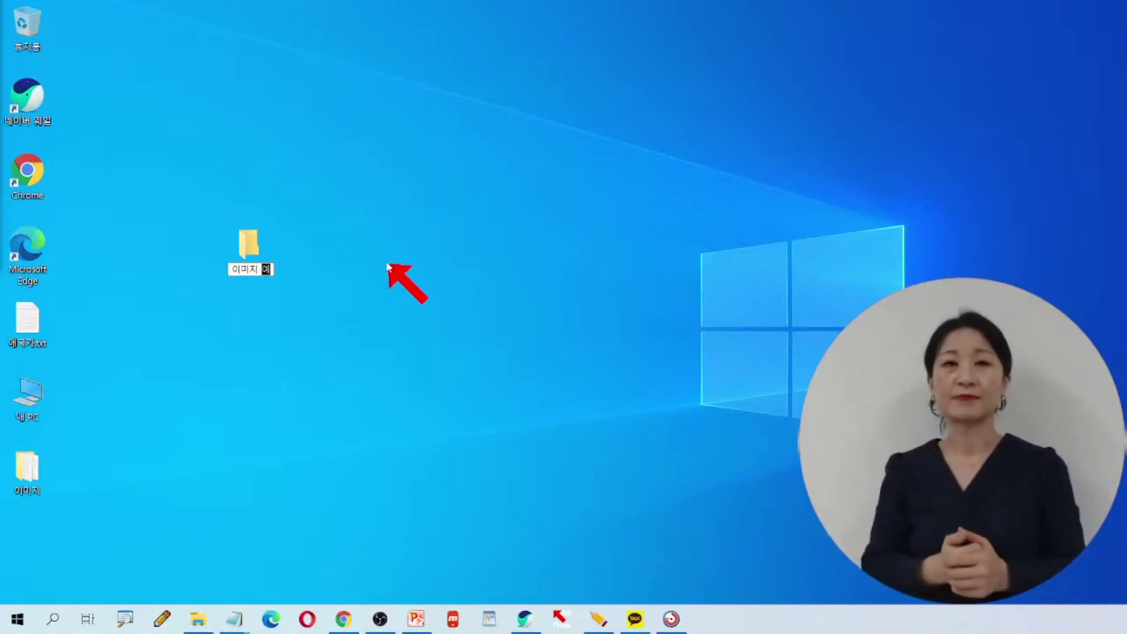
type("제 파일")
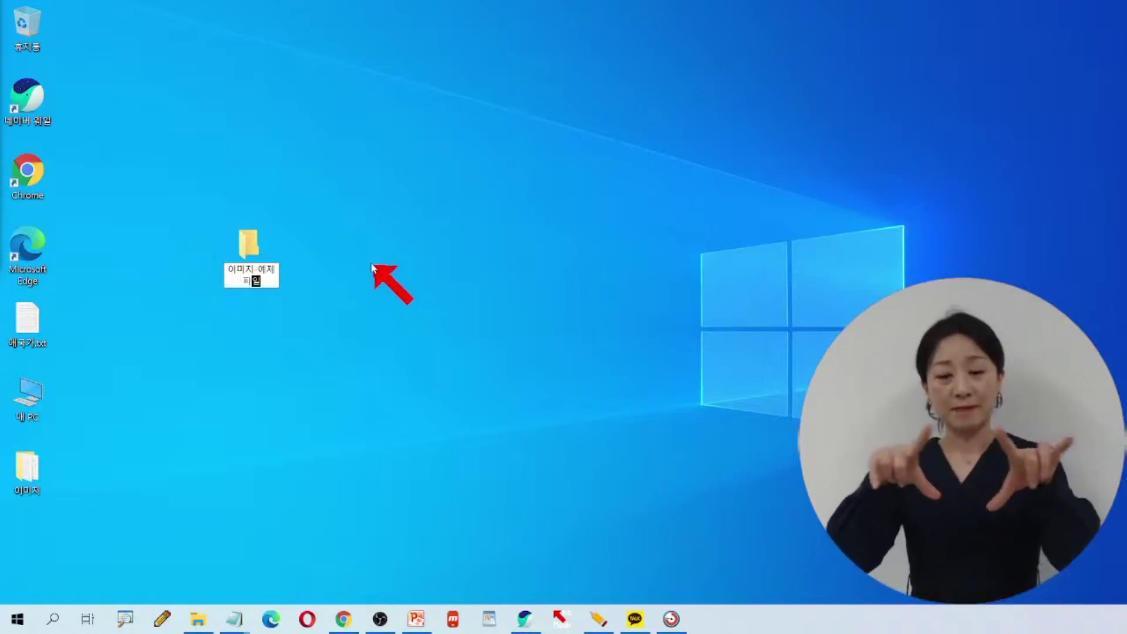
key("Return")
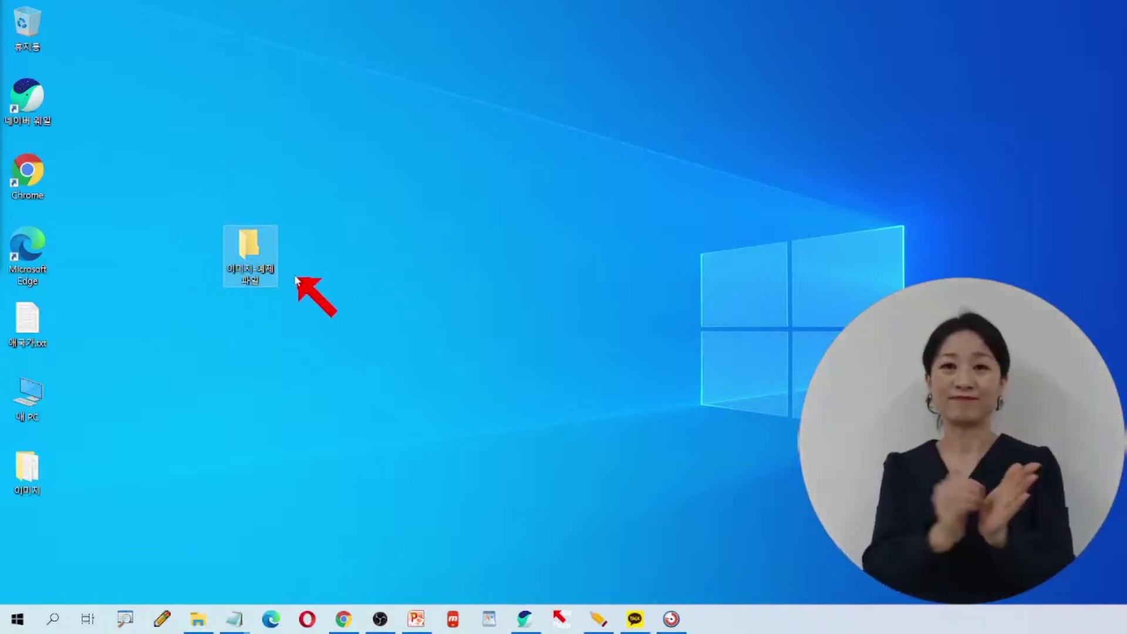
left_click(261, 279)
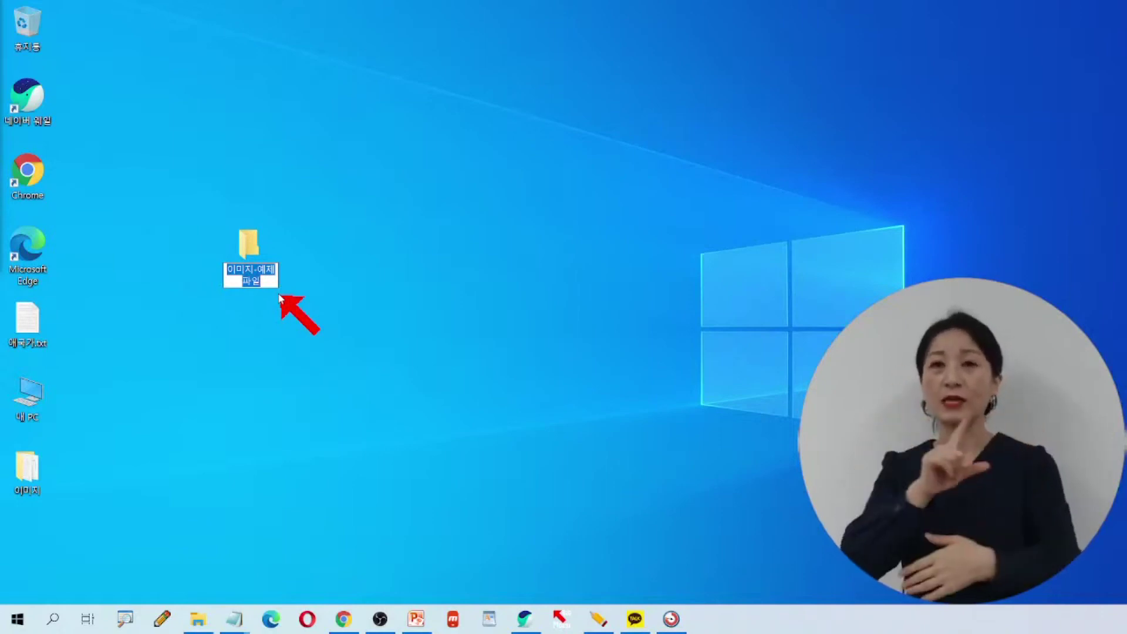
key("Return")
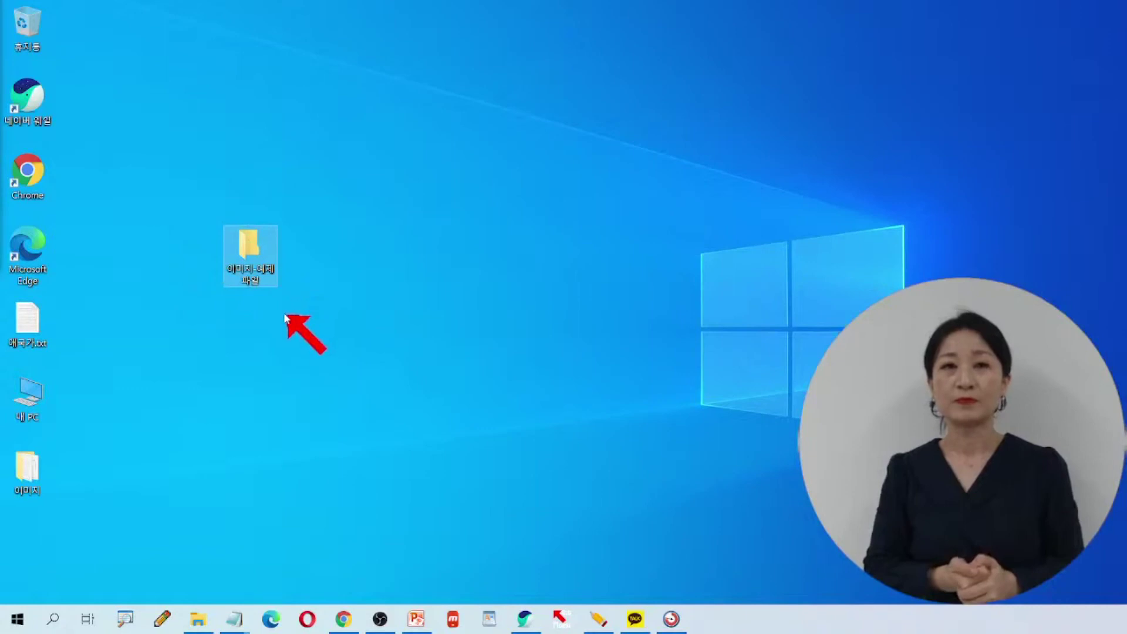
- Open the 이미지-예제파일 folder and go from it to the 바탕 화면 folder
mouse_move(259, 261)
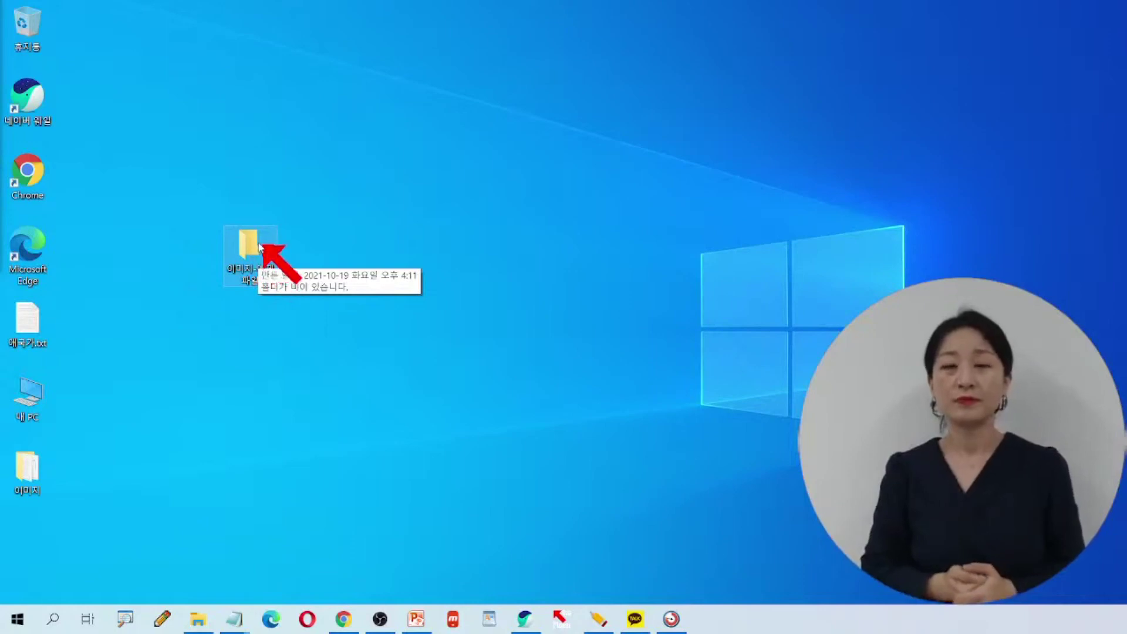
double_click(251, 249)
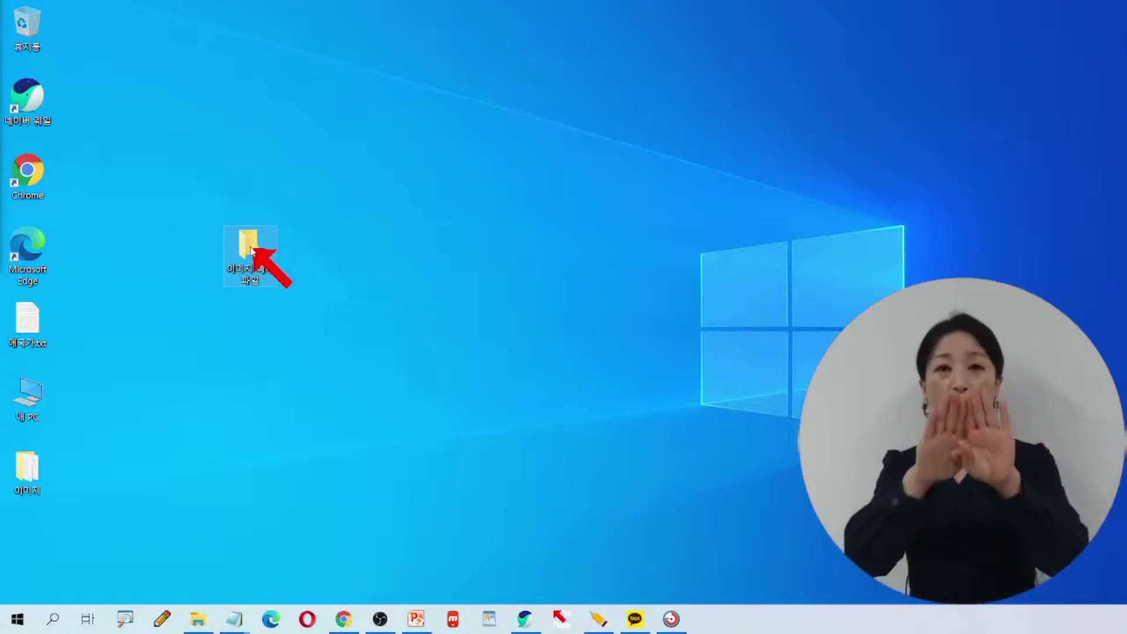
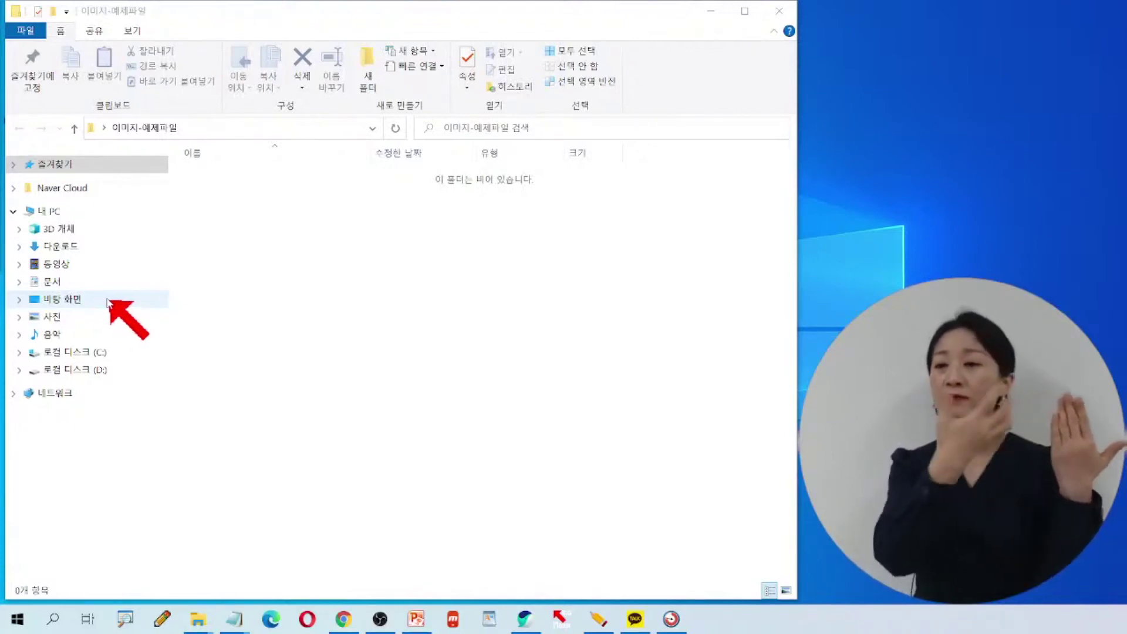
left_click(71, 299)
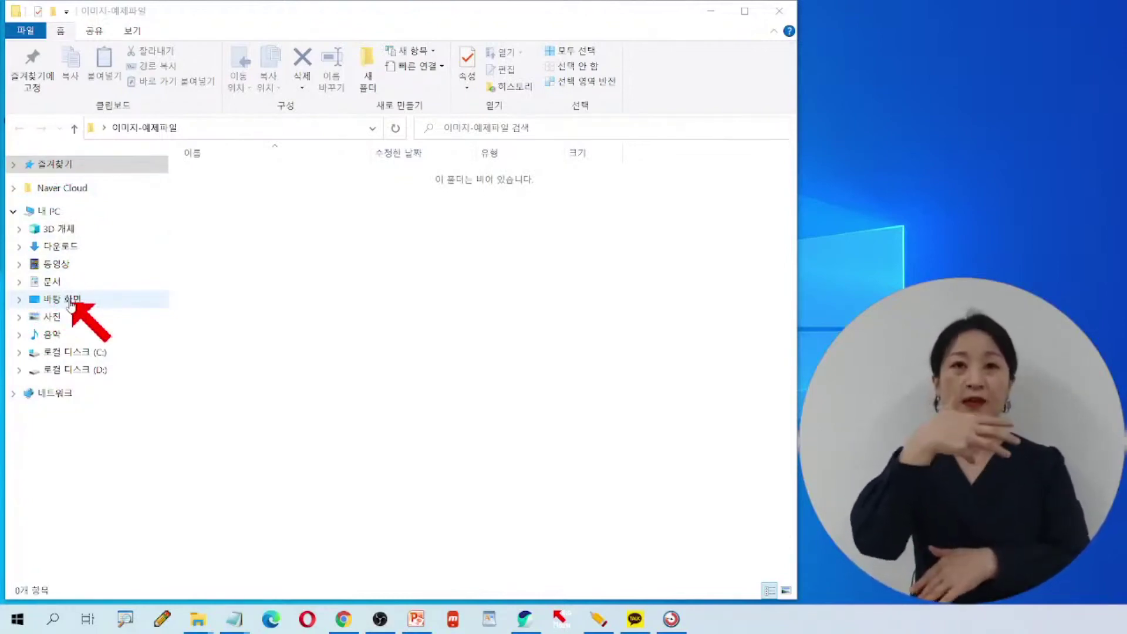
left_click(70, 300)
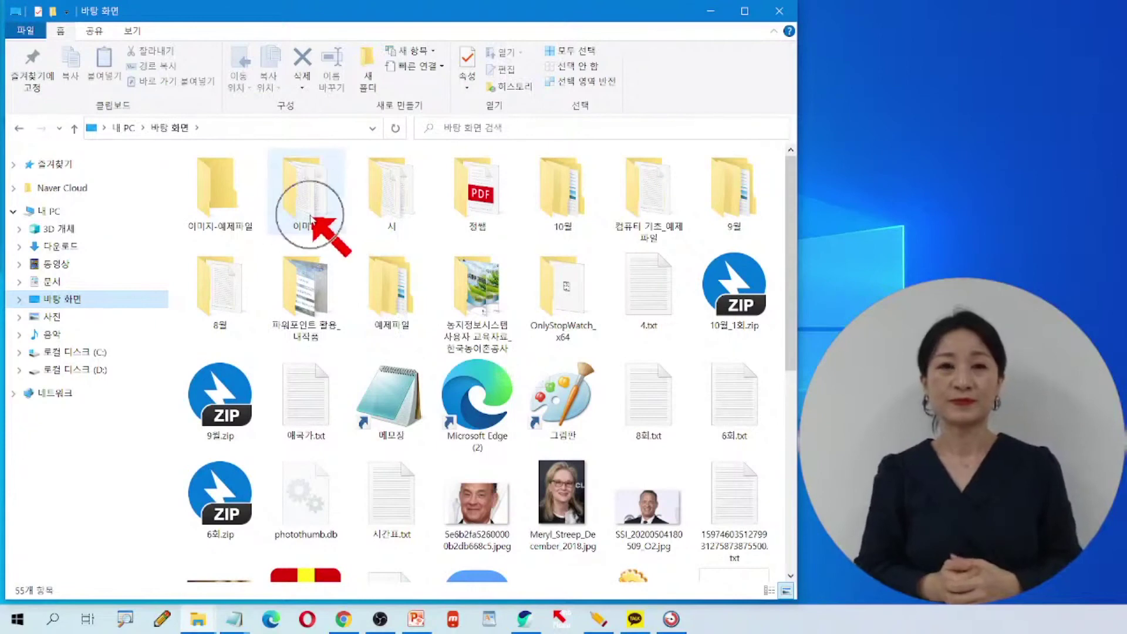
- Open the 이미지 folder in the 바탕 화면 folder to view its image and text files
key("ctrl")
key("ctrl")
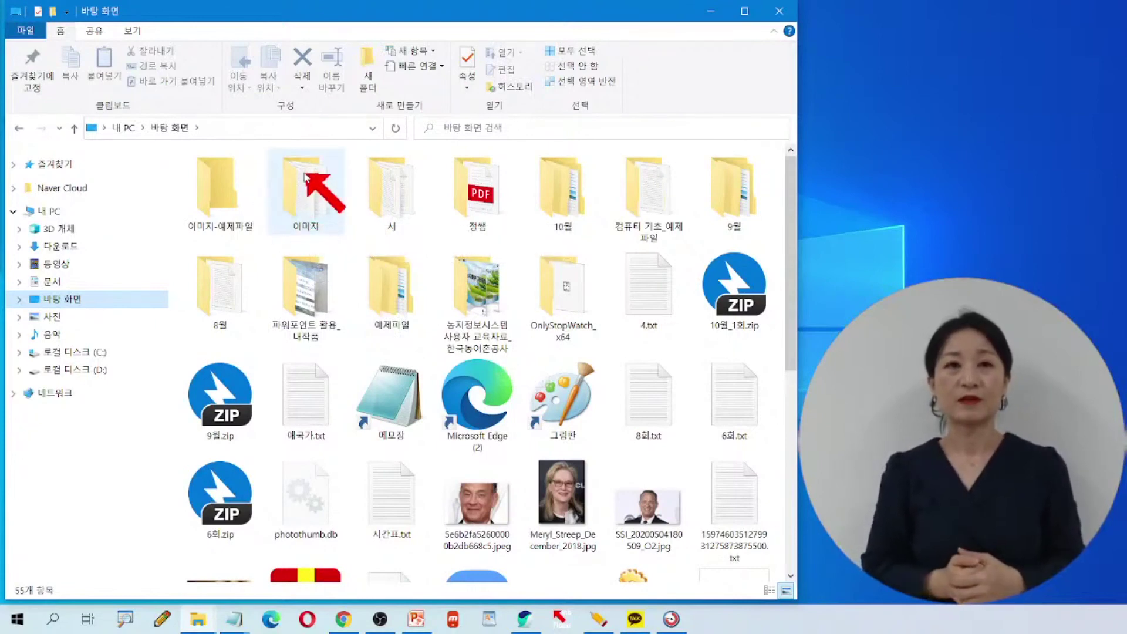
key("ctrl")
key("ctrl")
left_click(324, 211)
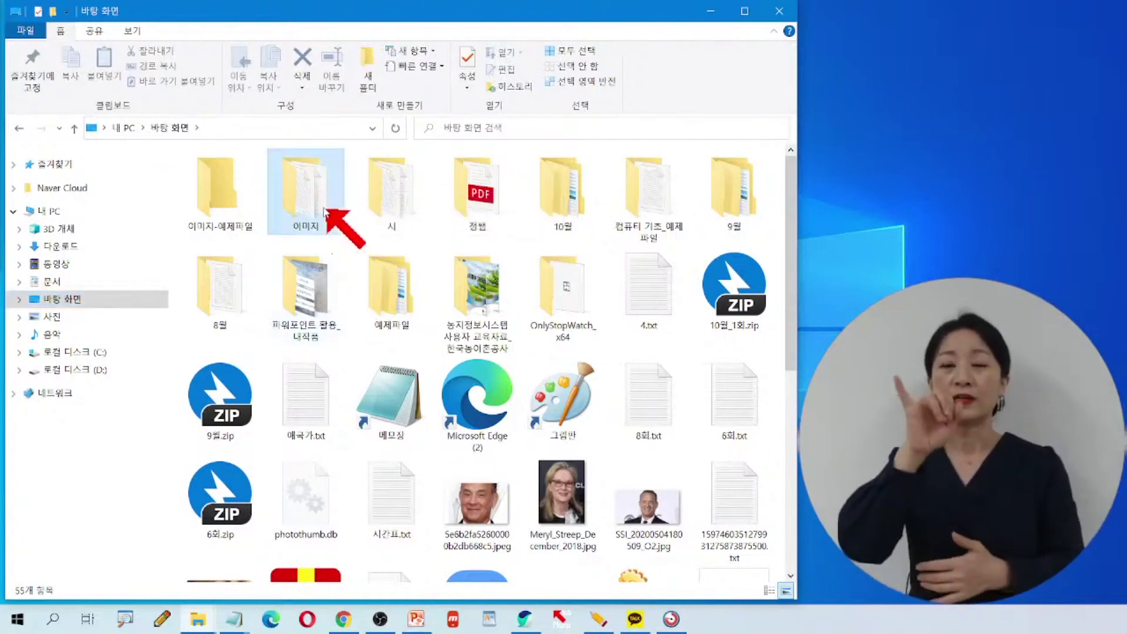
double_click(324, 211)
mouse_move(326, 214)
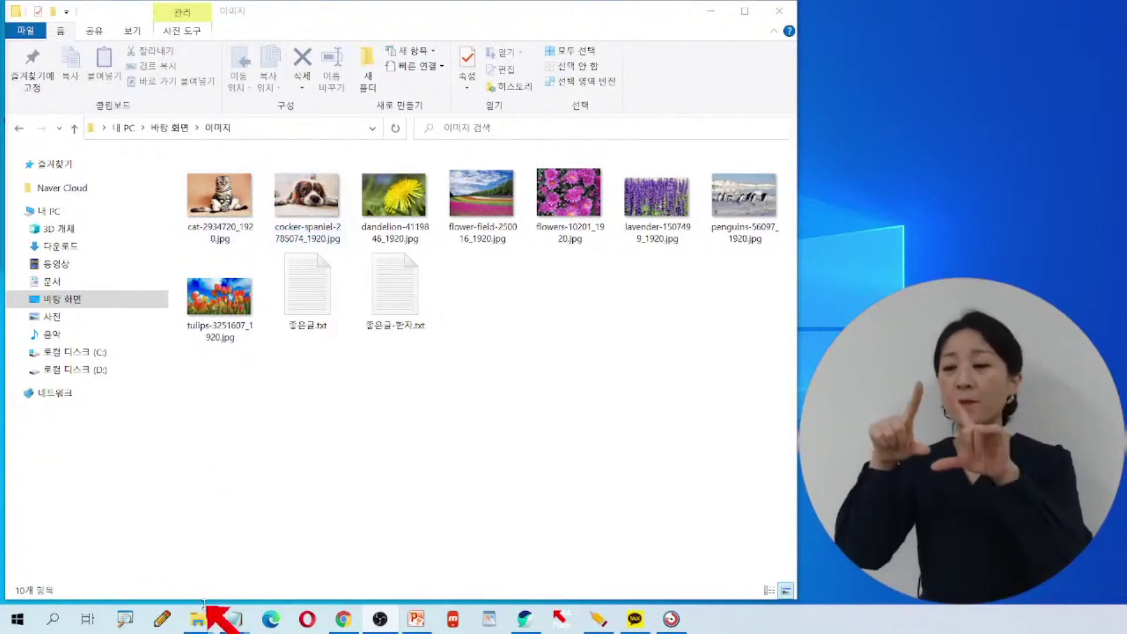
mouse_move(237, 625)
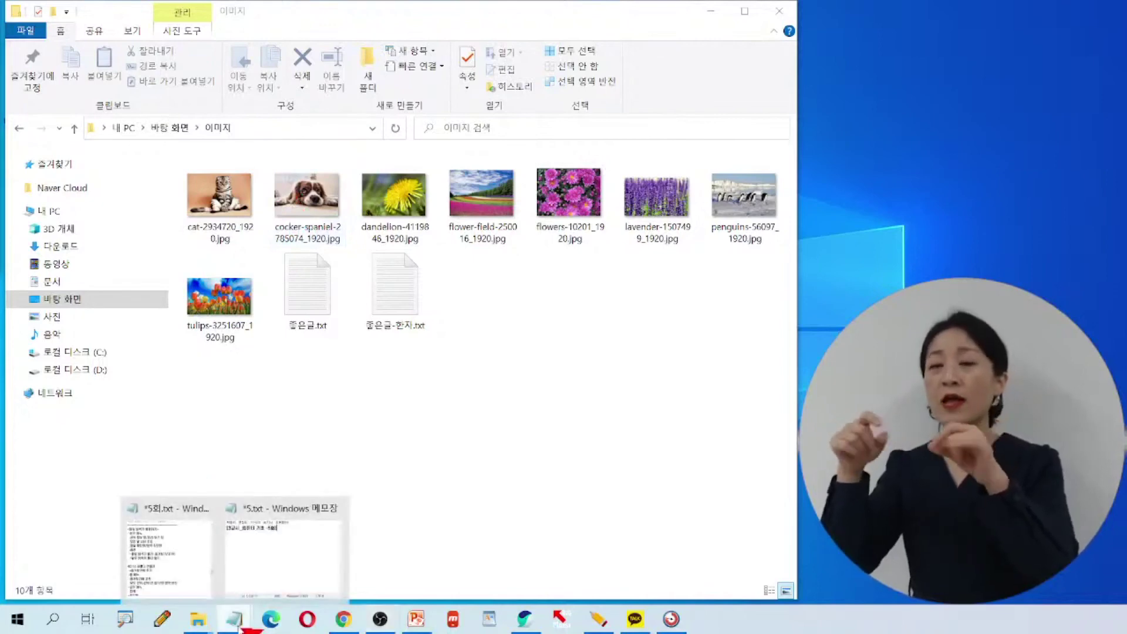
- Switch to the 5.txt note in Notepad and narrow its window to sit beside the 이미지 folder window
left_click(299, 565)
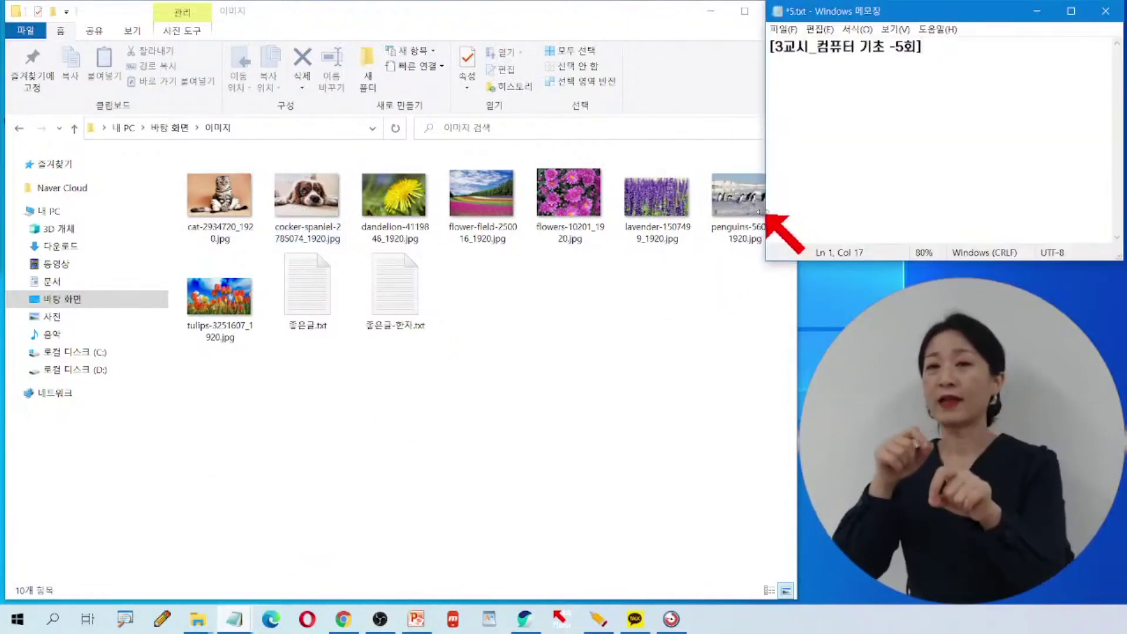
left_click_drag(766, 212, 796, 209)
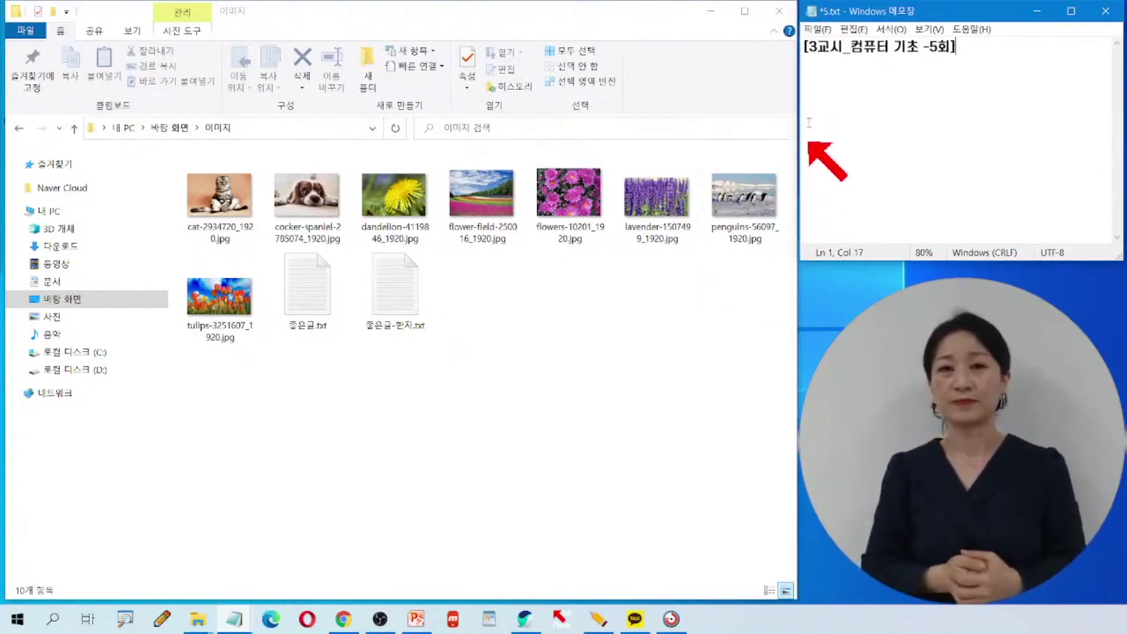
left_click(830, 94)
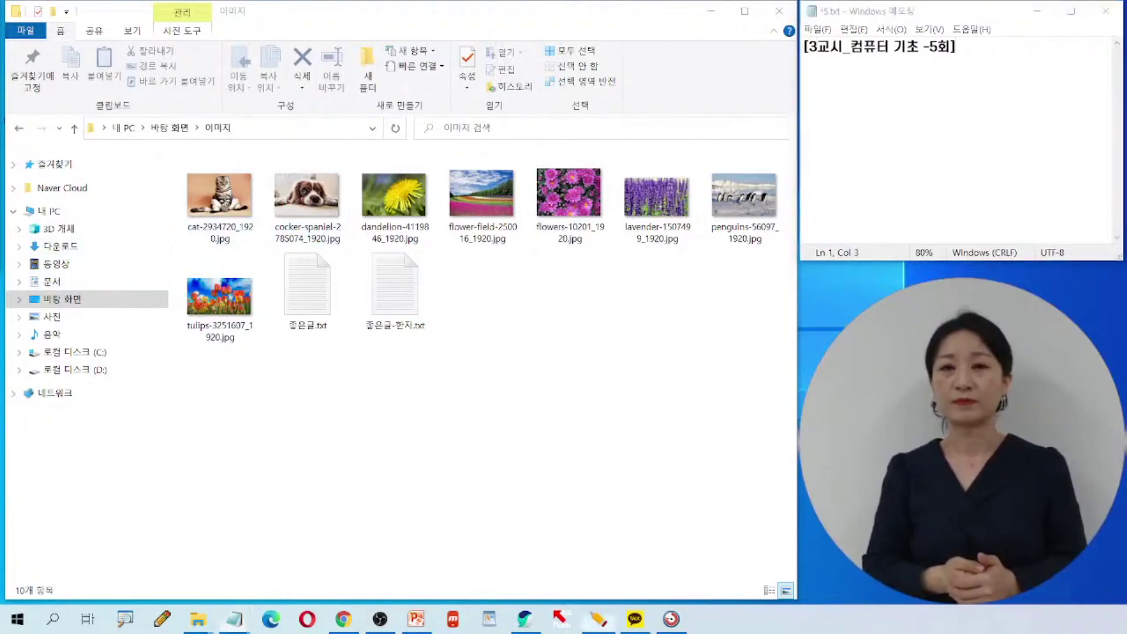
- Draw red check marks over the cat, cocker-spaniel and penguins thumbnails with the screen pen and clear them
mouse_move(199, 194)
left_mouse_down()
mouse_move(248, 179)
mouse_move(298, 203)
mouse_move(323, 177)
left_mouse_up()
left_click_drag(736, 194, 764, 187)
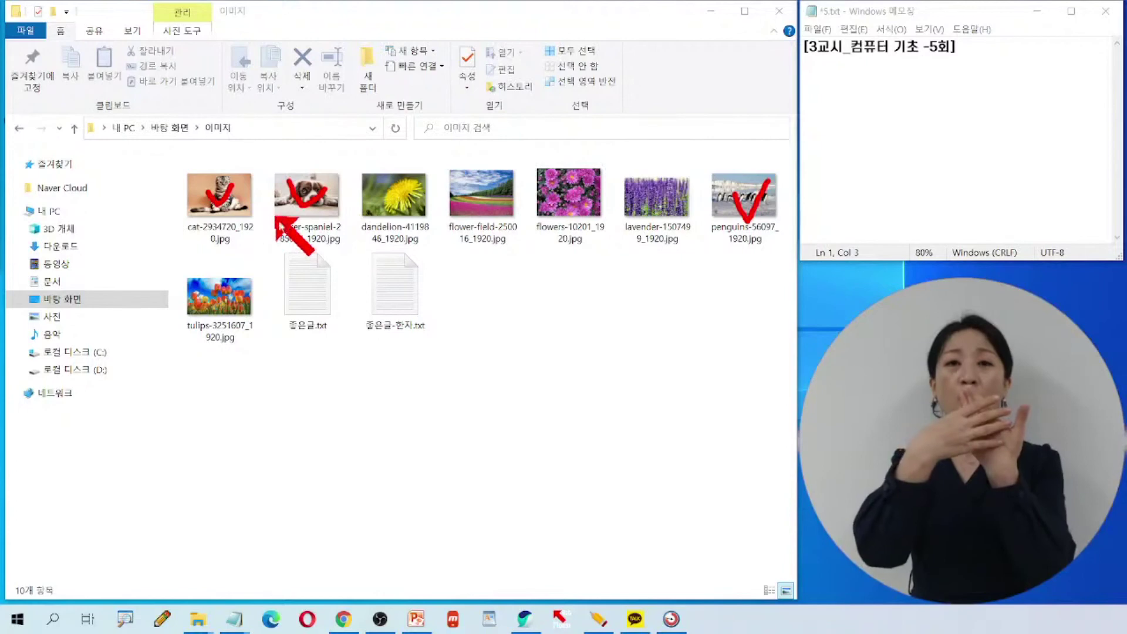
left_click(598, 618)
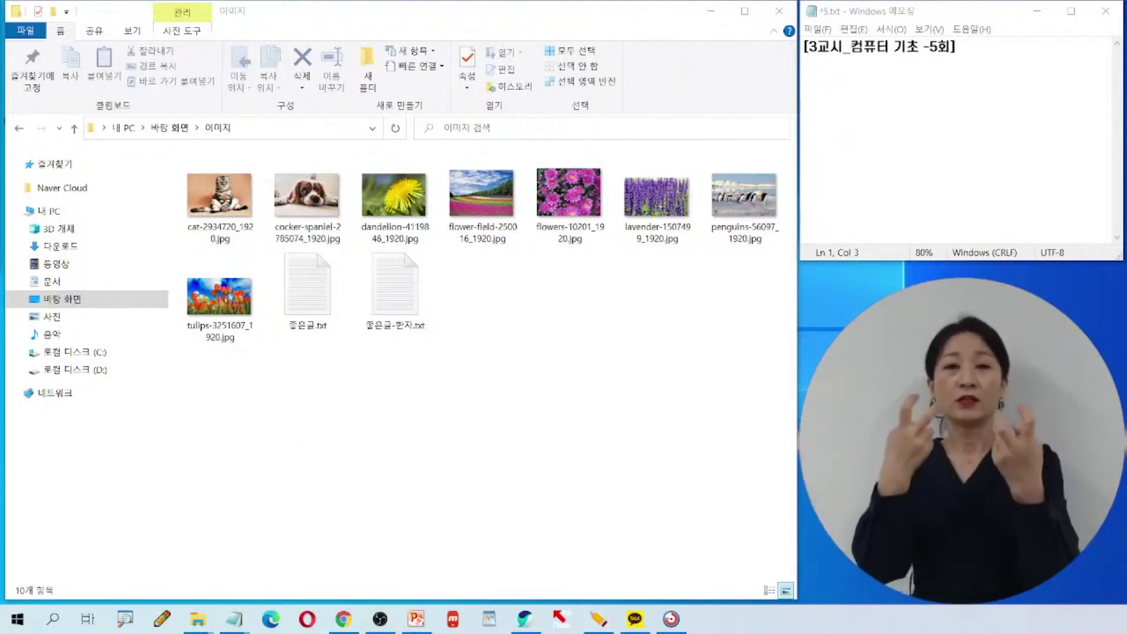
- Add "▶파일 선택 하기" below the note's heading, with ": Ctrl(비연속 데이터),Shift(연속 데이터)" on its own line
left_click(821, 88)
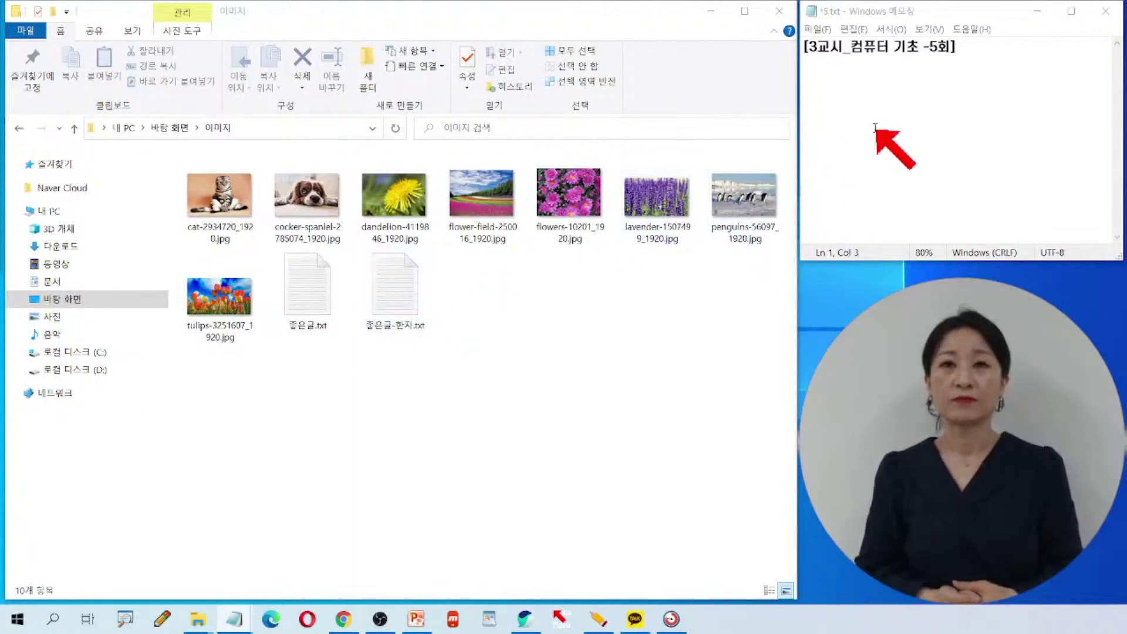
left_click(820, 70)
key("End")
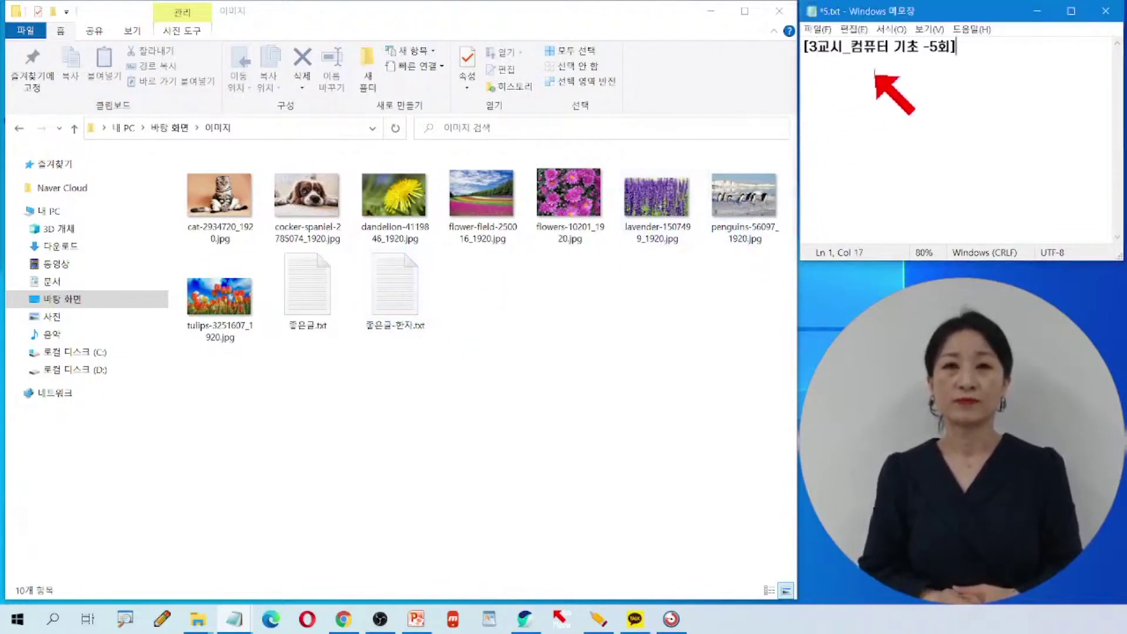
type("▶파일 선택 하기: Ctrl(비연속 데이터),Shift(연속 데이터)")
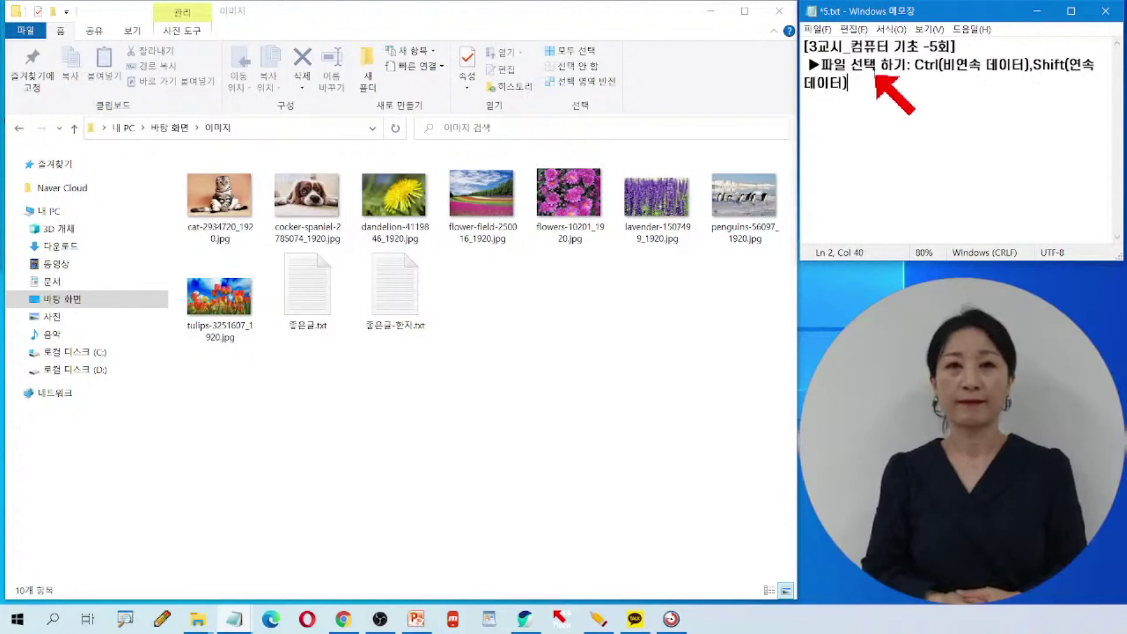
left_click(911, 66)
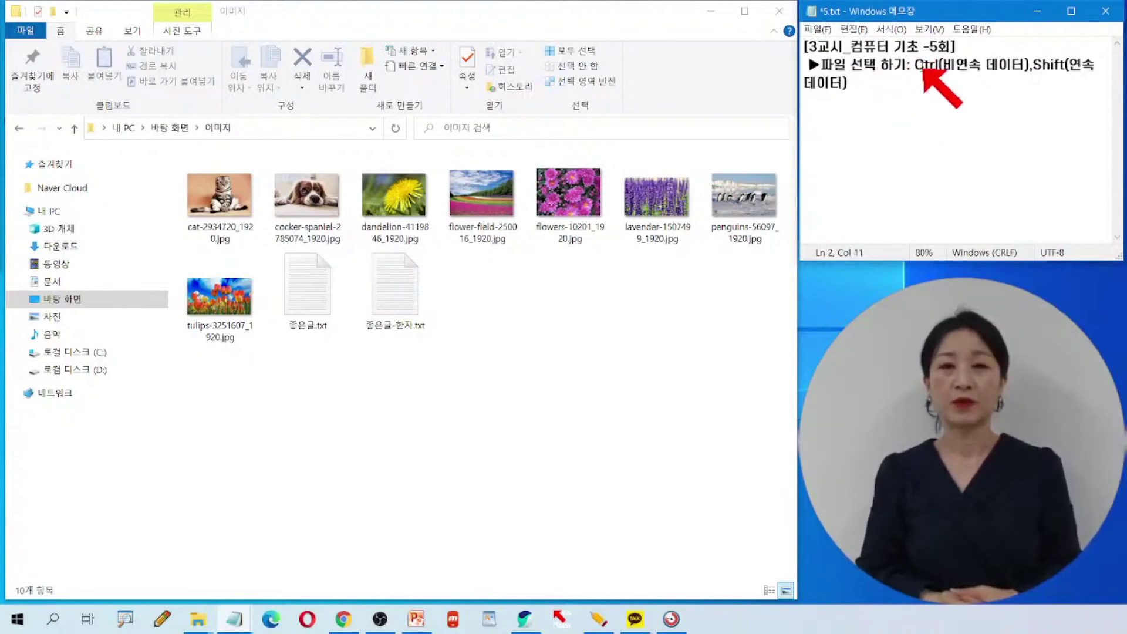
key("Return")
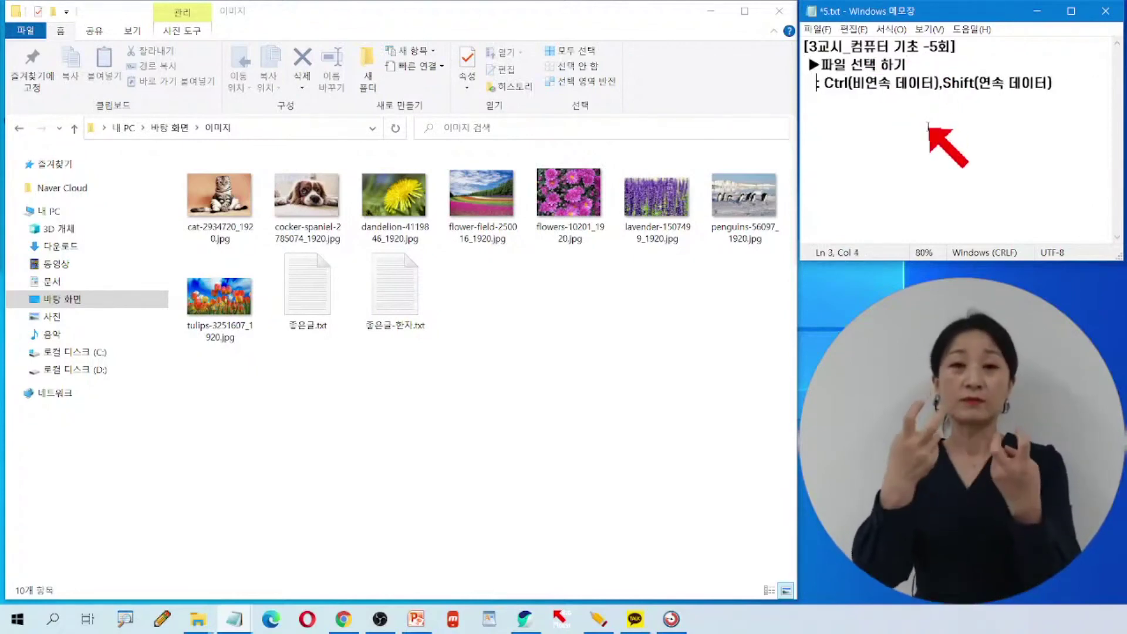
- Review the note's Ctrl rule for non-adjacent files and its Shift rule for adjacent files
left_click(900, 82)
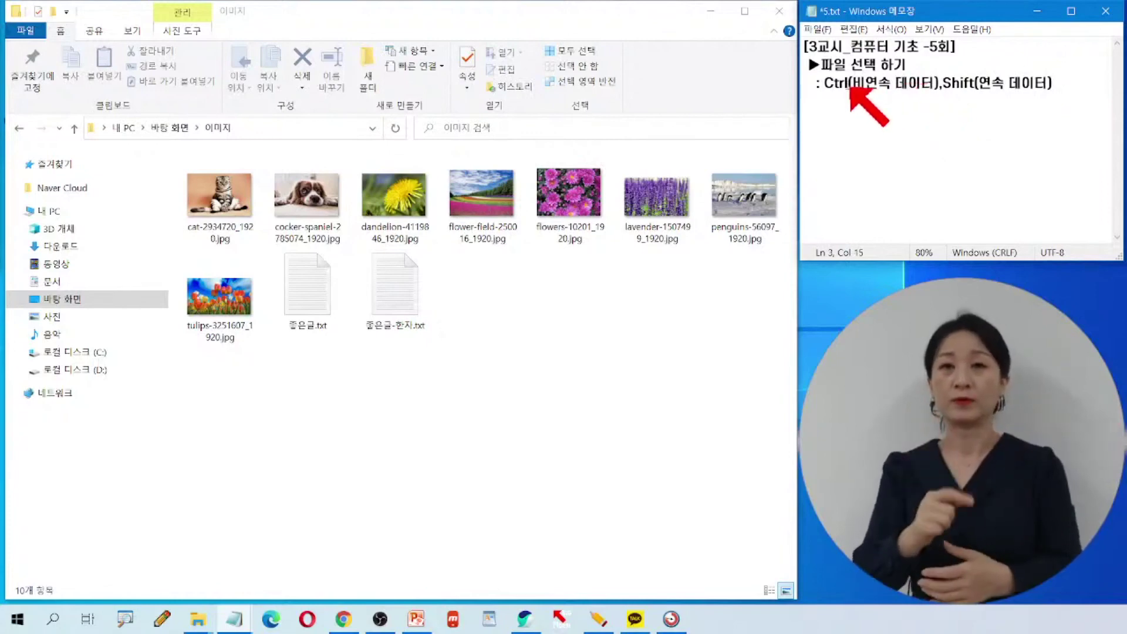
left_click_drag(824, 83, 848, 83)
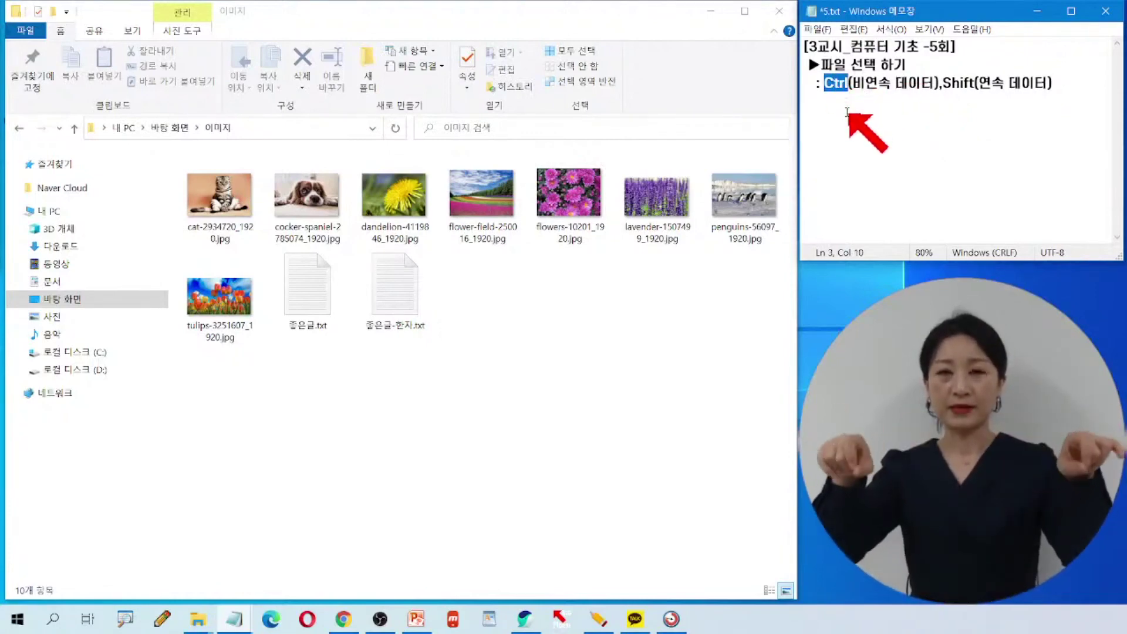
left_click_drag(852, 85, 937, 89)
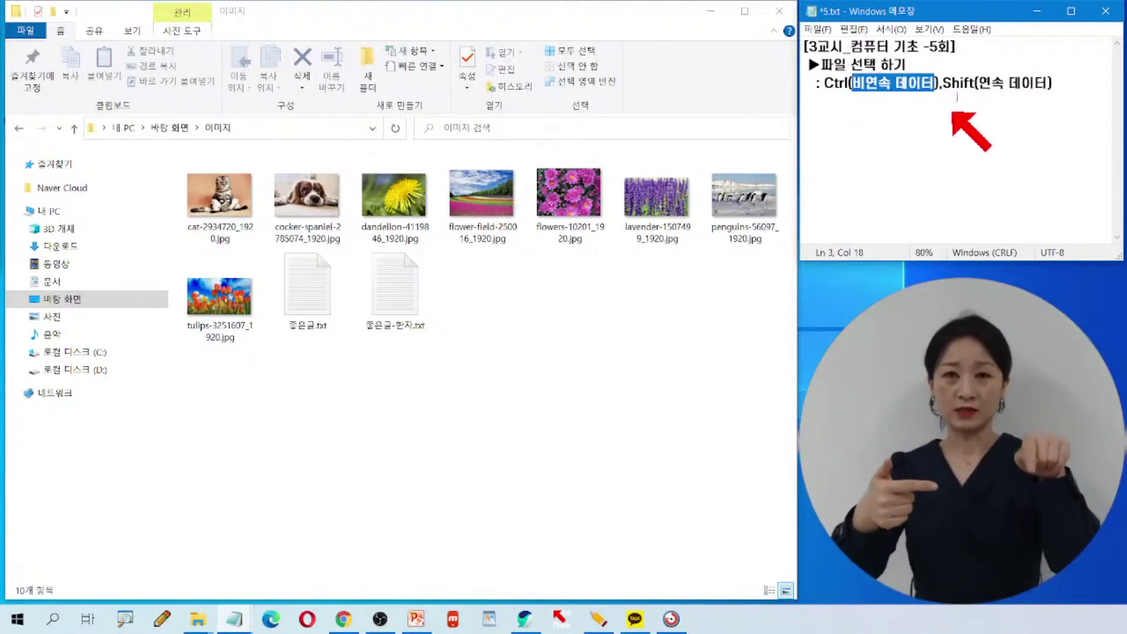
left_click_drag(944, 80, 973, 81)
left_click(1002, 88)
left_click(978, 122)
left_click(1060, 83)
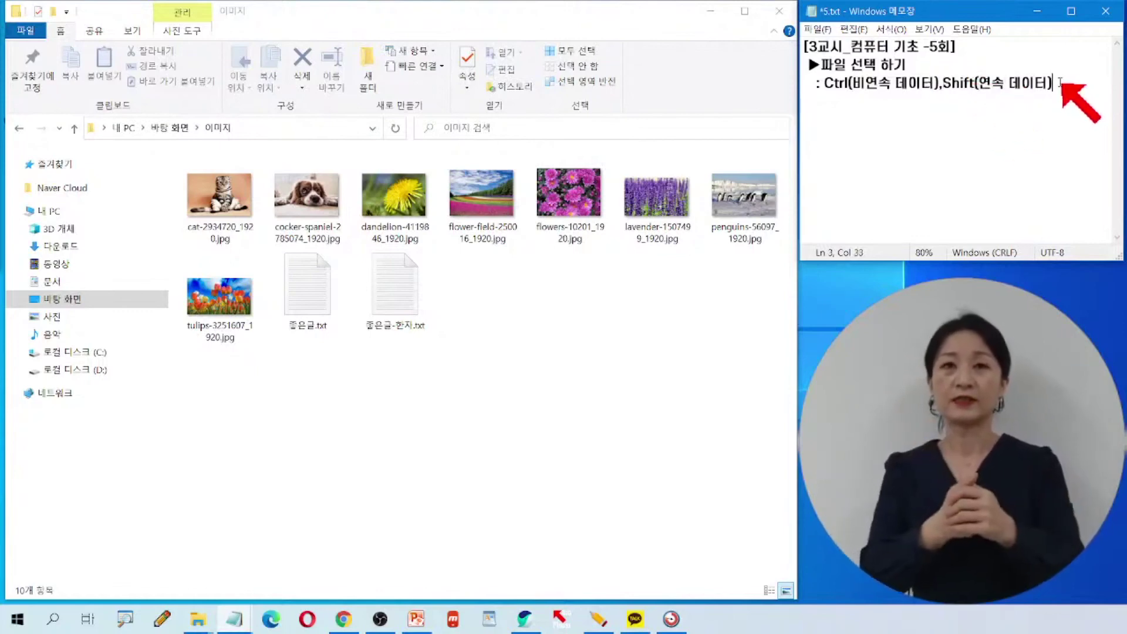
- Select the non-adjacent cat, cocker-spaniel and penguins images together in the 이미지 folder
left_click(329, 392)
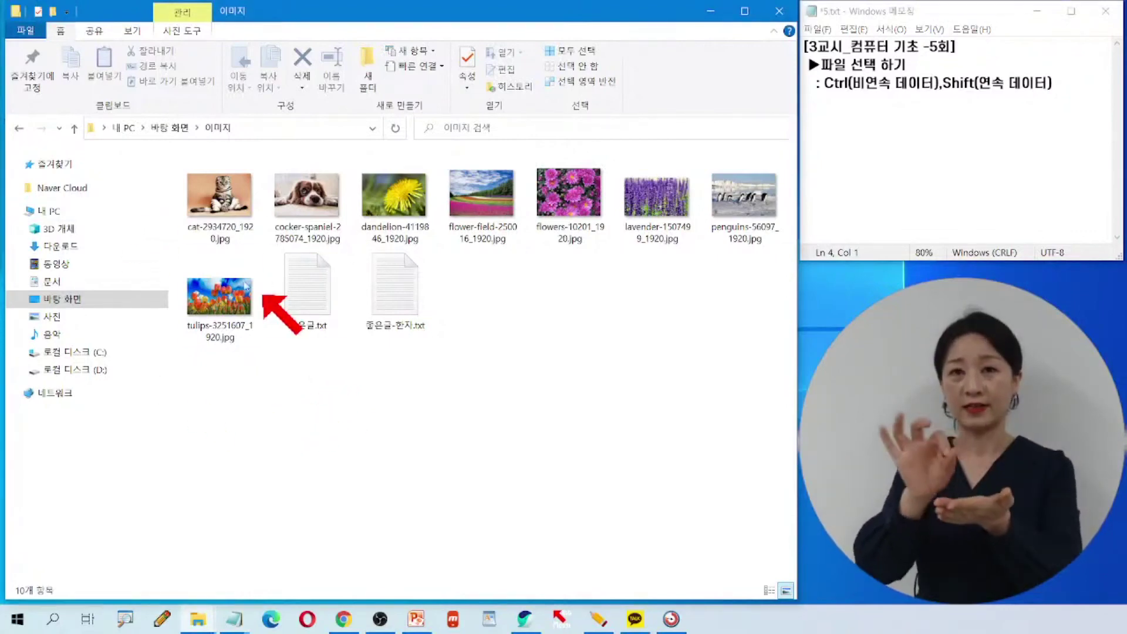
left_click(231, 202)
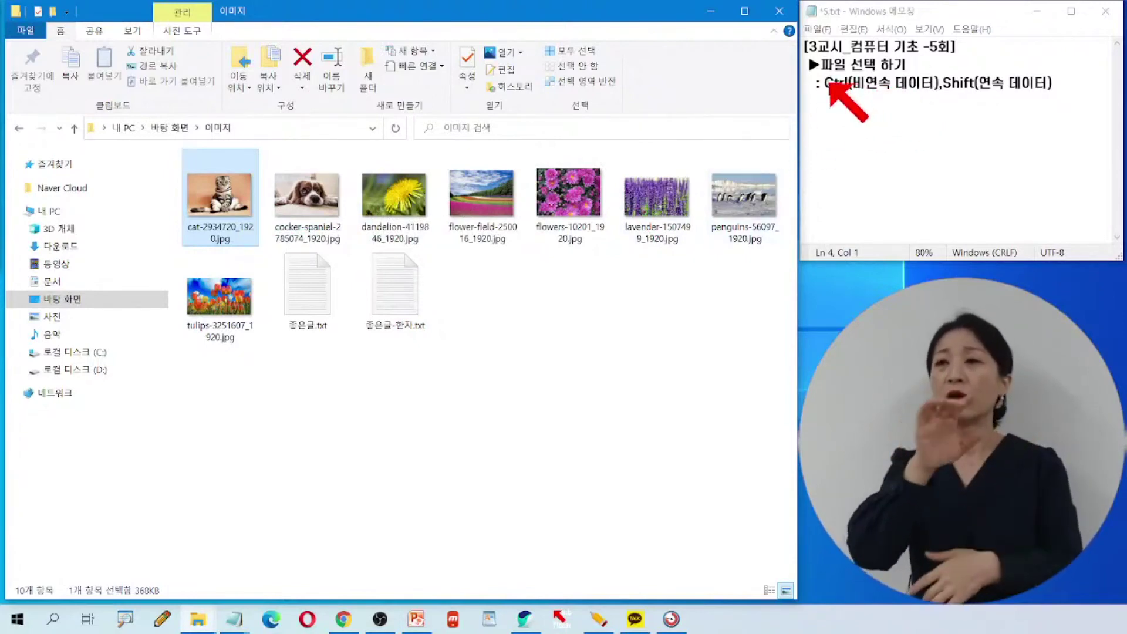
double_click(833, 84)
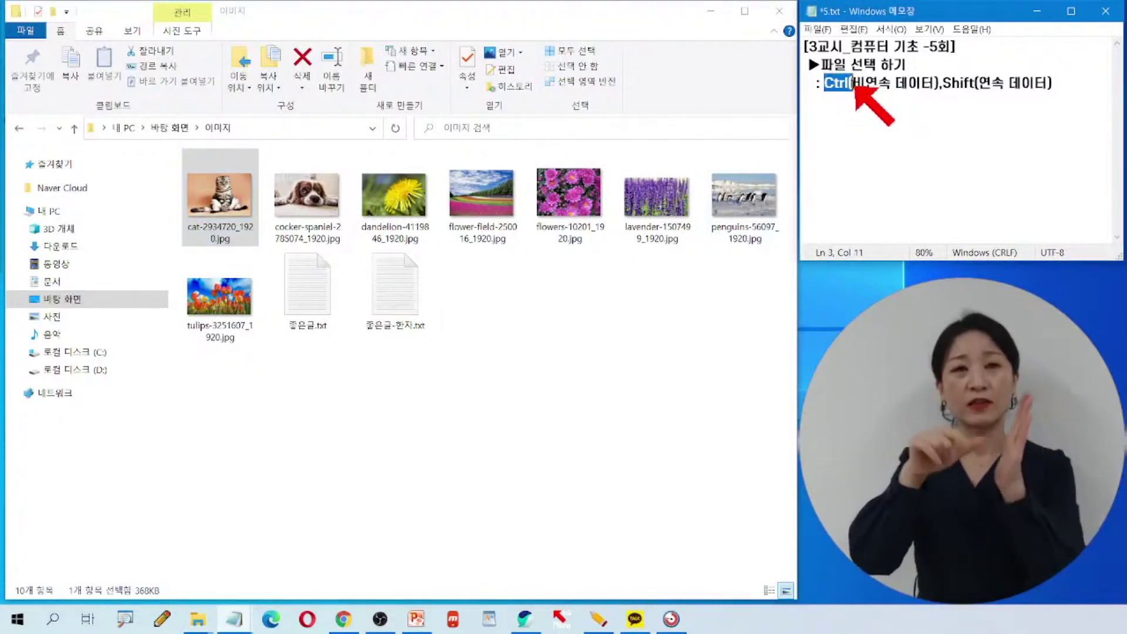
left_click(227, 202)
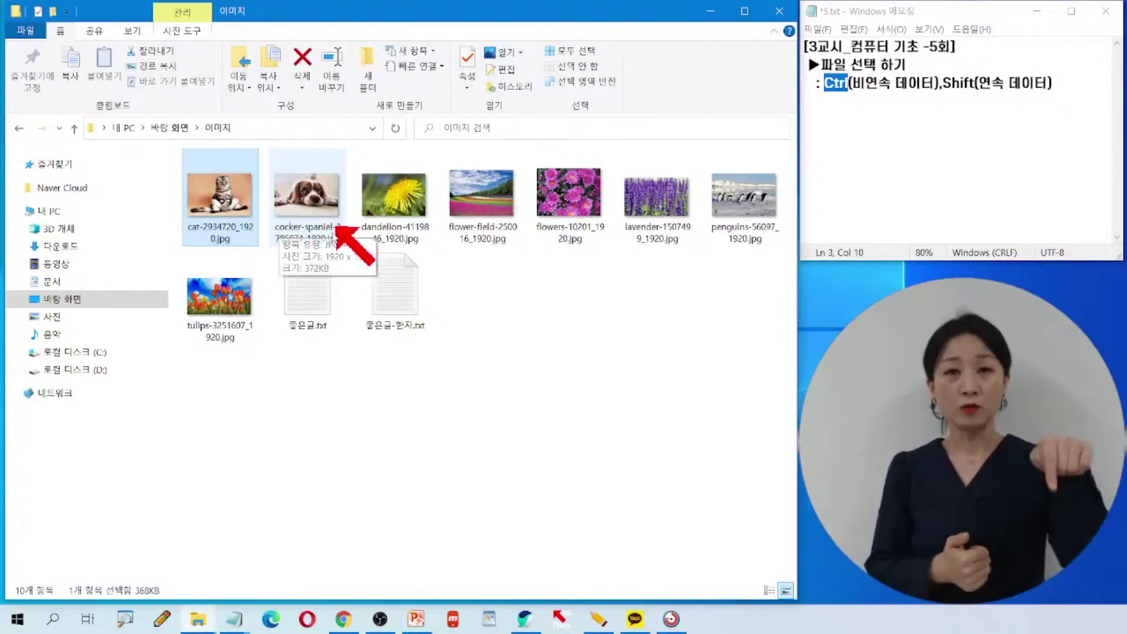
left_click(322, 199, "ctrl")
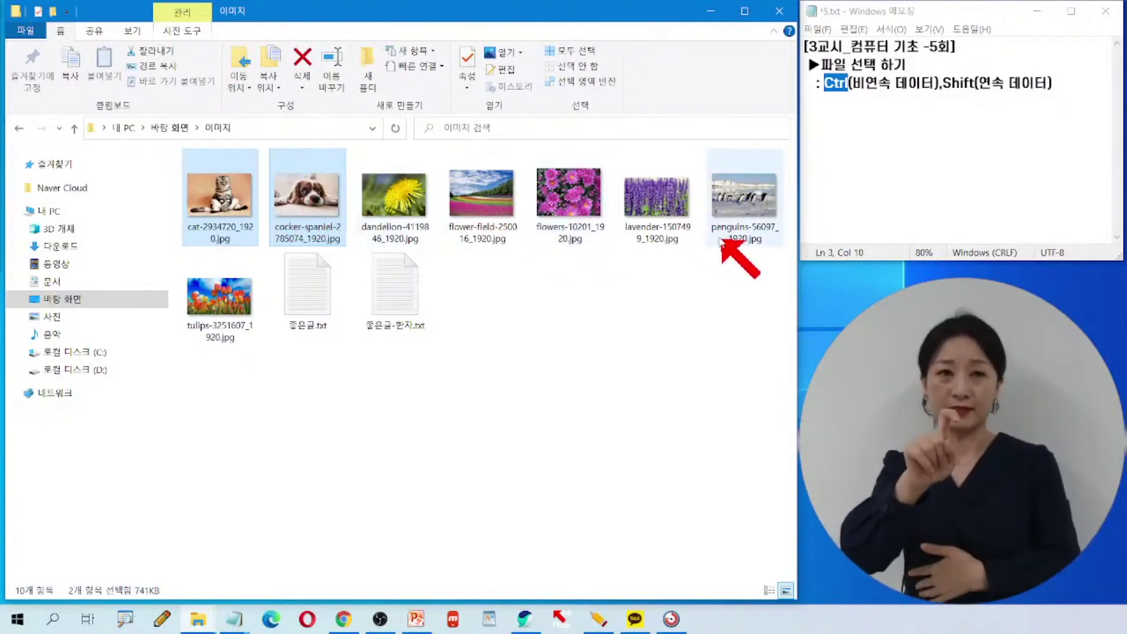
left_click(753, 198, "ctrl")
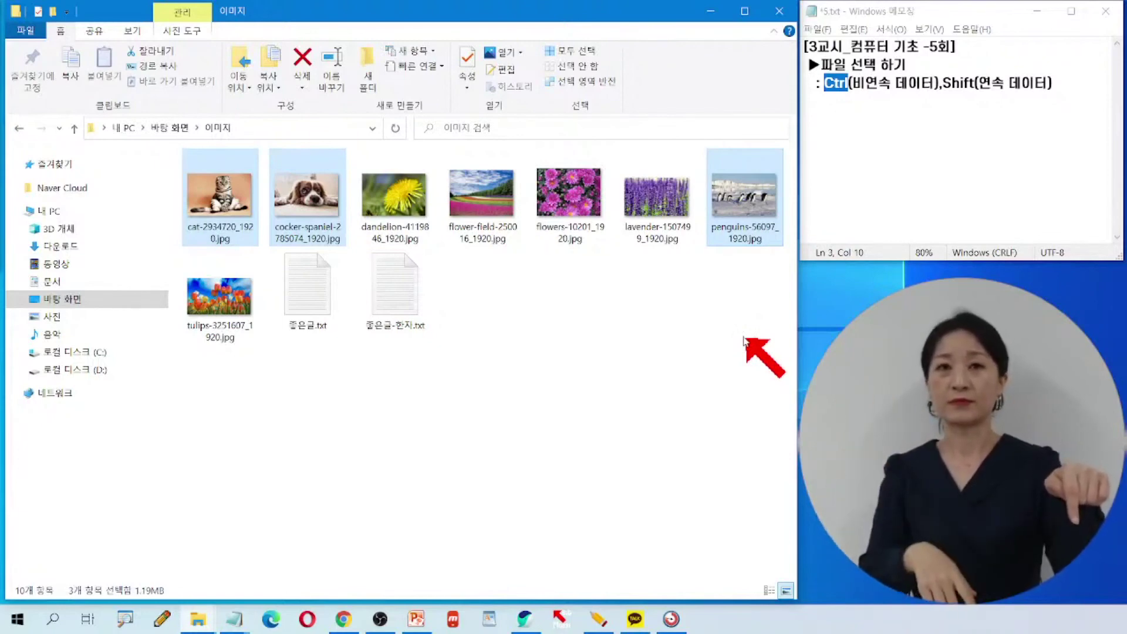
key("ctrl")
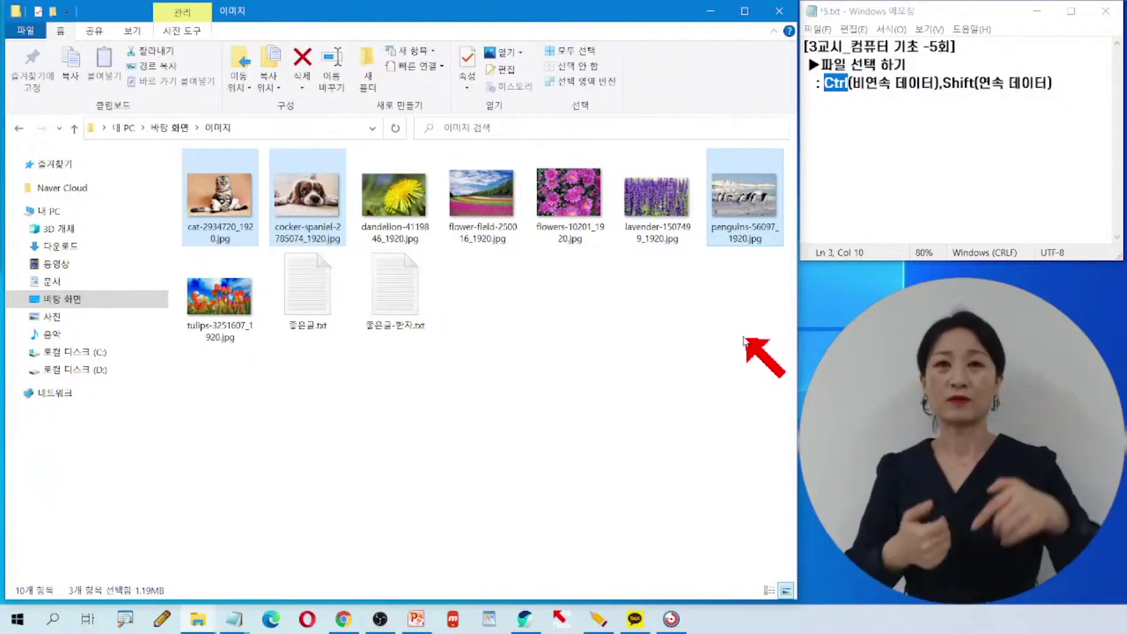
- Mark the three selected images with red pen check marks at their upper edges and erase the marks
left_click(1, 27)
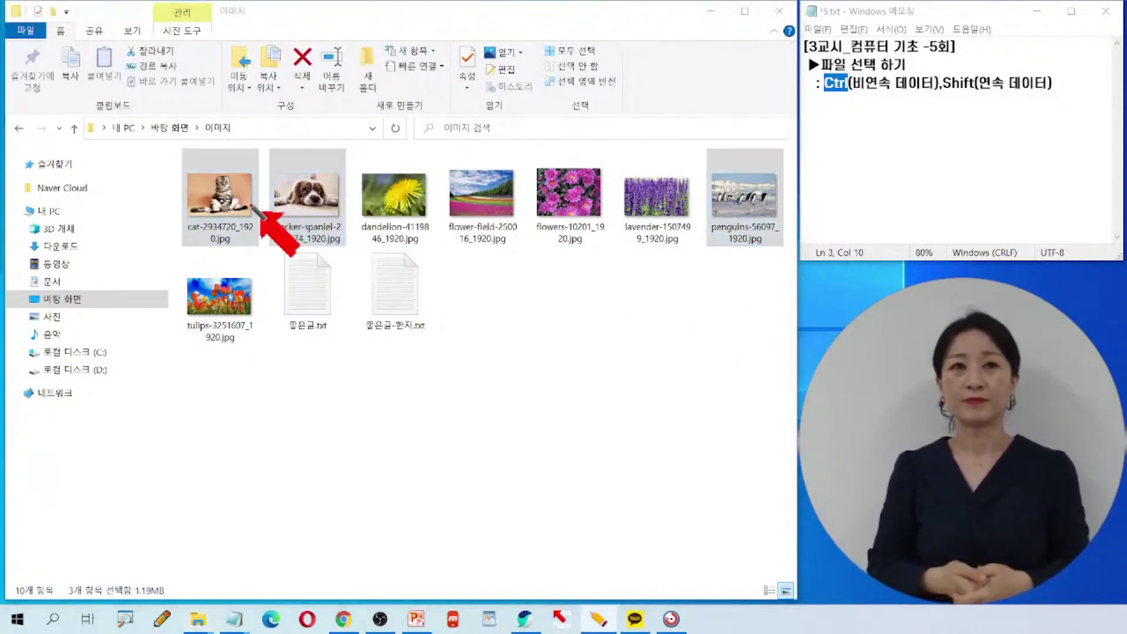
left_click_drag(215, 154, 347, 154)
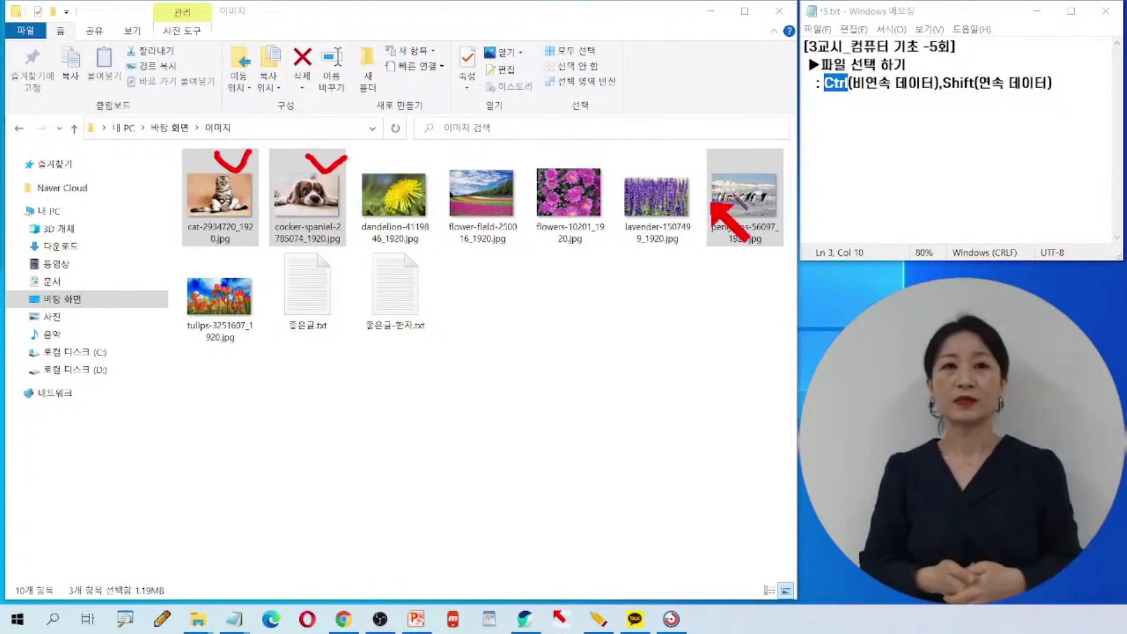
left_click_drag(741, 158, 782, 155)
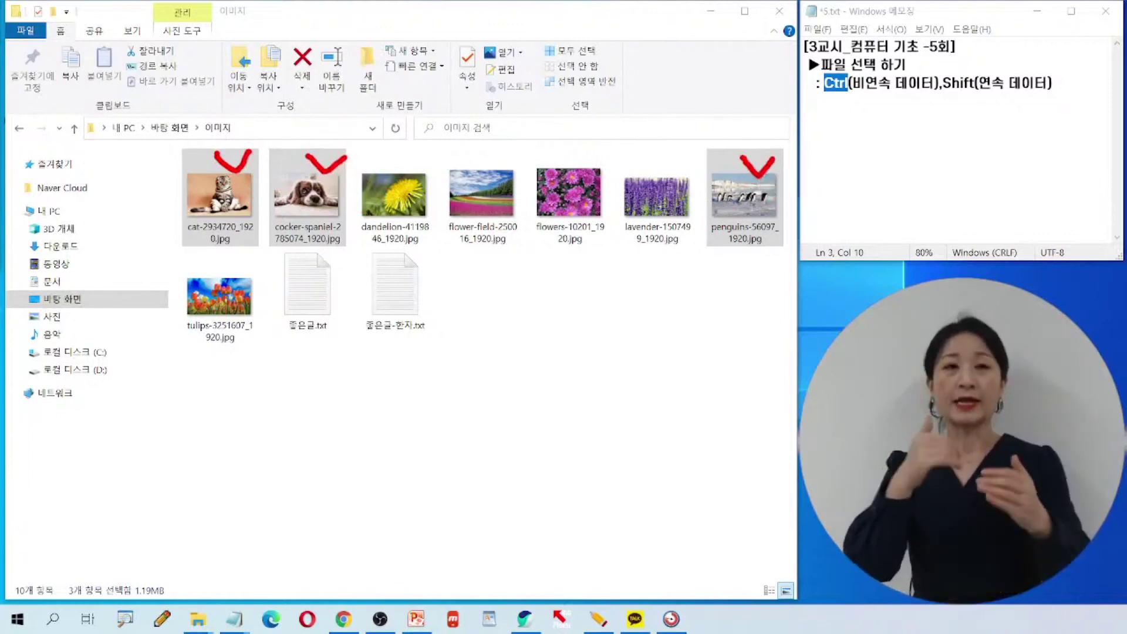
key("Escape")
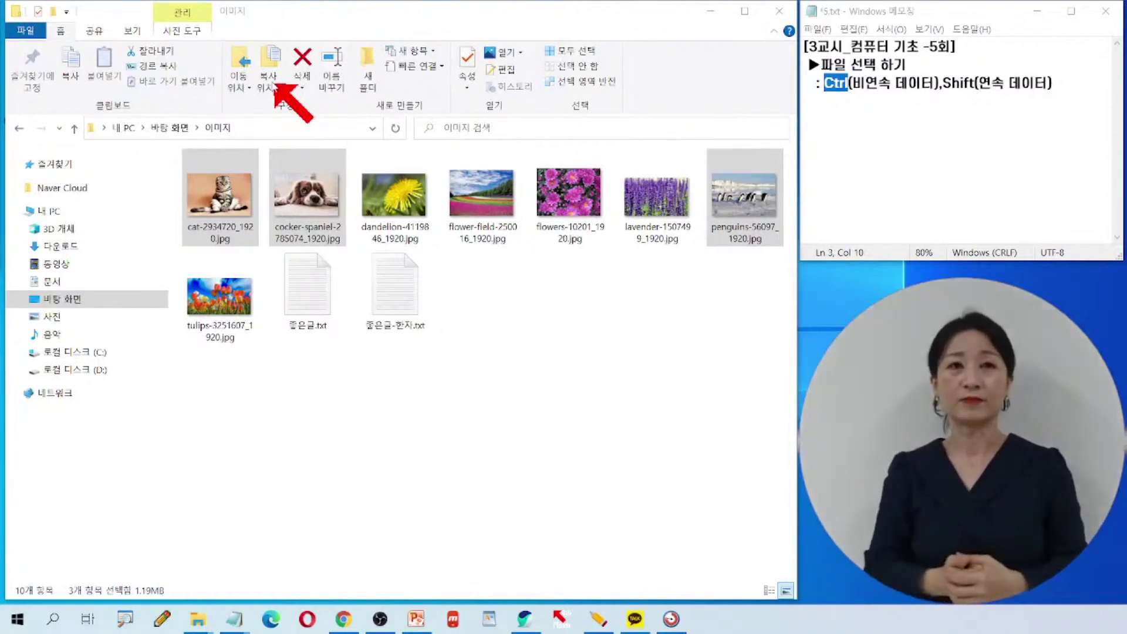
- Open the copy destination choices for the selected cat, cocker-spaniel and penguins images
left_click(274, 86)
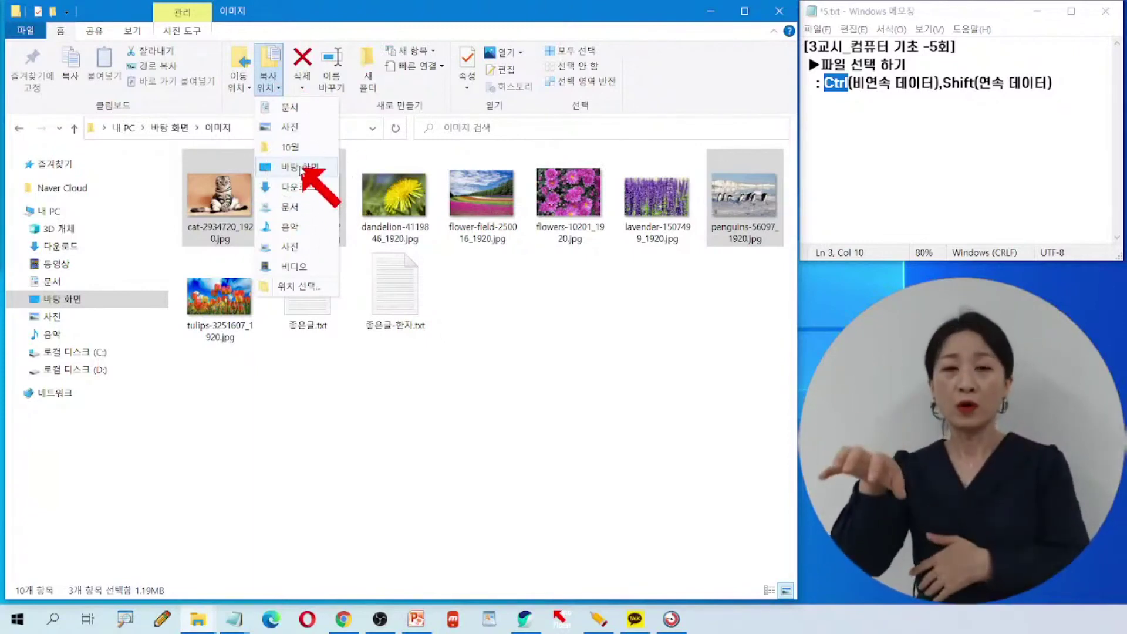
left_click(300, 169)
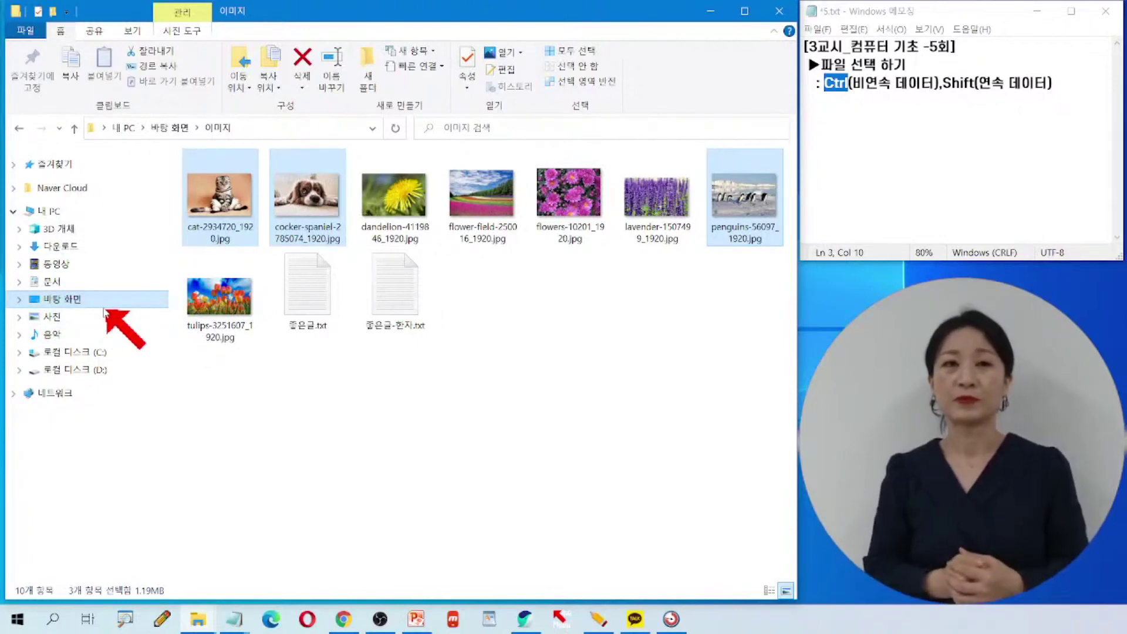
left_click(73, 300)
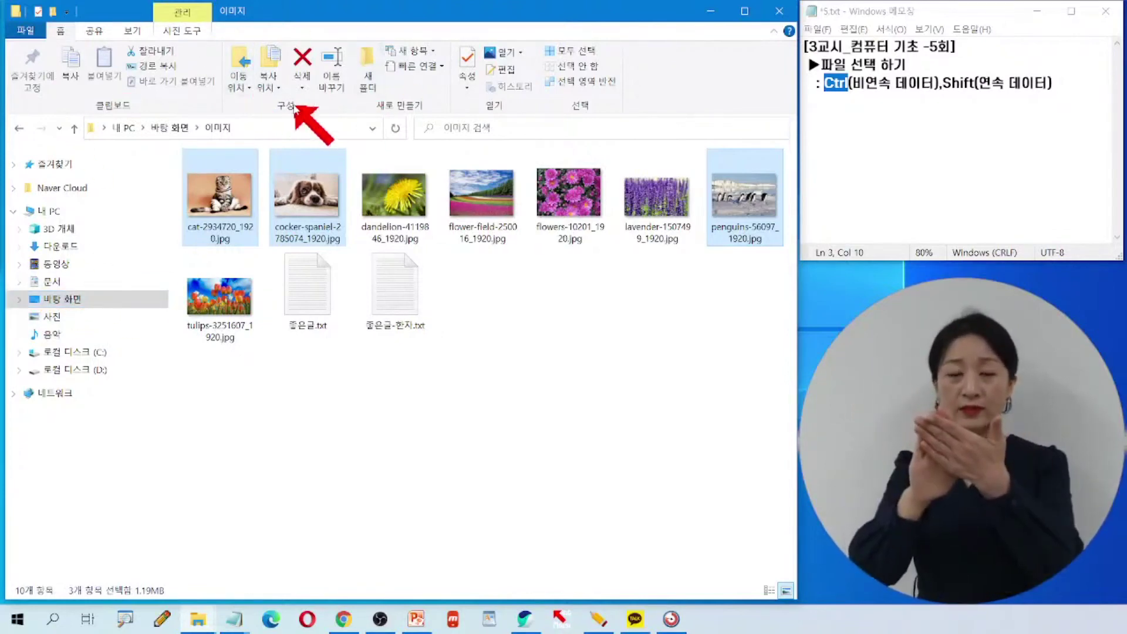
left_click(271, 73)
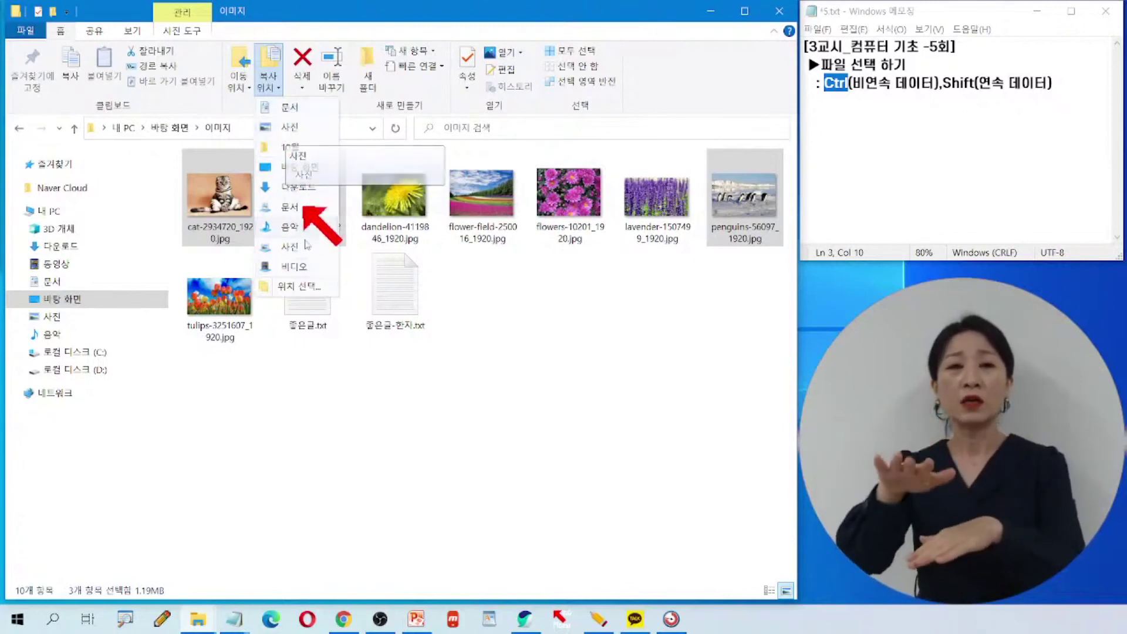
- Copy the three selected animal images to the 이미지-예제파일 folder under 바탕 화면
left_click(304, 287)
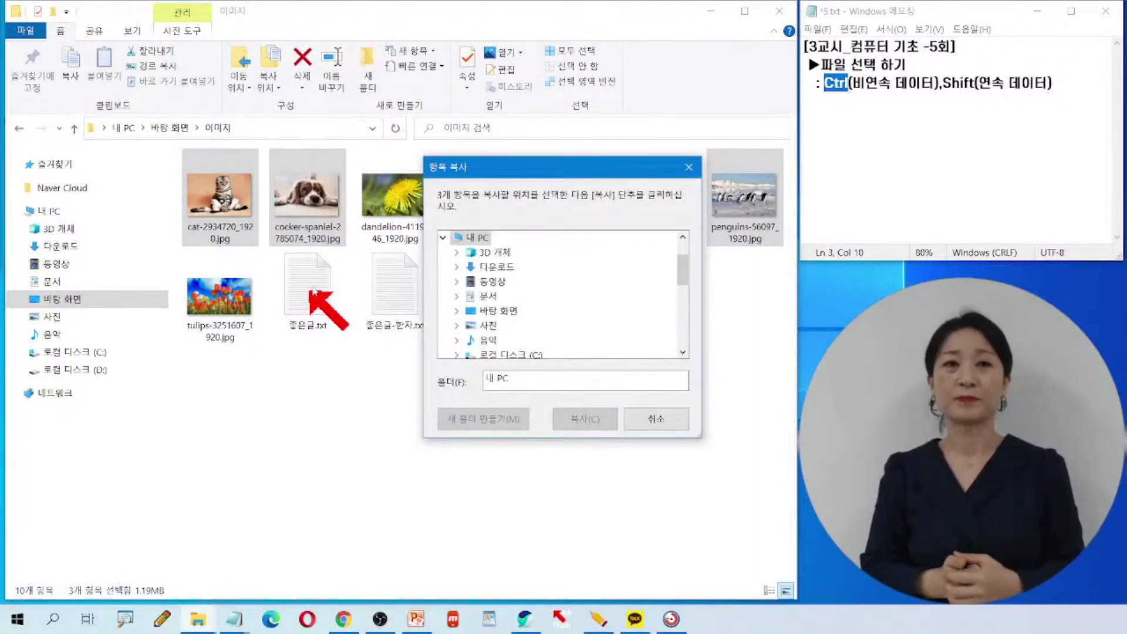
left_click(487, 311)
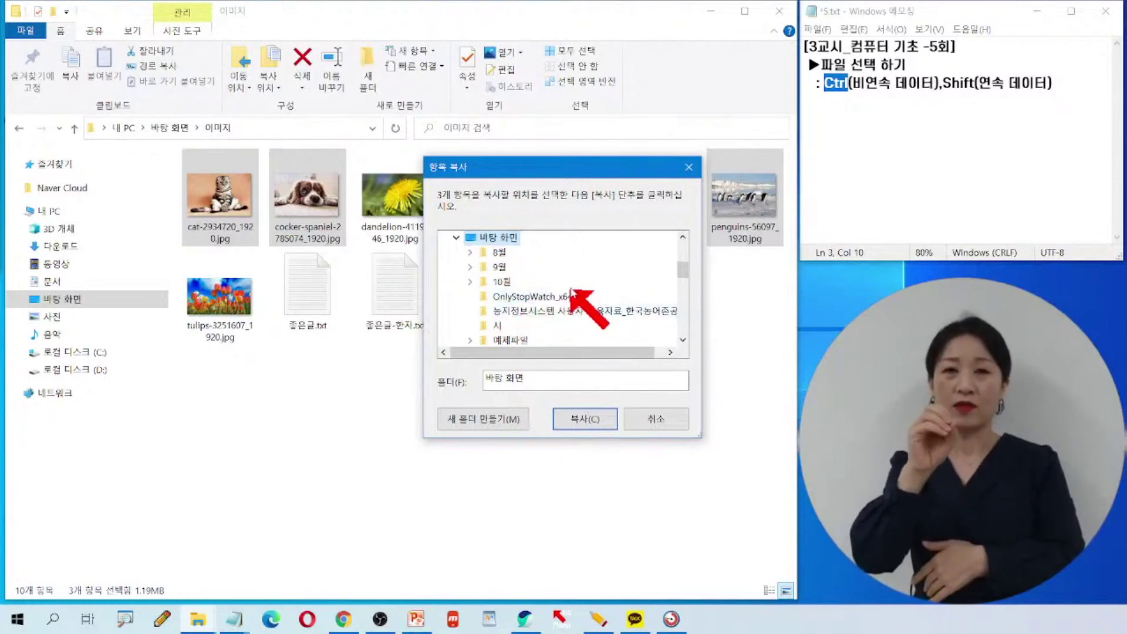
left_click(682, 271)
left_click_drag(684, 275, 684, 291)
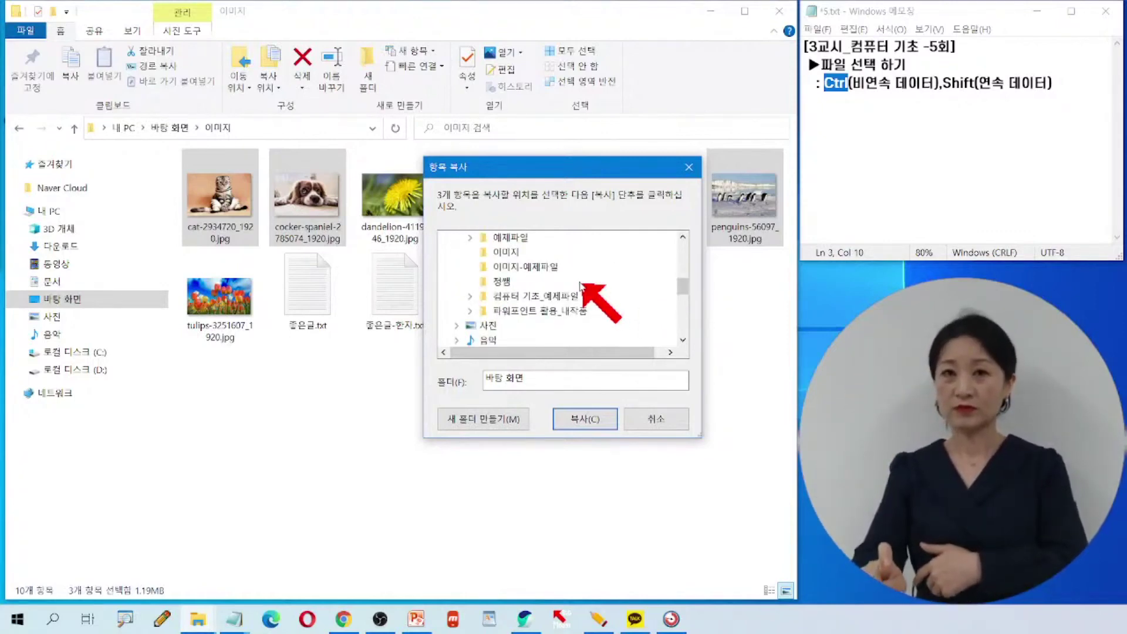
left_click(531, 268)
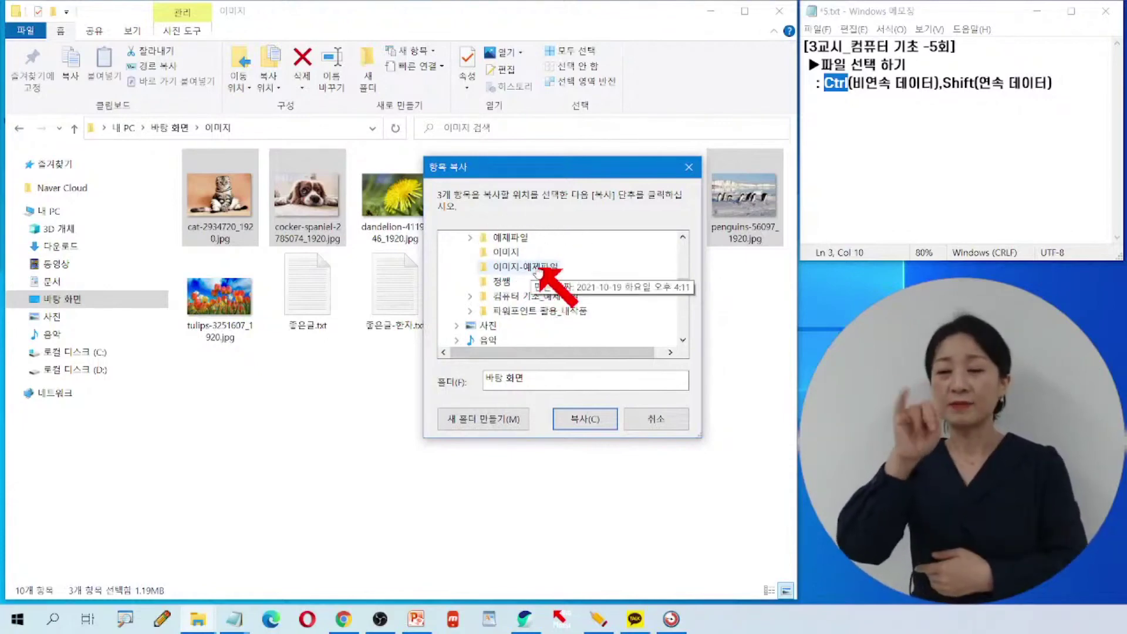
left_click(532, 271)
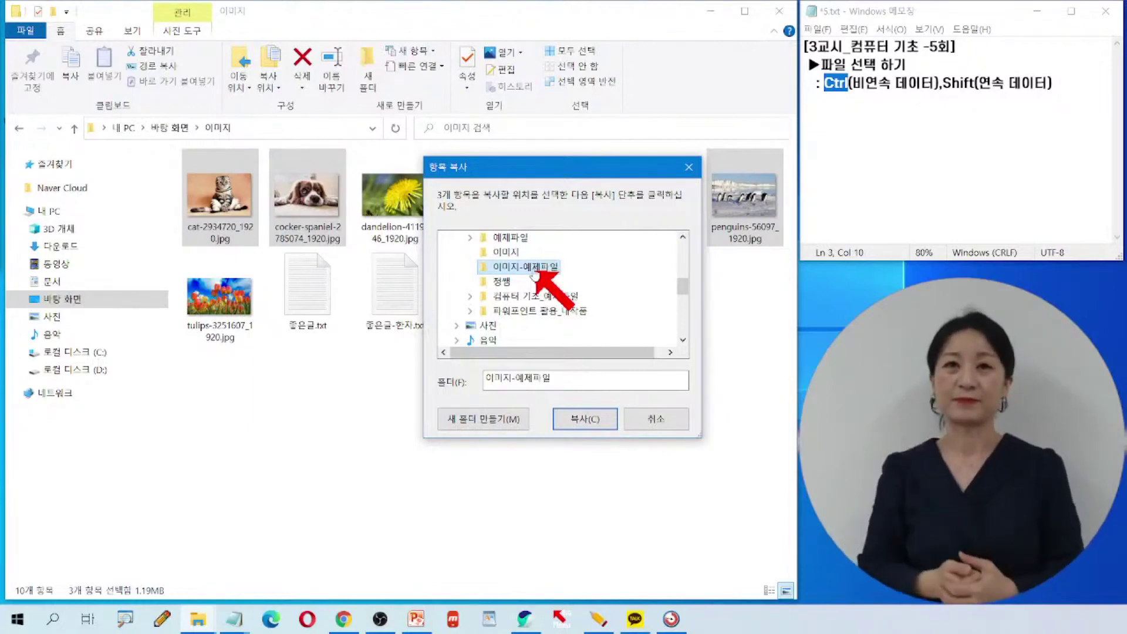
left_click(593, 420)
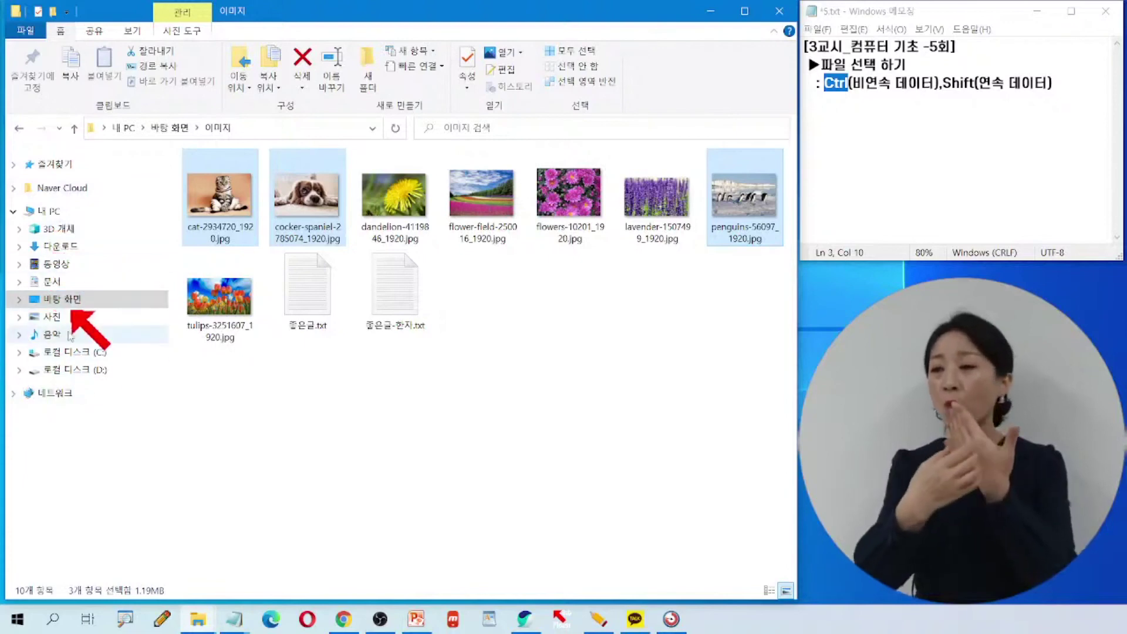
- Check the copied images in the 이미지-예제파일 folder under 바탕 화면 and return to the 이미지 folder
left_click(20, 300)
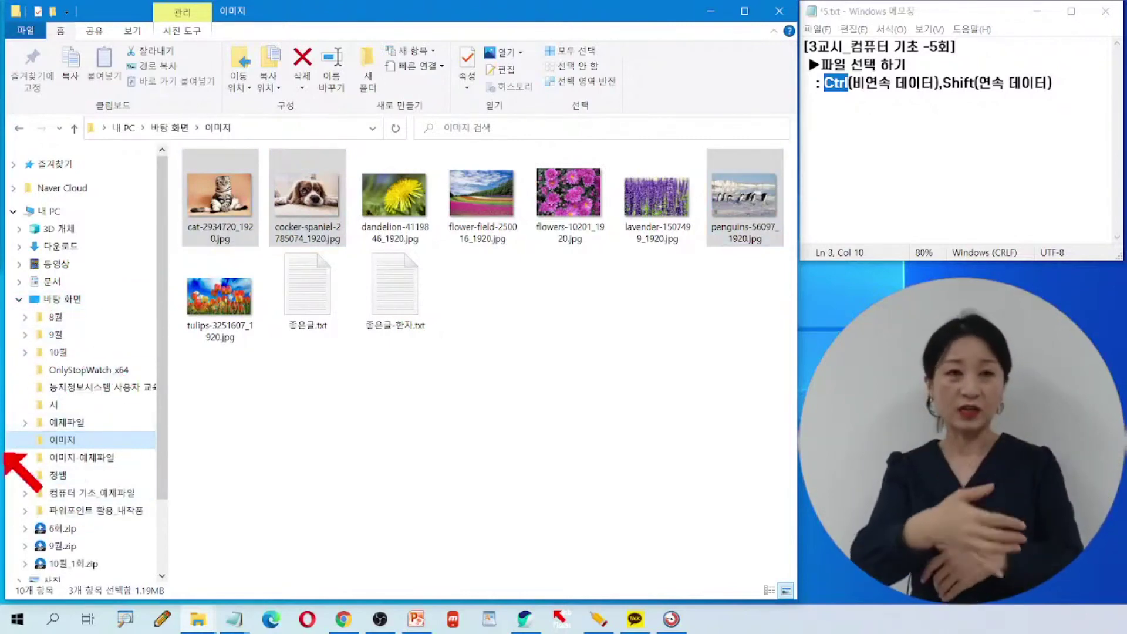
left_click(93, 460)
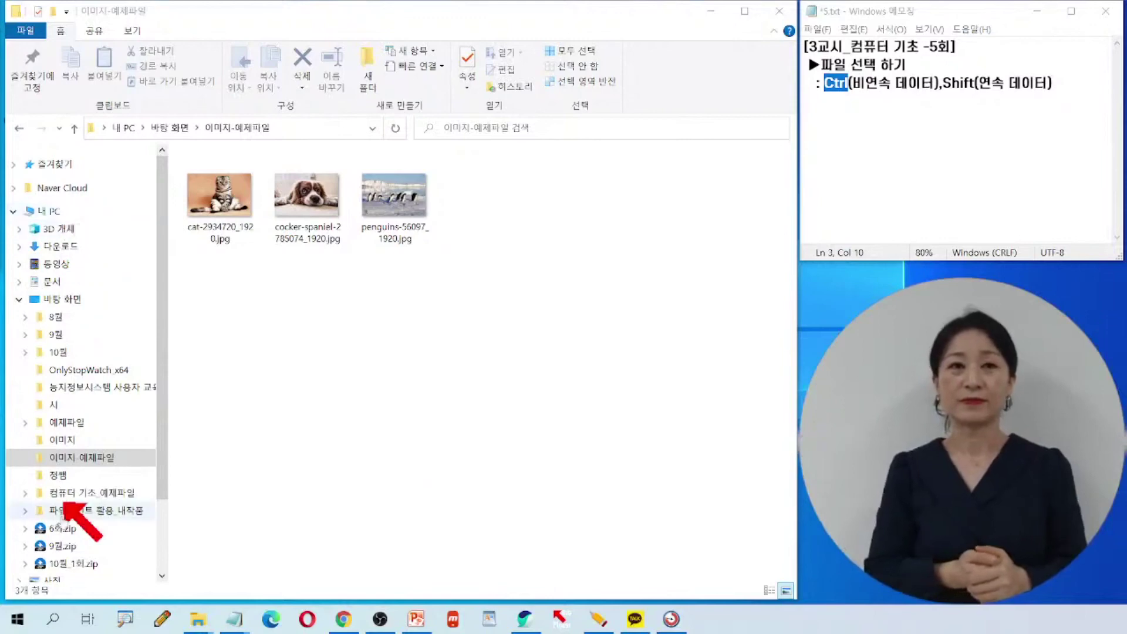
left_click(64, 440)
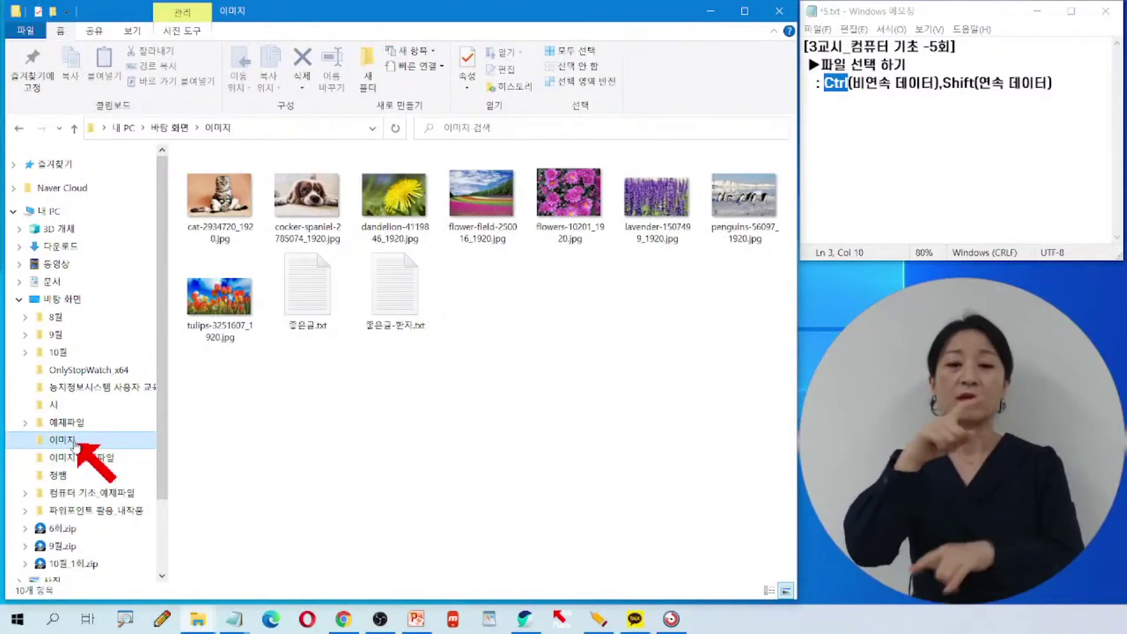
left_click(225, 204)
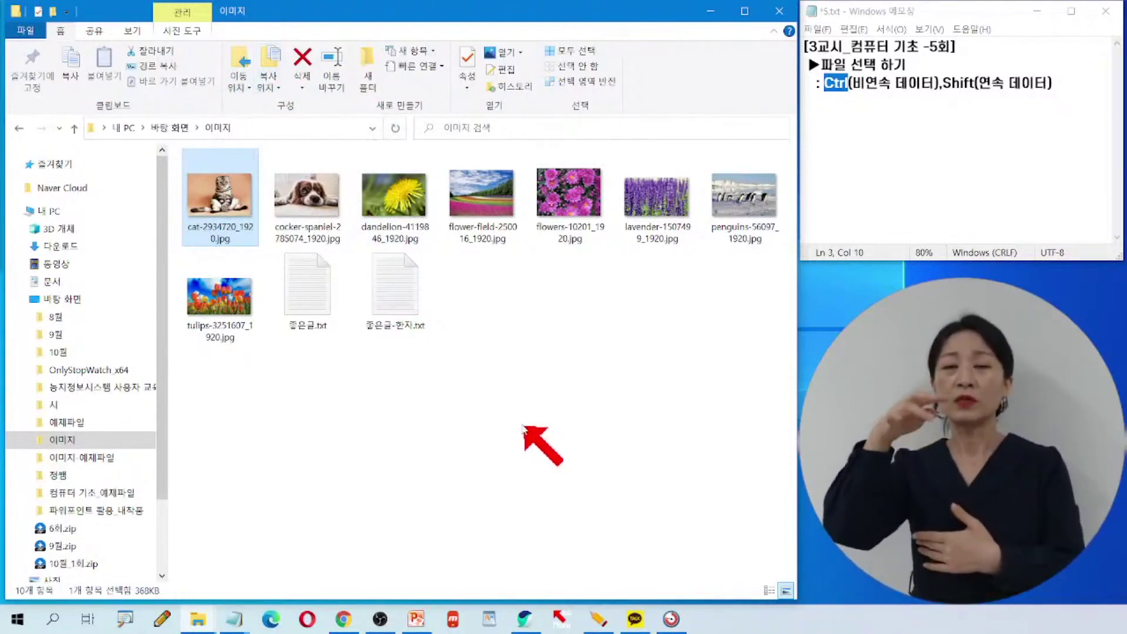
left_click(524, 428)
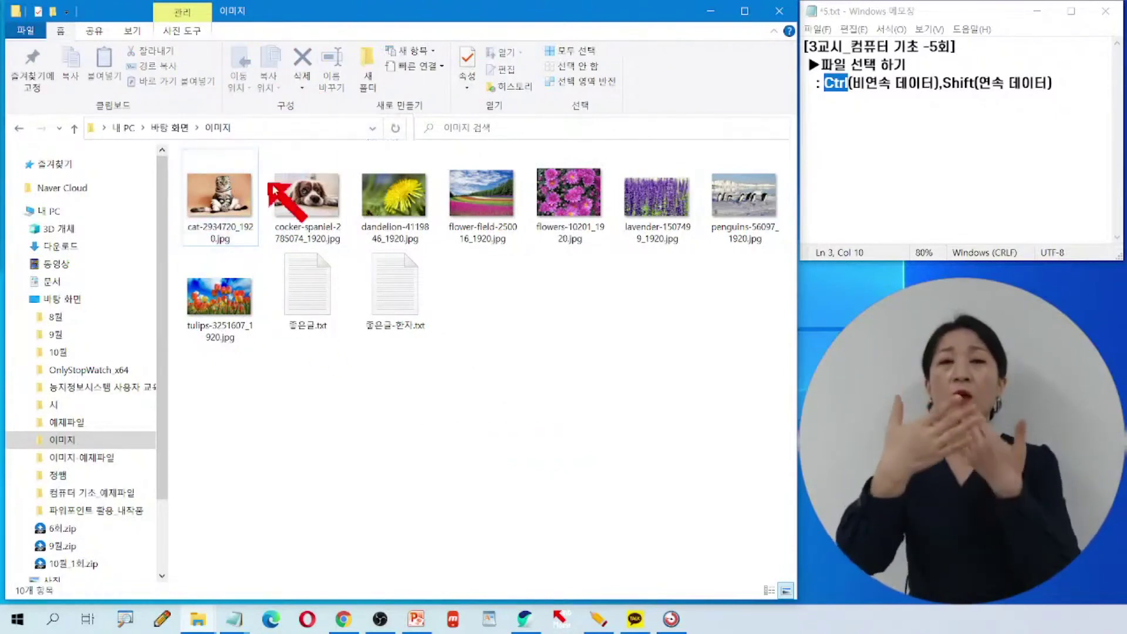
left_click(227, 217)
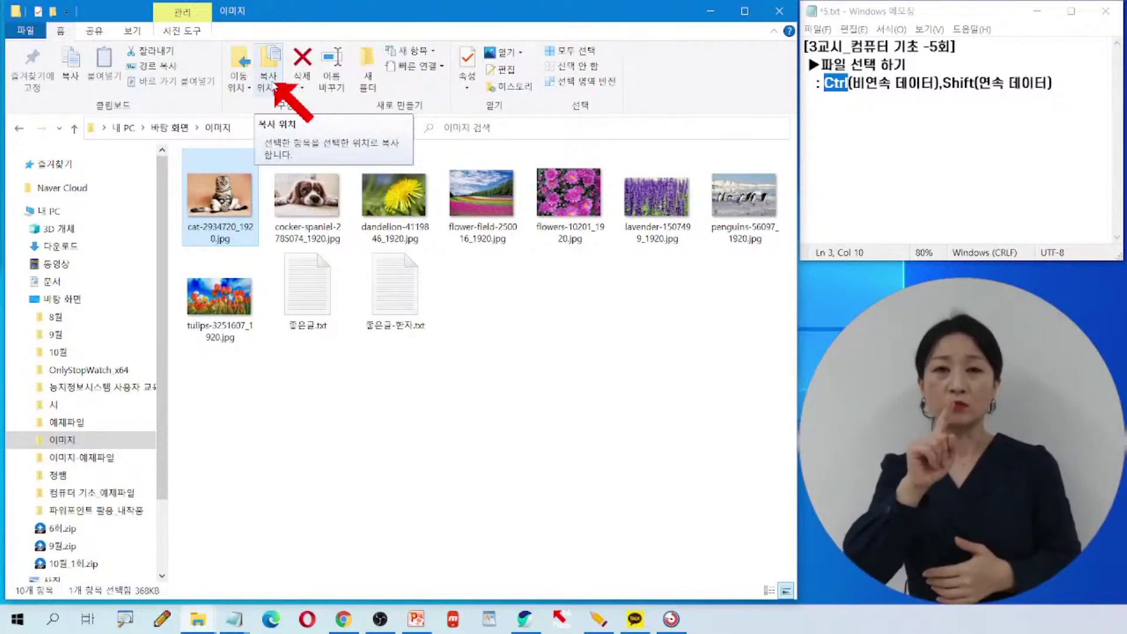
left_click(381, 373)
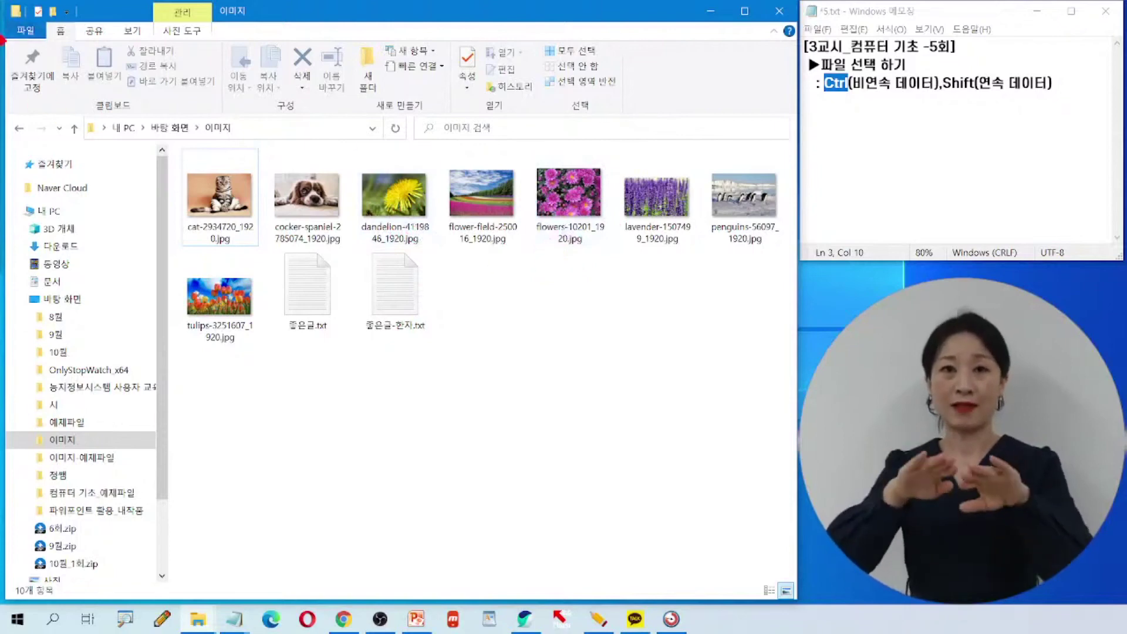
left_click(0, 11)
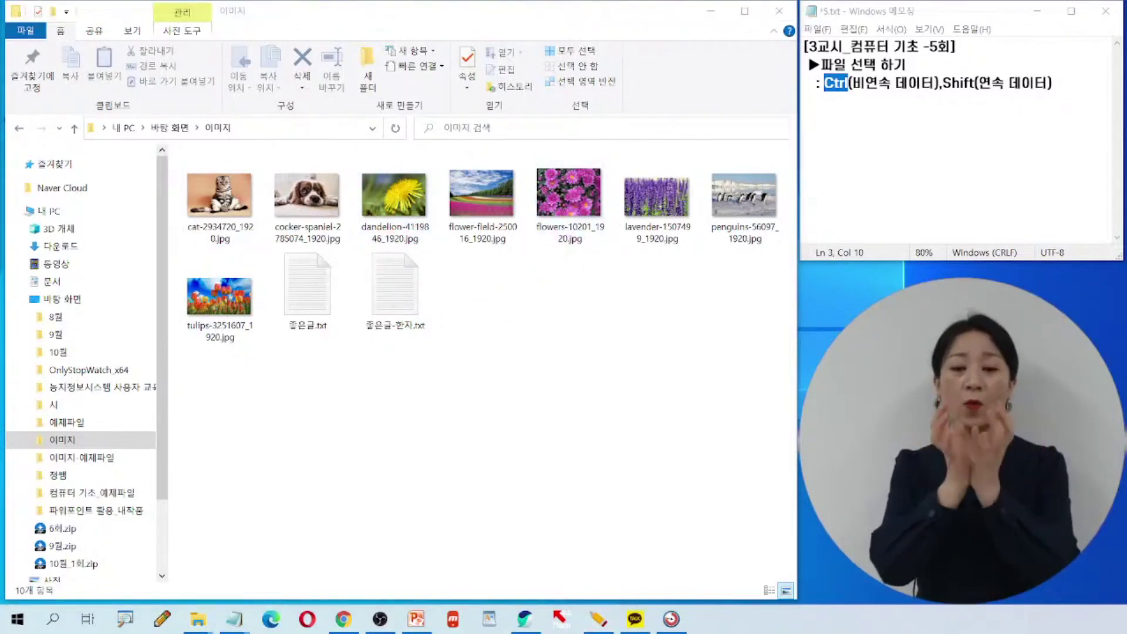
left_click_drag(346, 163, 706, 245)
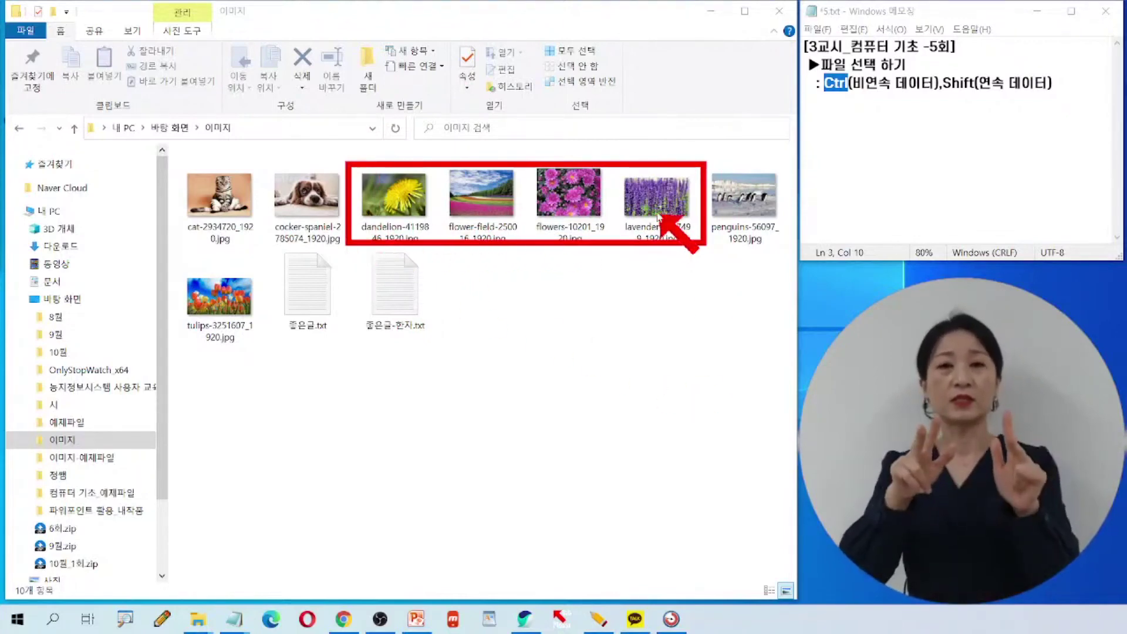
left_click_drag(940, 68, 1063, 98)
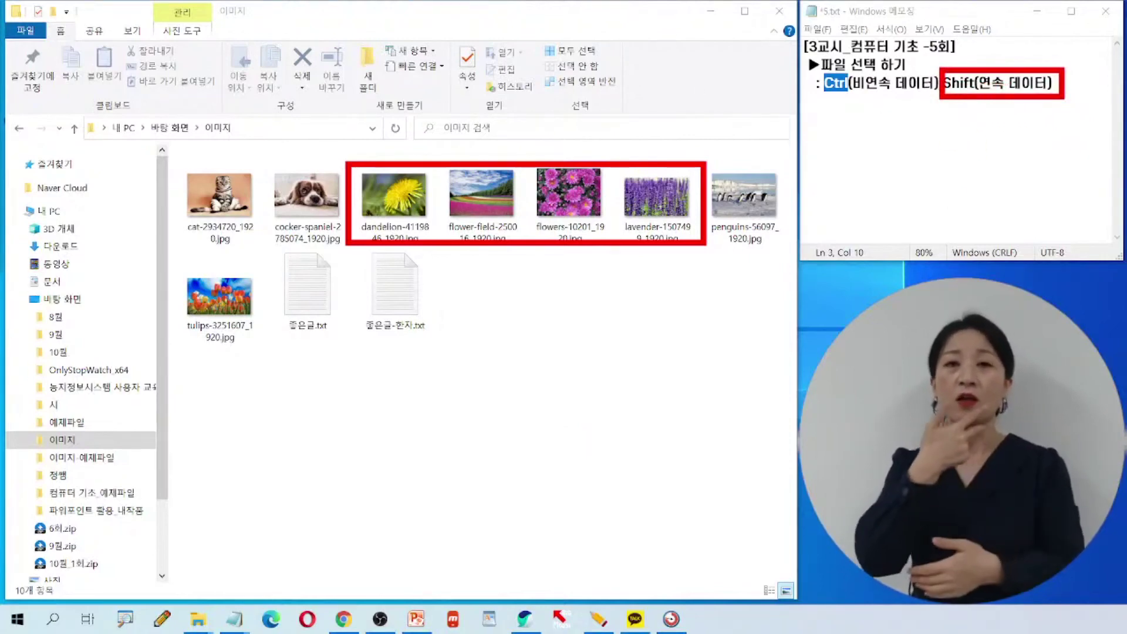
key("Escape")
- Switch to the Notepad notes and highlight the word "Shift" in the third line
left_click(502, 399)
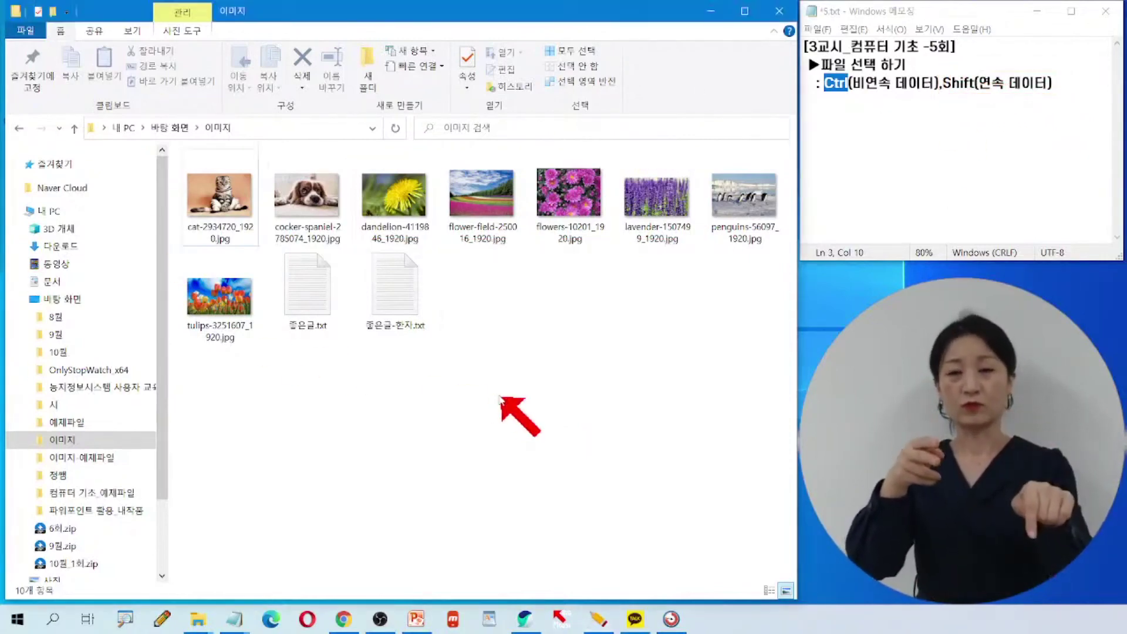
left_click(836, 121)
left_click_drag(944, 86, 974, 86)
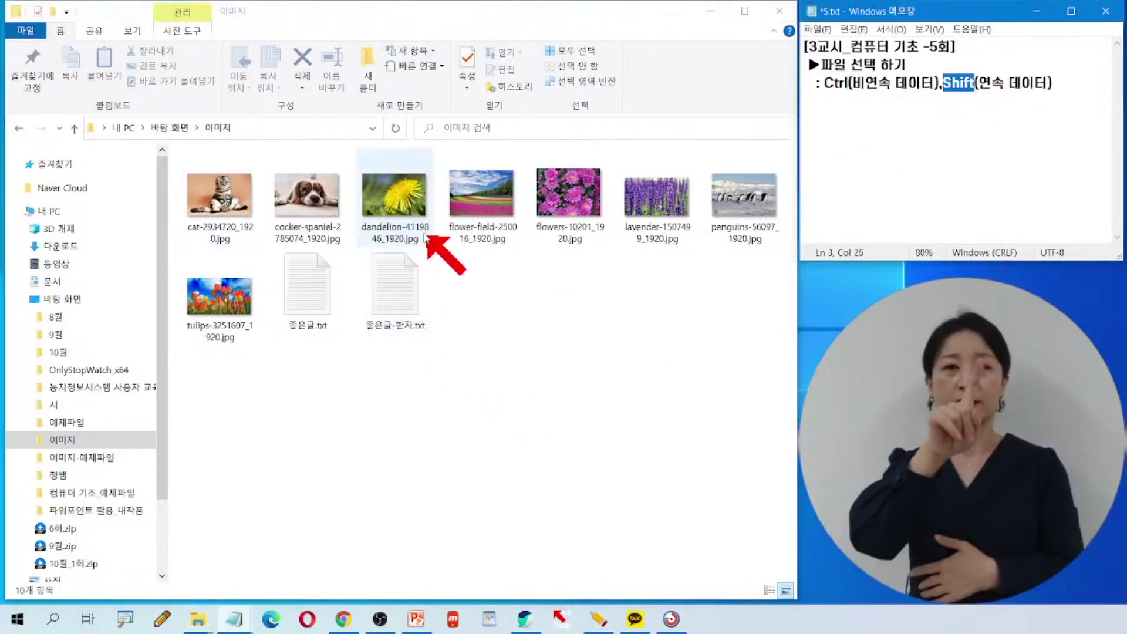
- Move the four consecutive flower images, from dandelion through lavender, from the 이미지 folder to the 사진 folder
left_click(401, 197)
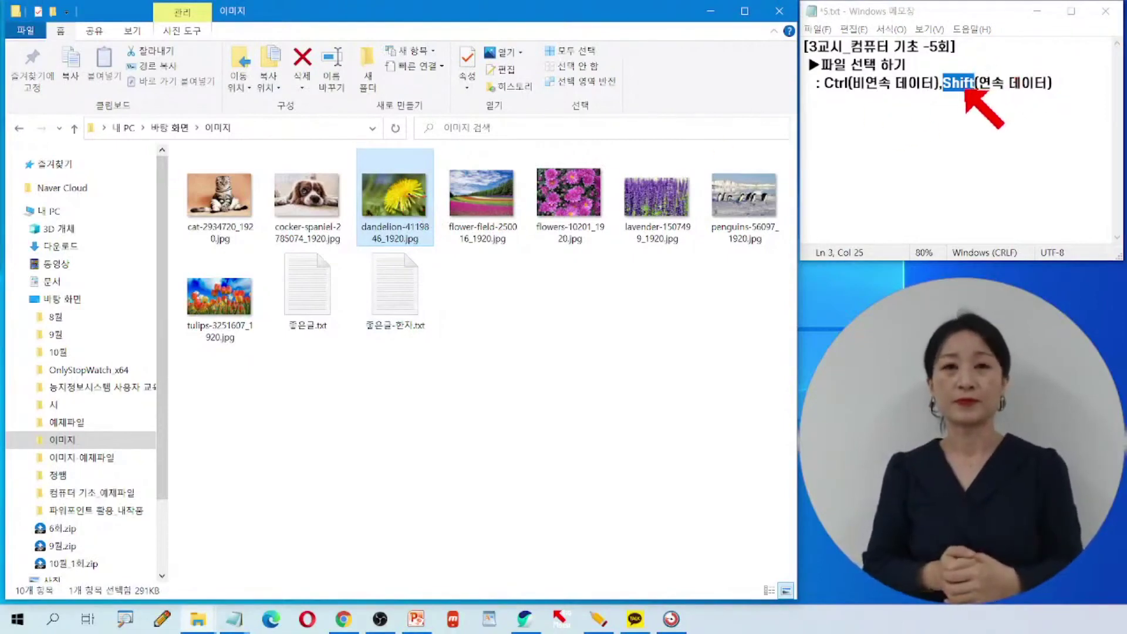
key("ctrl")
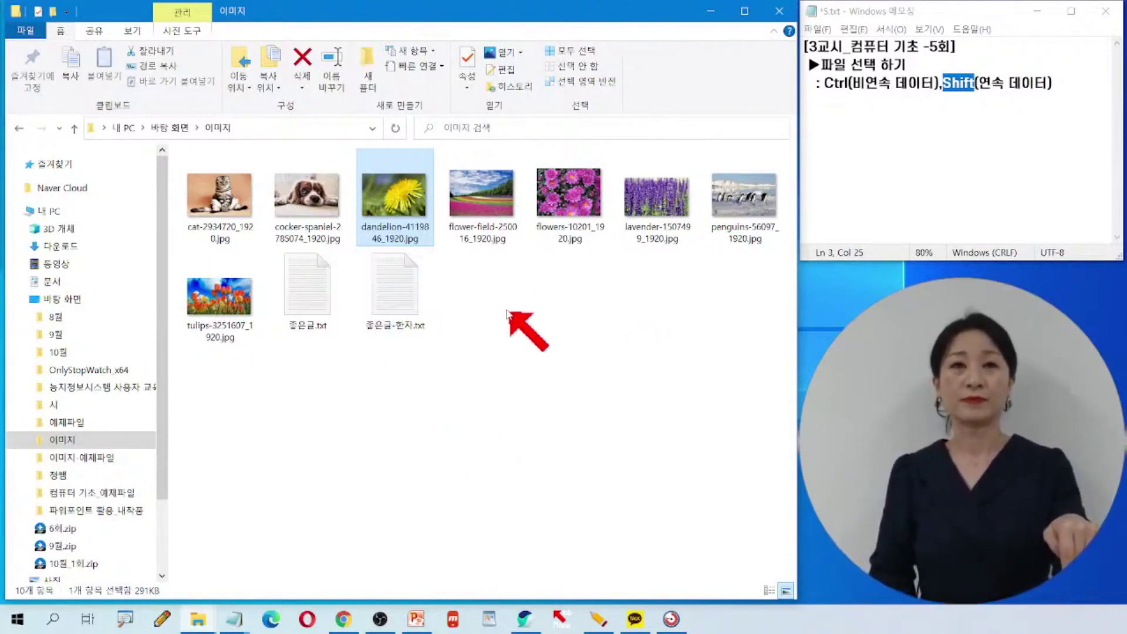
left_click(667, 197, "shift")
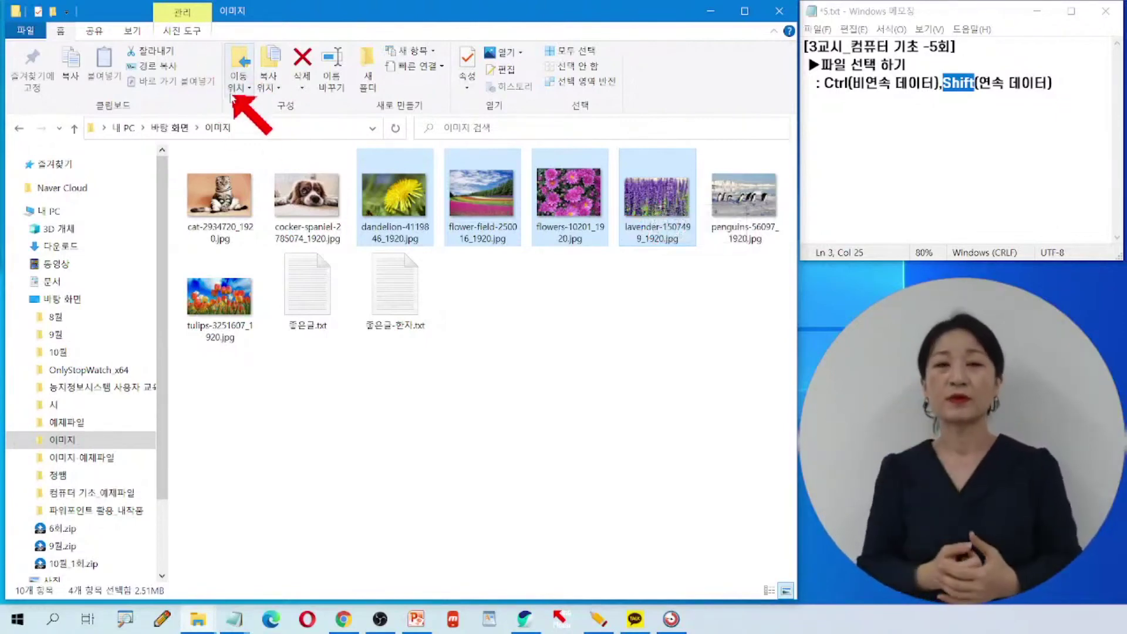
left_click(240, 78)
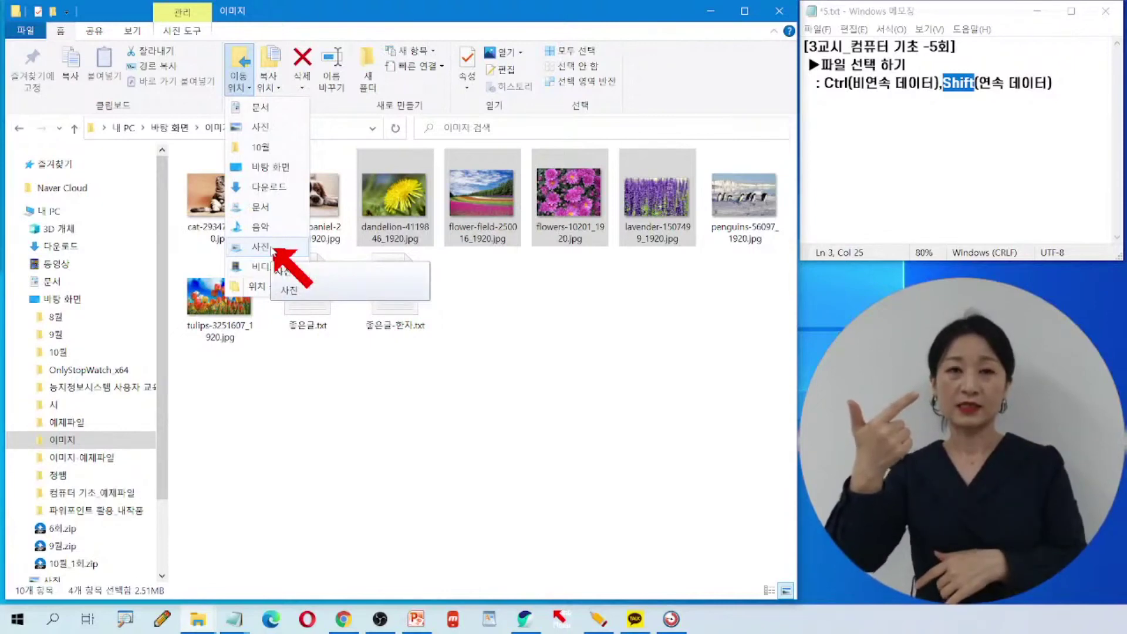
left_click(273, 248)
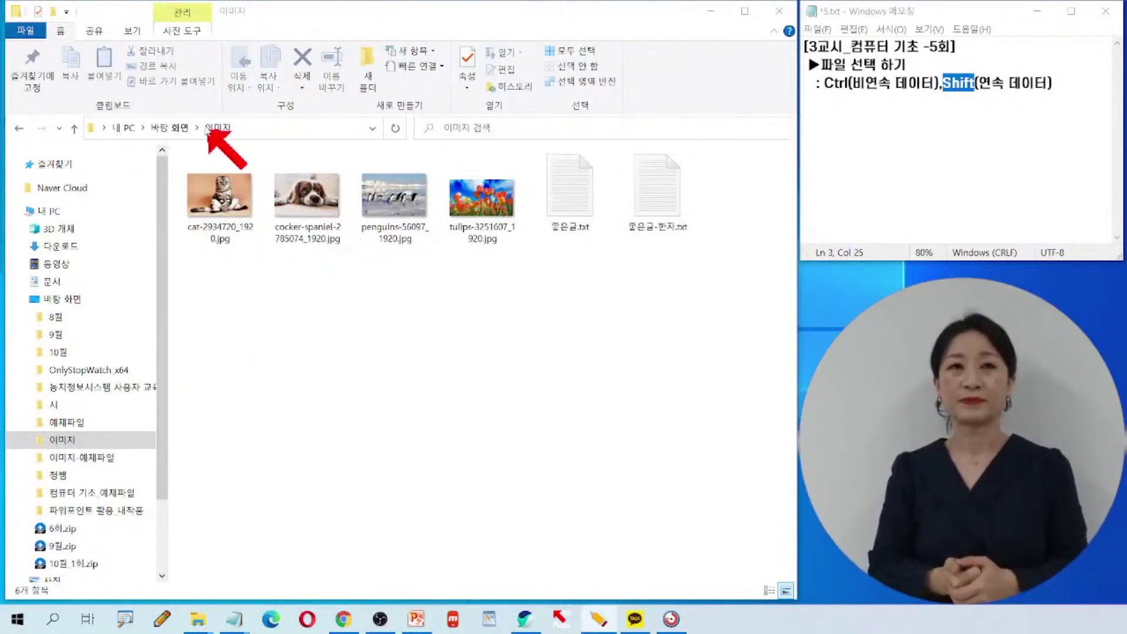
- Collapse the 바탕 화면 folder tree and open the 사진 folder to check the moved flower images
left_click_drag(197, 113, 259, 142)
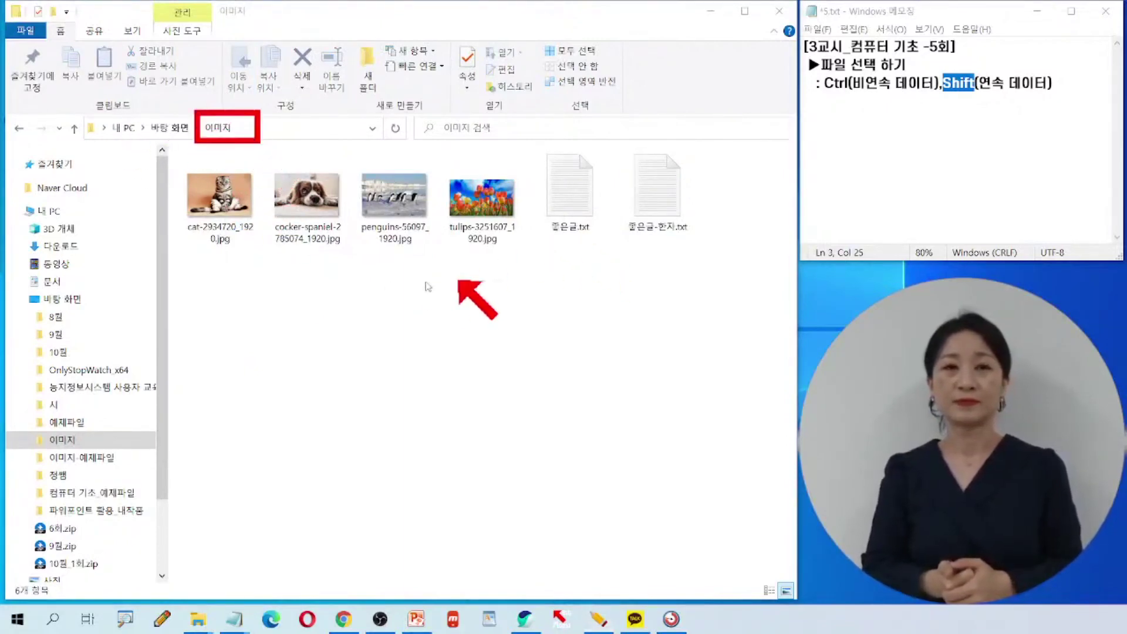
mouse_move(200, 265)
left_mouse_down()
mouse_move(372, 327)
mouse_move(704, 358)
left_mouse_up()
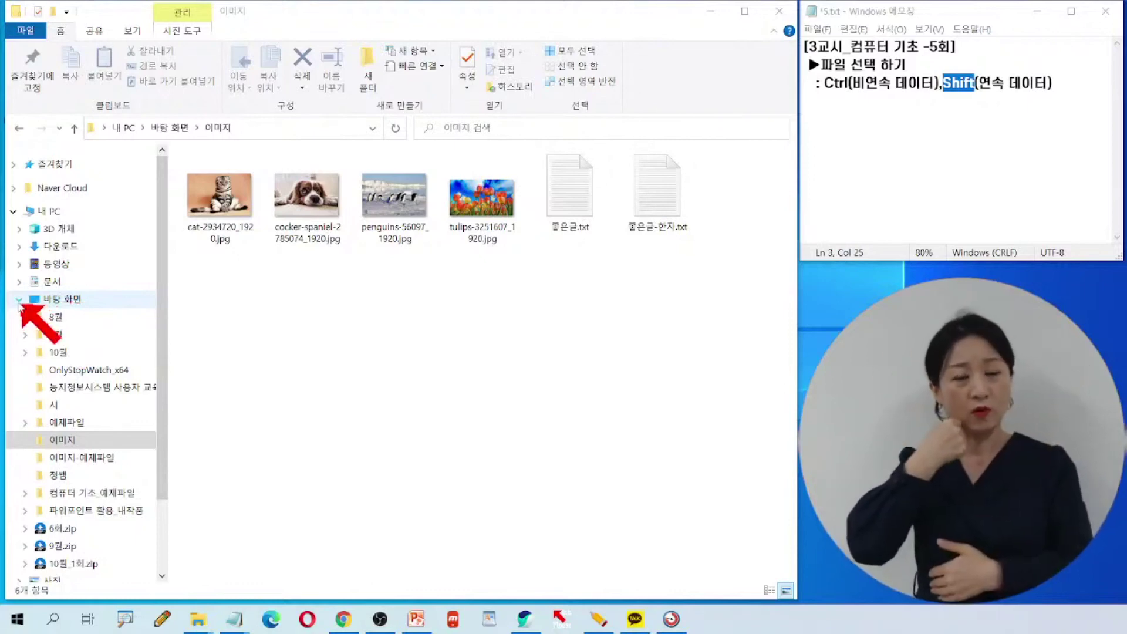
left_click(19, 300)
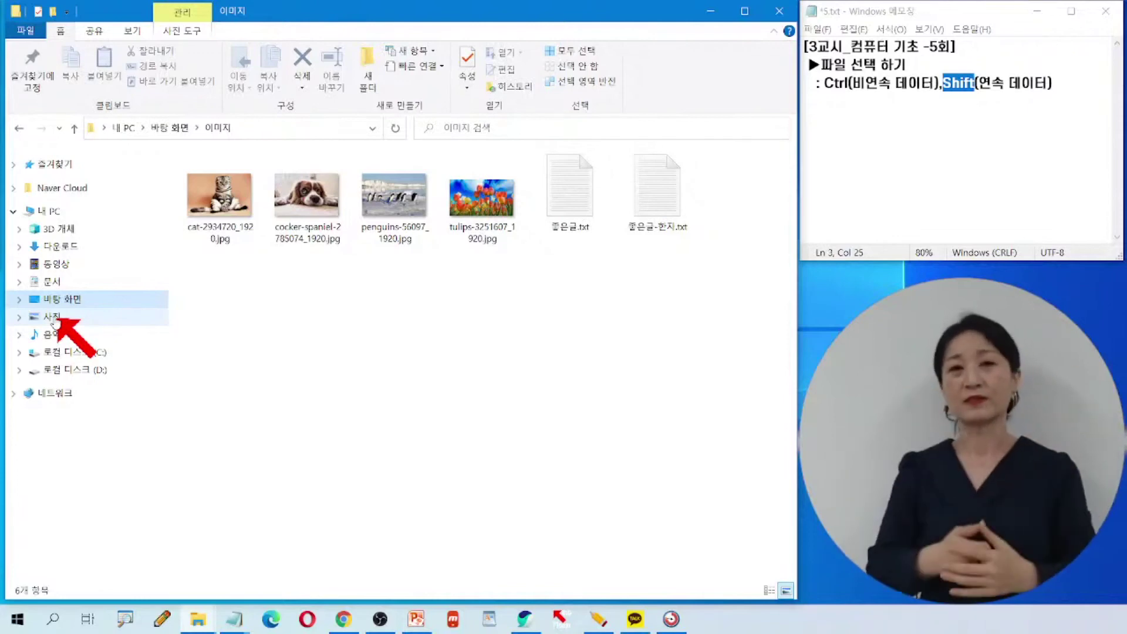
left_click(51, 318)
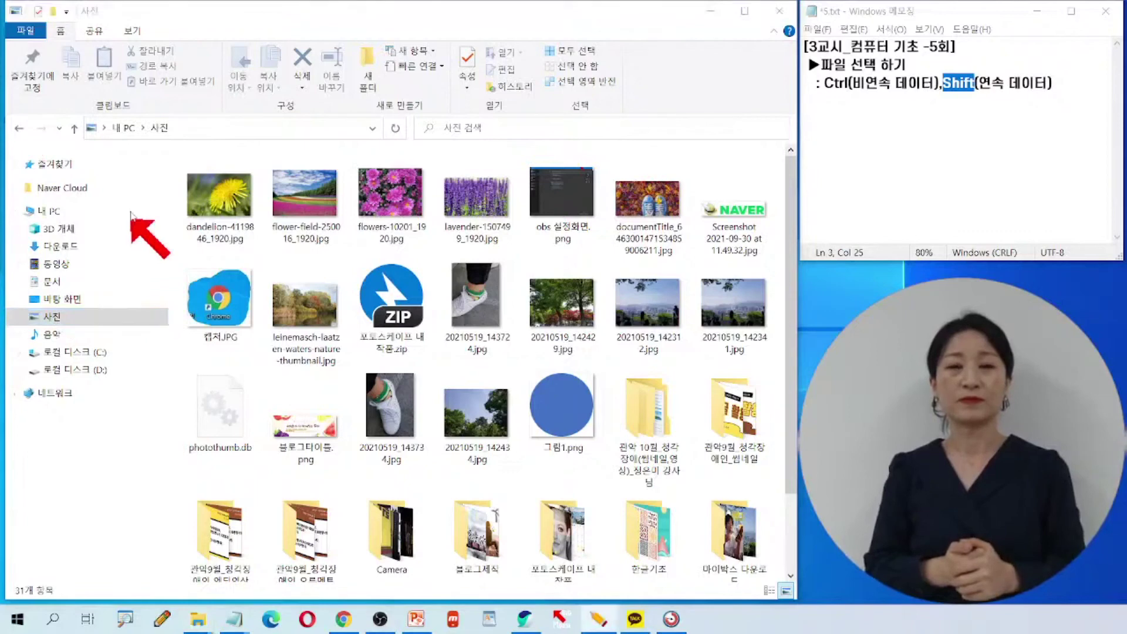
mouse_move(166, 154)
left_mouse_down()
mouse_move(176, 179)
mouse_move(528, 249)
left_mouse_up()
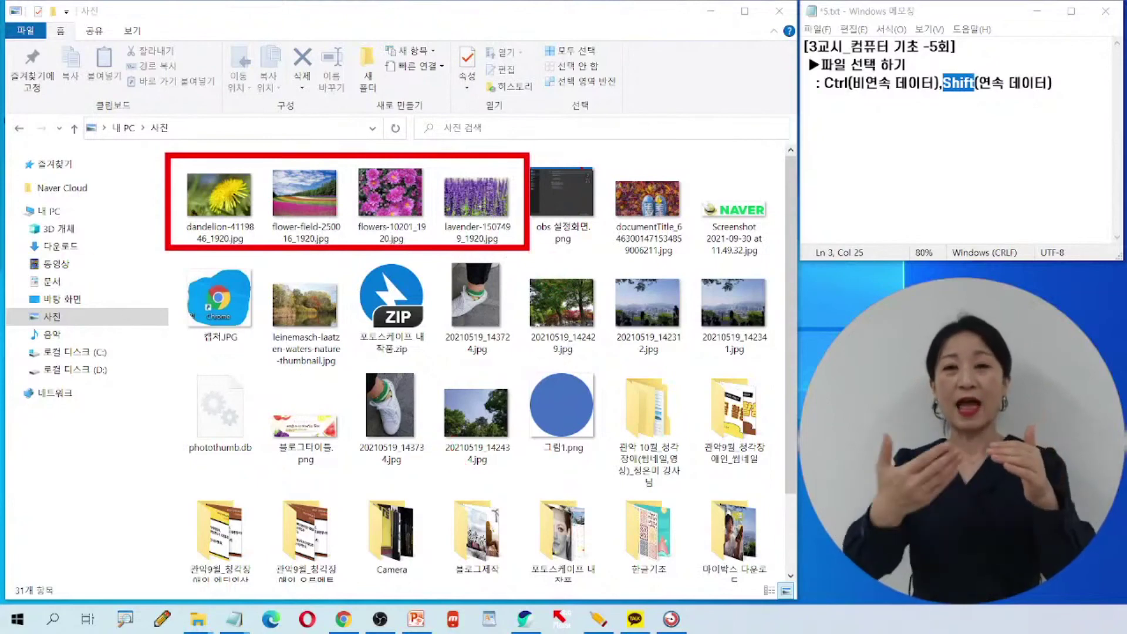
key("Escape")
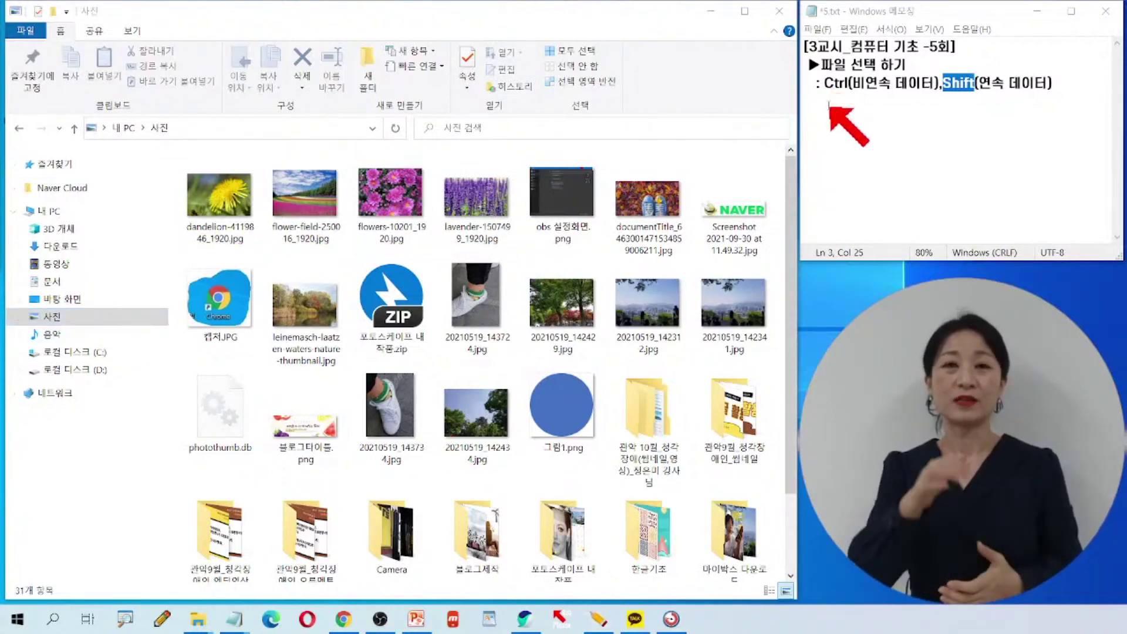
left_click(829, 105)
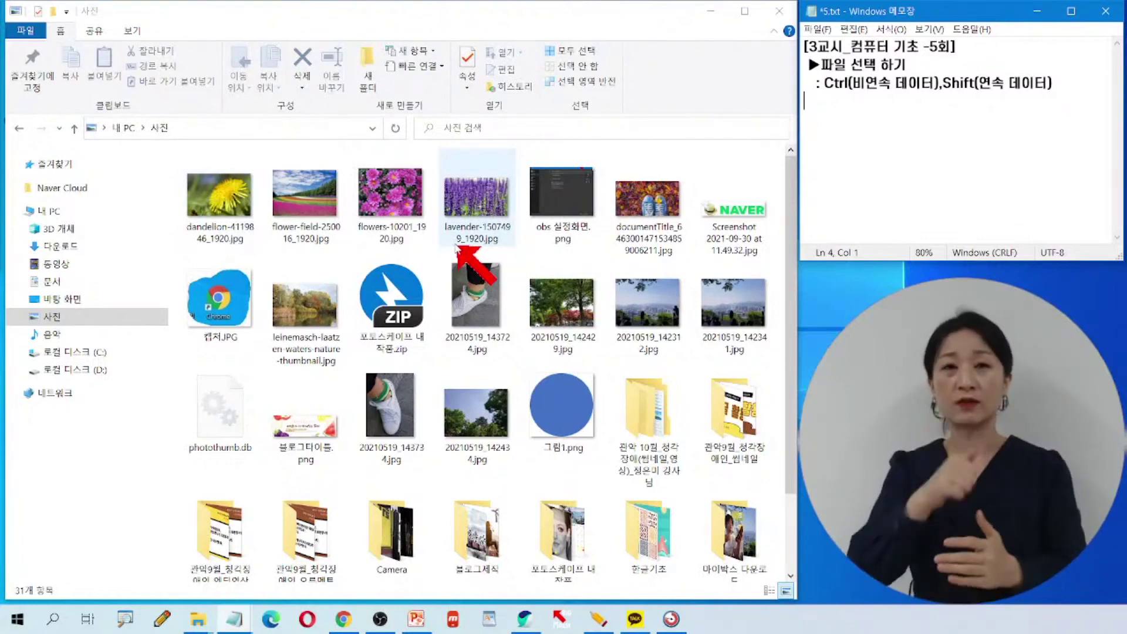
left_click_drag(943, 84, 973, 84)
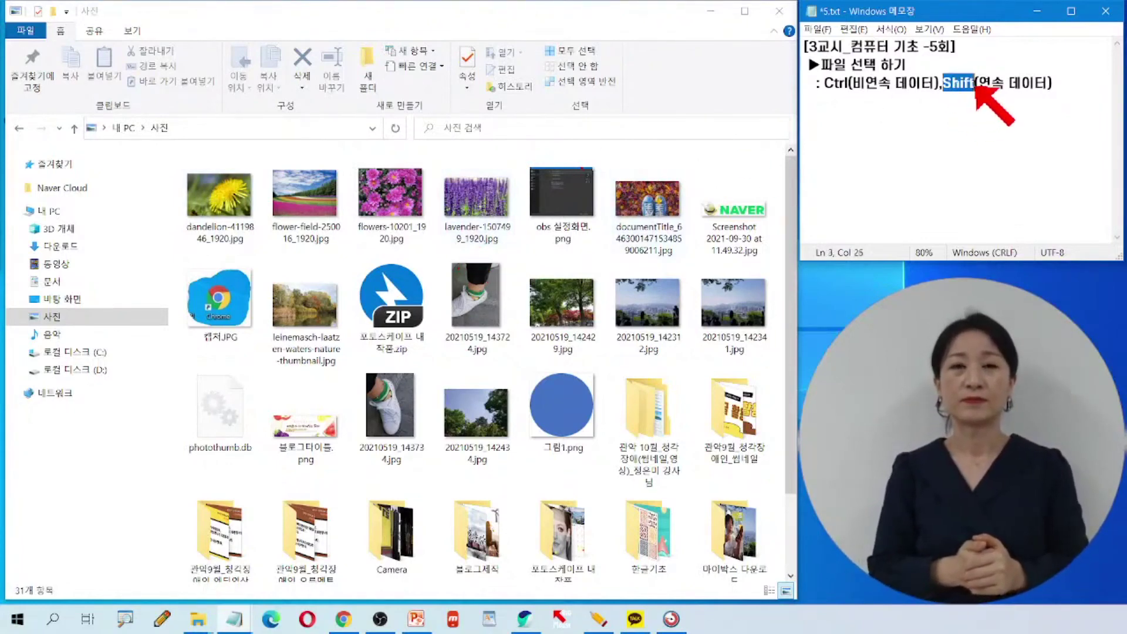
left_click(960, 154)
- Select the four consecutive images from dandelion through lavender in the 사진 folder and copy them to the clipboard
left_click(224, 201)
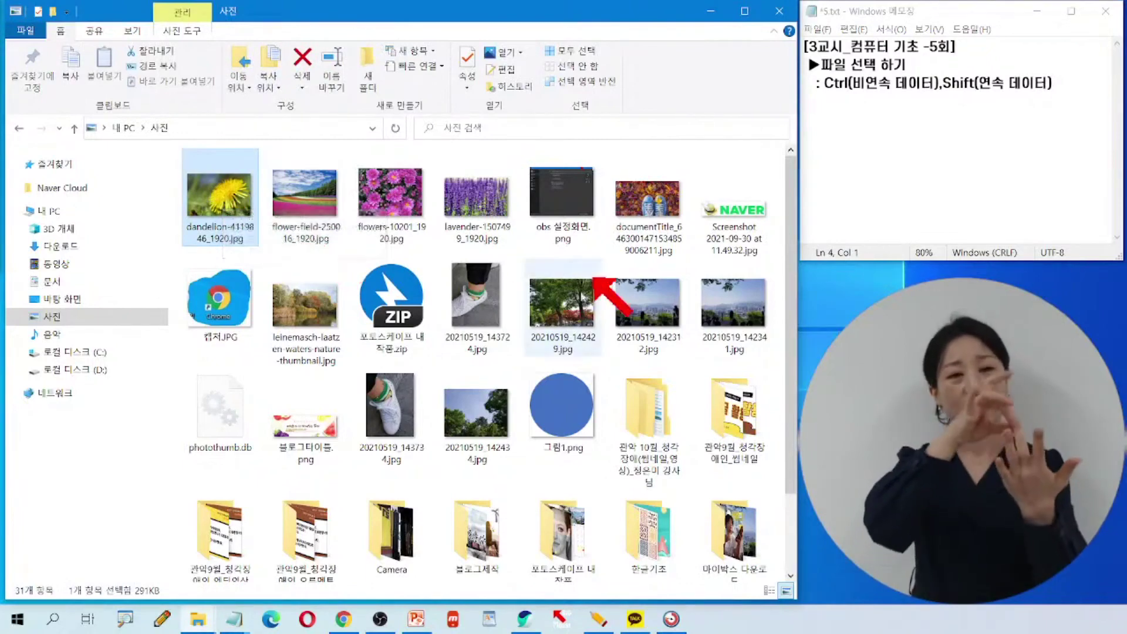
left_click(481, 200, "shift")
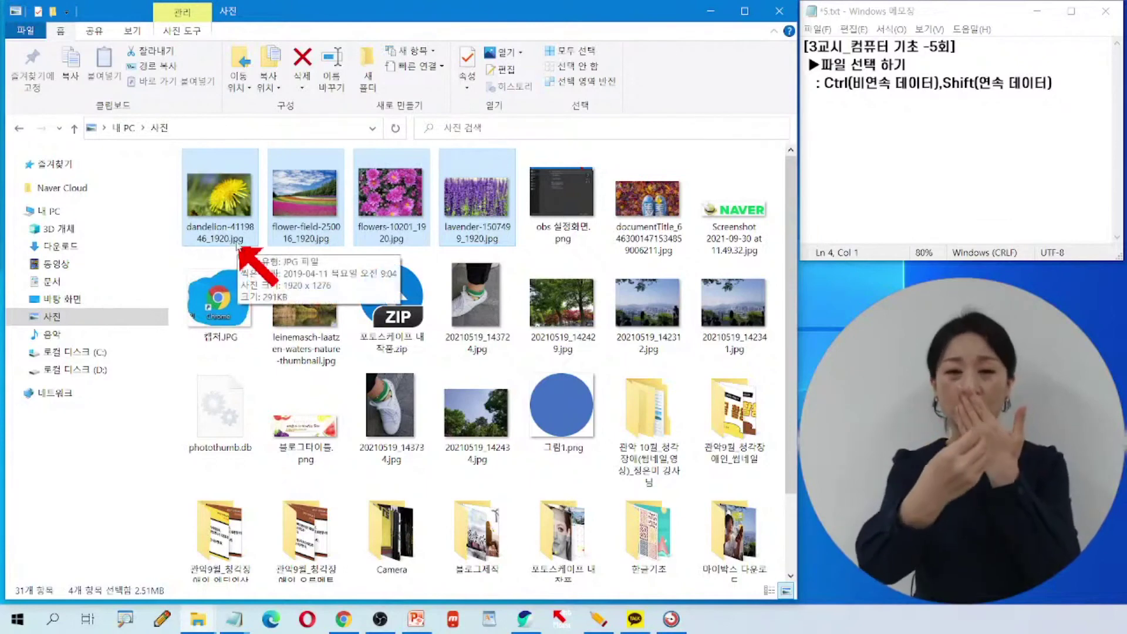
right_click(306, 170)
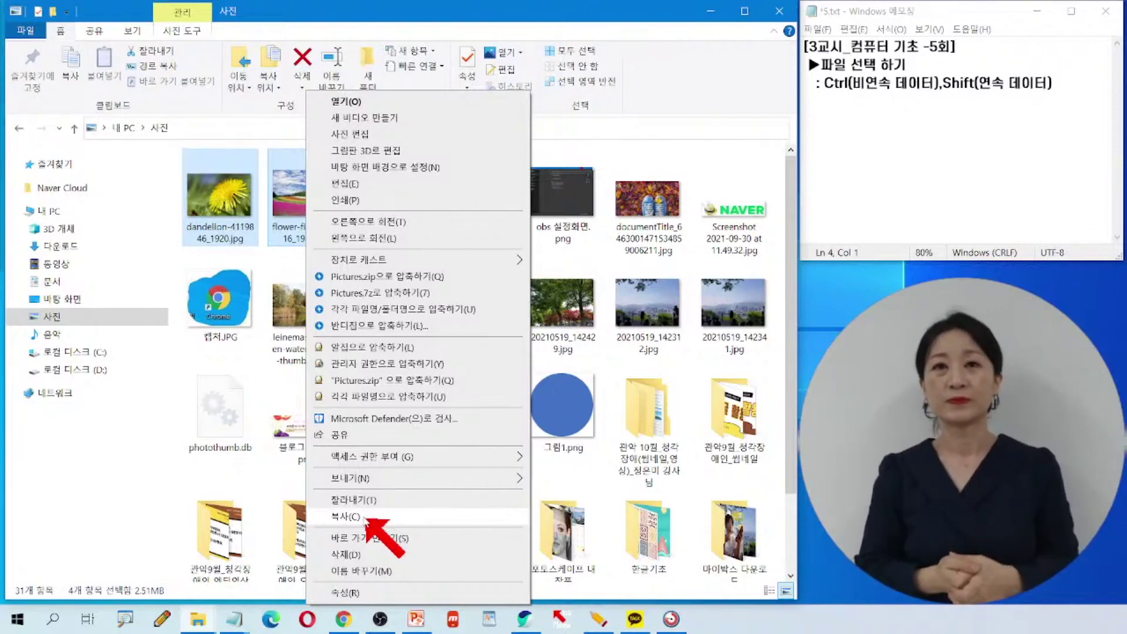
left_click(363, 517)
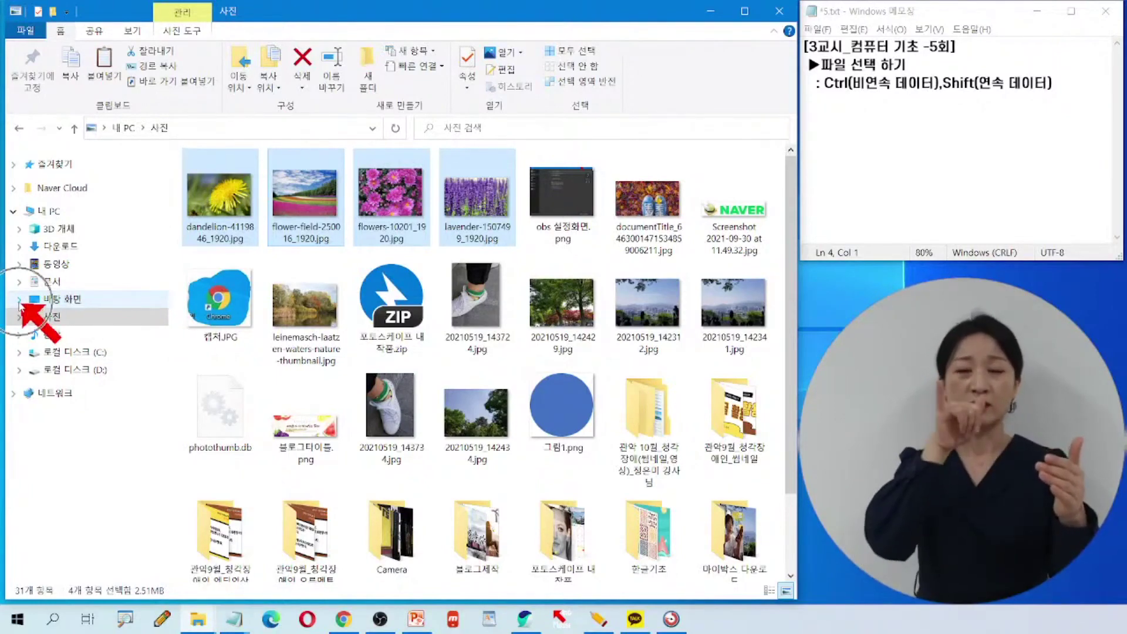
- Open the 이미지-예제파일 folder under 바탕 화면 and paste the four copied flower images into it
left_click(20, 299)
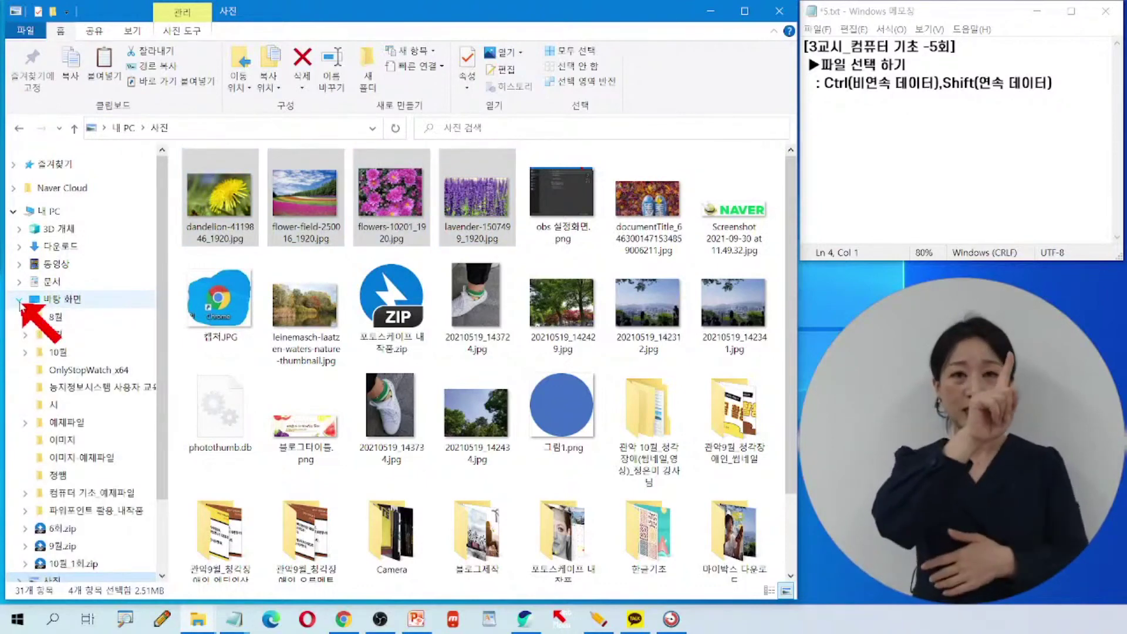
left_click(104, 462)
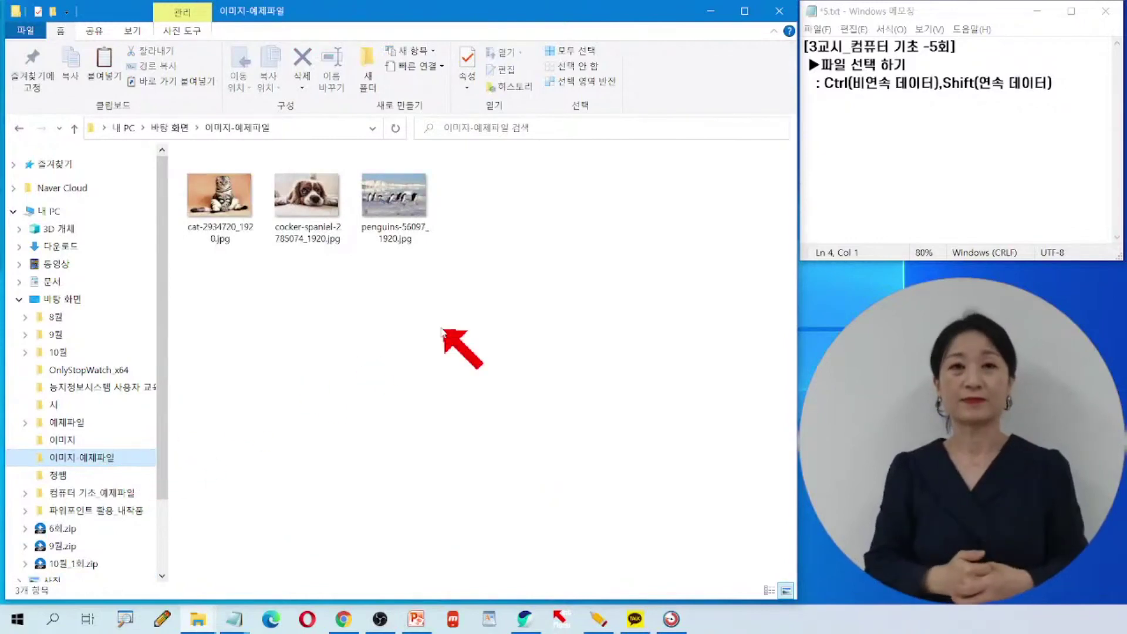
left_click(432, 350)
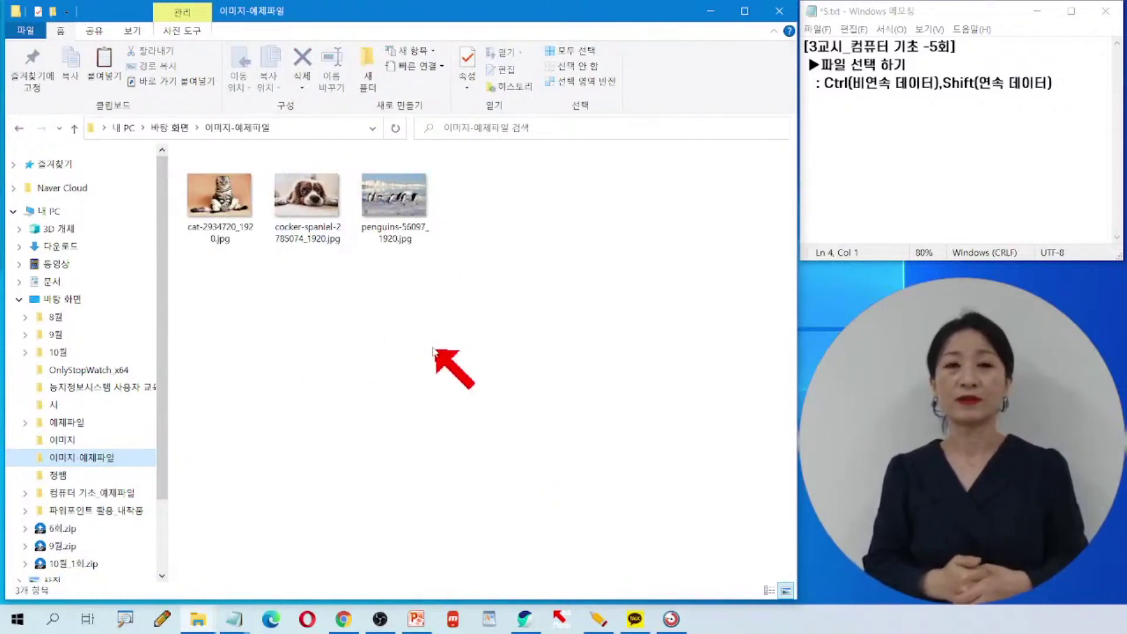
right_click(433, 350)
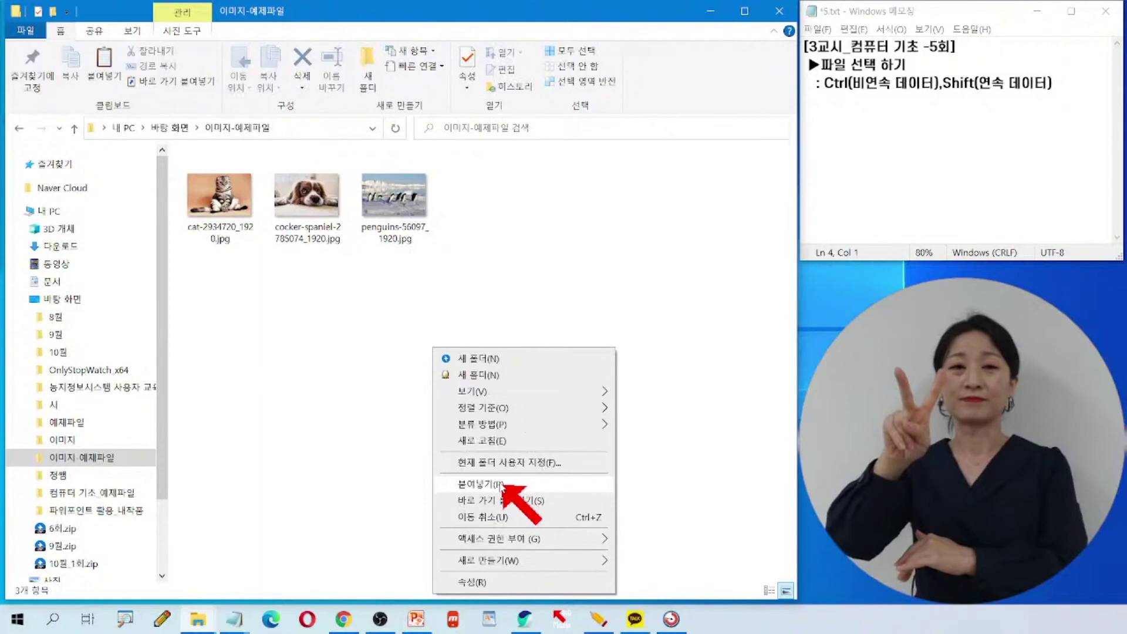
left_click(500, 485)
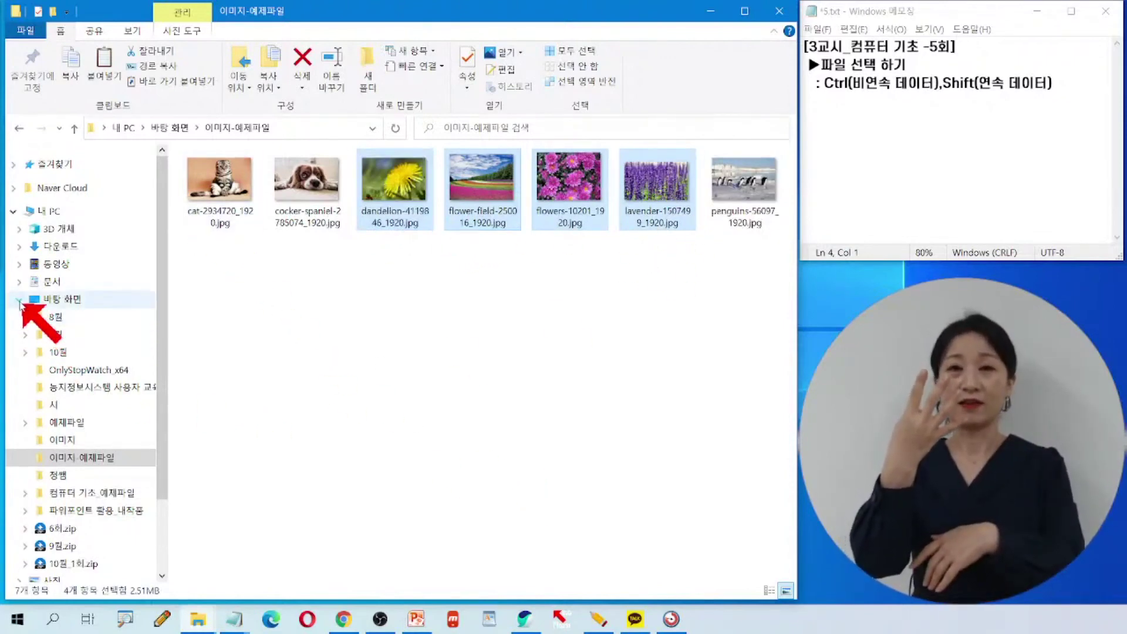
- Check the original flower images in the 사진 folder and return to the 이미지-예제파일 folder
left_click(19, 299)
left_click(59, 317)
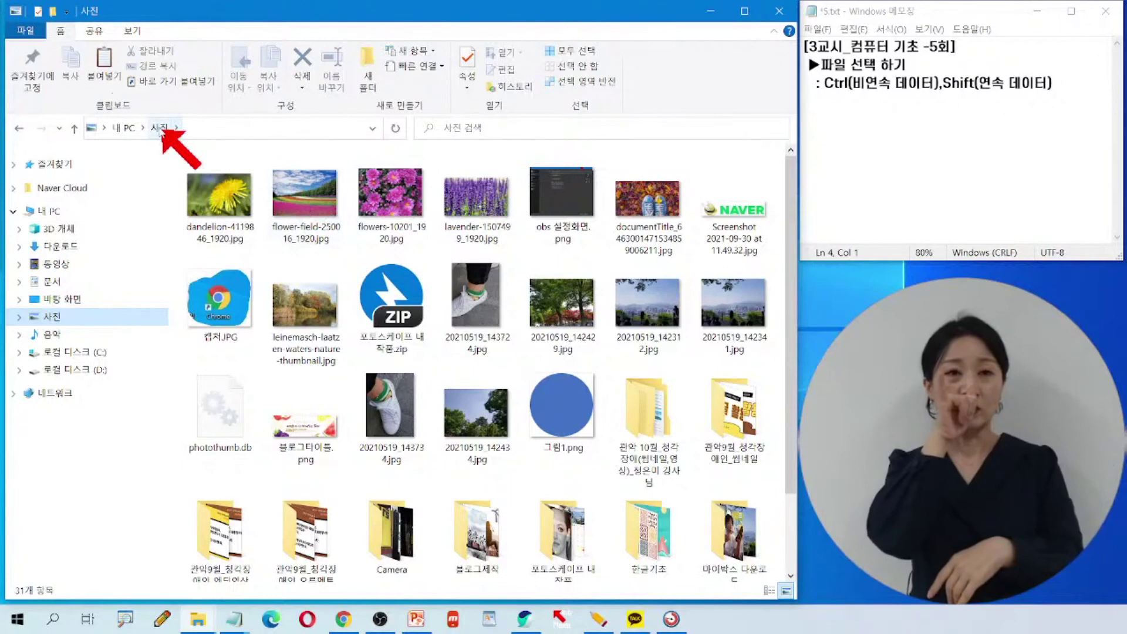
left_click(19, 127)
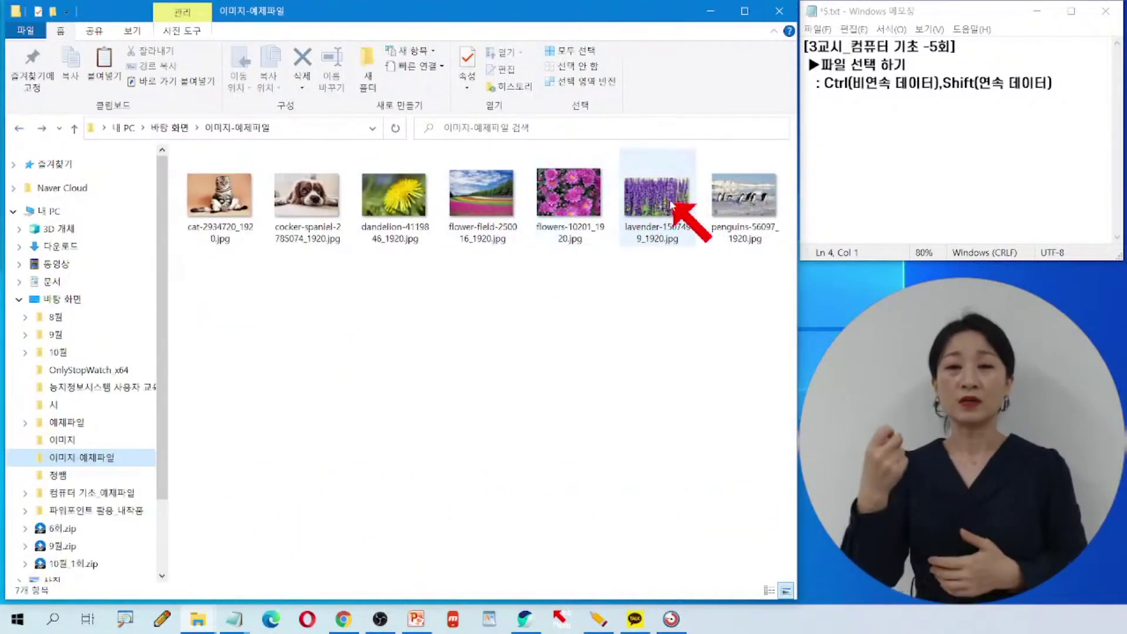
key("ctrl")
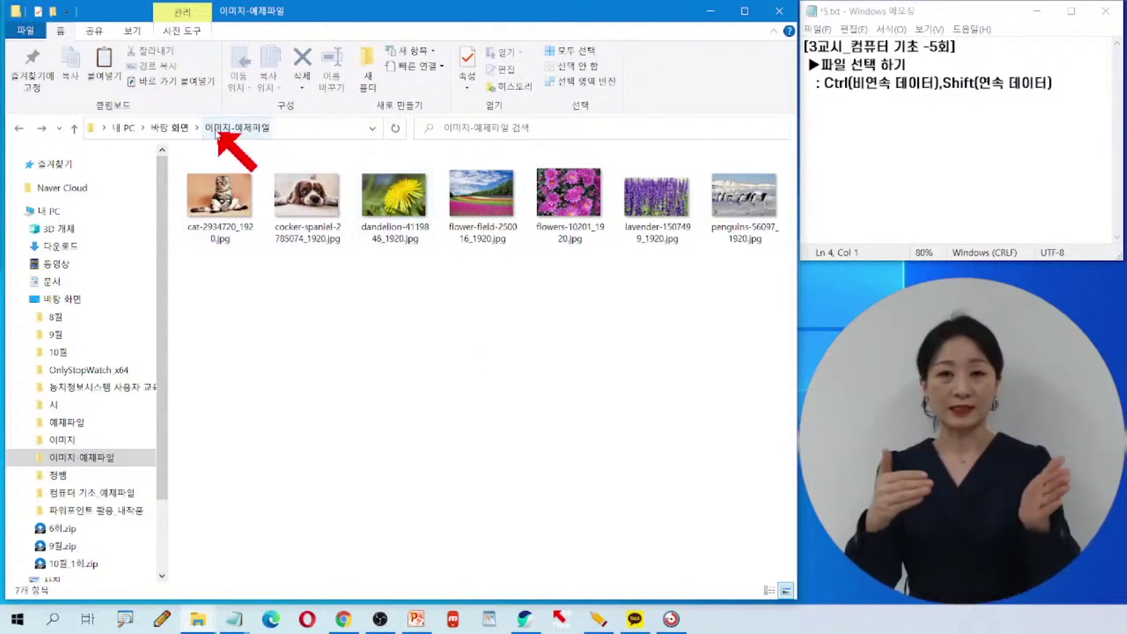
key("ctrl")
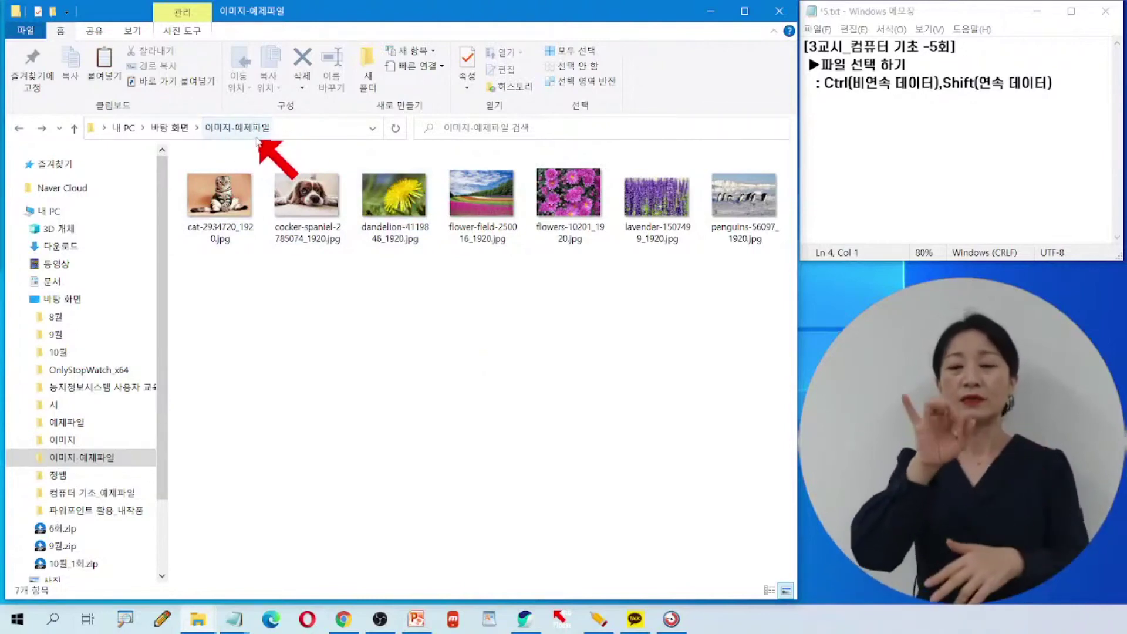
key("ctrl")
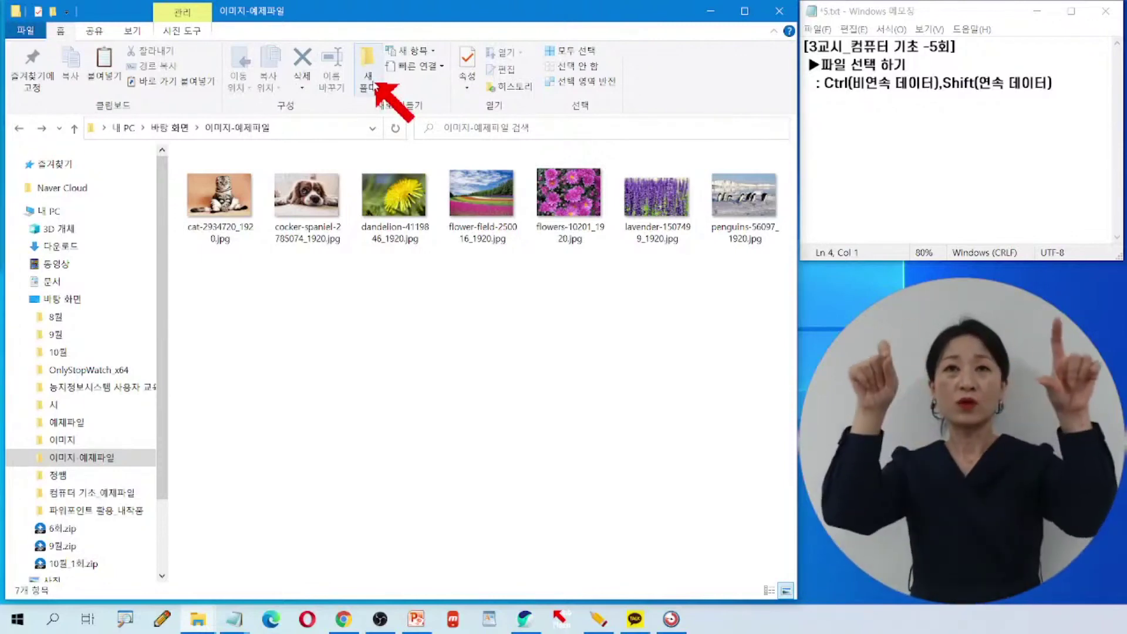
left_click(366, 82)
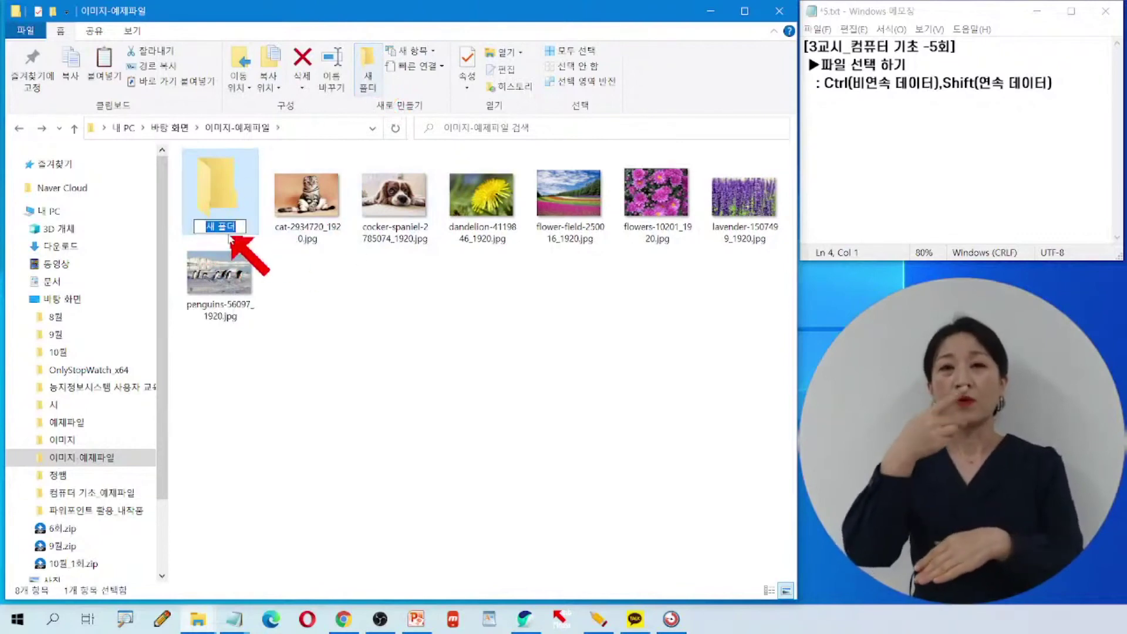
left_click(371, 311)
left_click(231, 202)
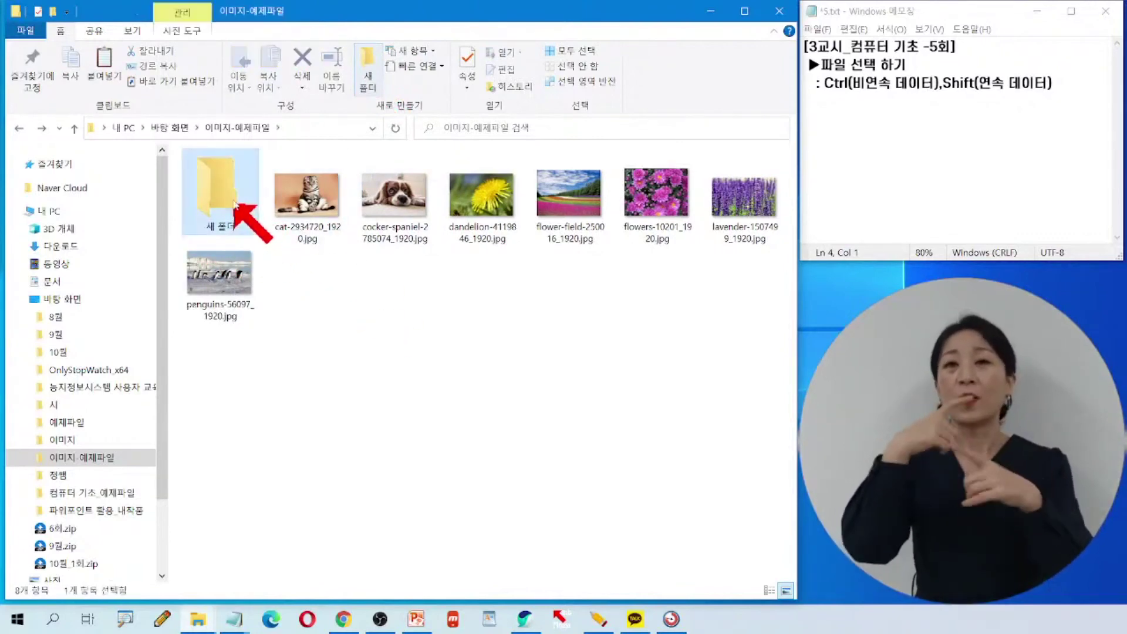
left_click(299, 60)
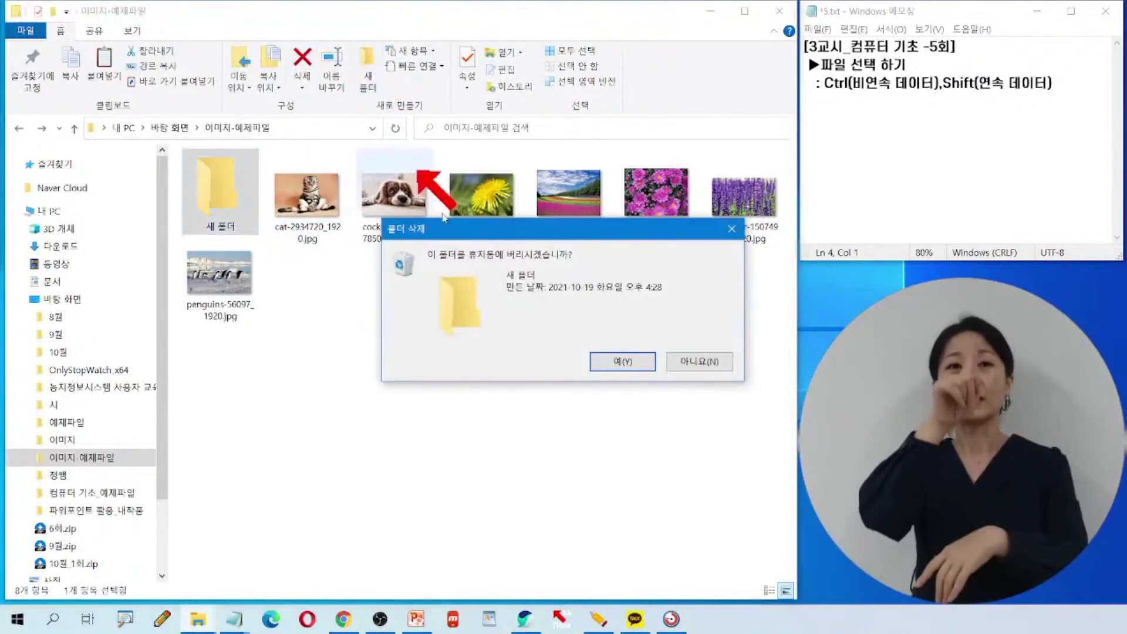
left_click(609, 359)
left_click(451, 335)
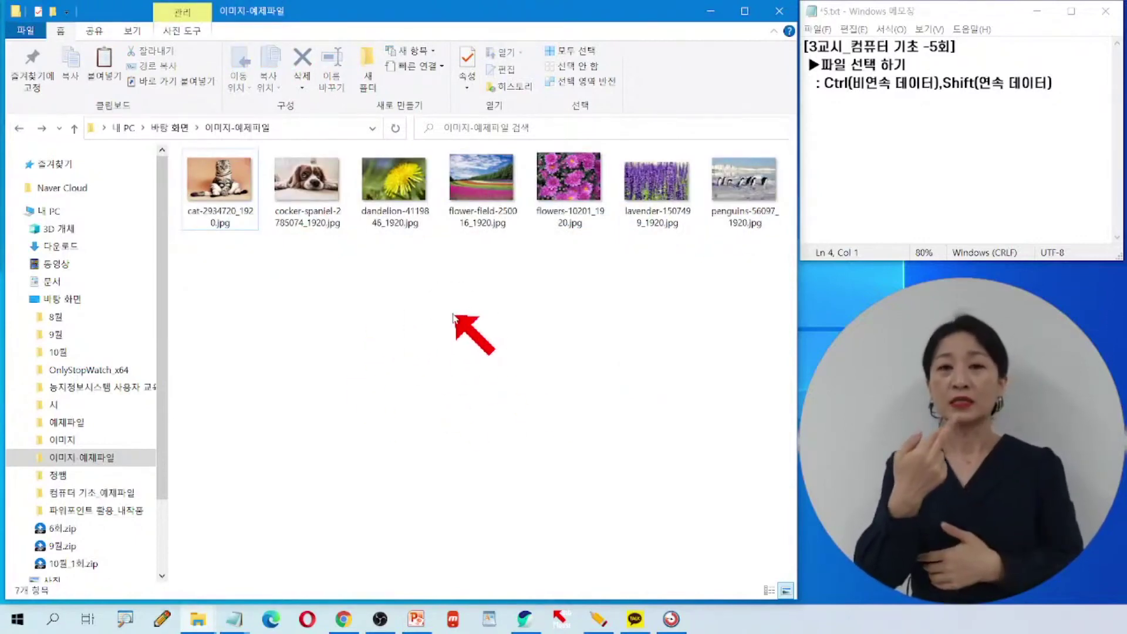
right_click(453, 315)
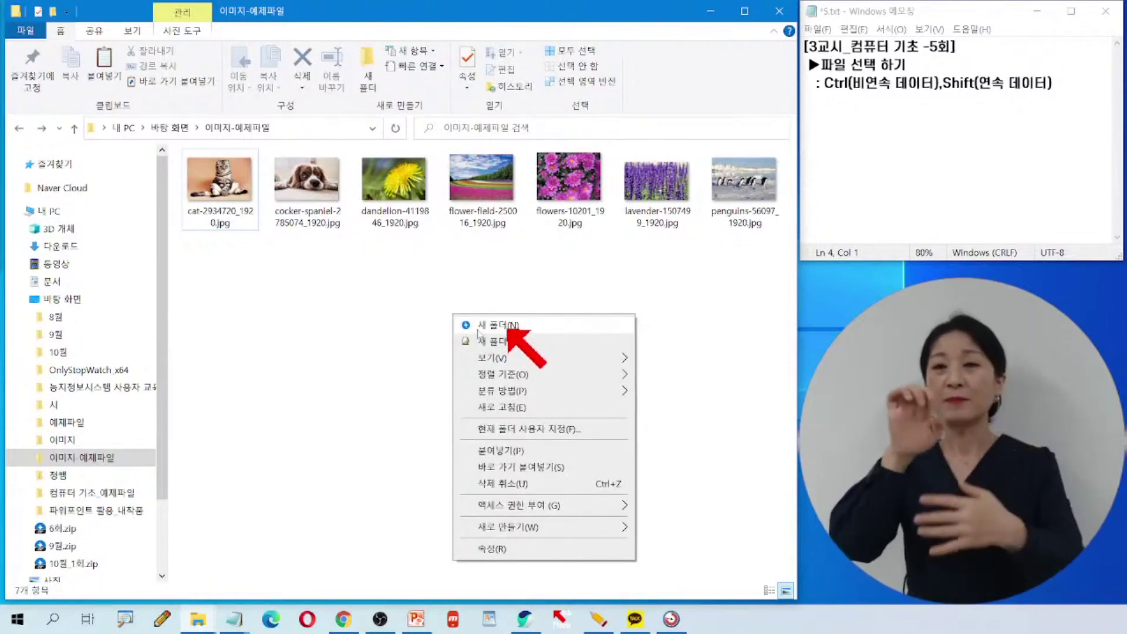
left_click(377, 333)
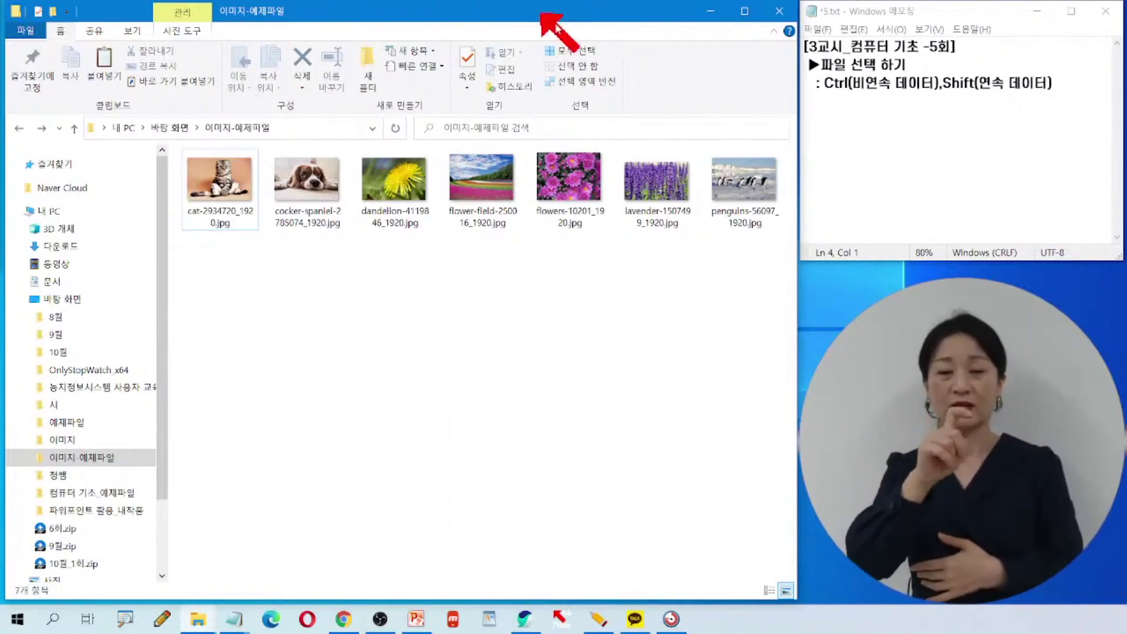
- Create a new folder named 꽃 in the 이미지-예제파일 folder
left_click(375, 61)
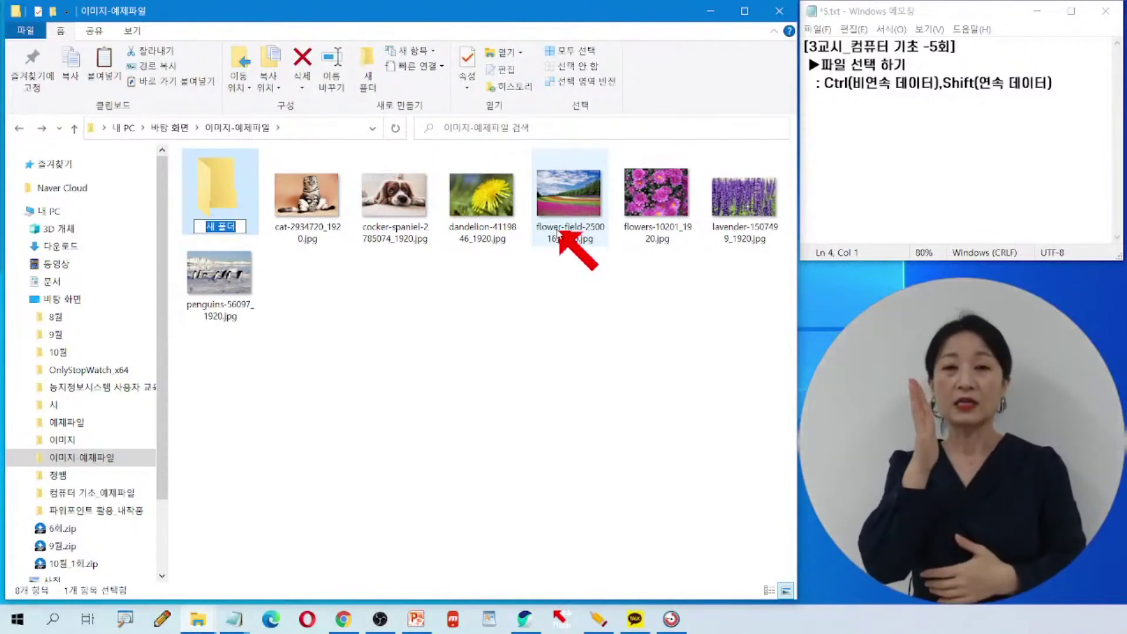
type("Rhd")
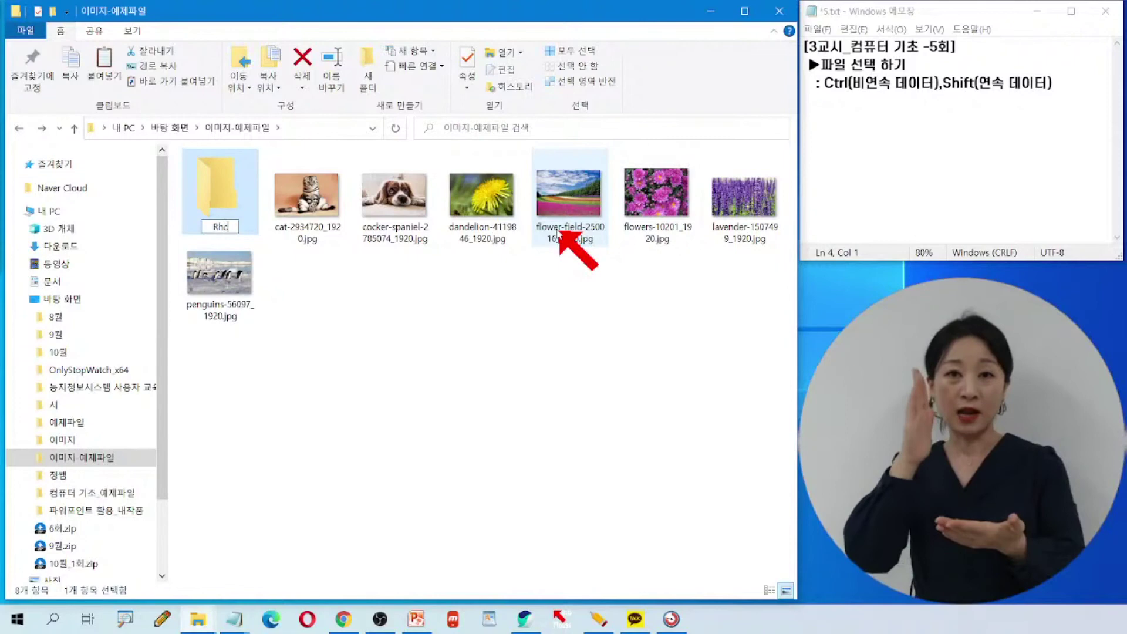
key("BackSpace")
key("BackSpace")
key("BackSpace")
type("ㄱ")
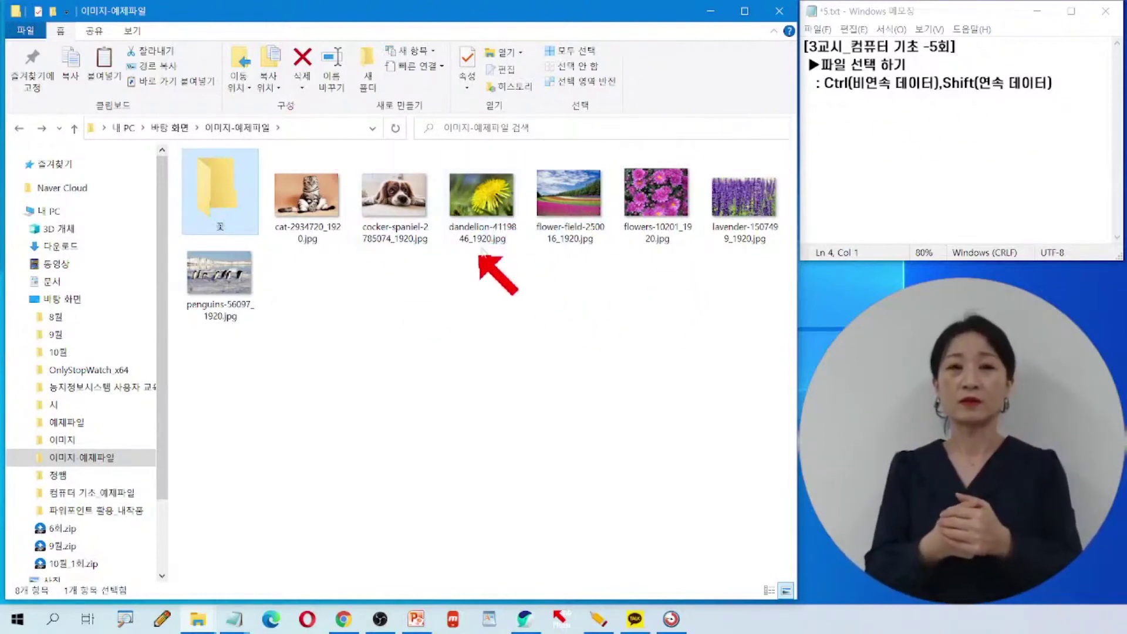
- Select the four consecutive flower images from dandelion through lavender and move them into the 꽃 folder
left_click(487, 203)
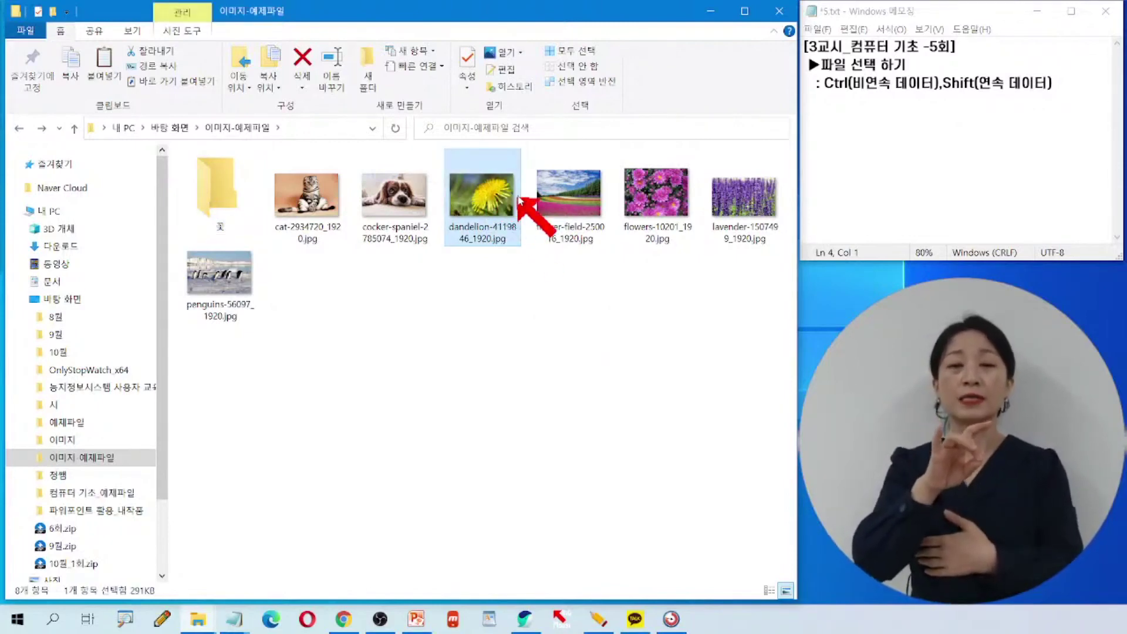
left_click(748, 208, "shift")
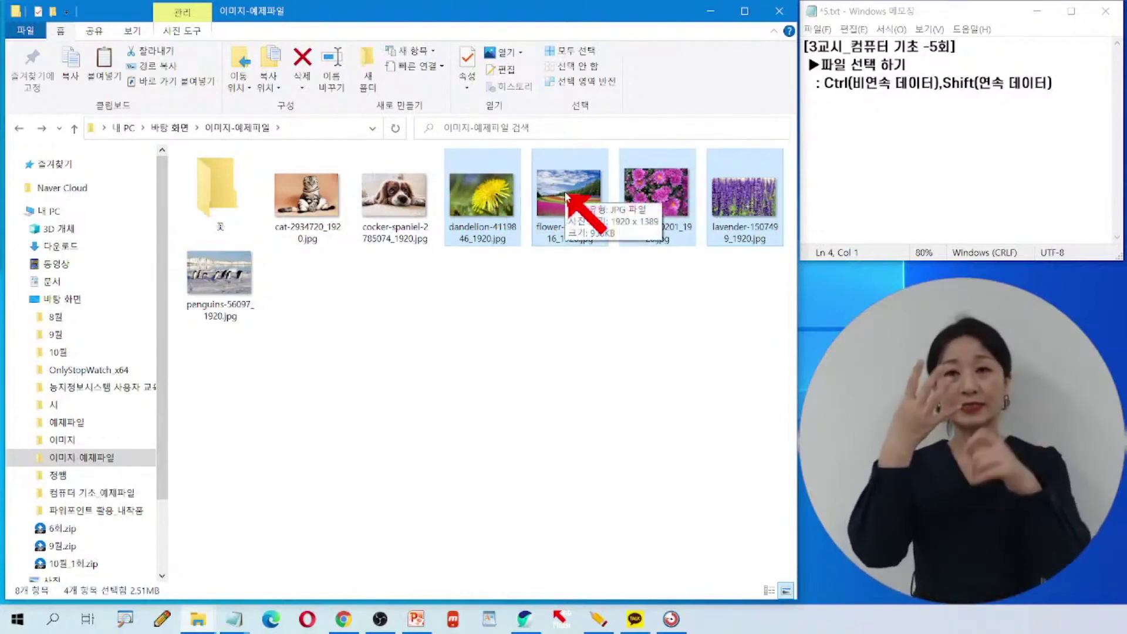
left_click_drag(567, 196, 222, 207)
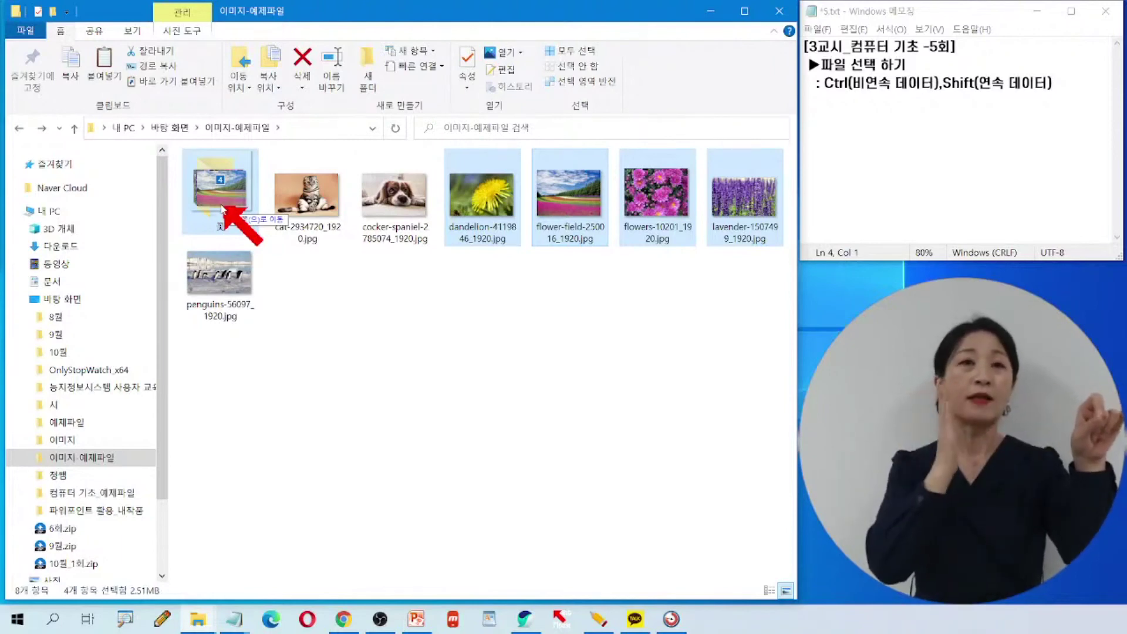
left_click_drag(222, 207, 222, 206)
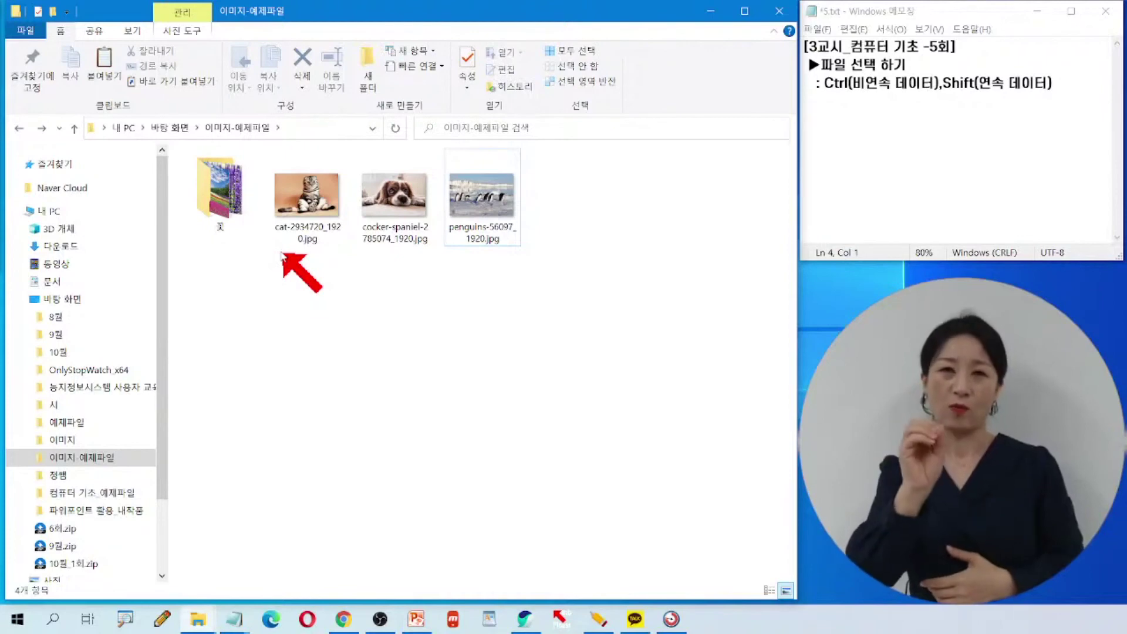
- Open the 꽃 folder to check the moved flower images
left_click(232, 206)
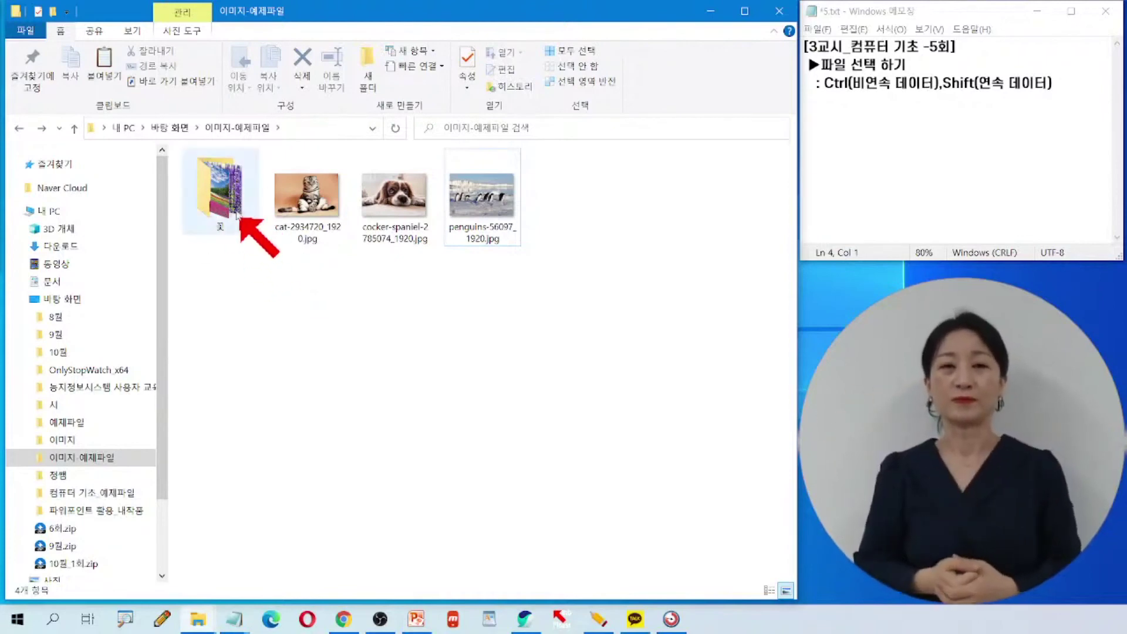
left_click(478, 202)
left_click(235, 206)
double_click(225, 192)
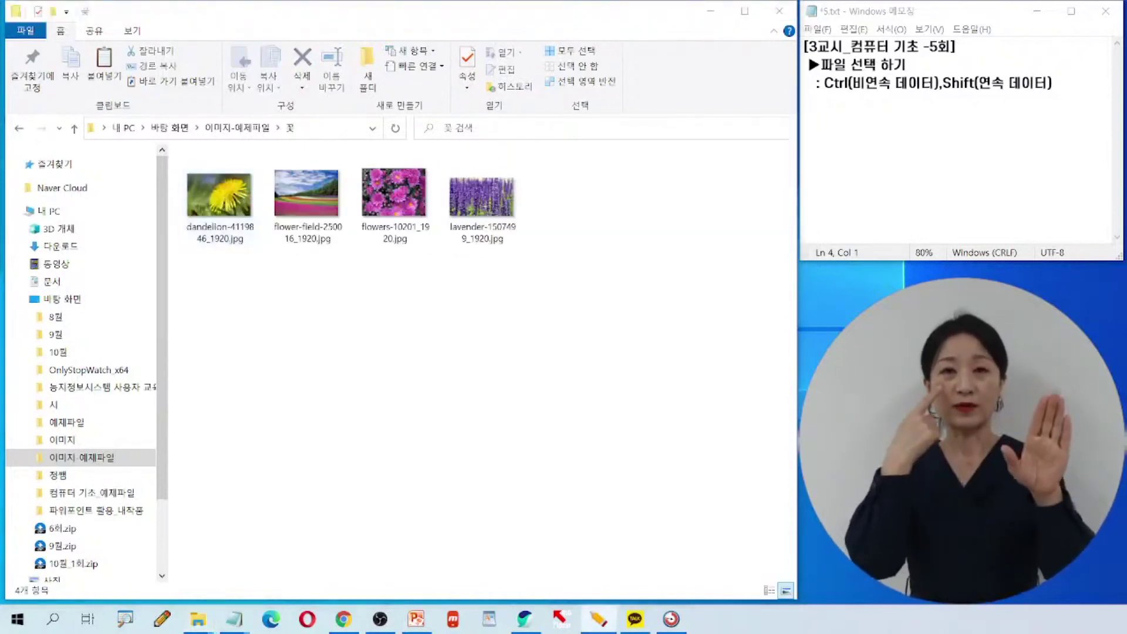
mouse_move(136, 113)
left_mouse_down()
mouse_move(367, 144)
mouse_move(327, 141)
left_mouse_up()
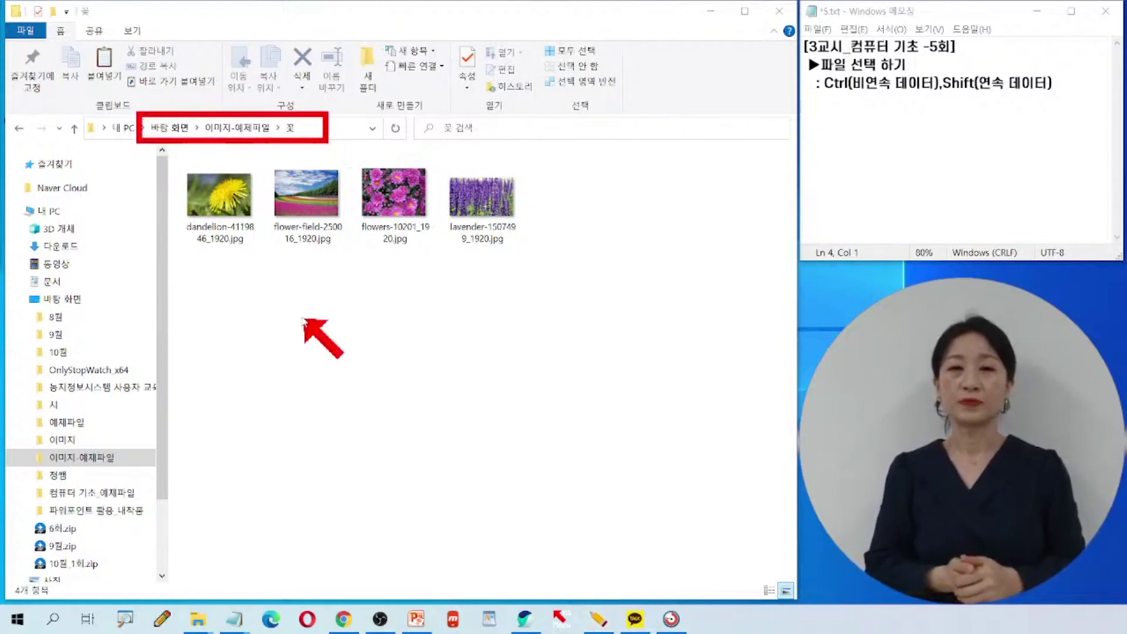
key("ctrl")
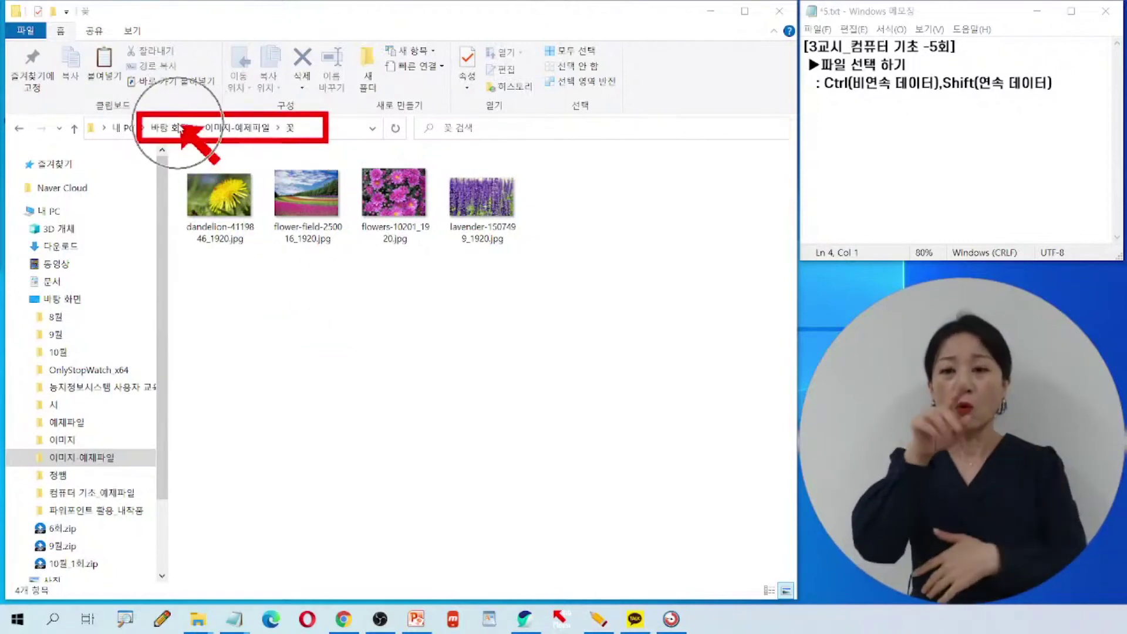
key("ctrl")
key("ctrl")
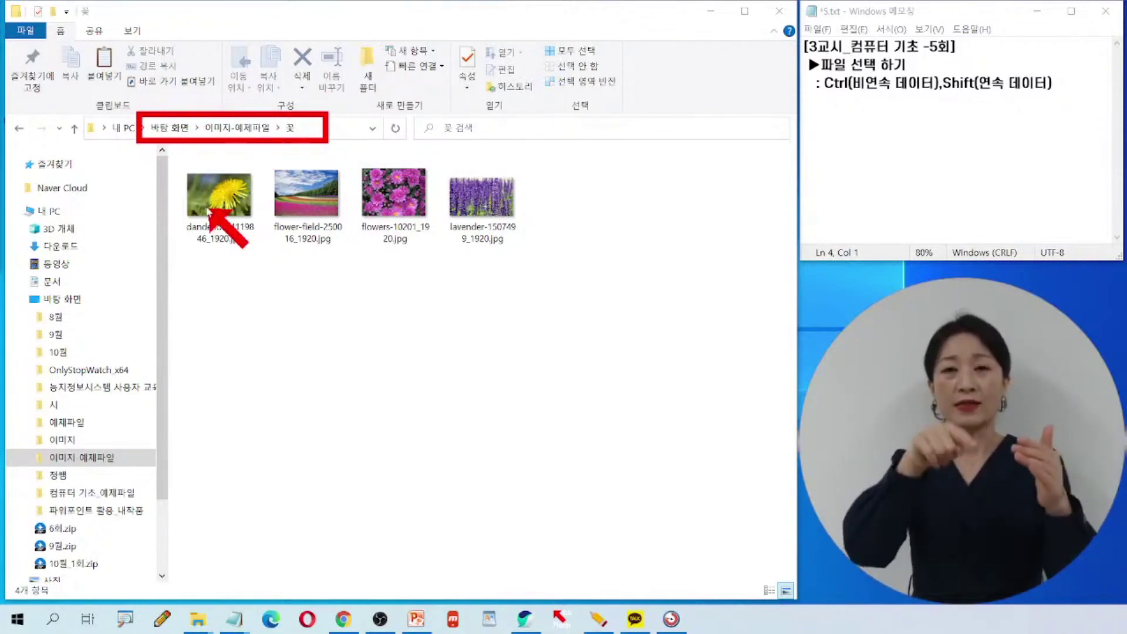
key("ctrl")
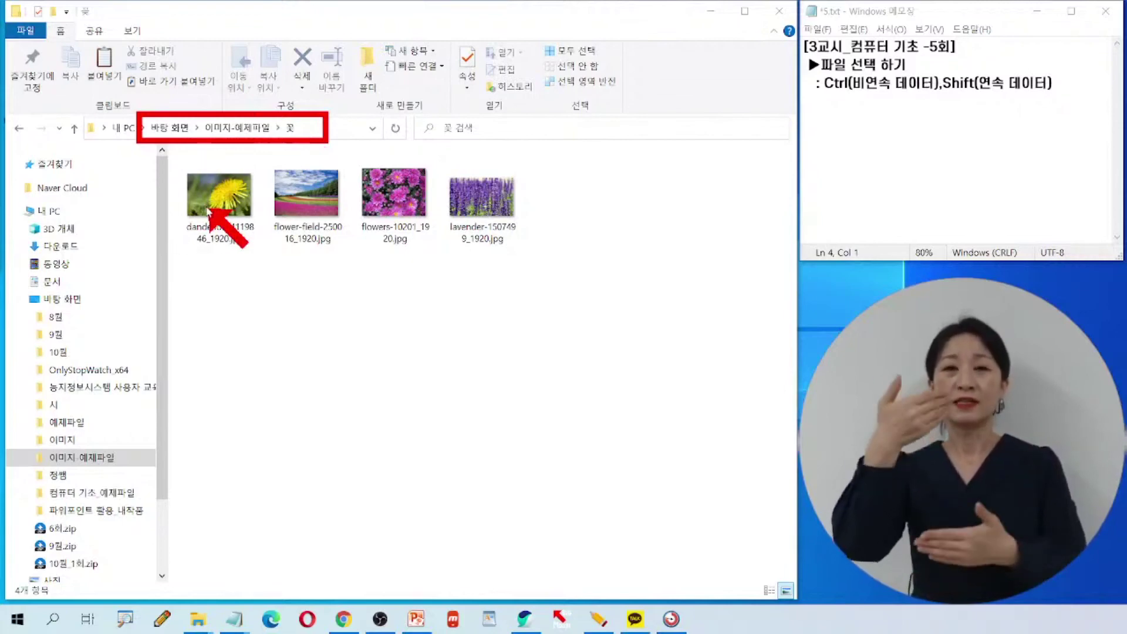
key("Escape")
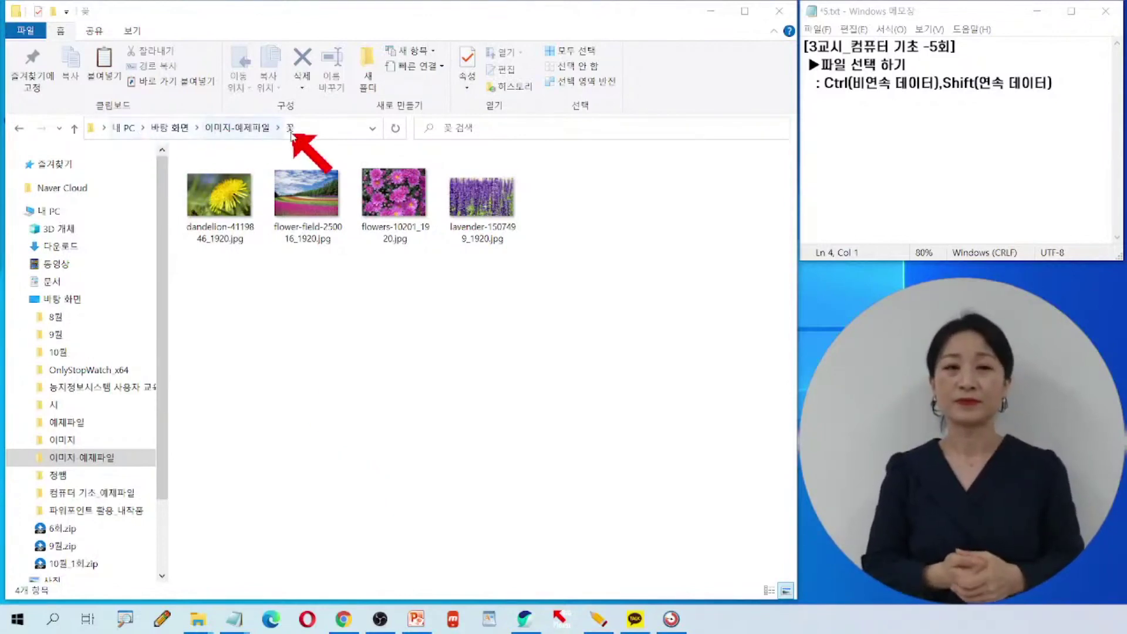
- Return to the 이미지-예제파일 folder and create a new folder named 동물 in it
left_click(234, 128)
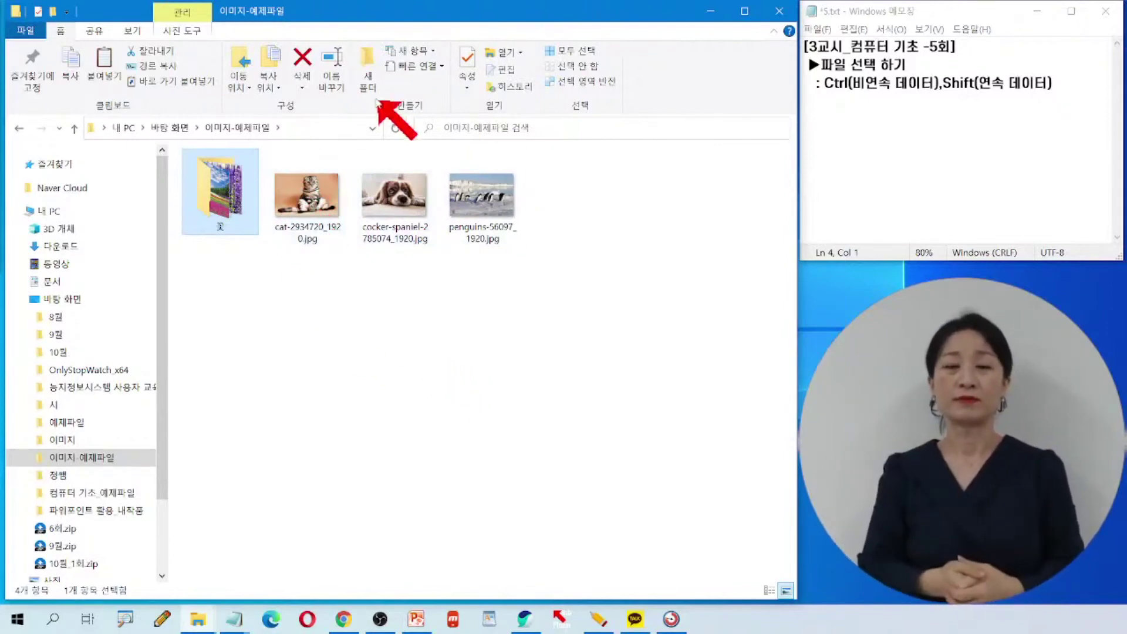
left_click(366, 71)
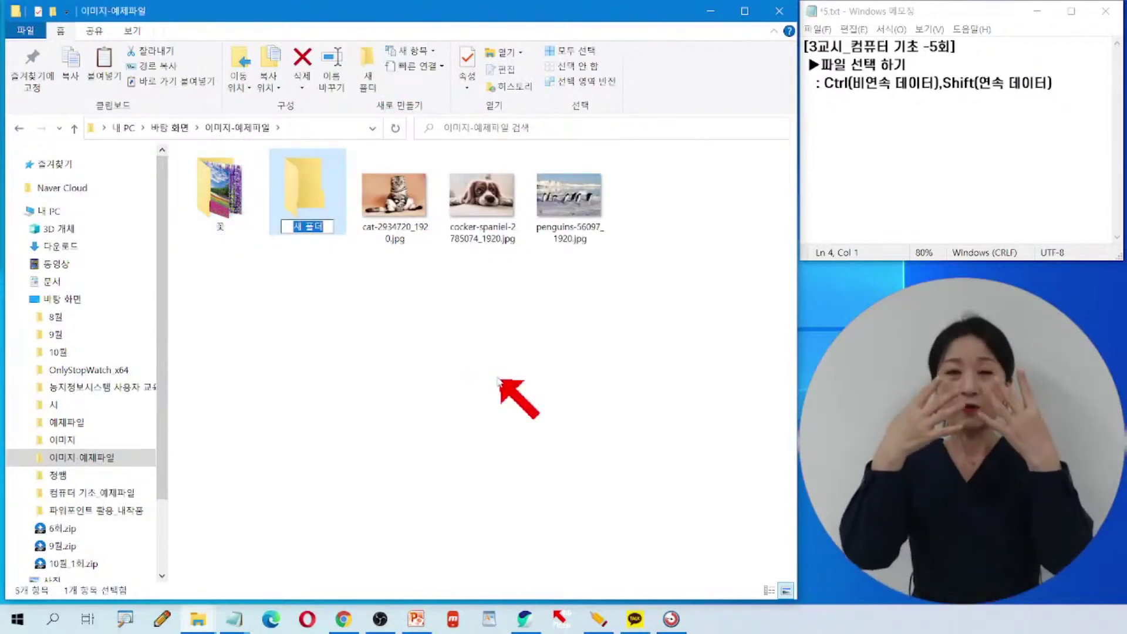
type("ㅂ")
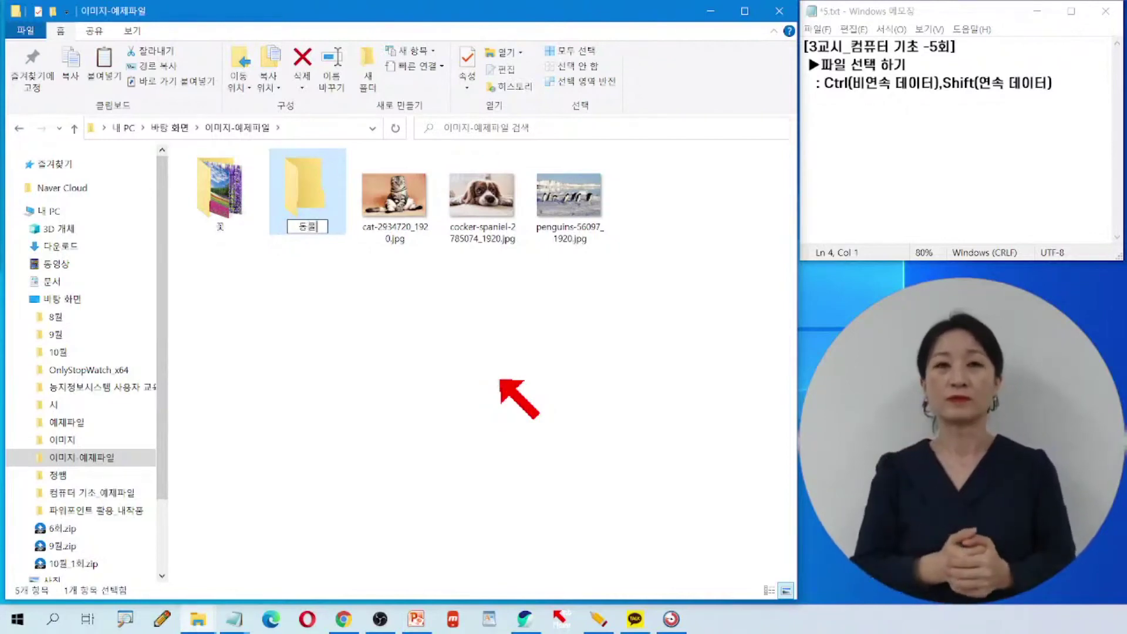
type("물")
left_click(498, 377)
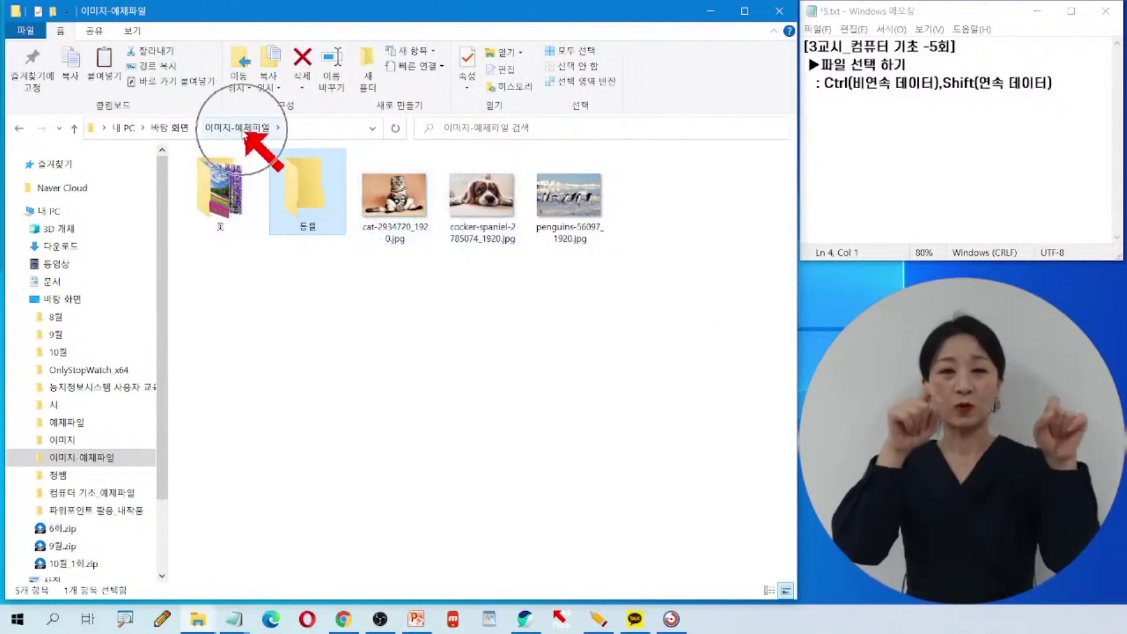
- Look through the three animal images and highlight the memo's note about Shift for consecutive data
left_click(396, 194)
key("Right")
key("Right")
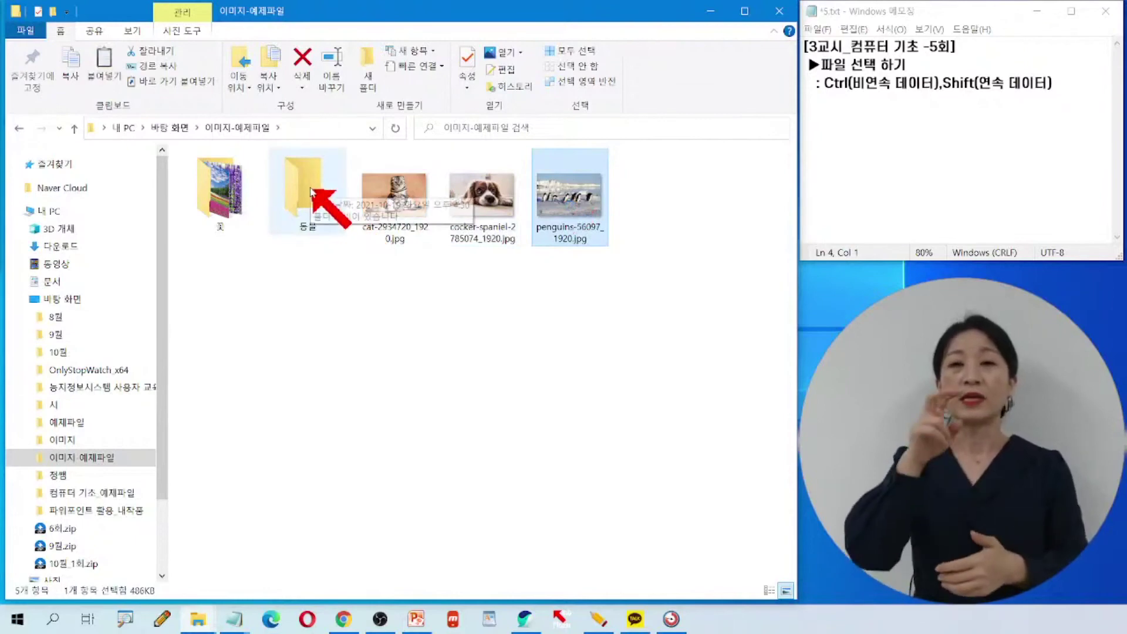
left_click(485, 297)
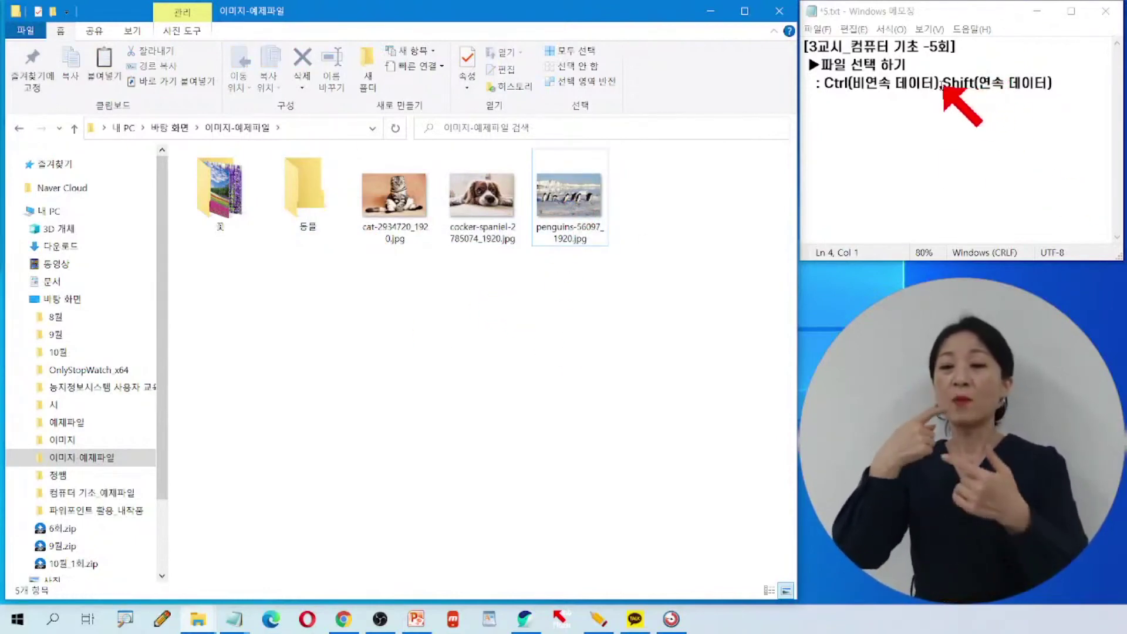
left_click_drag(939, 82, 1052, 82)
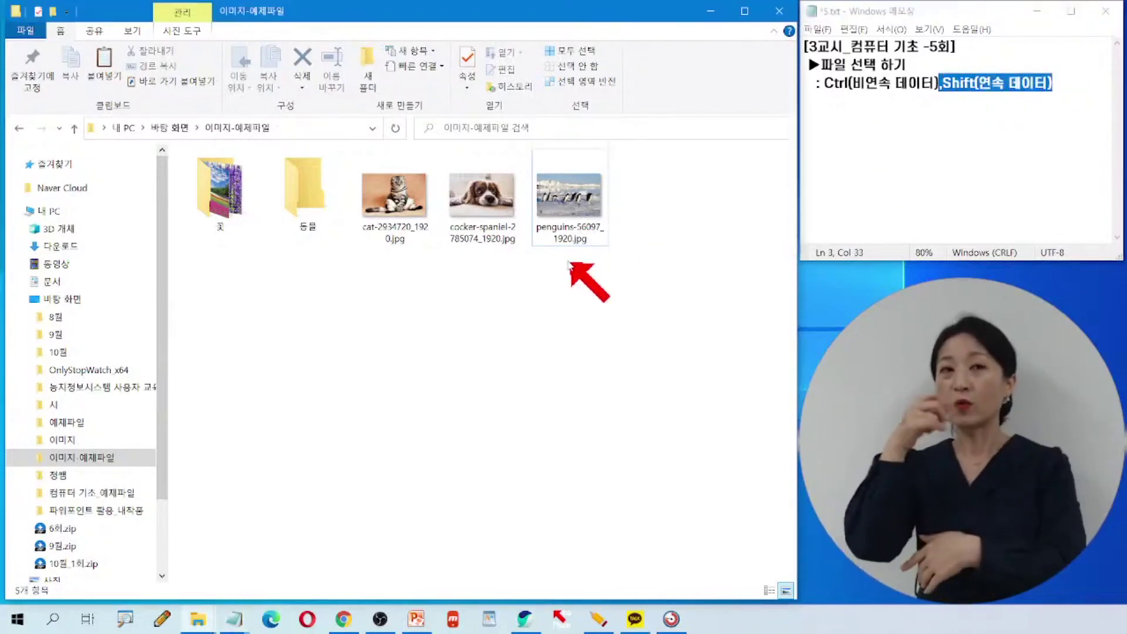
- Select the three consecutive animal images from cat through penguins and copy them into the 동물 folder
left_click(400, 205)
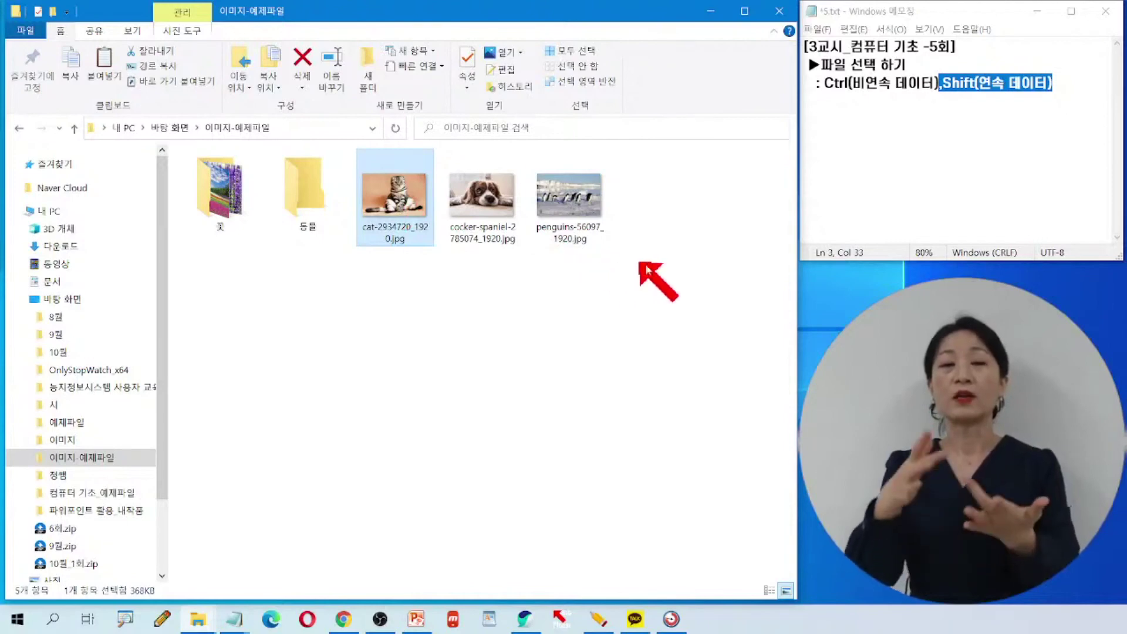
left_click(575, 206, "shift")
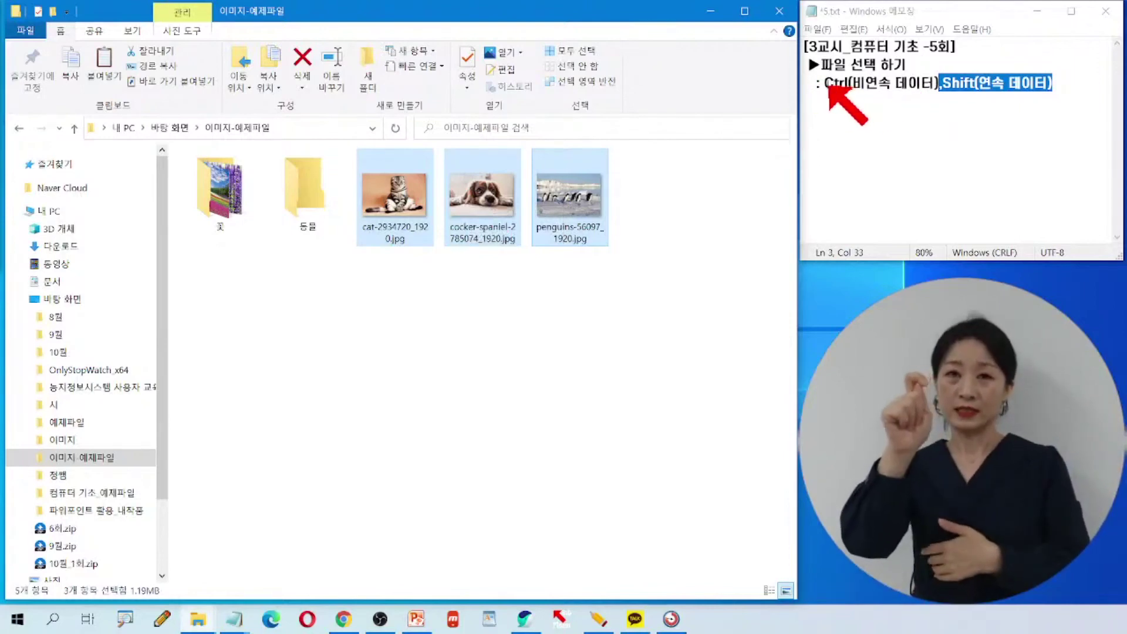
left_click_drag(824, 83, 853, 85)
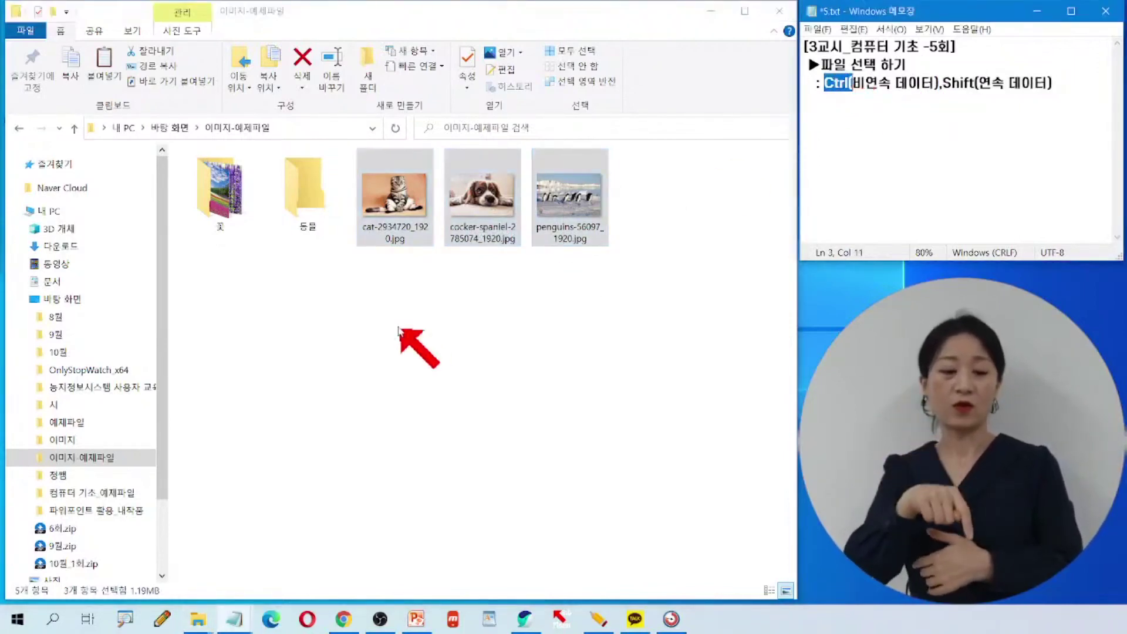
left_click(385, 229)
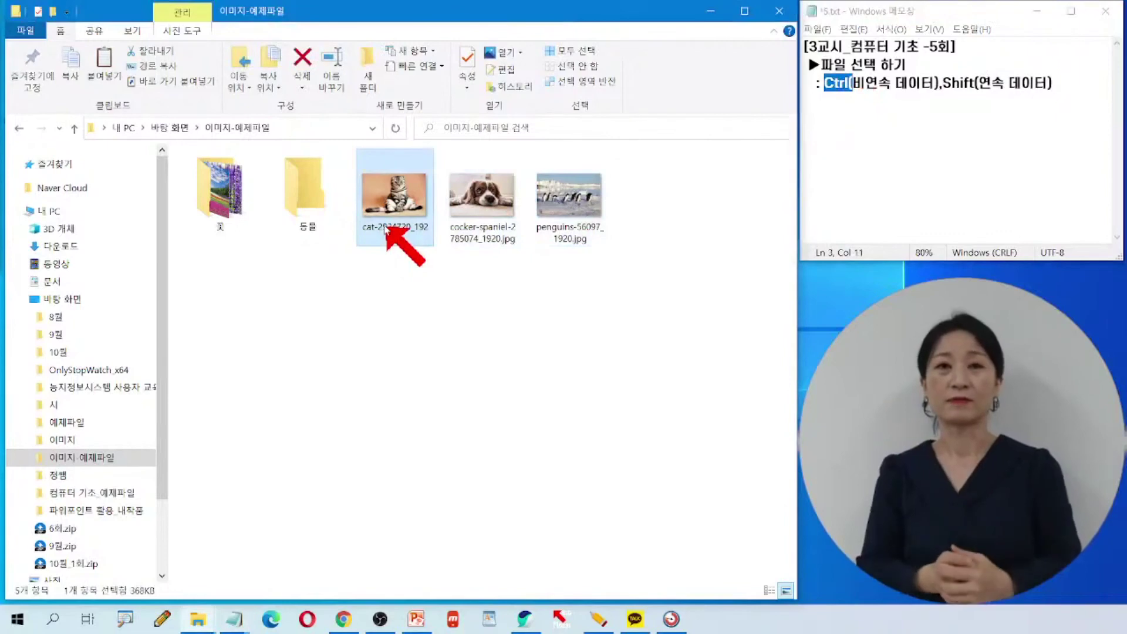
left_click(564, 223, "shift")
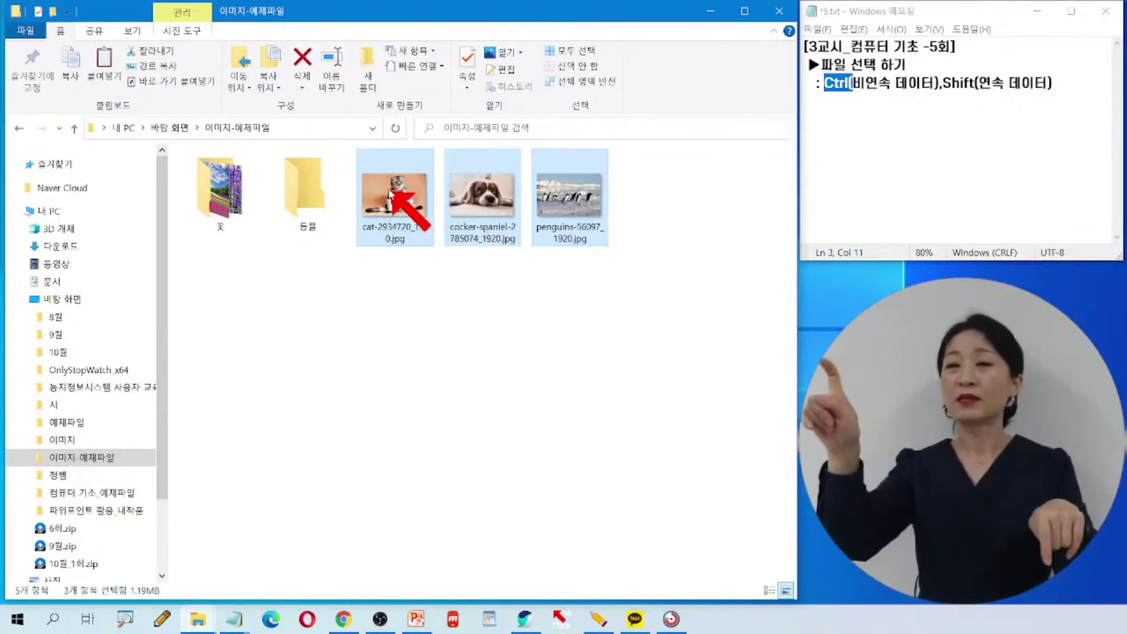
left_click_drag(387, 192, 317, 217)
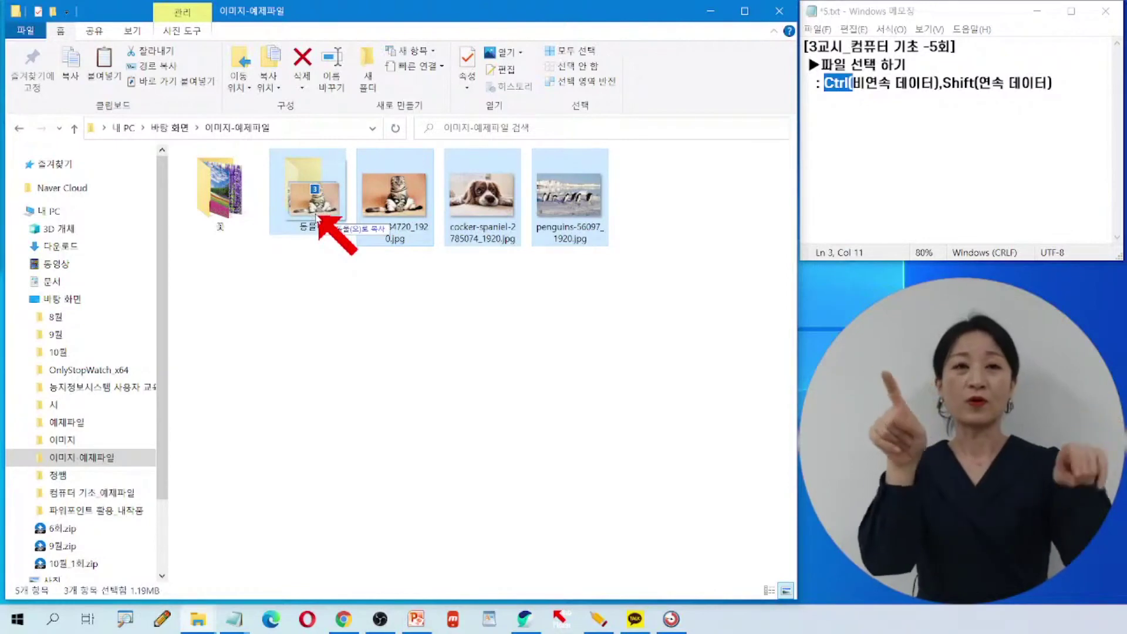
left_click_drag(317, 217, 317, 217)
left_click(416, 228)
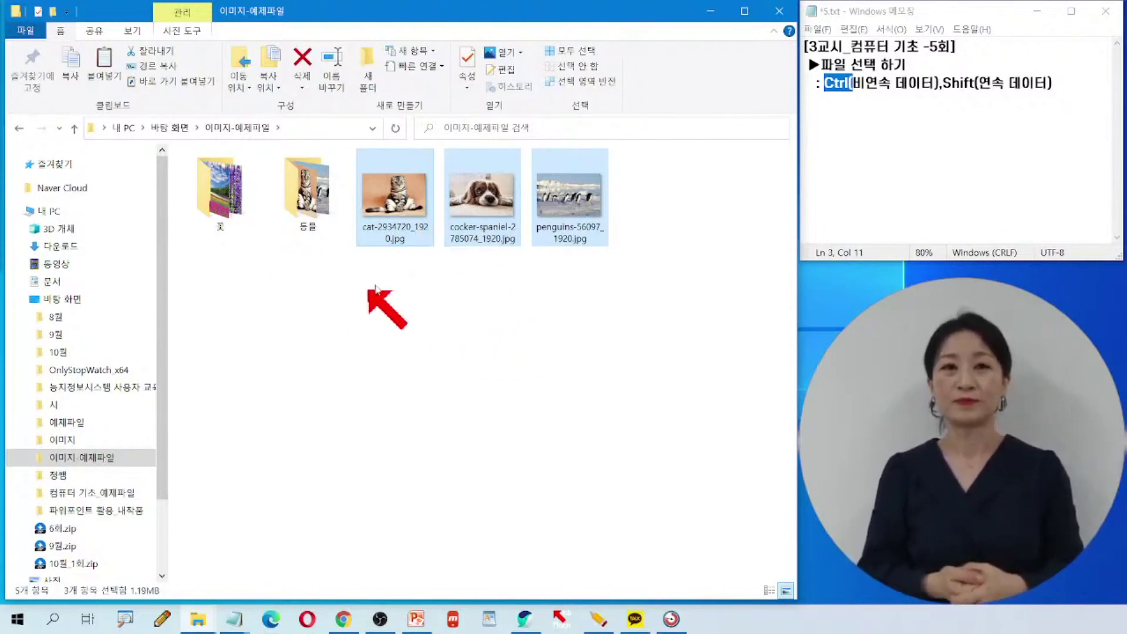
- Check the original animal images, open the 동물 folder to view the copies, and return to 이미지-예제파일
left_click(399, 202)
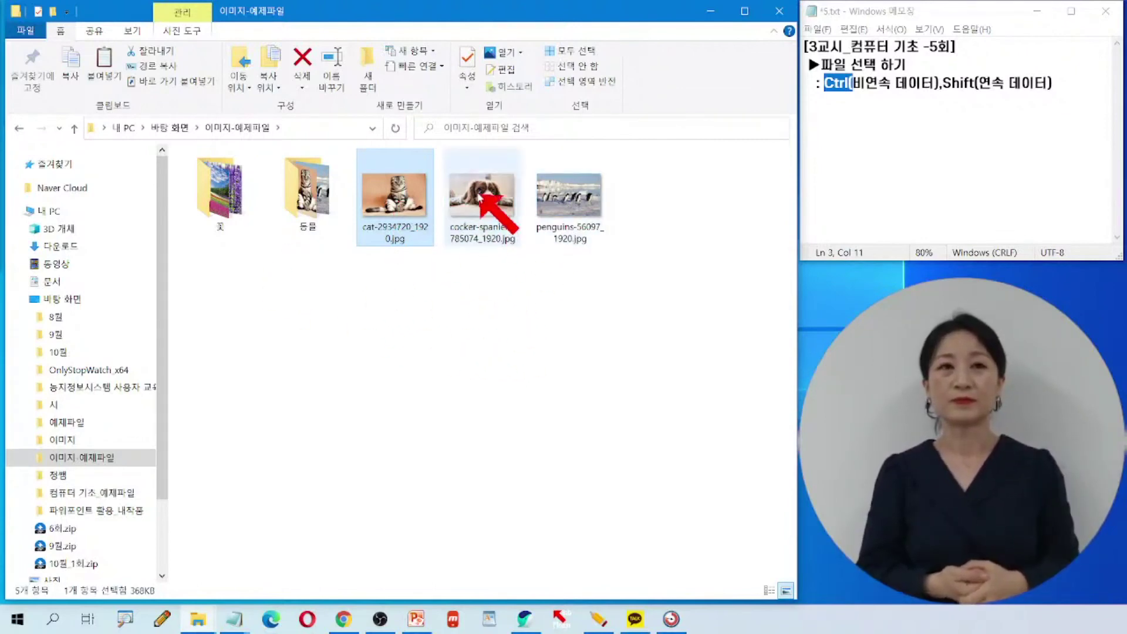
left_click(496, 201)
left_click(556, 207)
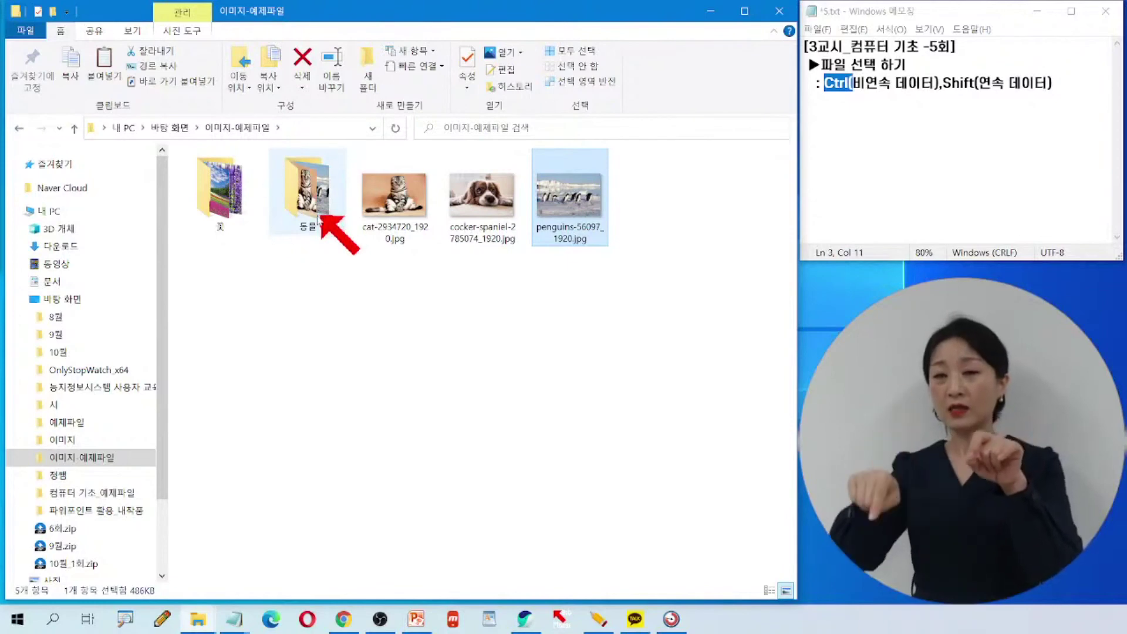
double_click(309, 201)
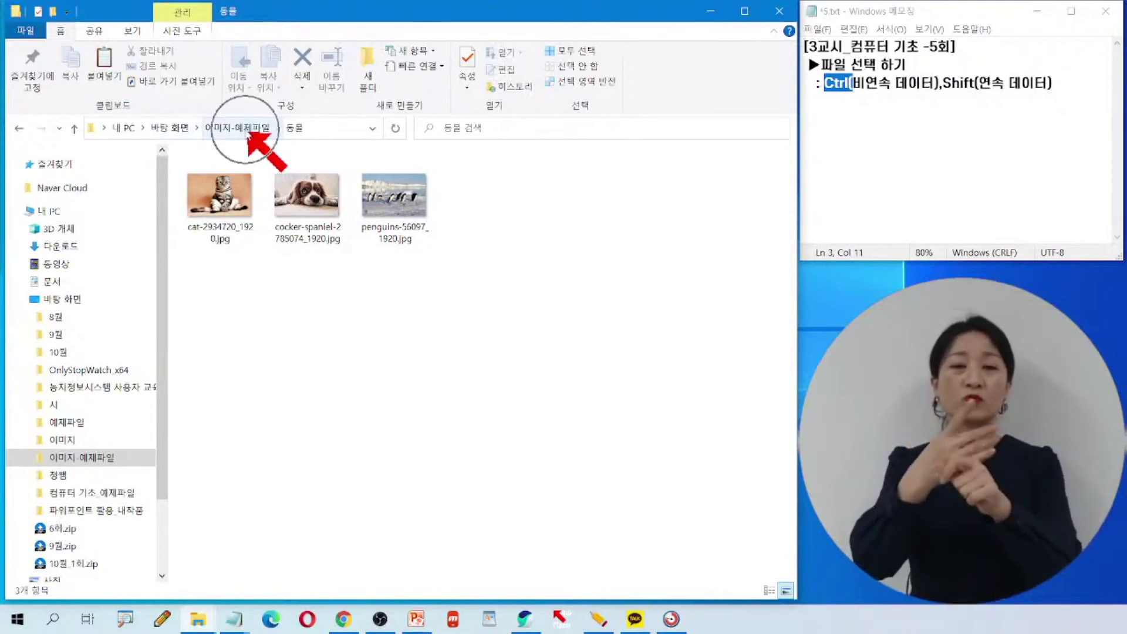
left_click(243, 129)
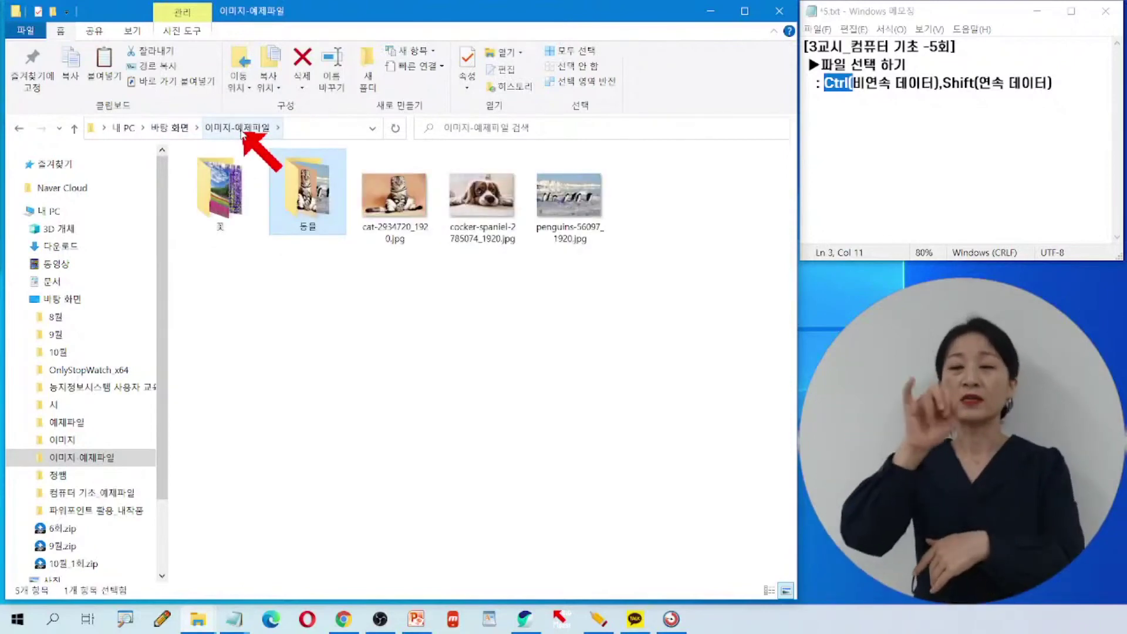
left_click(833, 123)
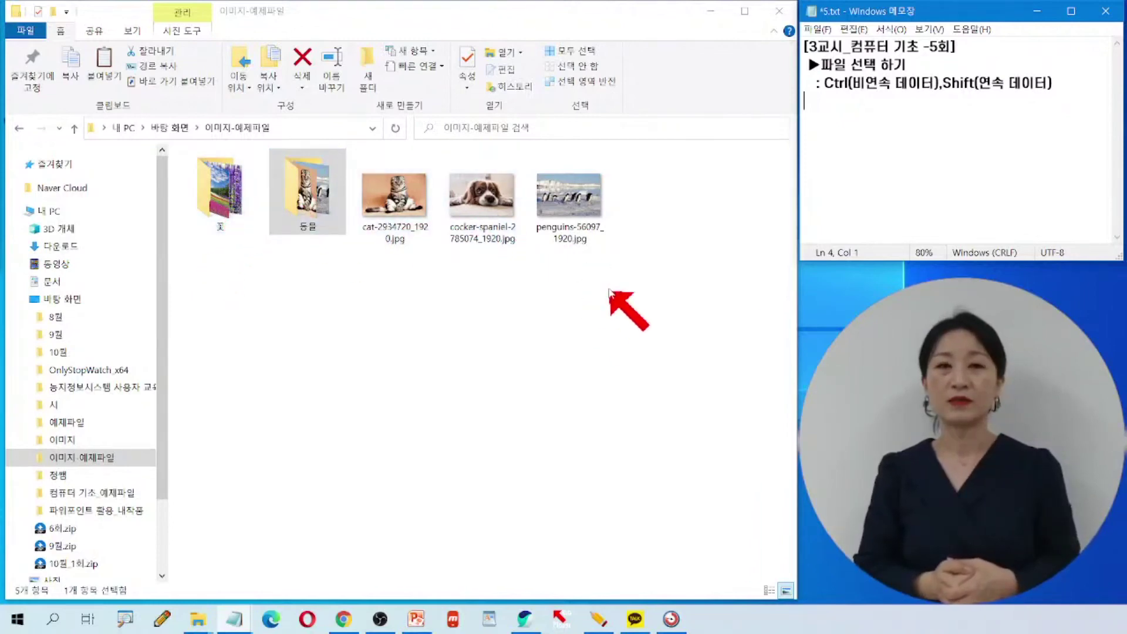
mouse_move(404, 221)
left_mouse_down()
mouse_move(342, 220)
mouse_move(315, 191)
mouse_move(385, 212)
left_mouse_up()
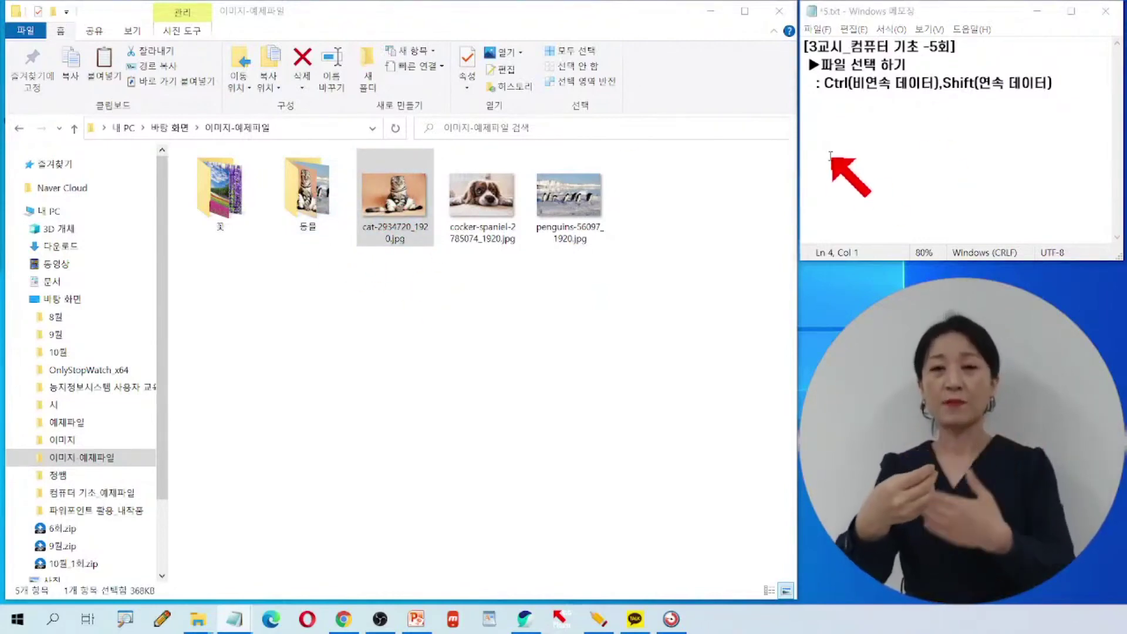
left_click(514, 326)
- Add the heading 파일 복사 on the memo's fourth line, reusing the ▶ bullet copied from the 파일 선택 하기 line
left_click(814, 108)
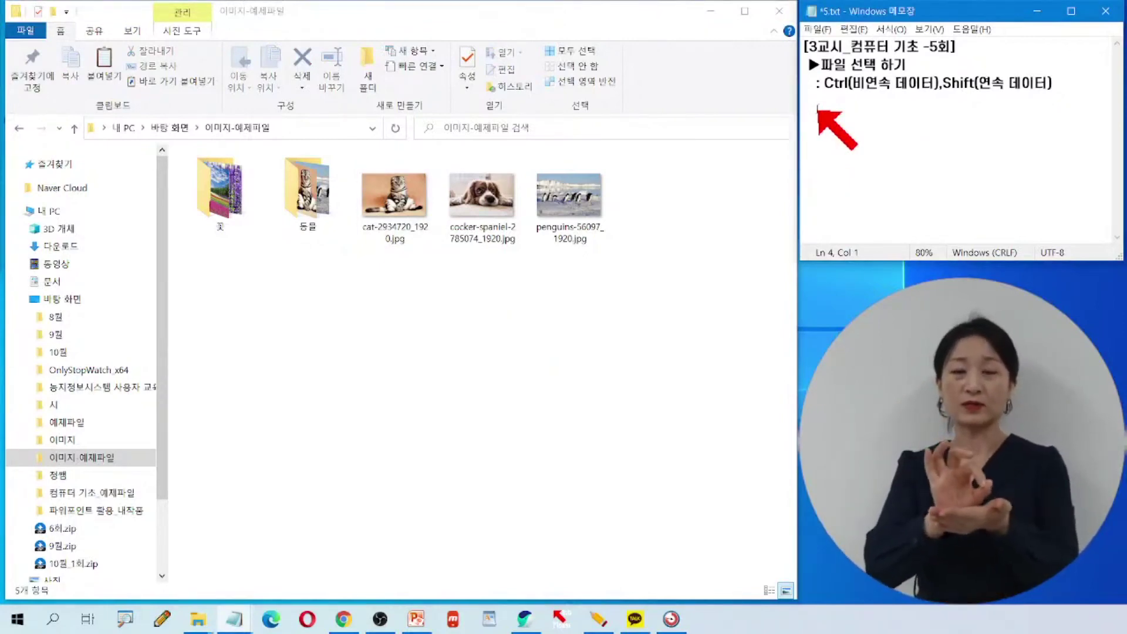
type("-")
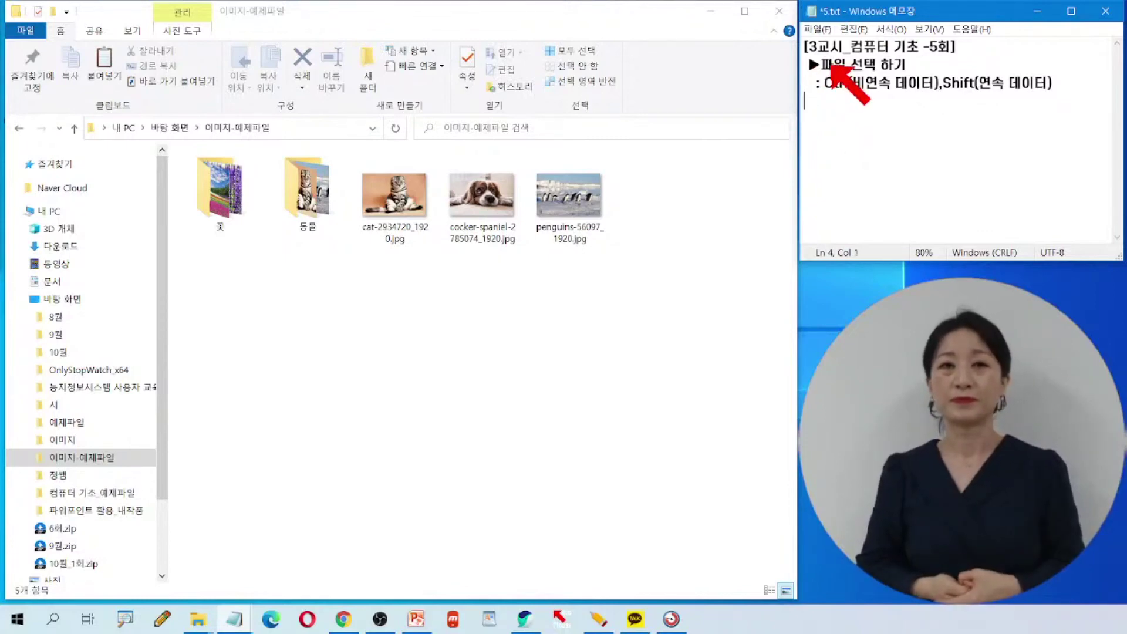
left_click_drag(820, 66, 796, 67)
key("ctrl+c")
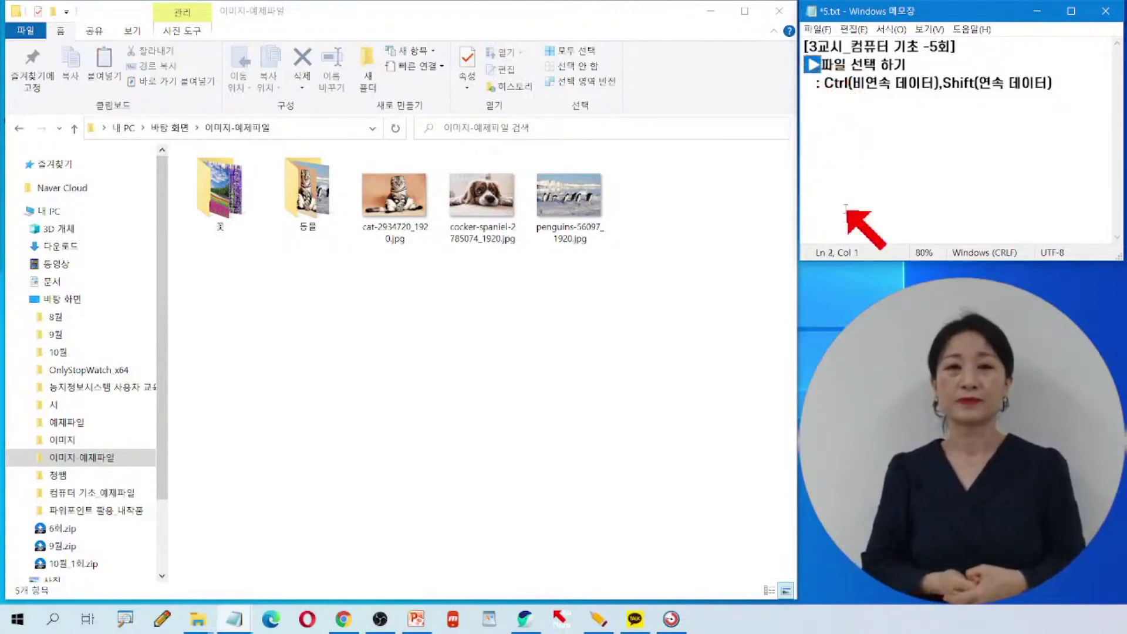
left_click(820, 132)
key("ctrl+v")
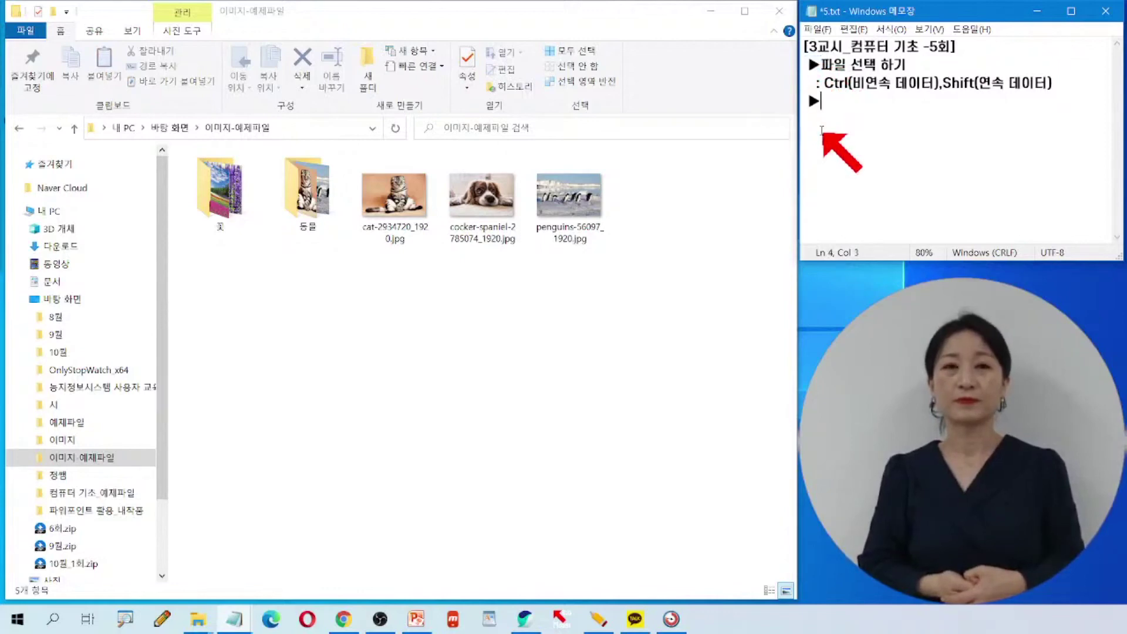
type("파일 복사")
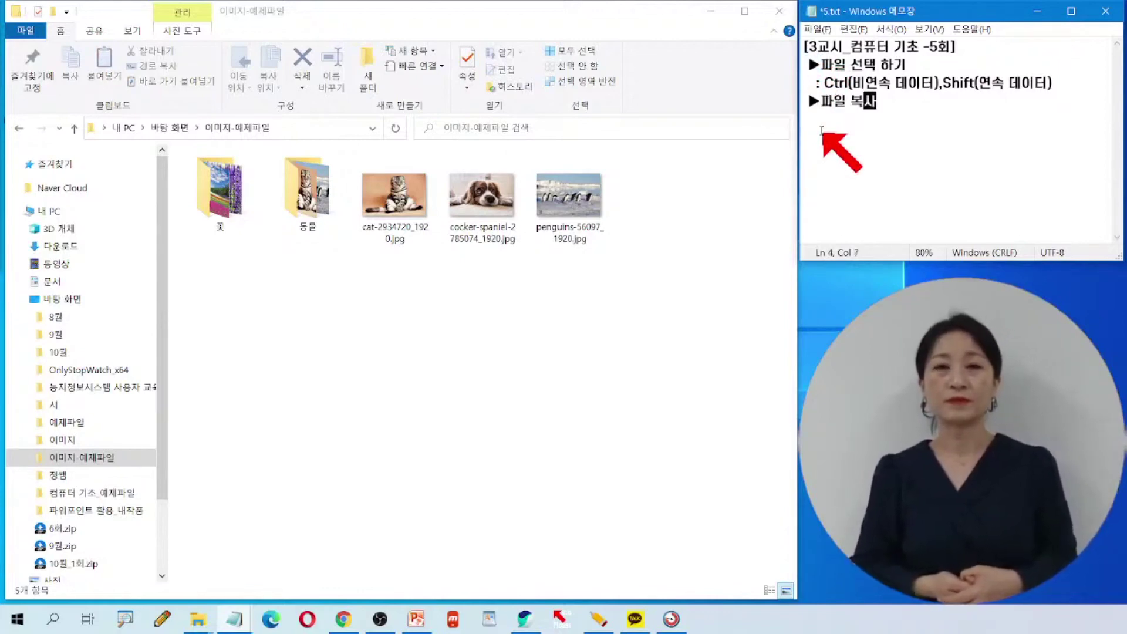
- Write ":Ctrl + C >" on an indented new line under the 파일 복사 heading
key("Return")
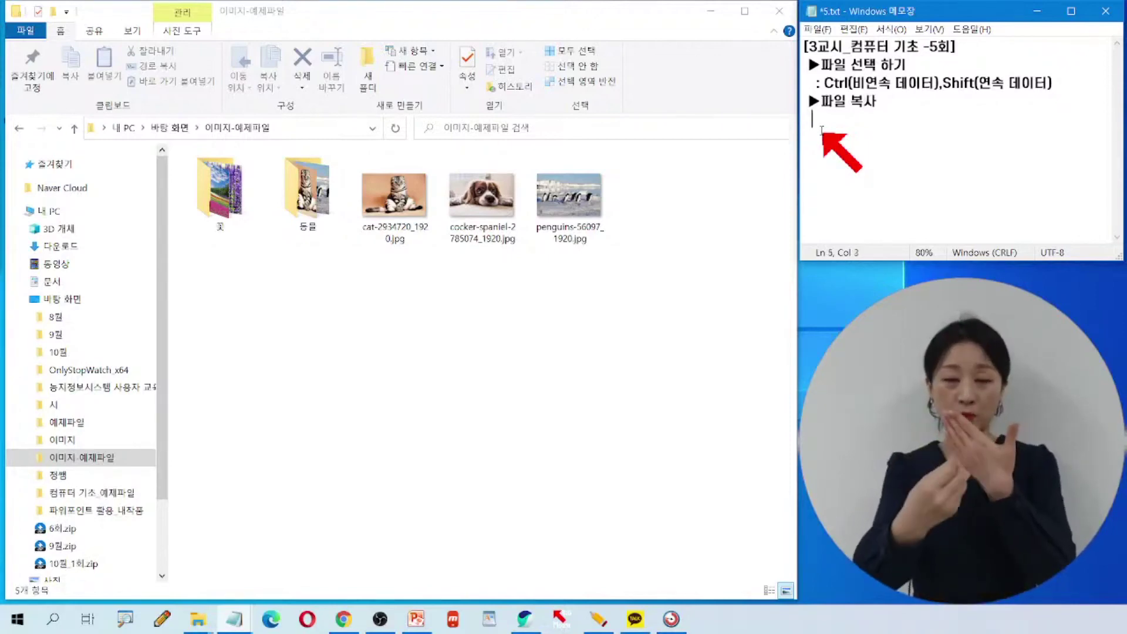
type(":C")
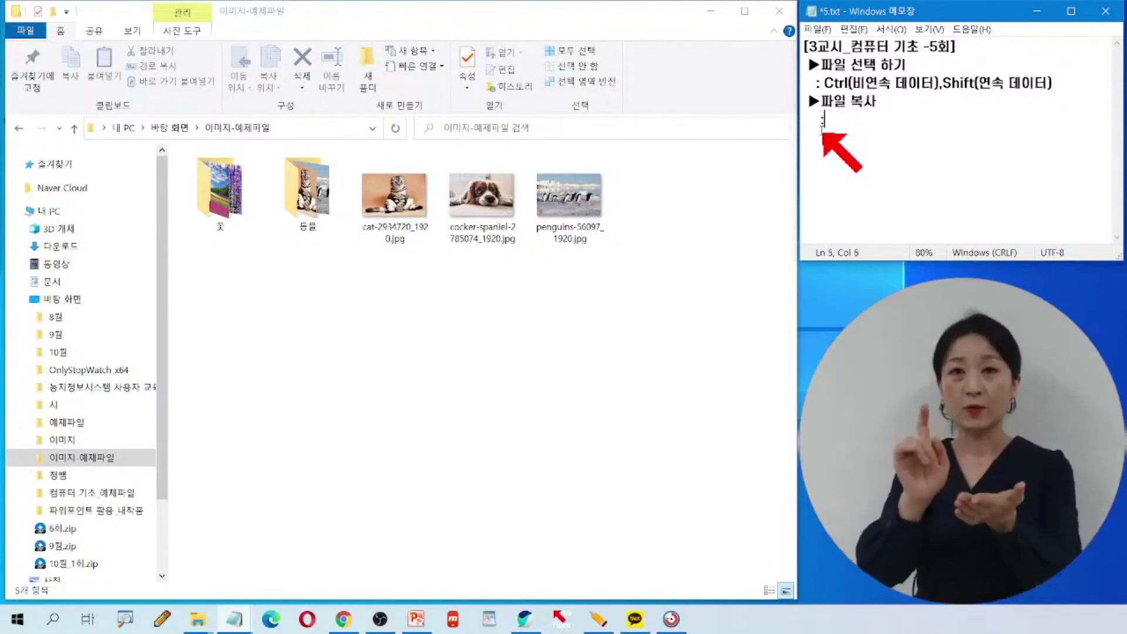
type("t")
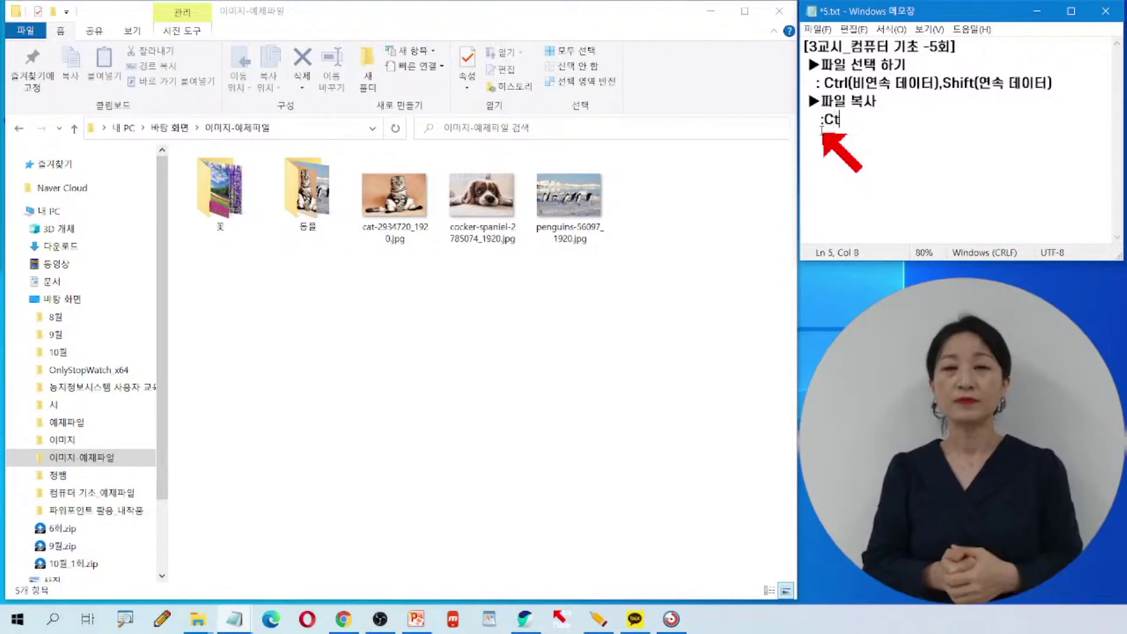
type("rl +")
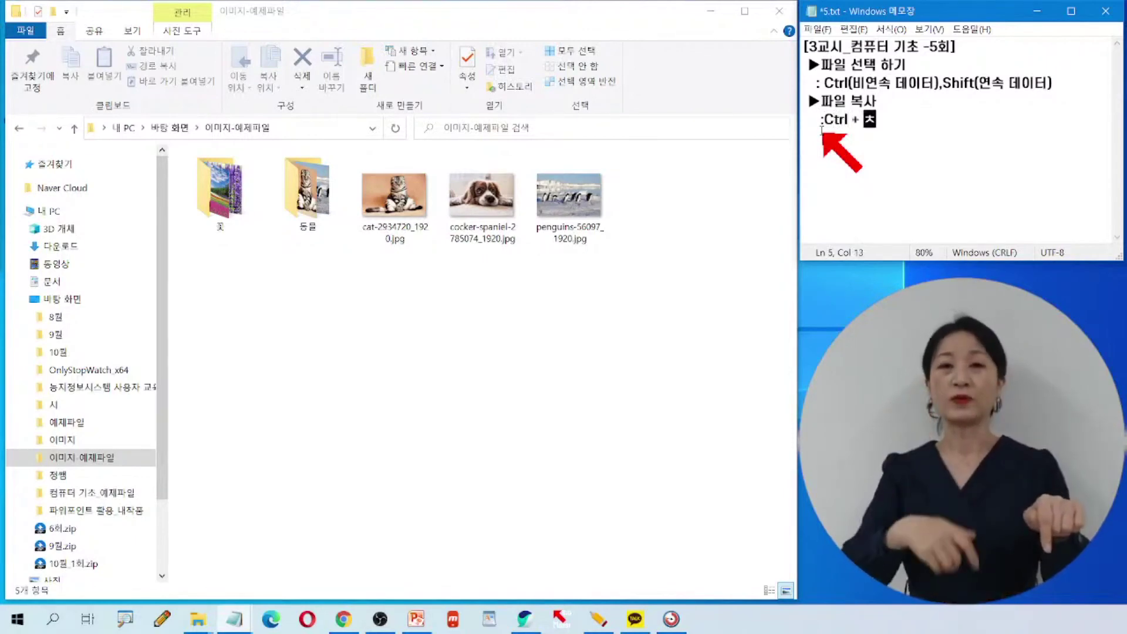
type(" C >")
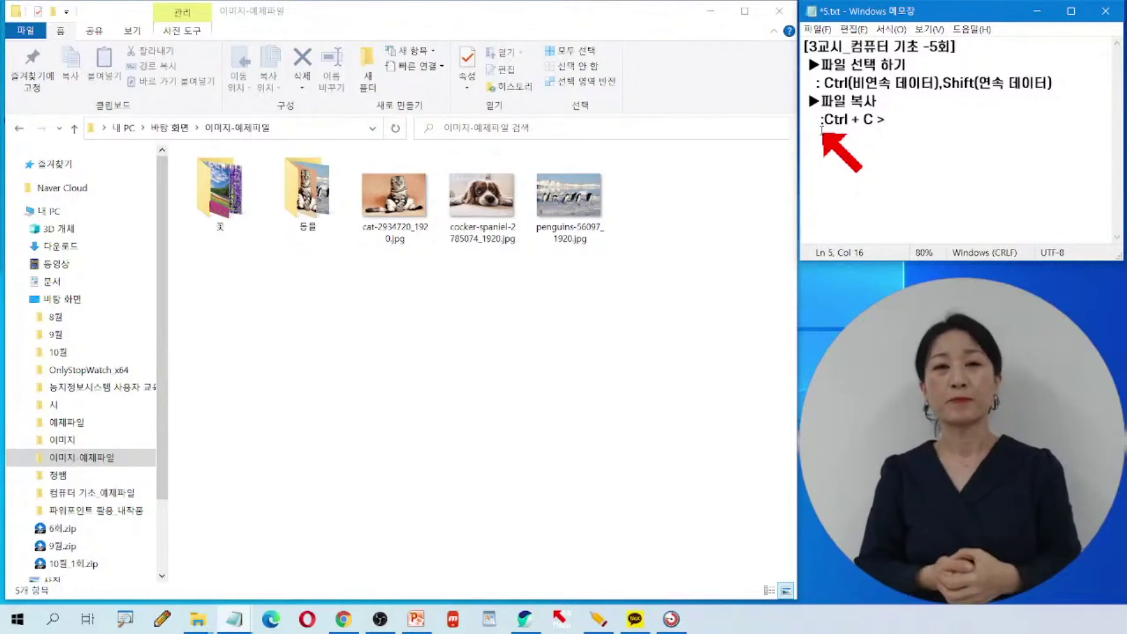
- Join the shortcut note onto the heading line so it reads "파일 복사:Ctrl + C >"
left_click(821, 126)
key("BackSpace")
key("BackSpace")
key("BackSpace")
key("BackSpace")
key("BackSpace")
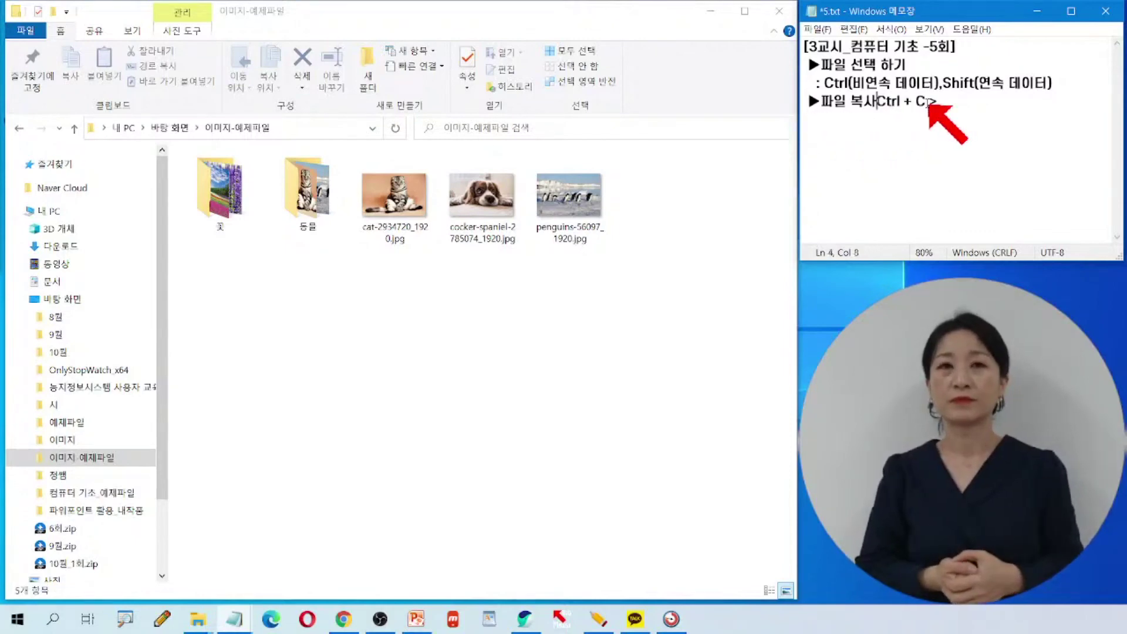
type(":")
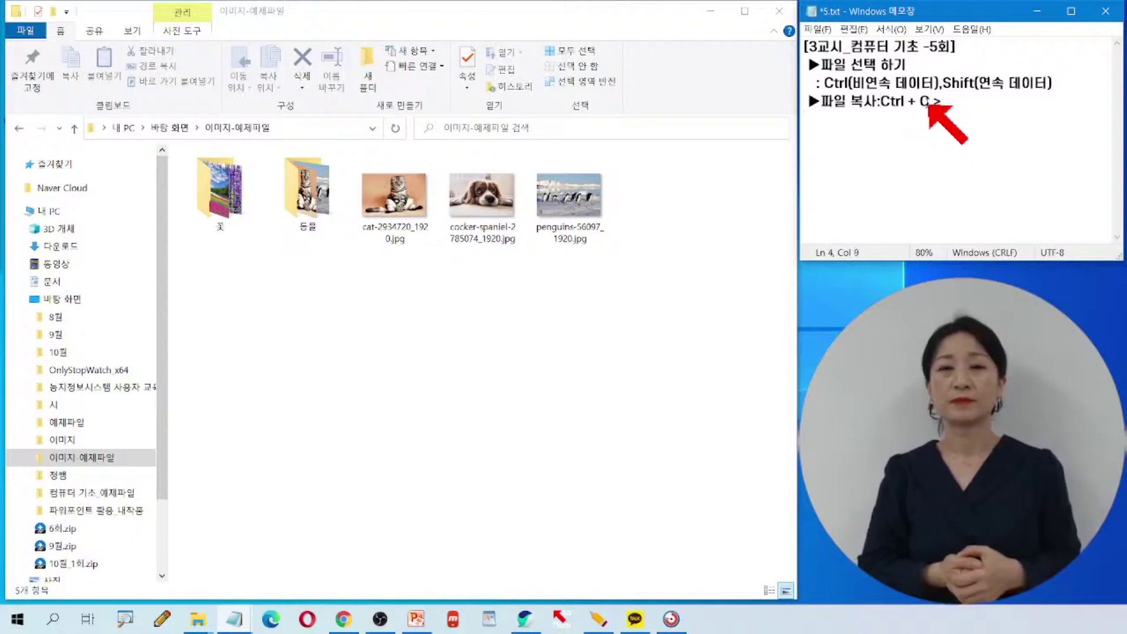
- Append "붙여넣기: Ctrl + V" to the end of the 파일 복사 line in the memo
left_click(957, 103)
type("qnx")
key("BackSpace")
key("BackSpace")
key("BackSpace")
key("Hangul")
type("붙ㅇ")
type("여넣기:")
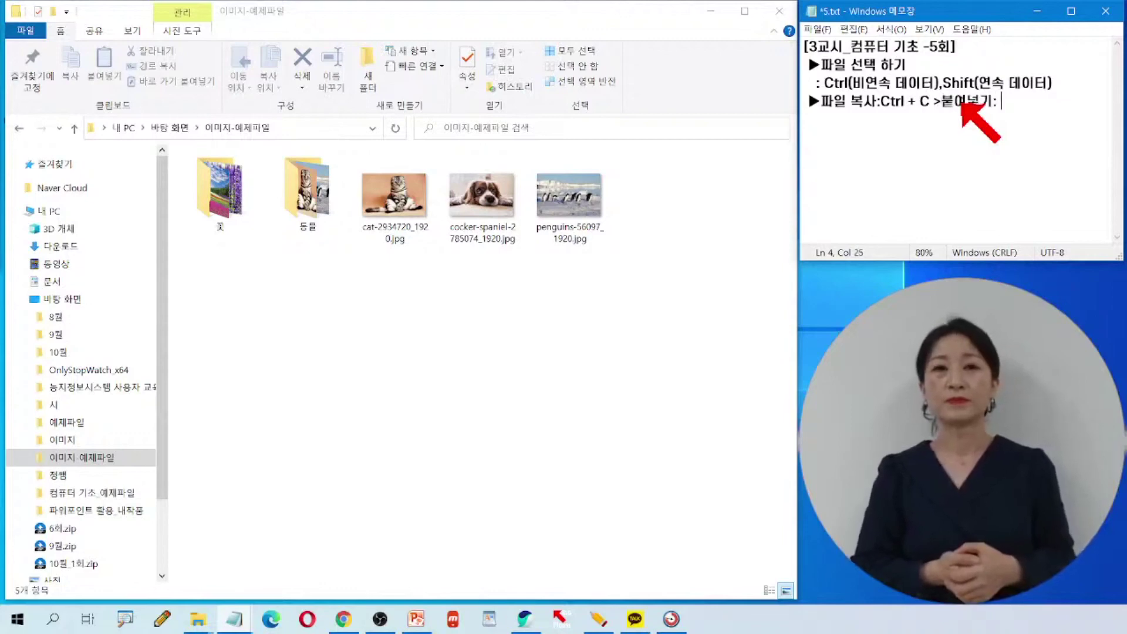
type(" Ct")
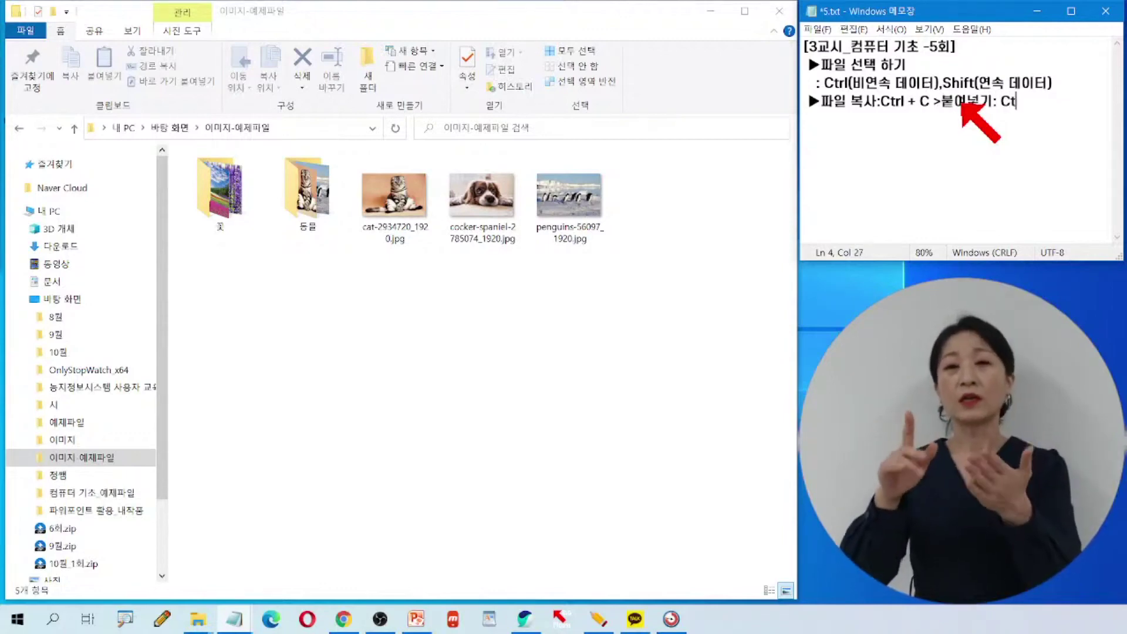
type("rl ")
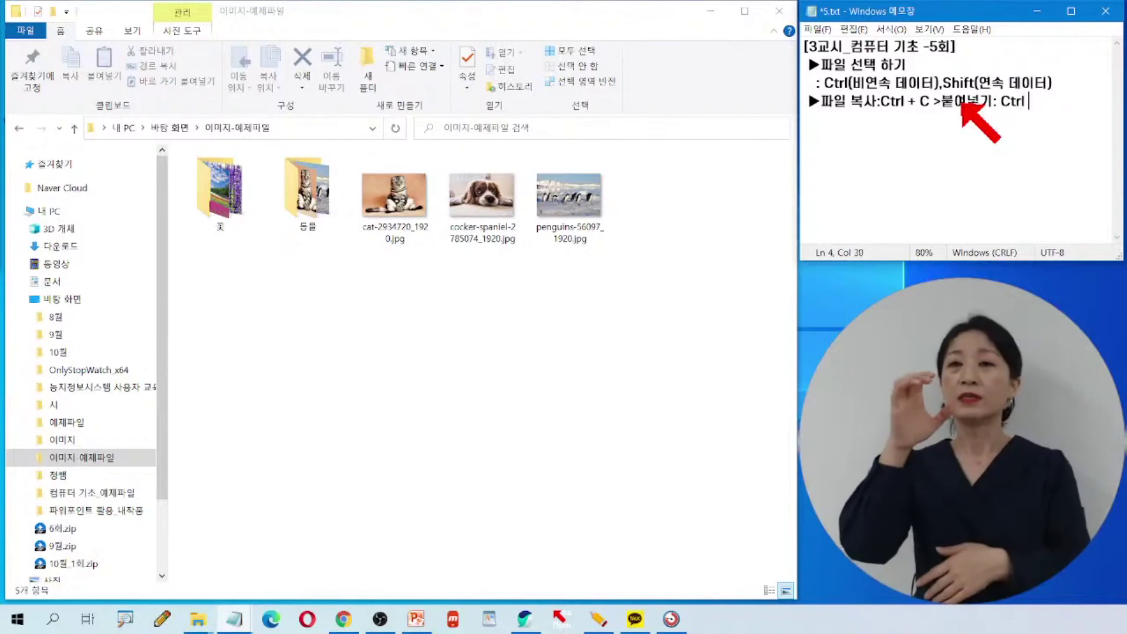
type("+")
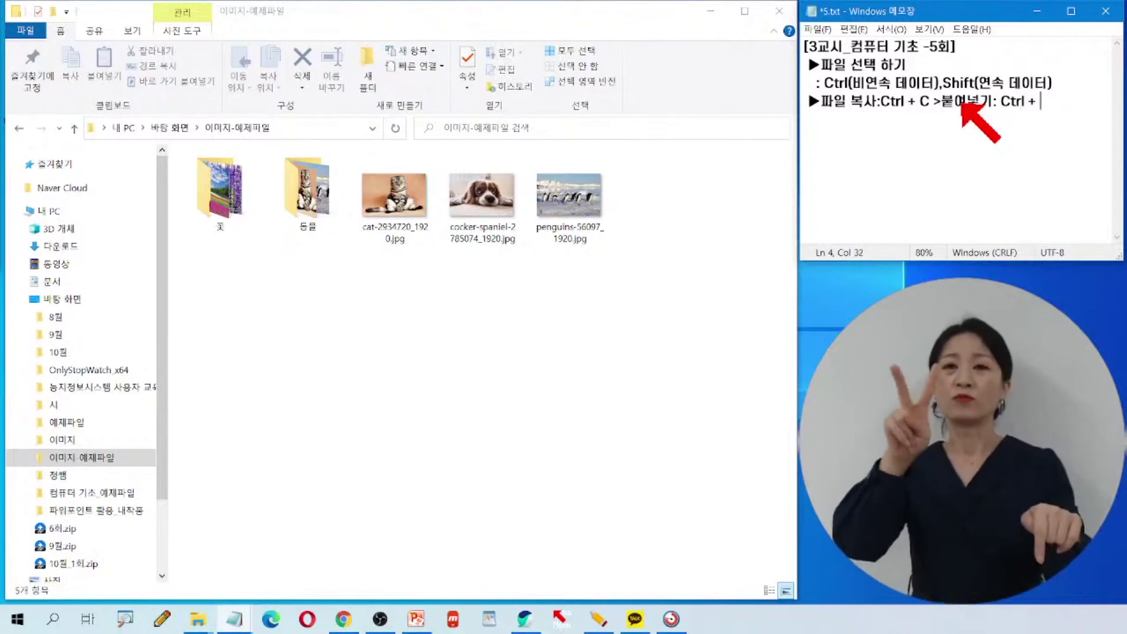
type(" V")
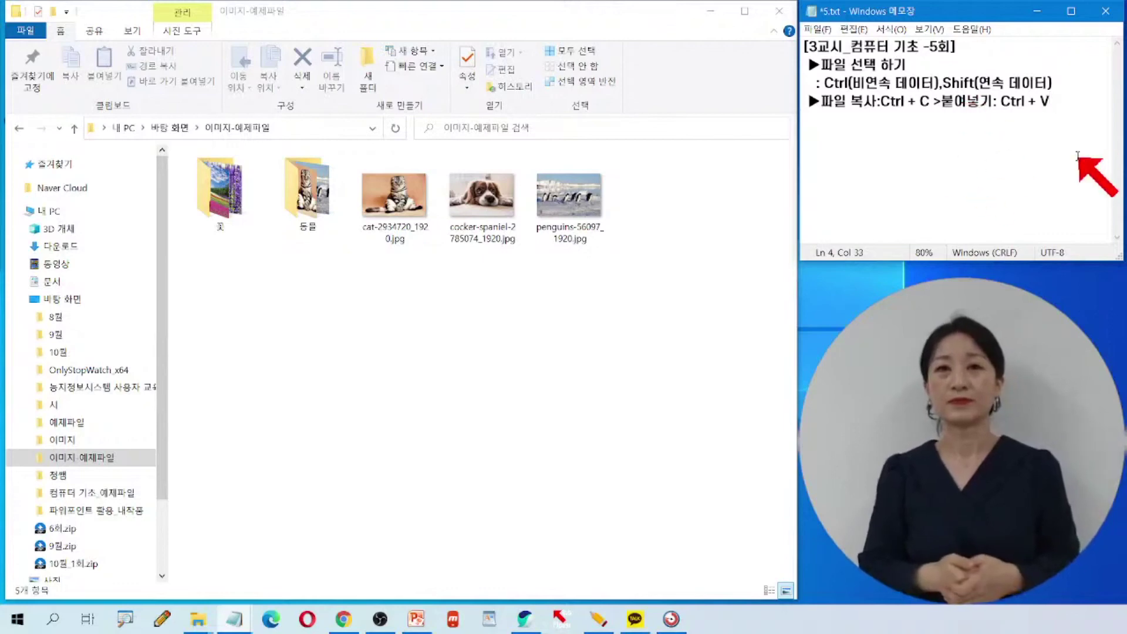
- Start a fifth line in the memo with the ▶ bullet copied from the 파일 복사 line
key("Return")
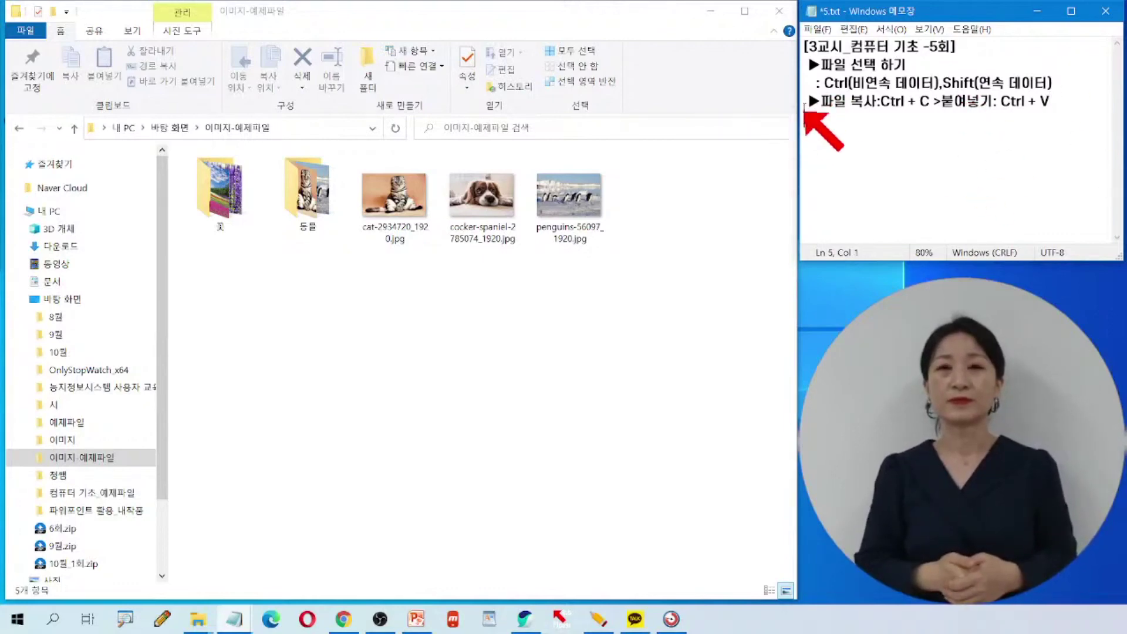
left_click_drag(820, 100, 792, 101)
key("ctrl+c")
left_click(816, 117)
key("ctrl+v")
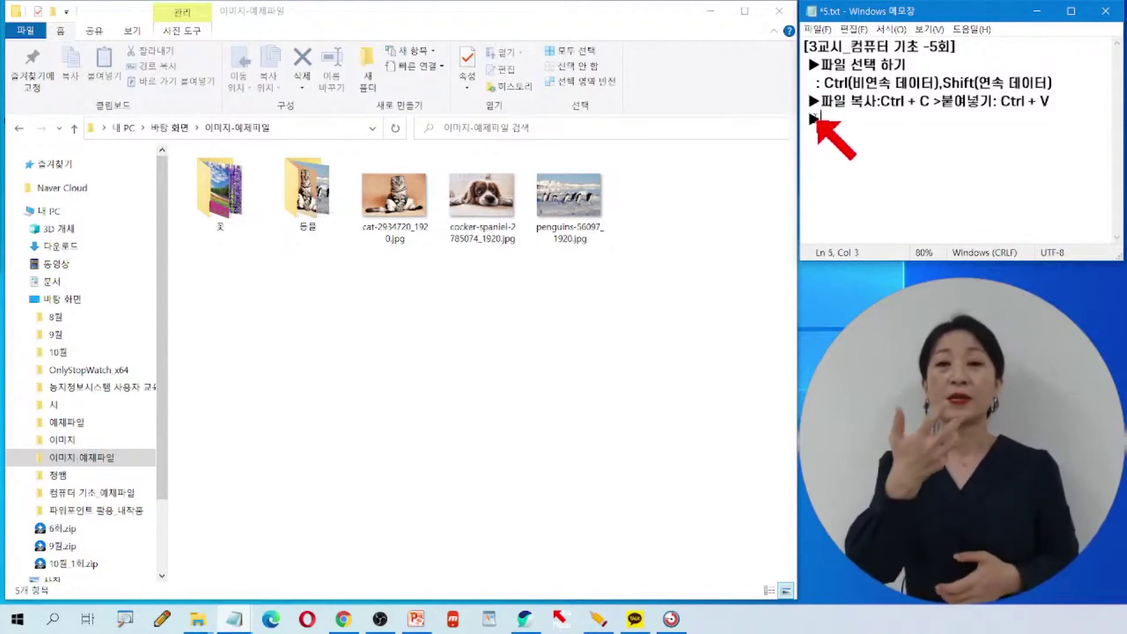
- Write the heading 이동하기 after the new bullet on the memo's fifth line
type("dlehdg")
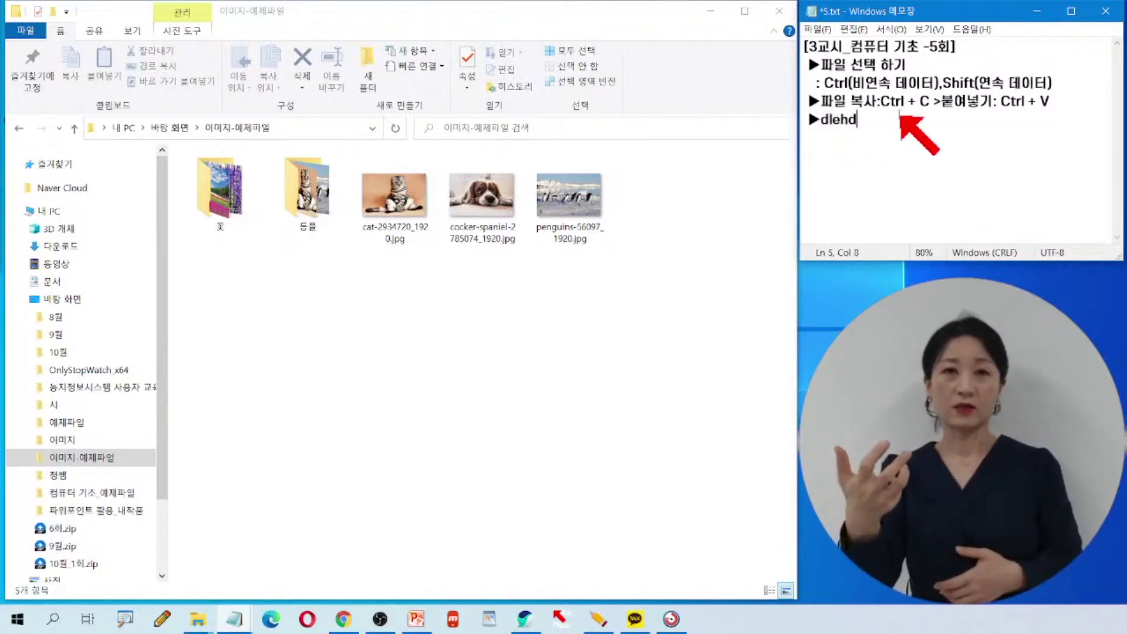
key("BackSpace")
key("BackSpace")
key("BackSpace")
key("BackSpace")
key("BackSpace")
key("BackSpace")
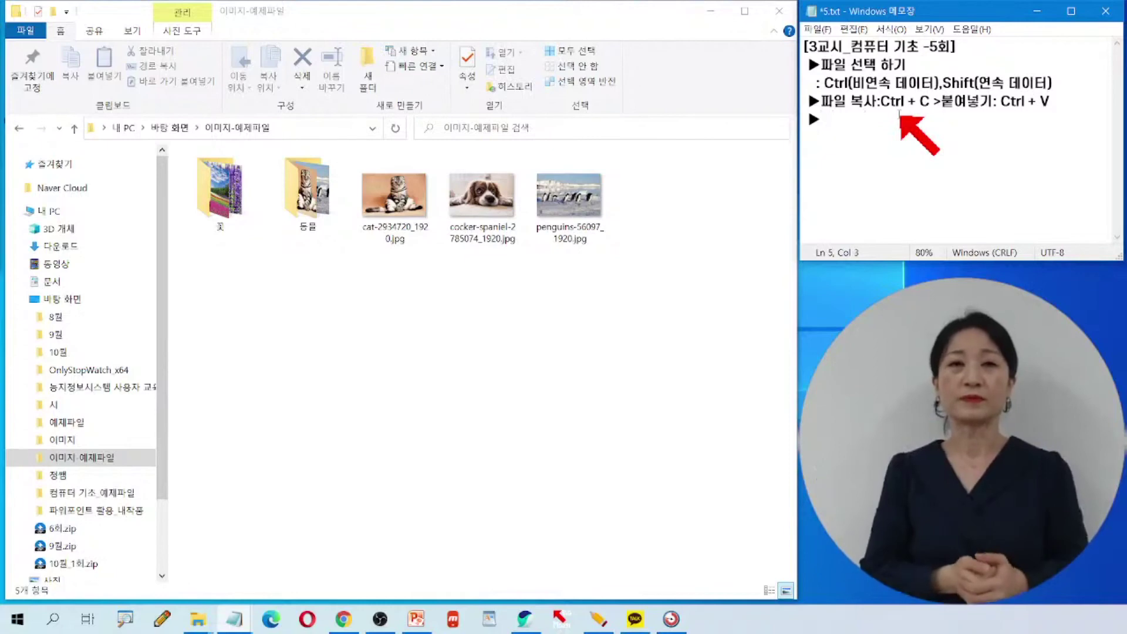
type("이ㄷ")
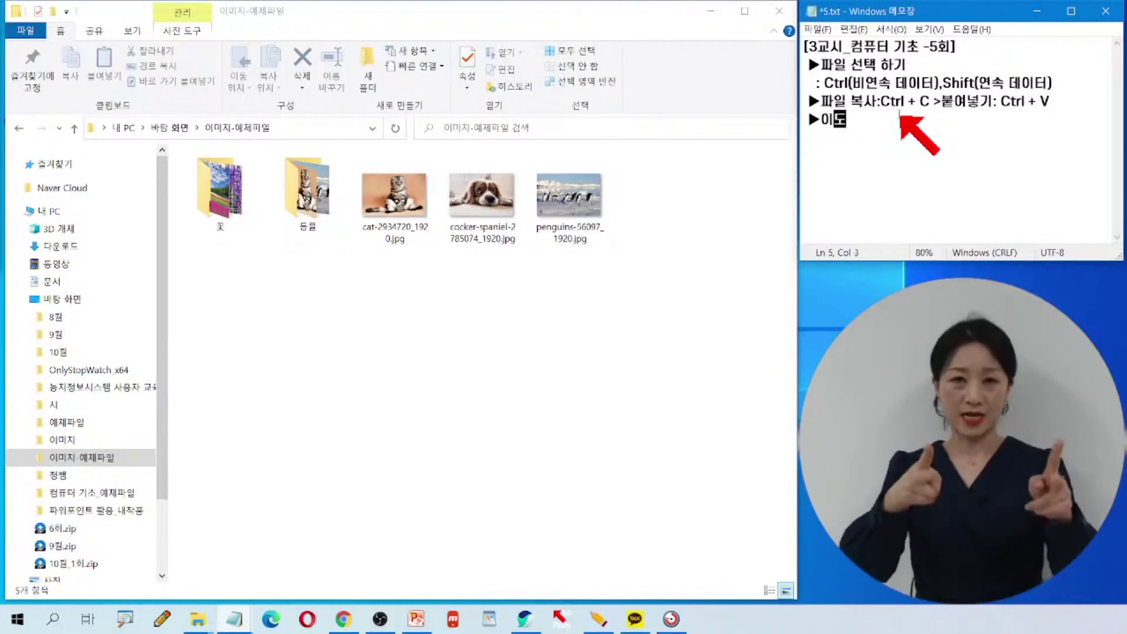
key("BackSpace")
key("BackSpace")
type("이동하기")
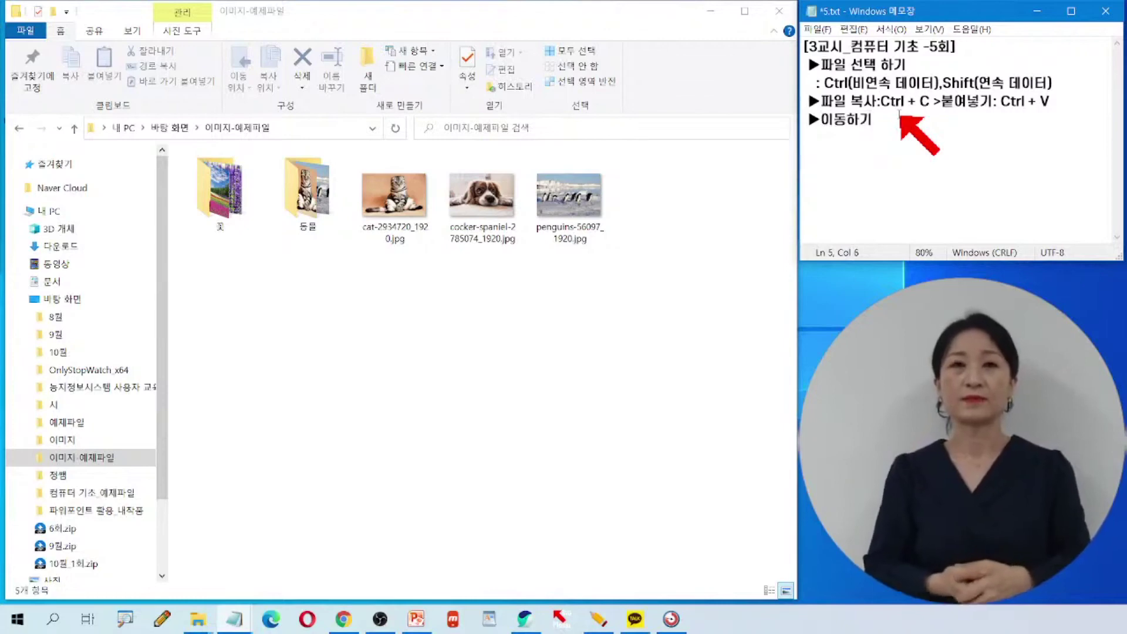
- Append ":Ctr; + X >" to the 이동하기 heading in the memo
type(": ")
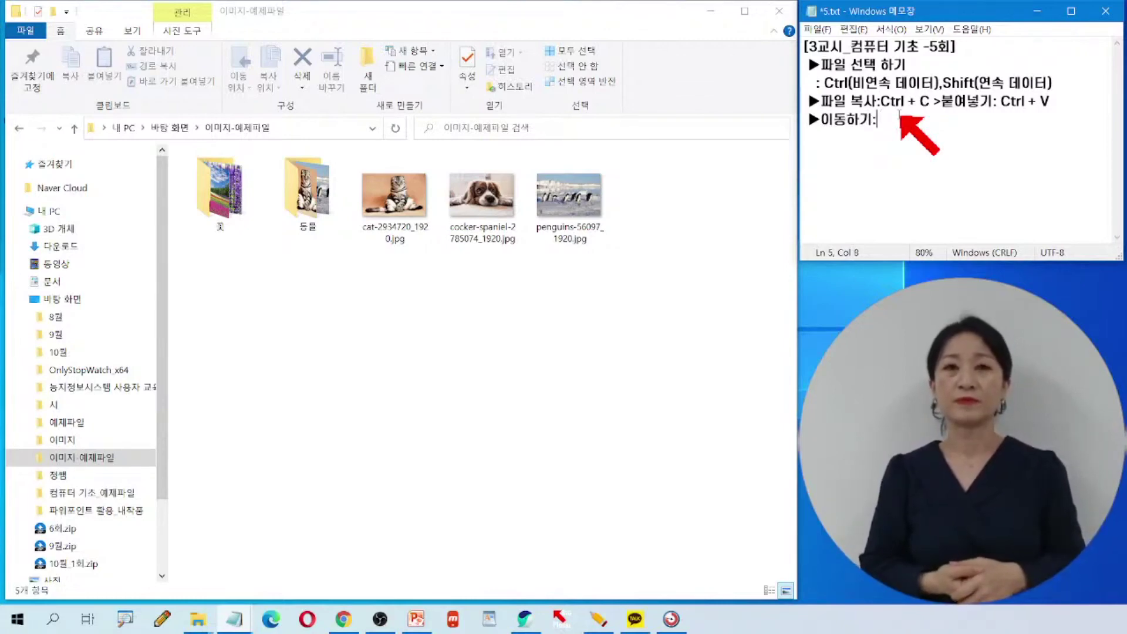
type("C")
type("trl")
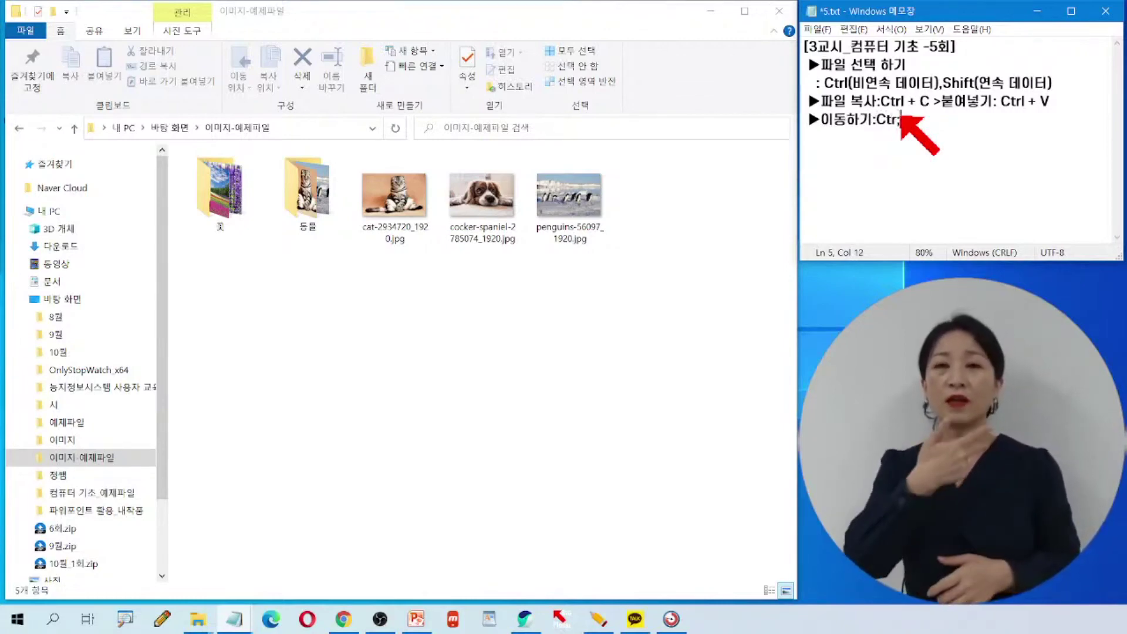
type(" + ")
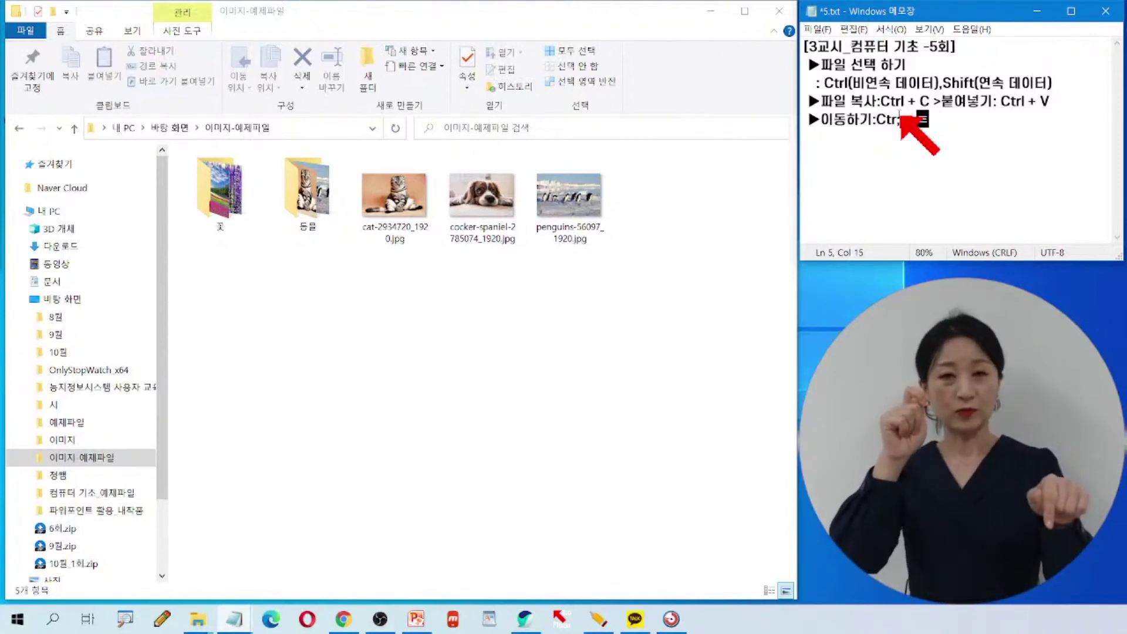
type("X")
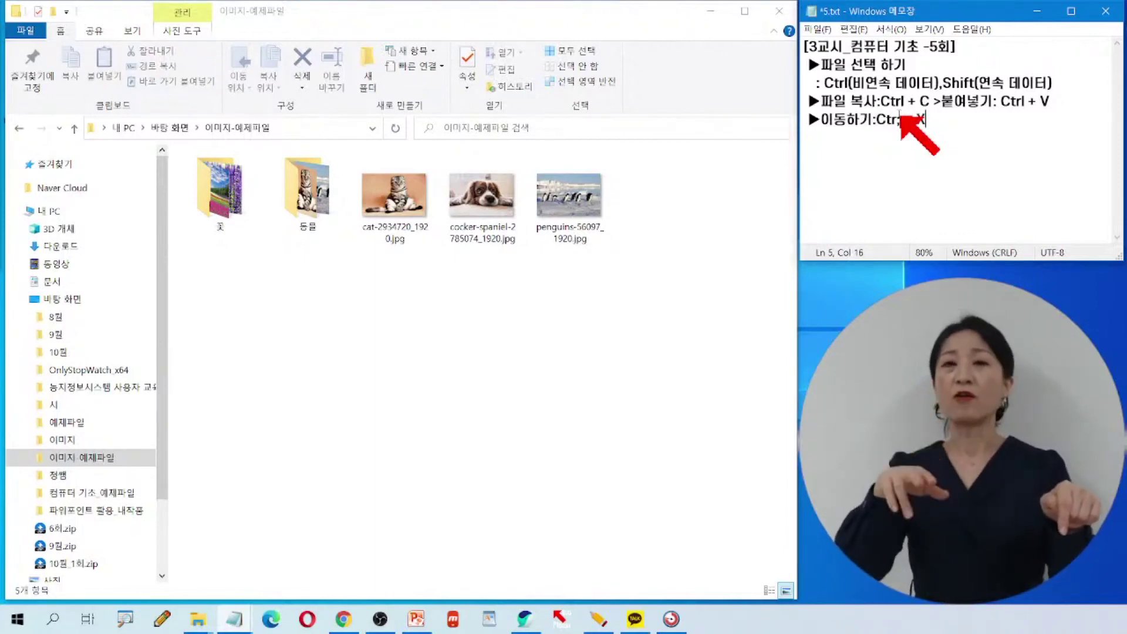
type(" >")
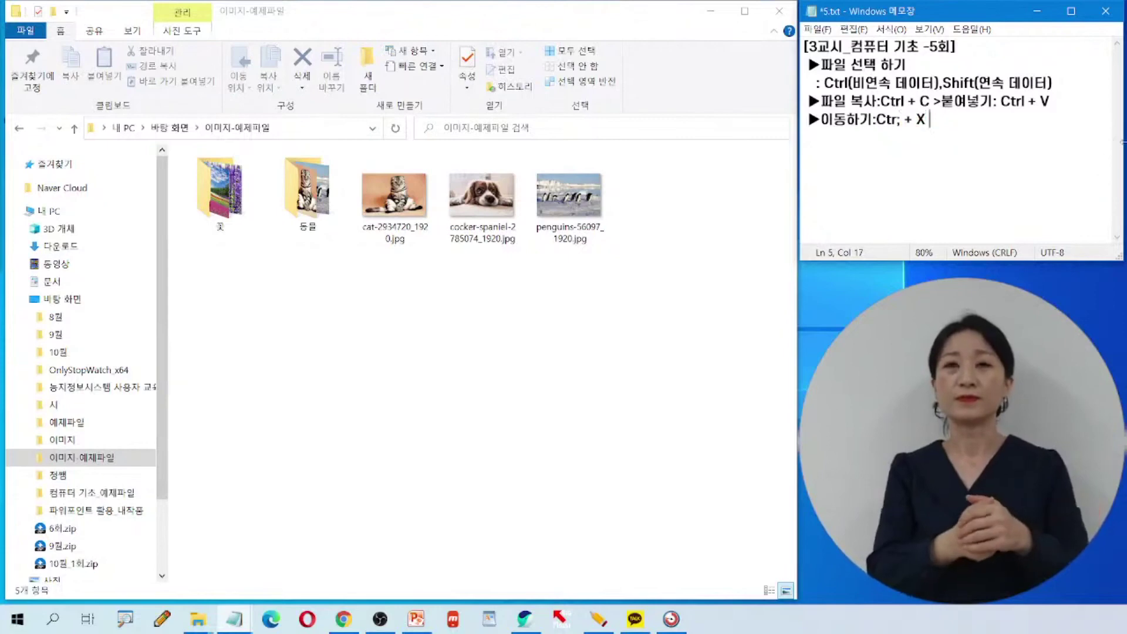
- Append "붙여넣기: Ctrl + V" to the end of the 이동하기 line in the memo
type("붙")
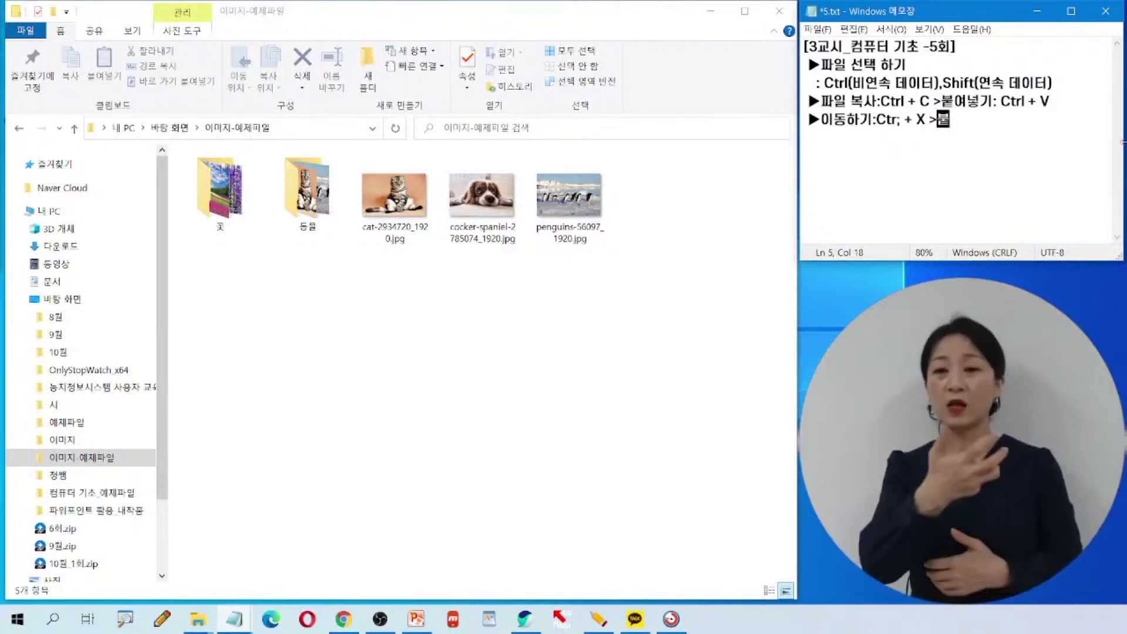
type("연넣기:")
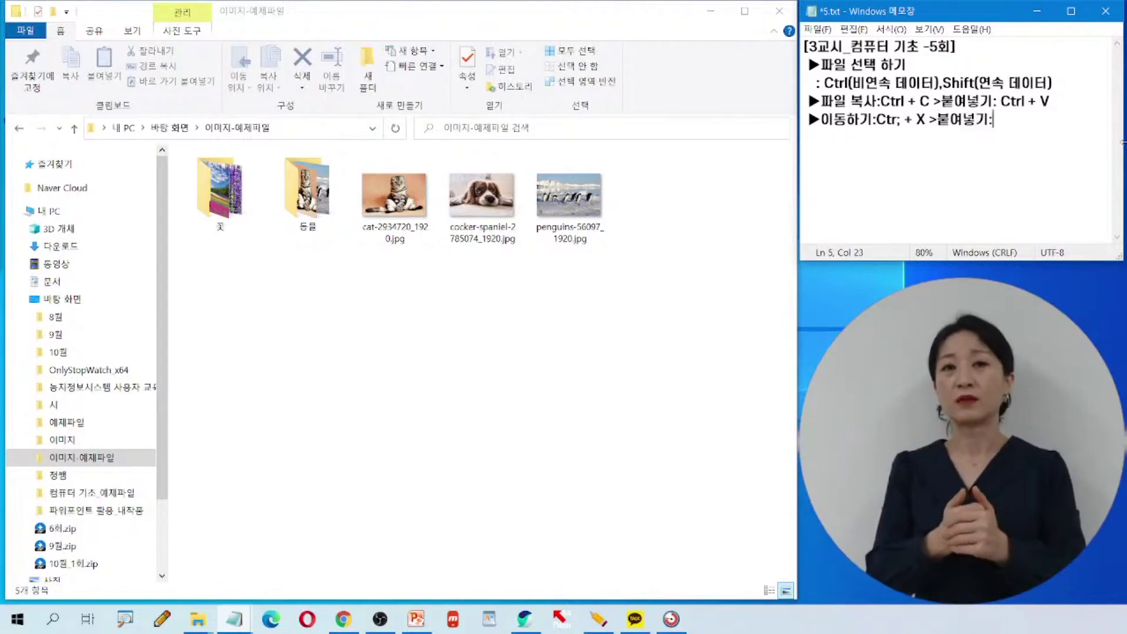
type("Ctr;")
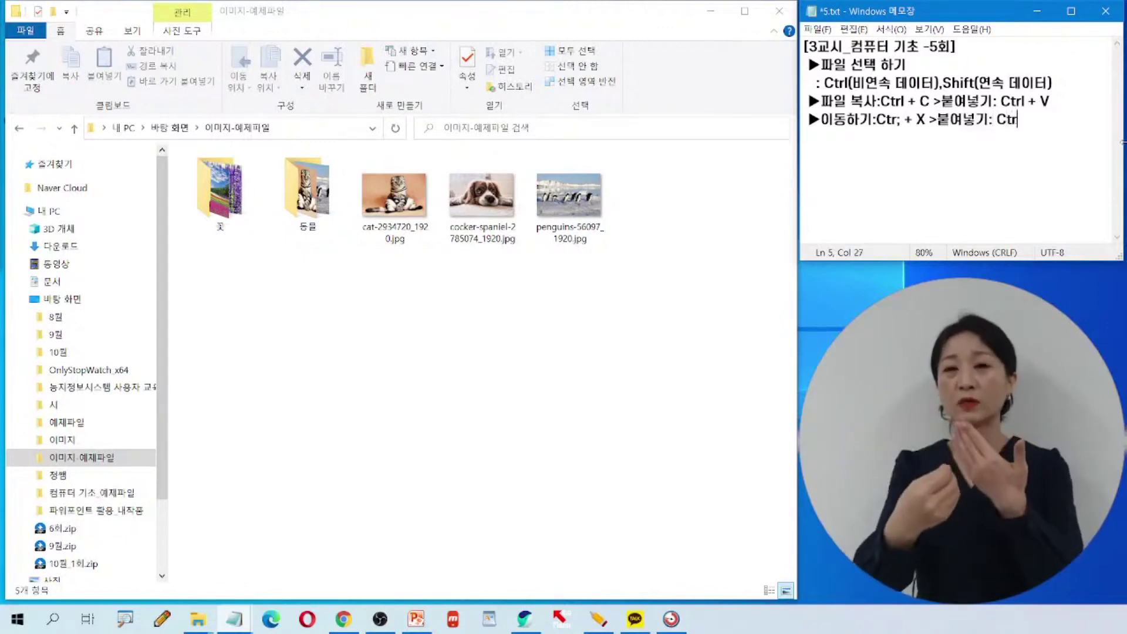
key("BackSpace")
type("l")
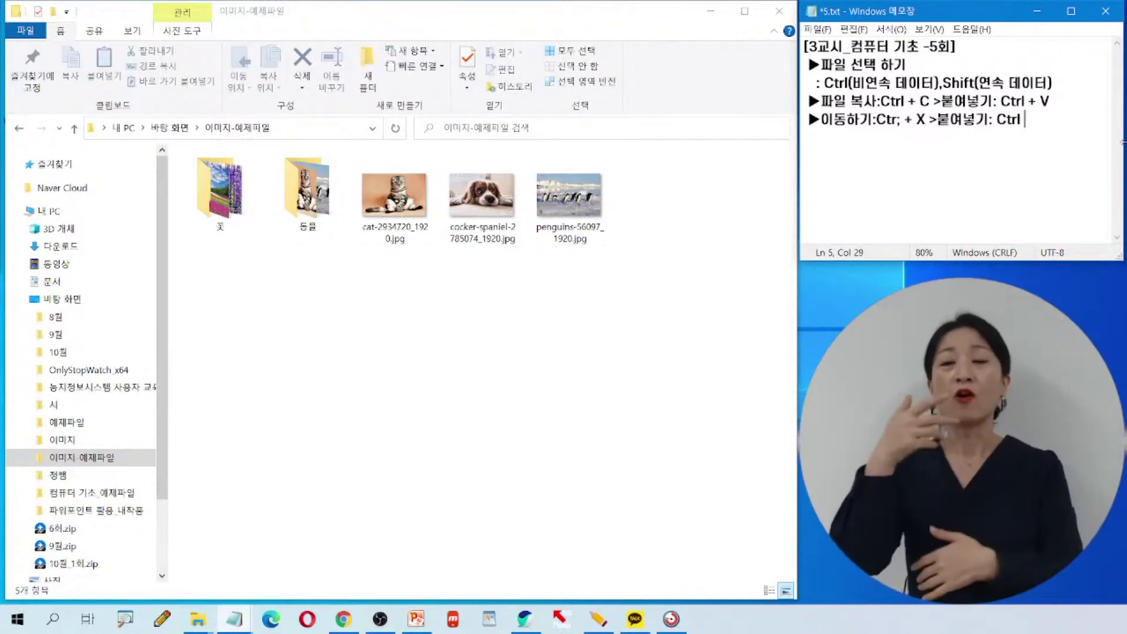
type(" +")
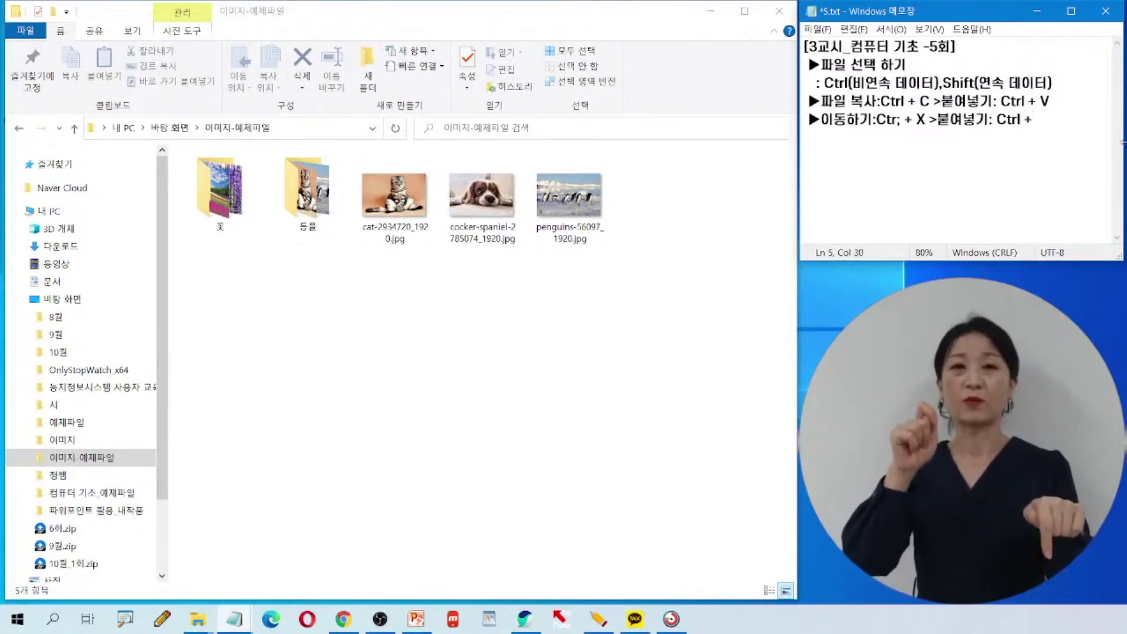
type(" ㅍ")
key("BackSpace")
type("V")
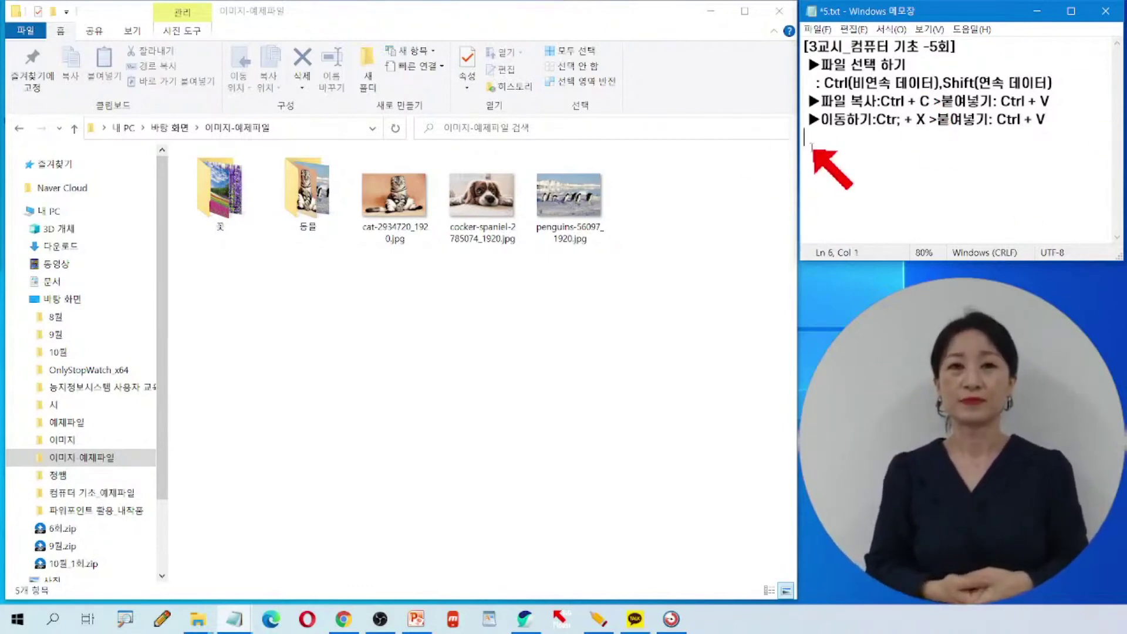
- Examine the commands offered for the penguins image and for the empty area of the 이미지-예제파일 folder
left_click(573, 202)
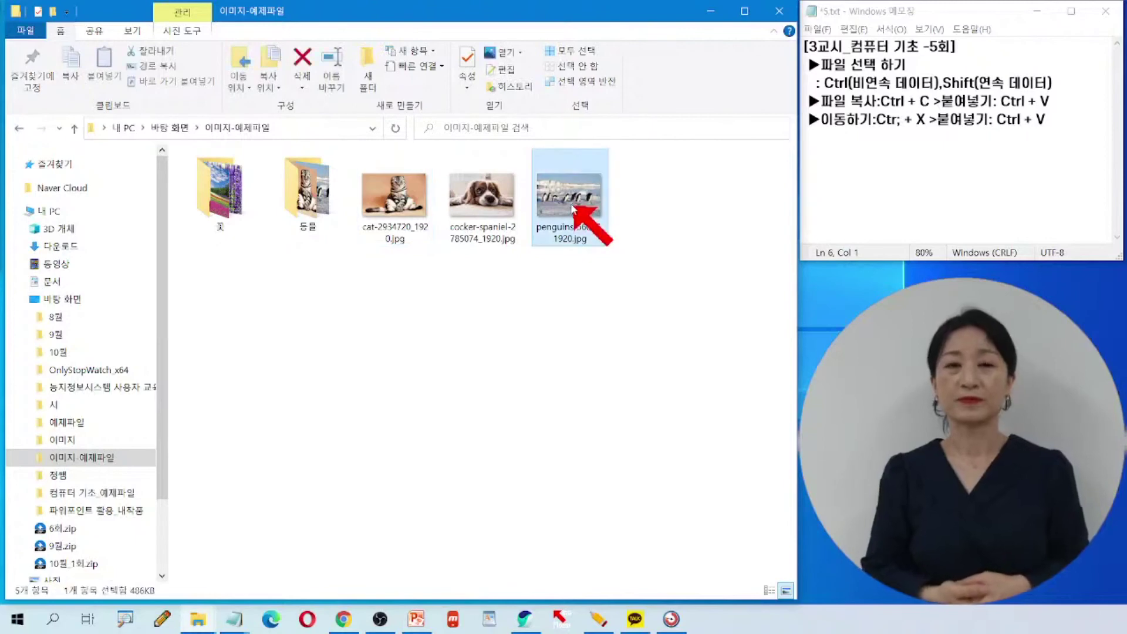
right_click(573, 203)
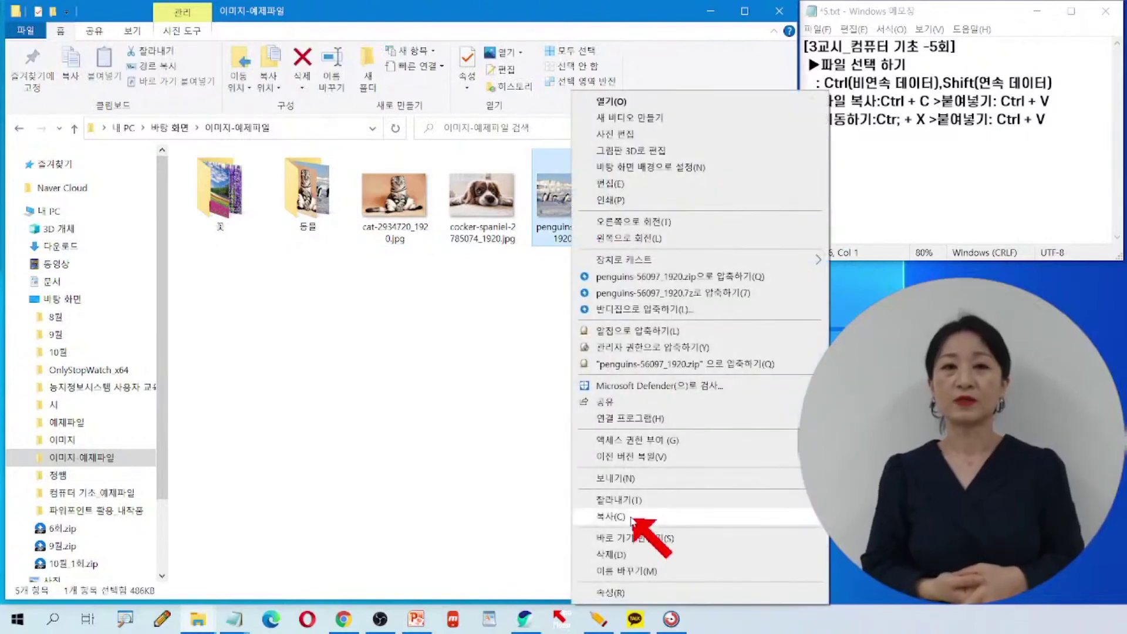
left_click(420, 384)
right_click(407, 366)
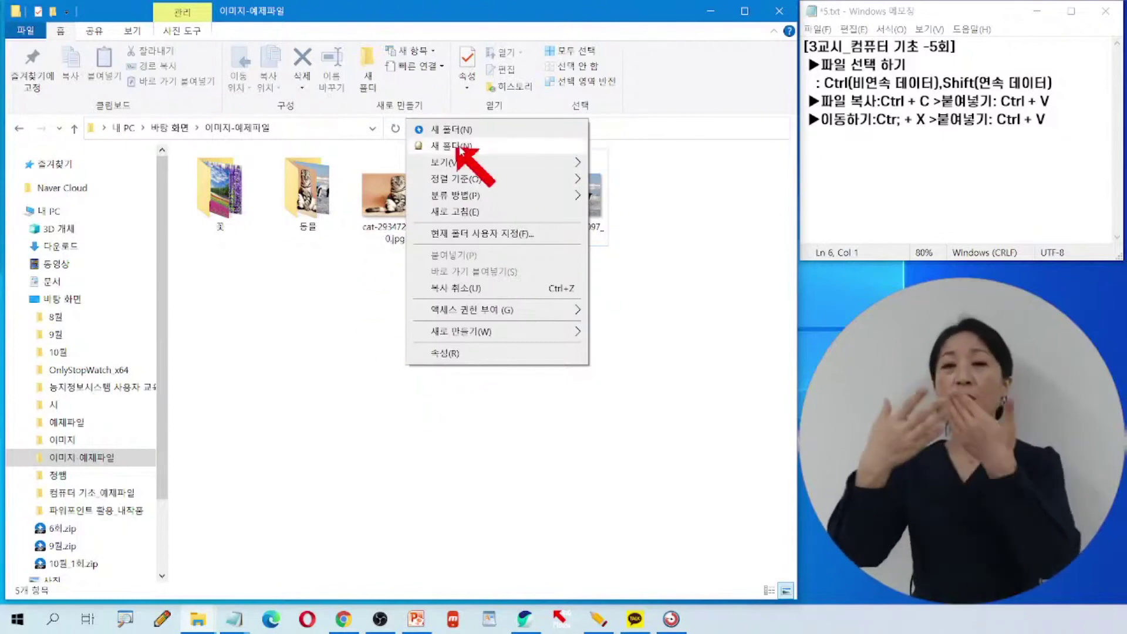
left_click(365, 348)
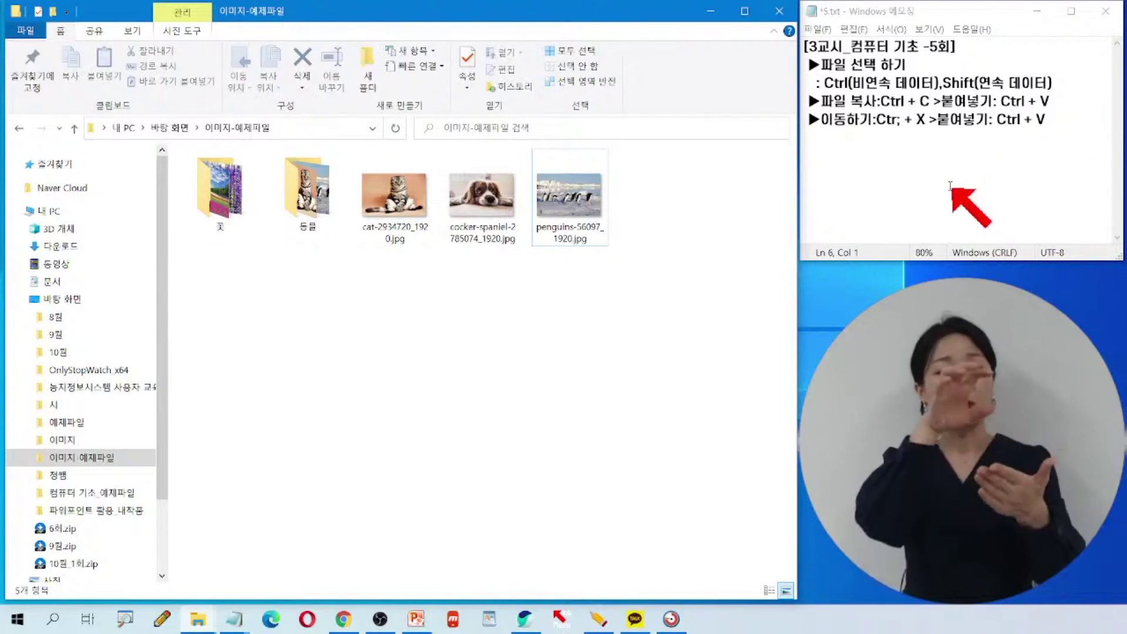
- Highlight the 파일 복사 shortcut text on the memo's fourth line
left_click(1055, 122)
key("Return")
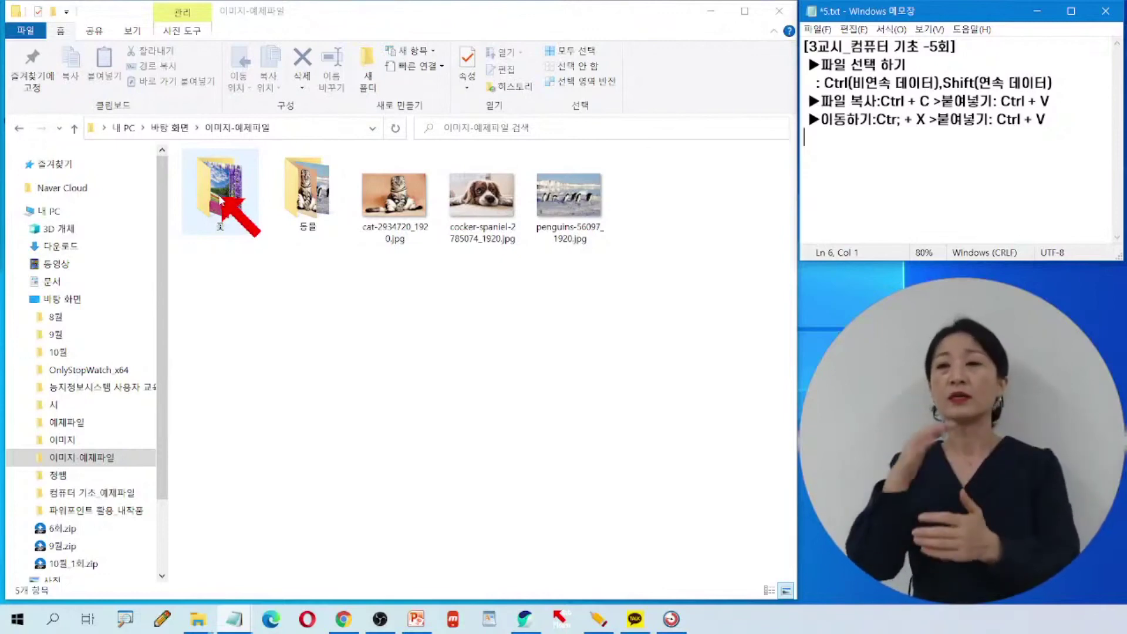
left_click_drag(824, 105, 1051, 104)
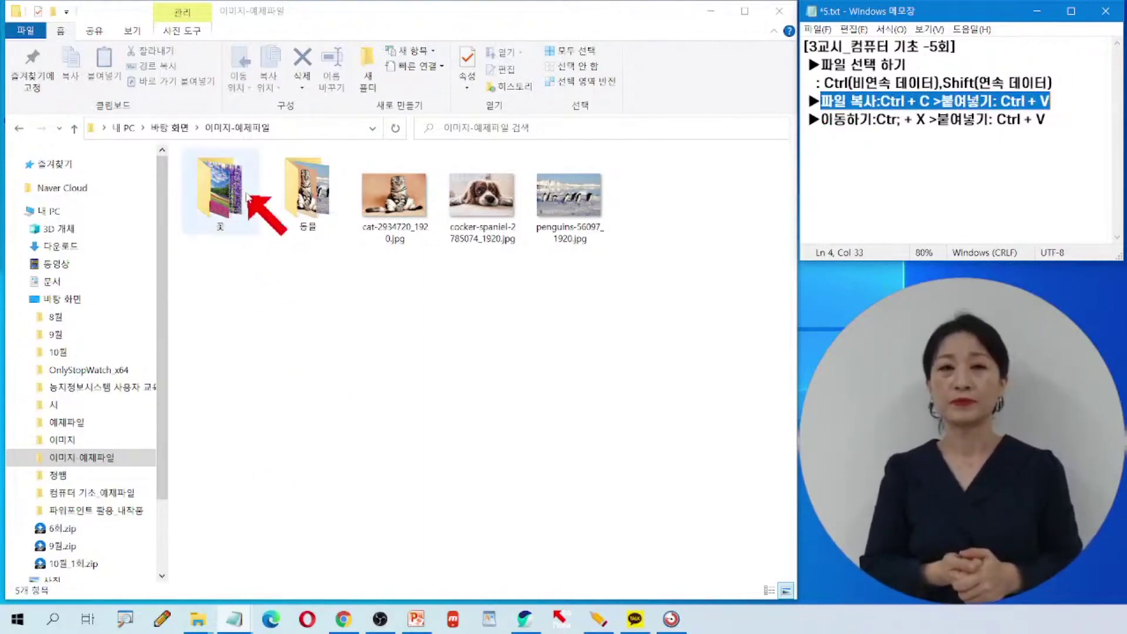
- Copy the 꽃 folder from 이미지-예제파일 and paste it into 바탕 화면
left_click(228, 219)
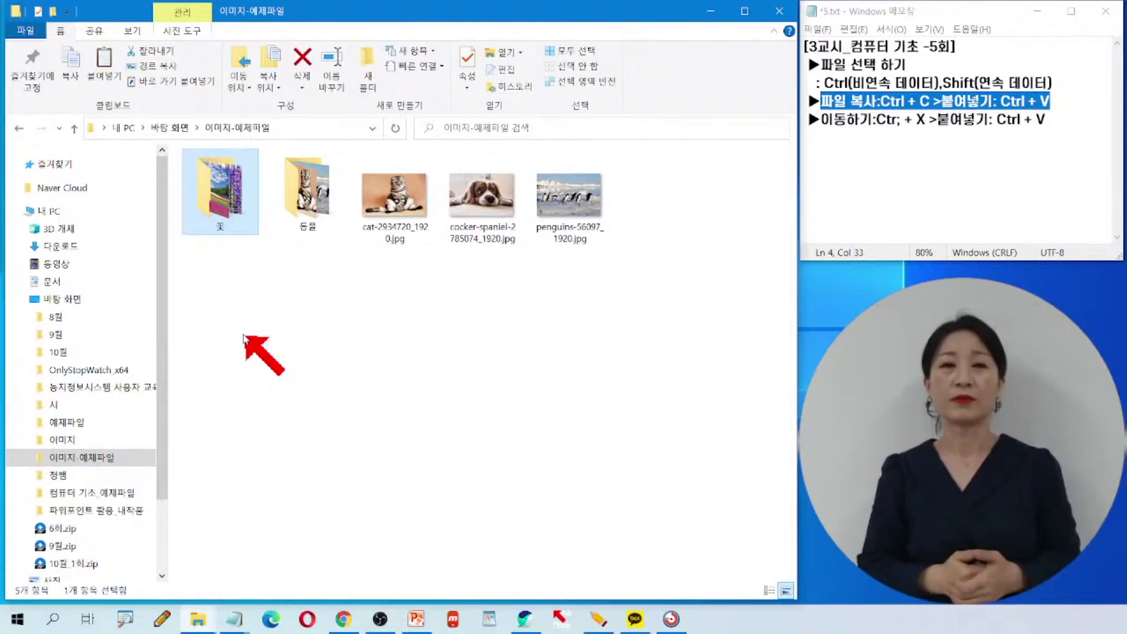
left_click(72, 302)
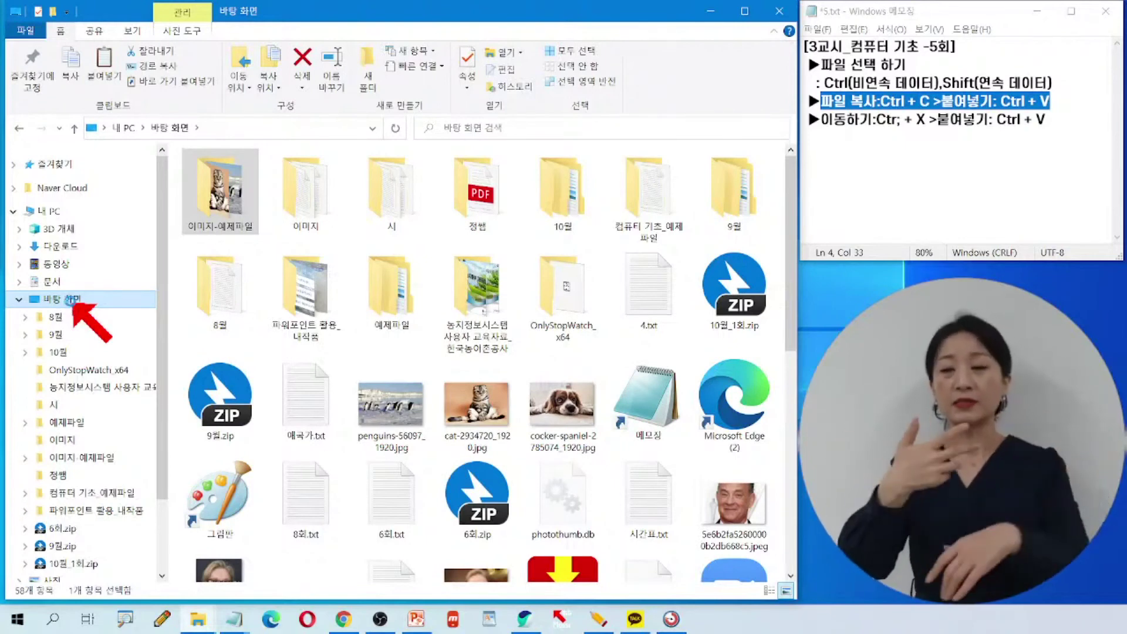
key("ctrl+v")
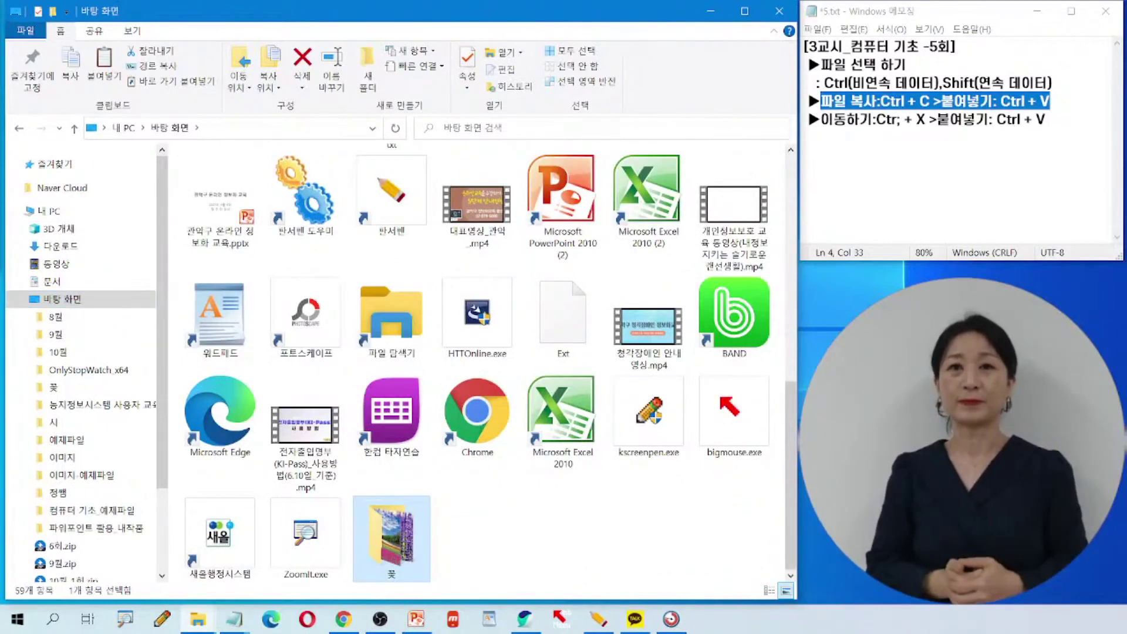
mouse_move(344, 487)
left_mouse_down()
mouse_move(411, 585)
mouse_move(444, 591)
left_mouse_up()
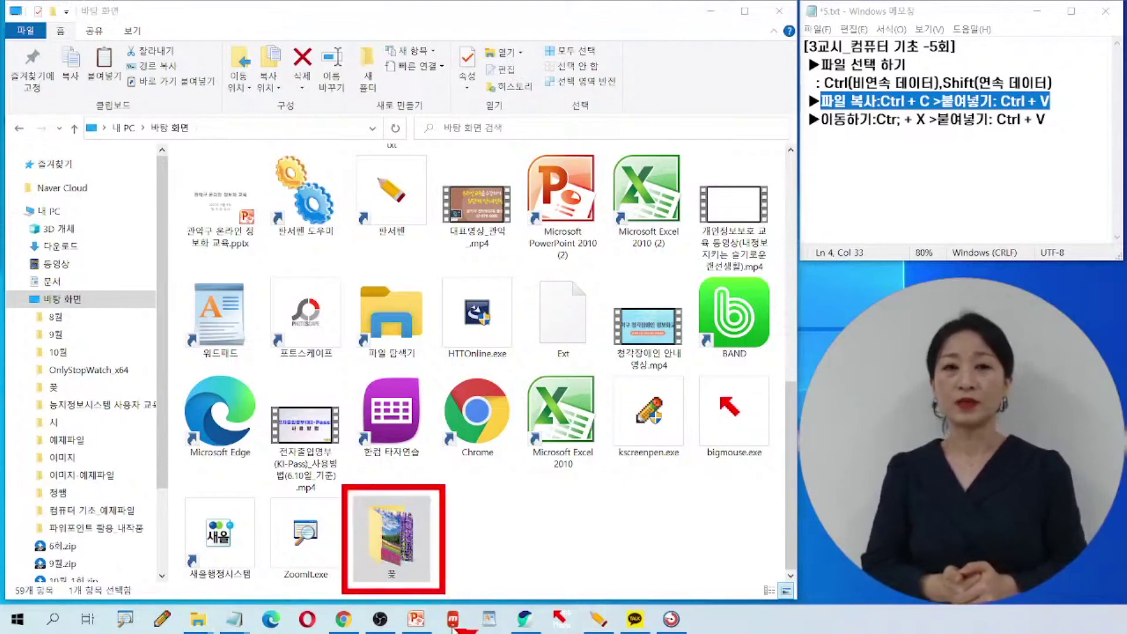
left_click_drag(146, 112, 204, 138)
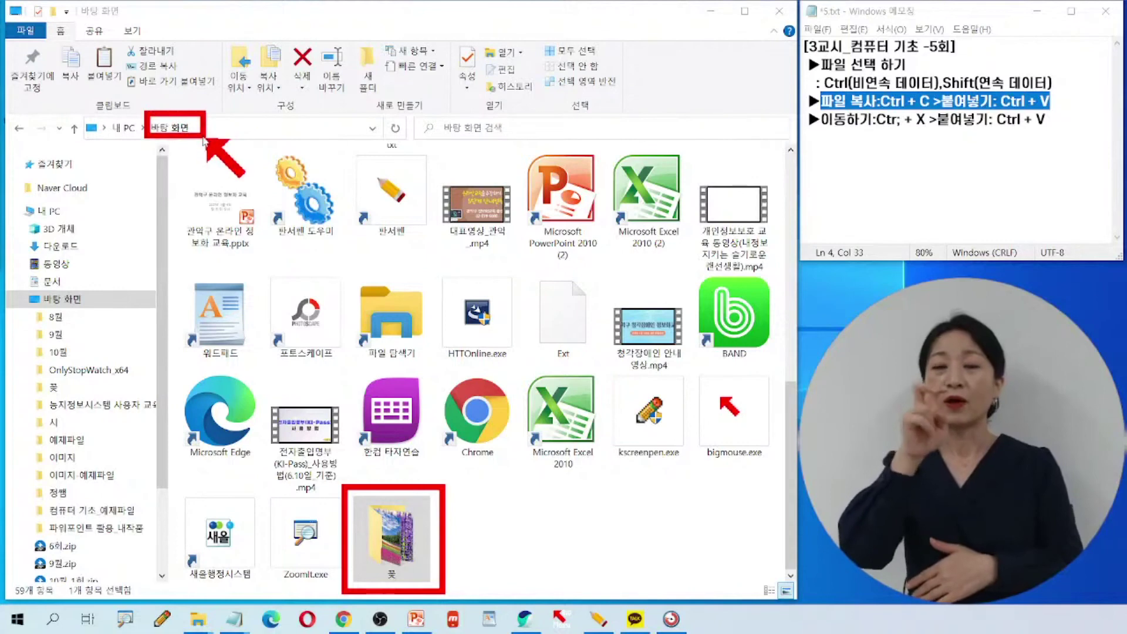
key("ctrl")
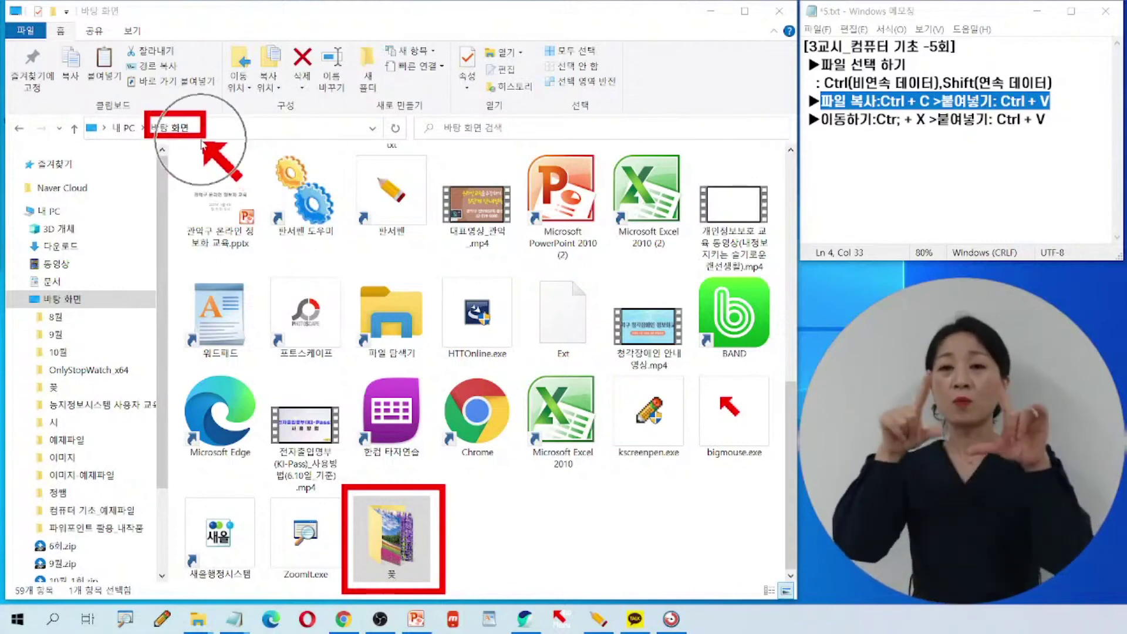
left_click_drag(71, 1, 138, 25)
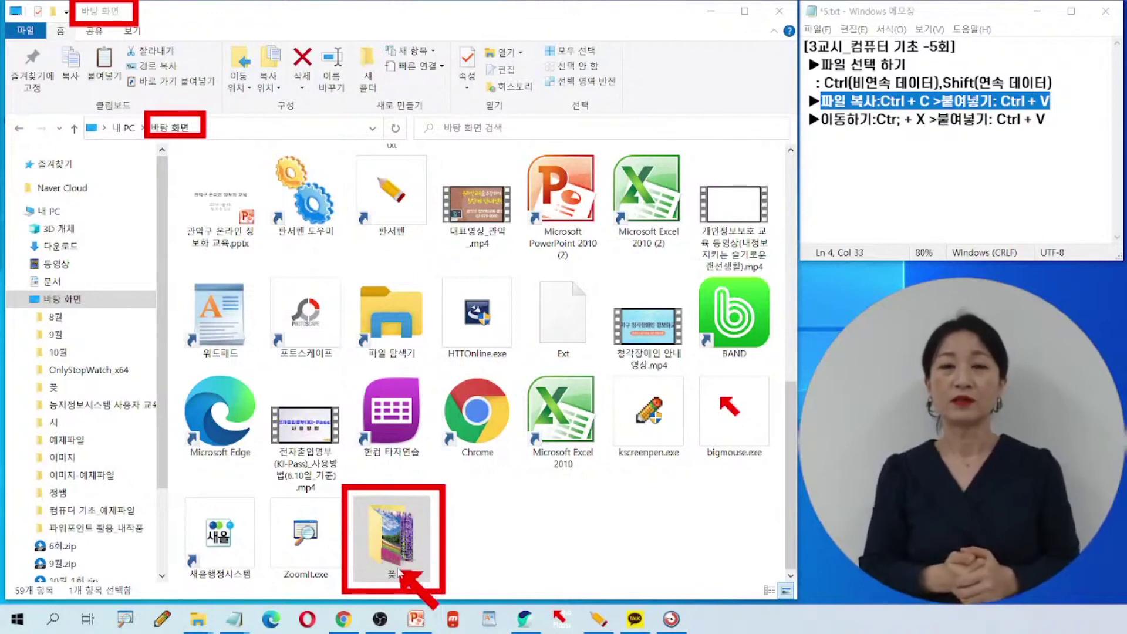
key("ctrl")
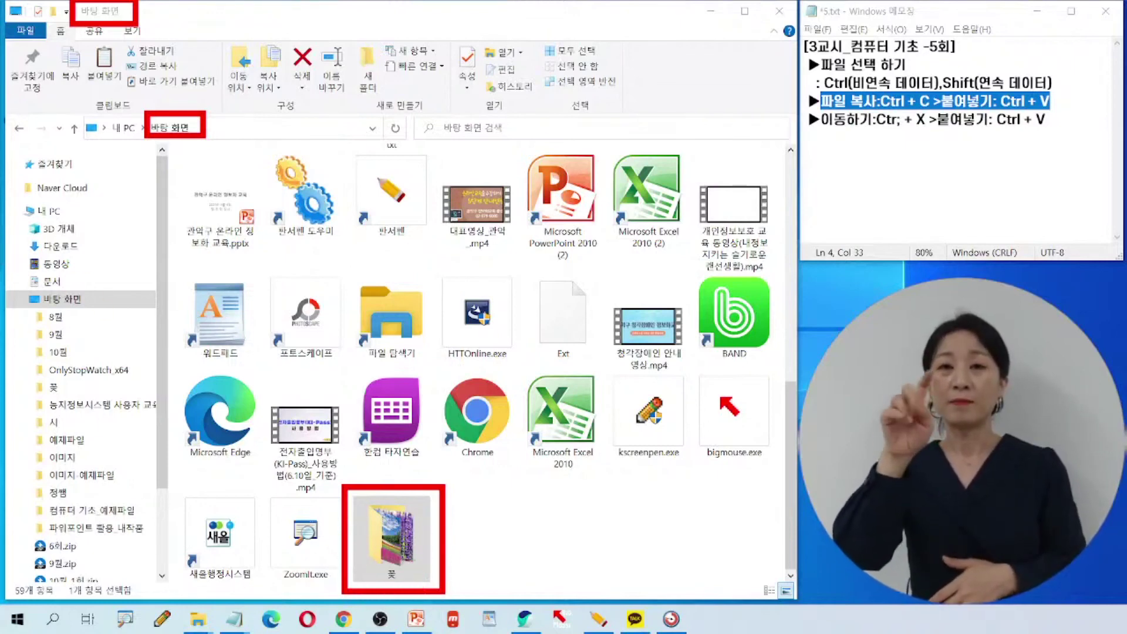
key("Escape")
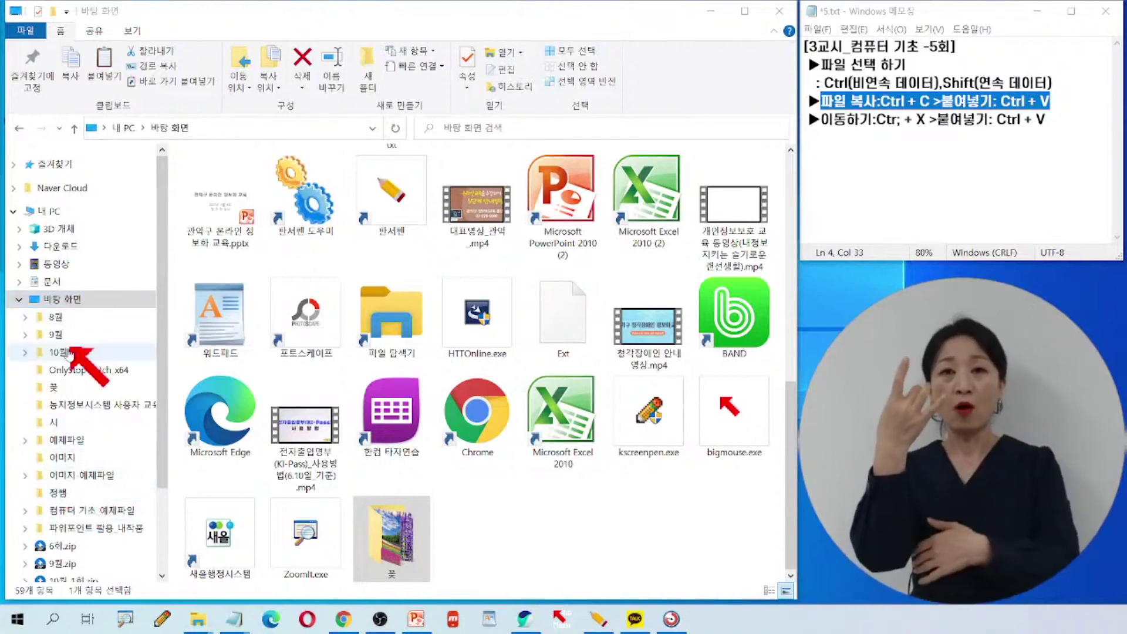
- Open the 이미지-예제파일 folder, select the 동물 folder in it, and highlight the 이동하기 shortcut text in the memo
left_click(96, 477)
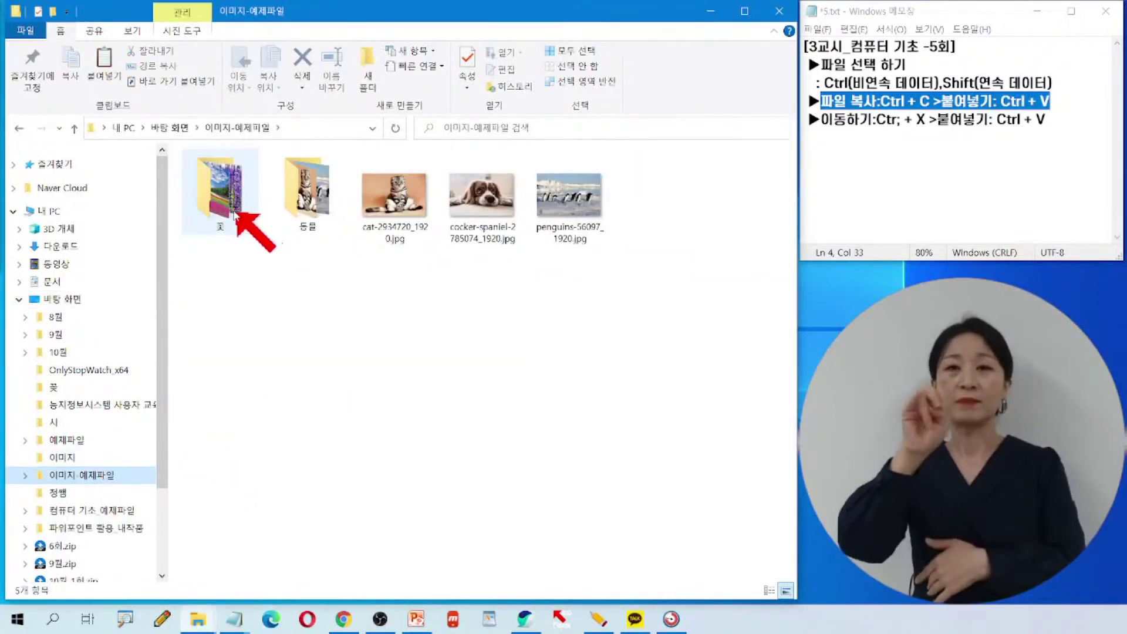
left_click(227, 210)
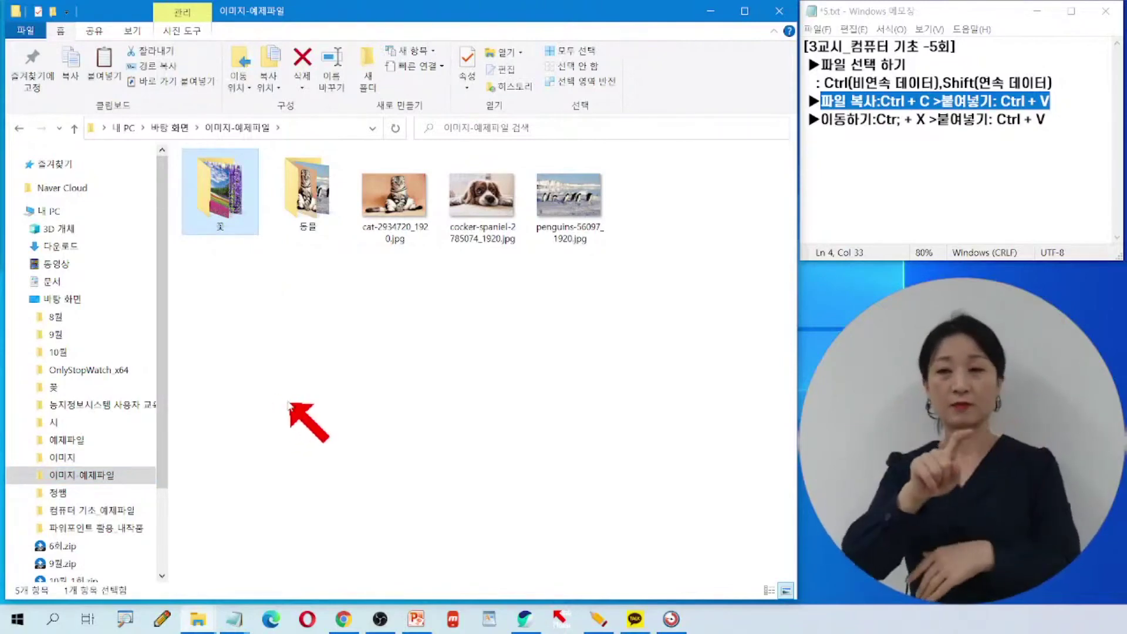
left_click(315, 211)
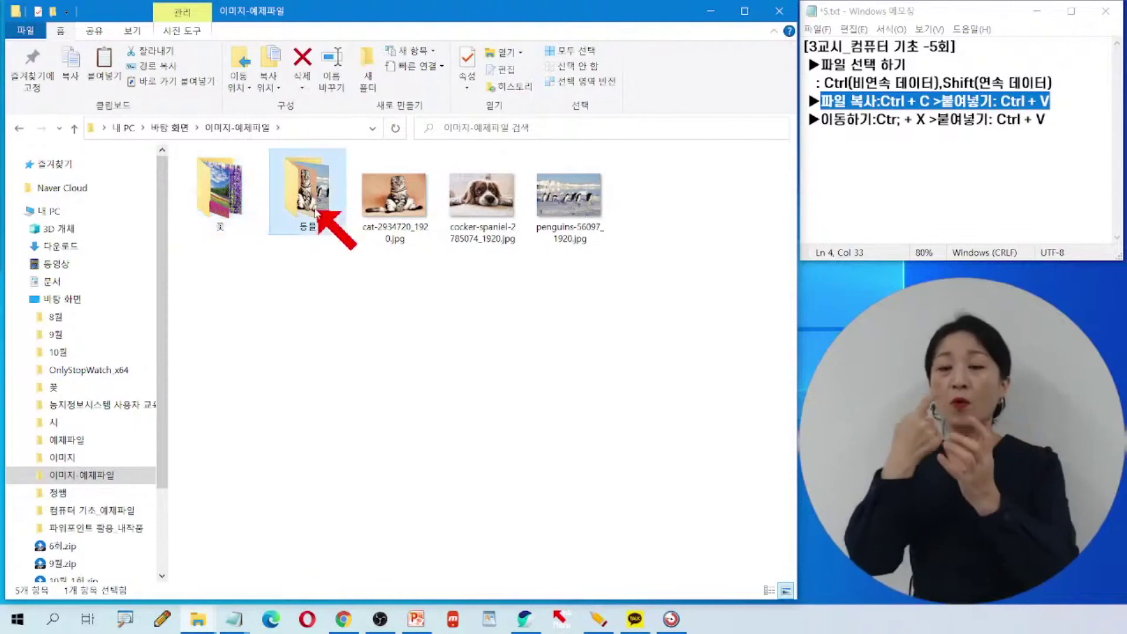
left_click_drag(829, 121, 1077, 144)
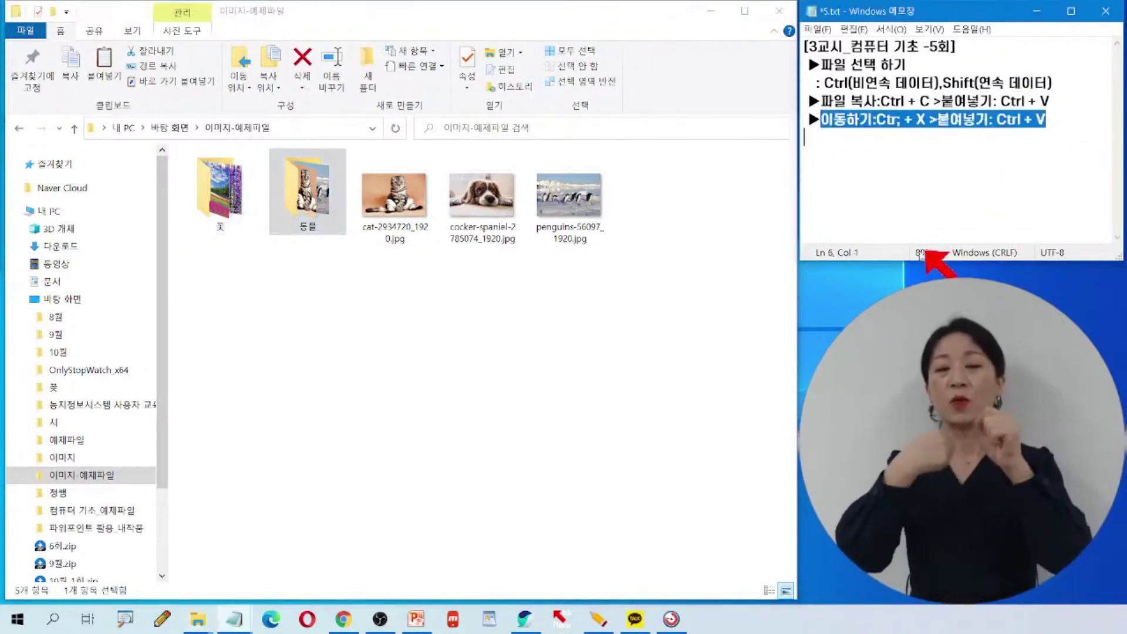
- Cut the 동물 folder from 이미지-예제파일 and paste it into 바탕 화면, highlighting the memo's 붙여넣기 shortcut before pasting
left_click(506, 273)
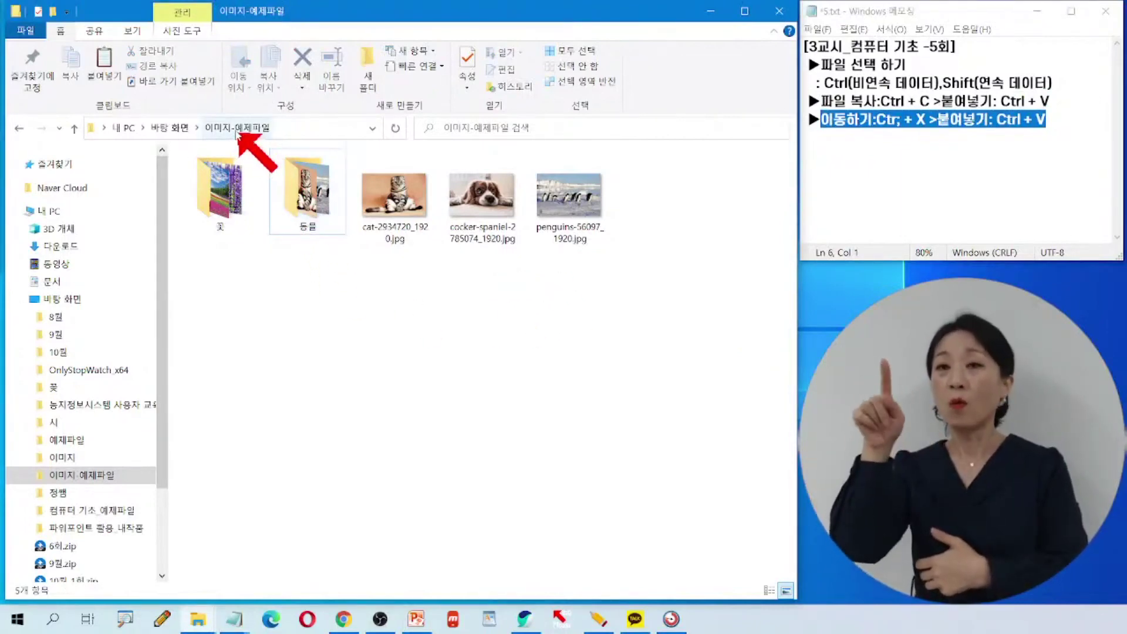
left_click(309, 224)
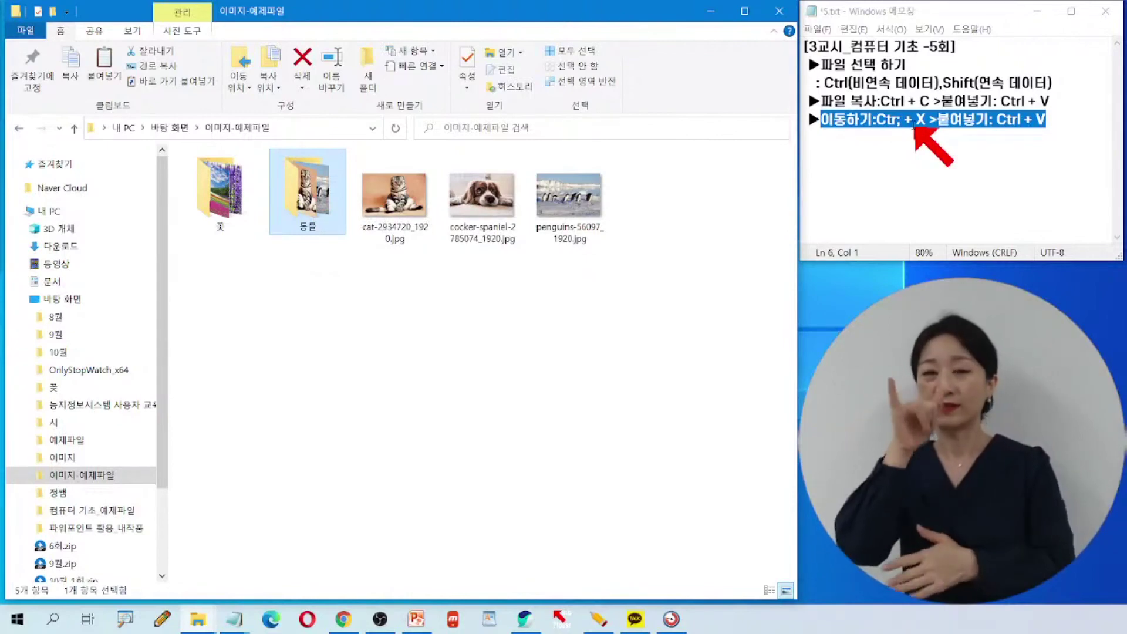
key("ctrl+x")
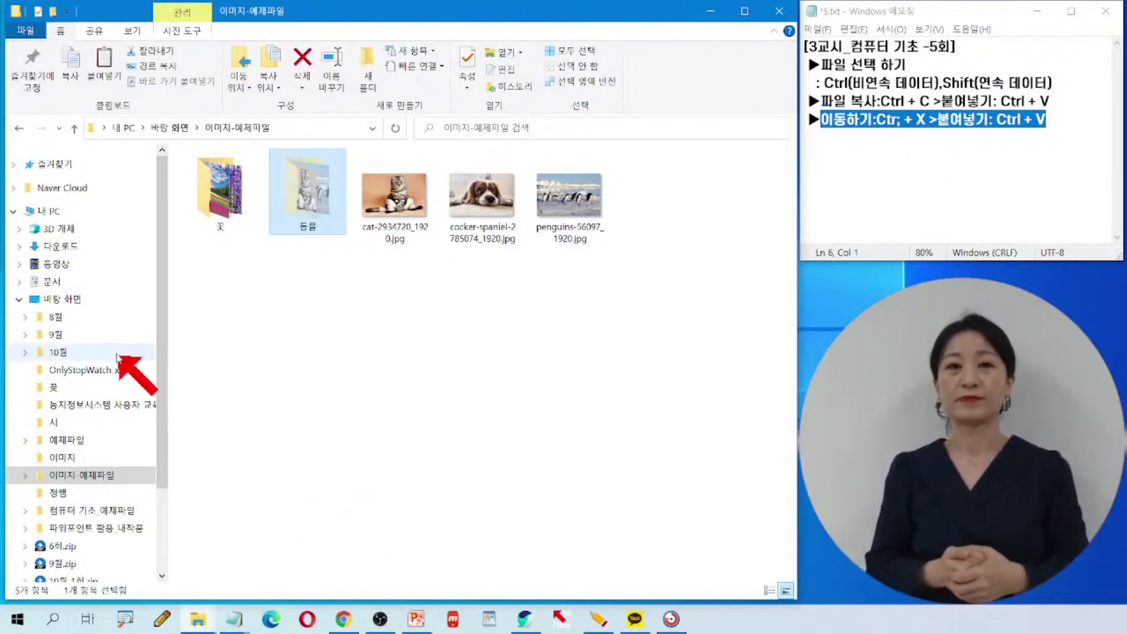
left_click(68, 300)
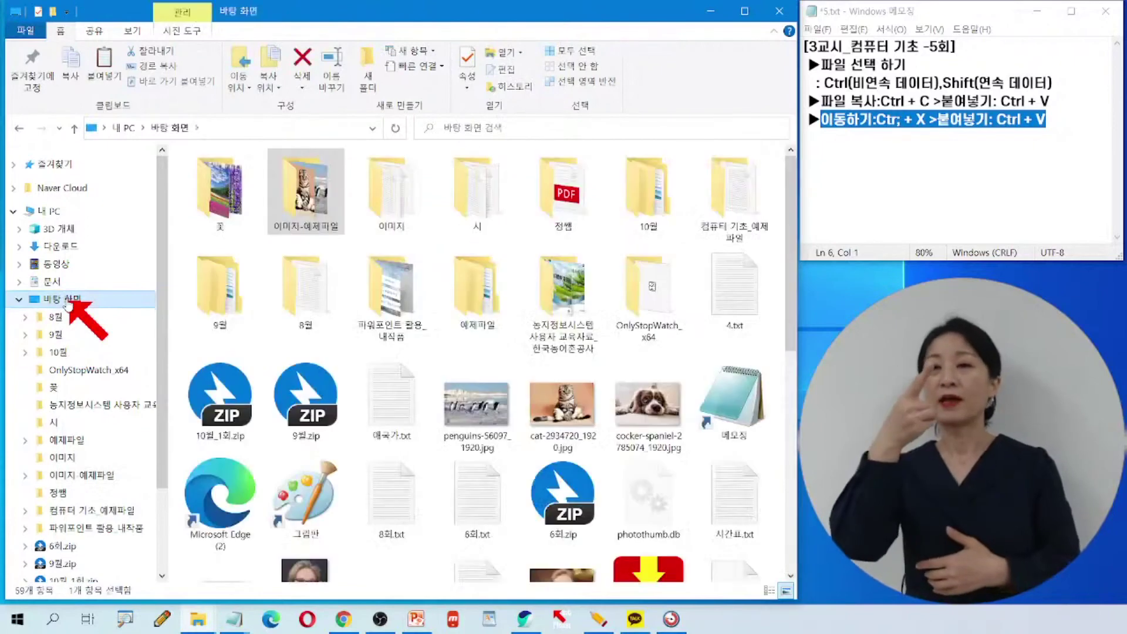
left_click(938, 119)
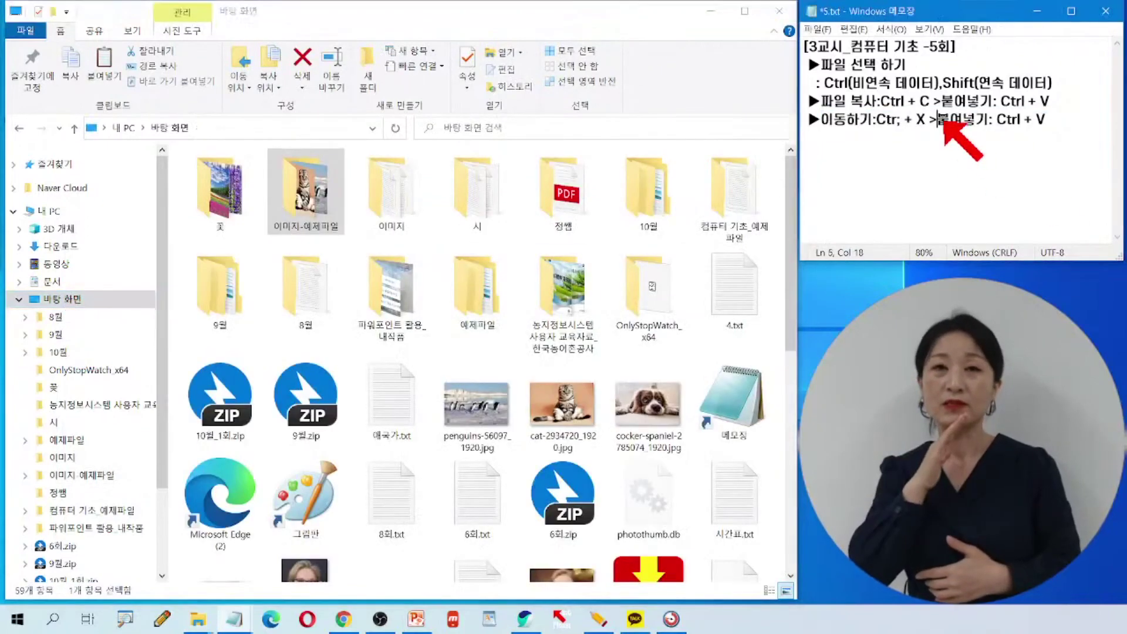
left_click_drag(937, 119, 1050, 132)
left_click(273, 24)
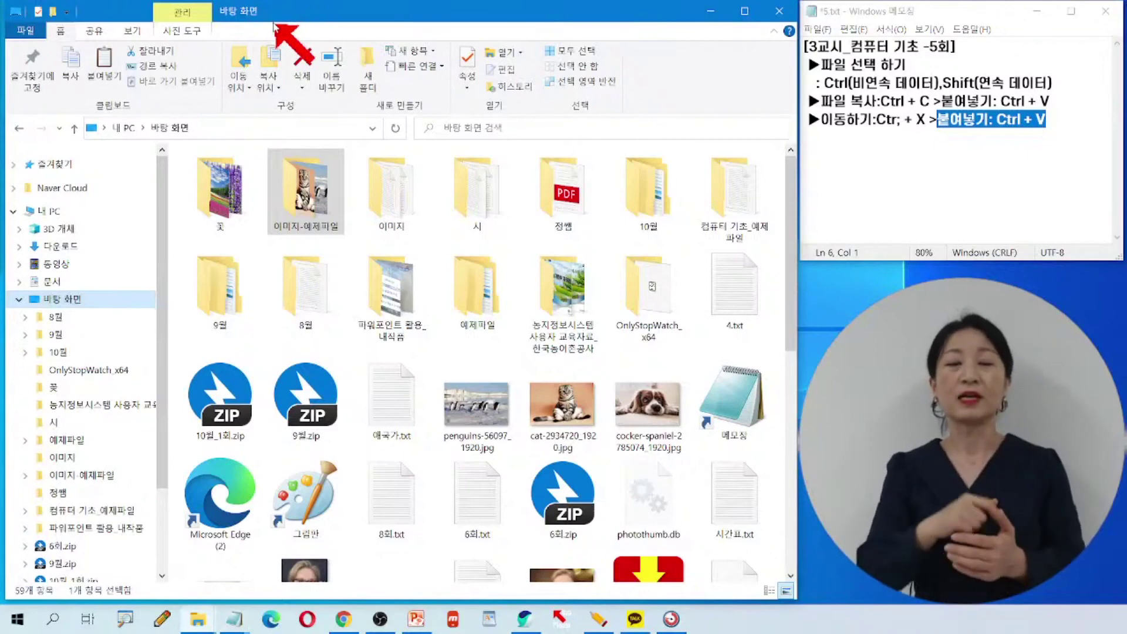
key("ctrl+v")
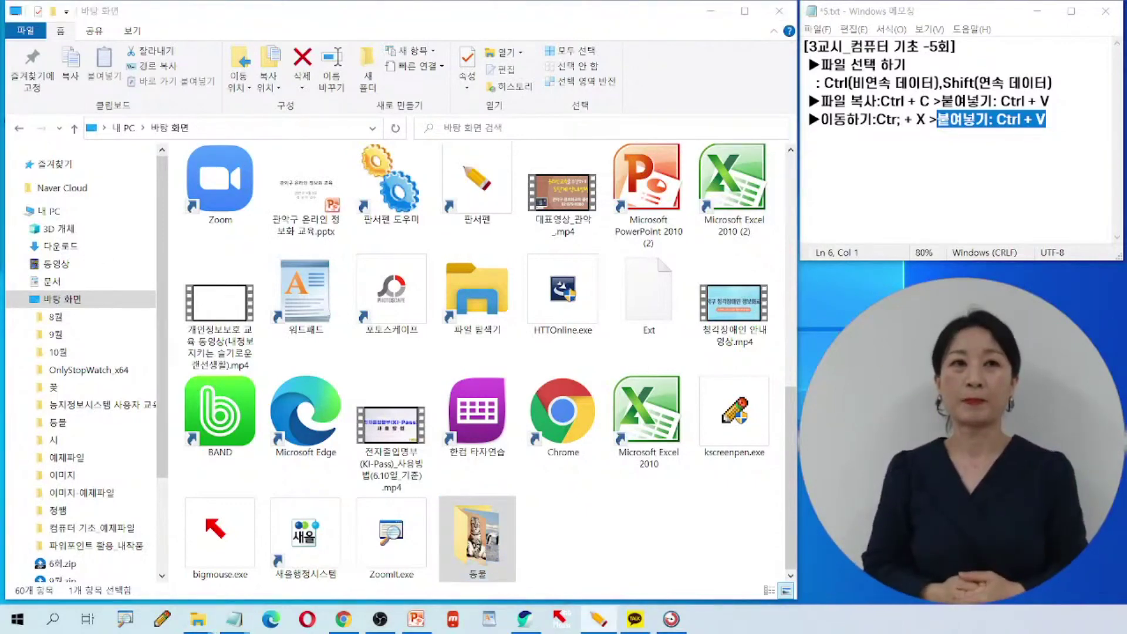
- Mark the 동물 folder and its 바탕 화면 location with temporary red boxes, and check the contents of 이미지-예제파일
left_click_drag(429, 482, 543, 596)
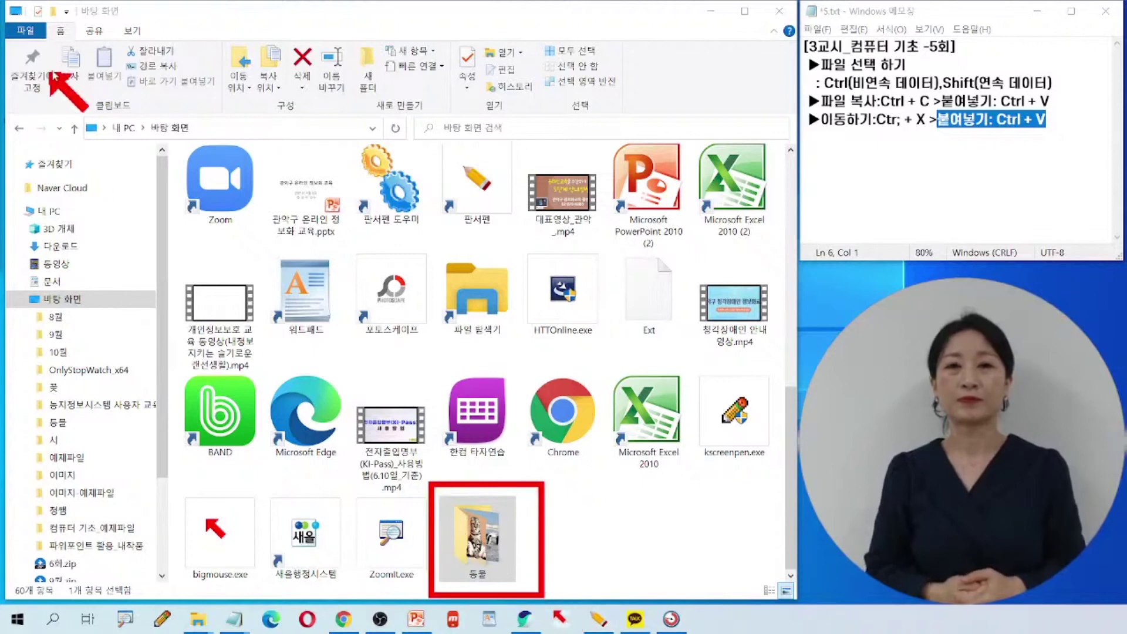
mouse_move(144, 111)
left_mouse_down()
mouse_move(170, 144)
mouse_move(212, 140)
left_mouse_up()
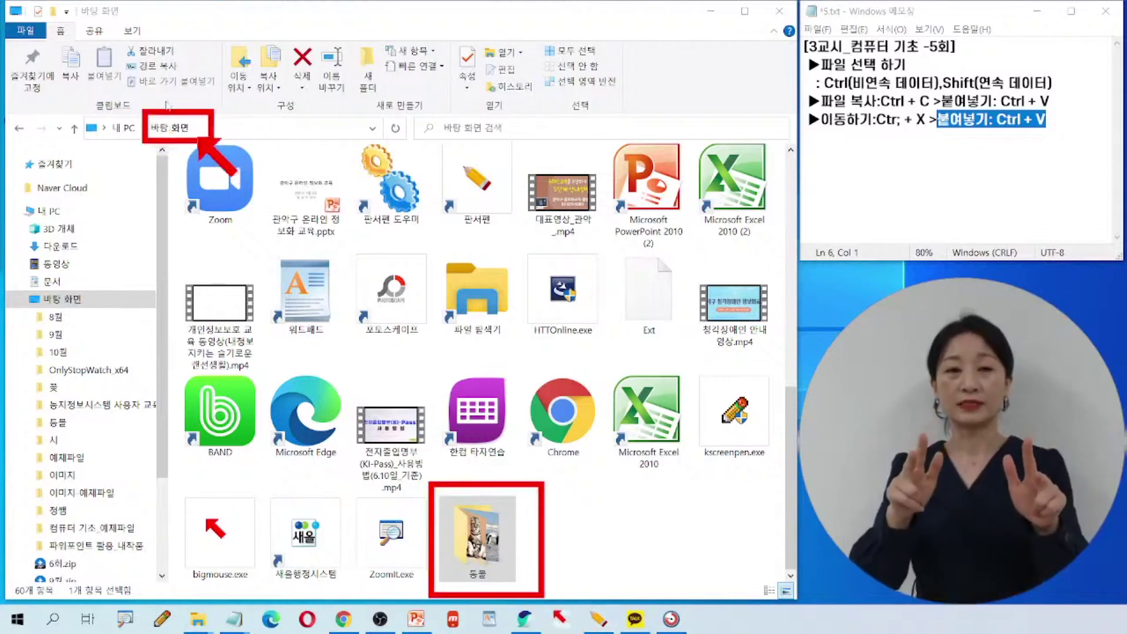
left_click_drag(81, 1, 130, 19)
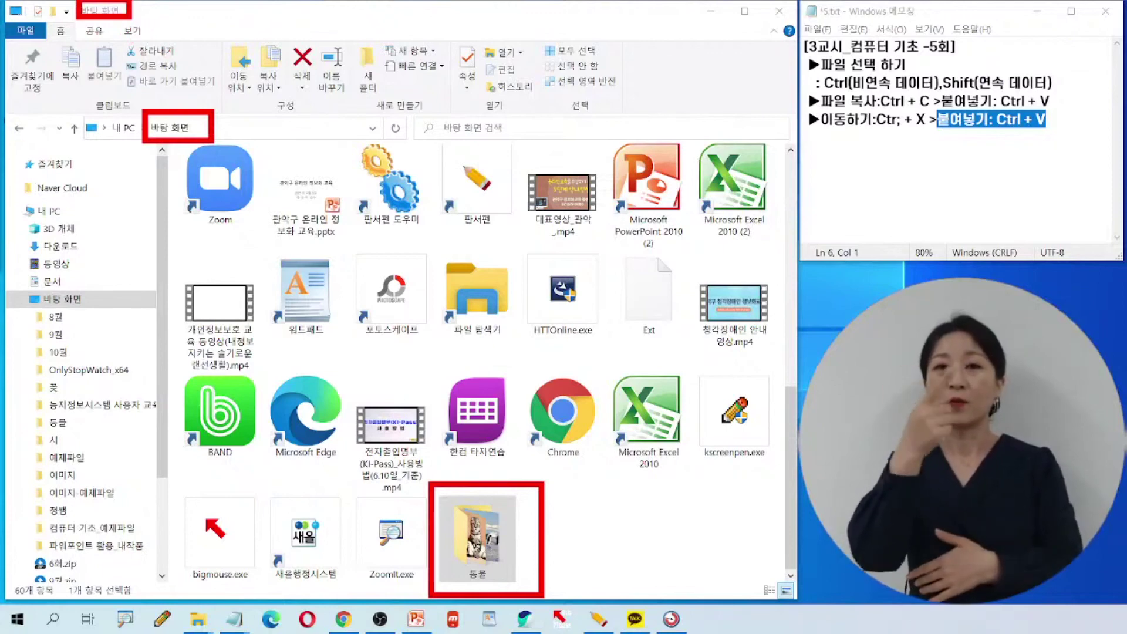
key("Escape")
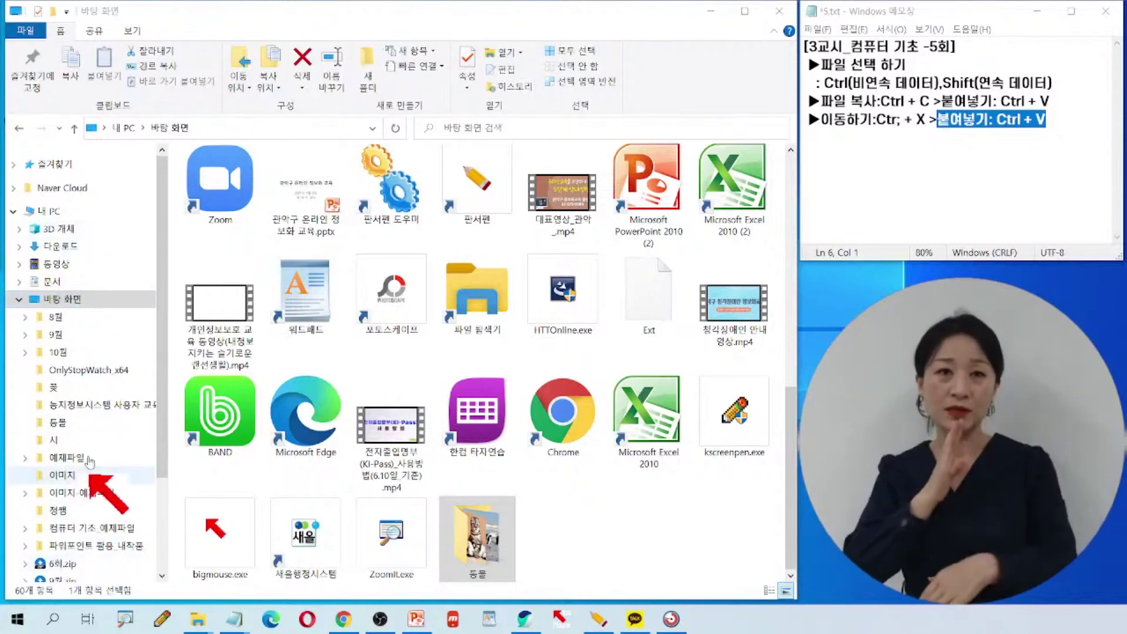
left_click(103, 494)
left_click(102, 493)
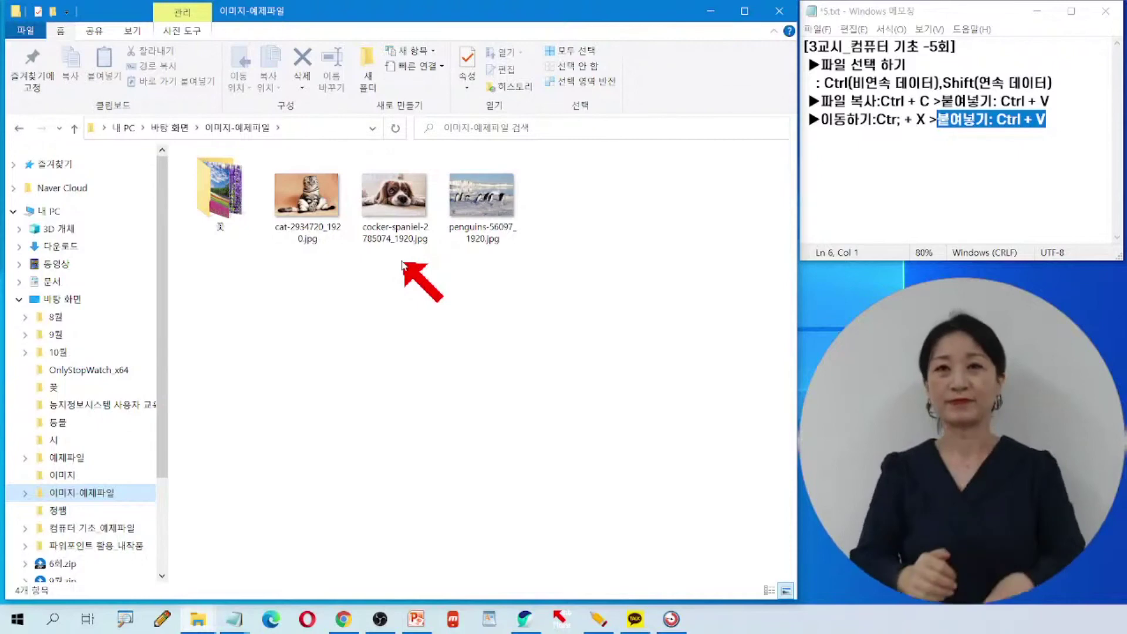
- Add the line "-마우스 드래그: 이동할 폴더로" below the 이동하기 line in the memo
left_click(1048, 122)
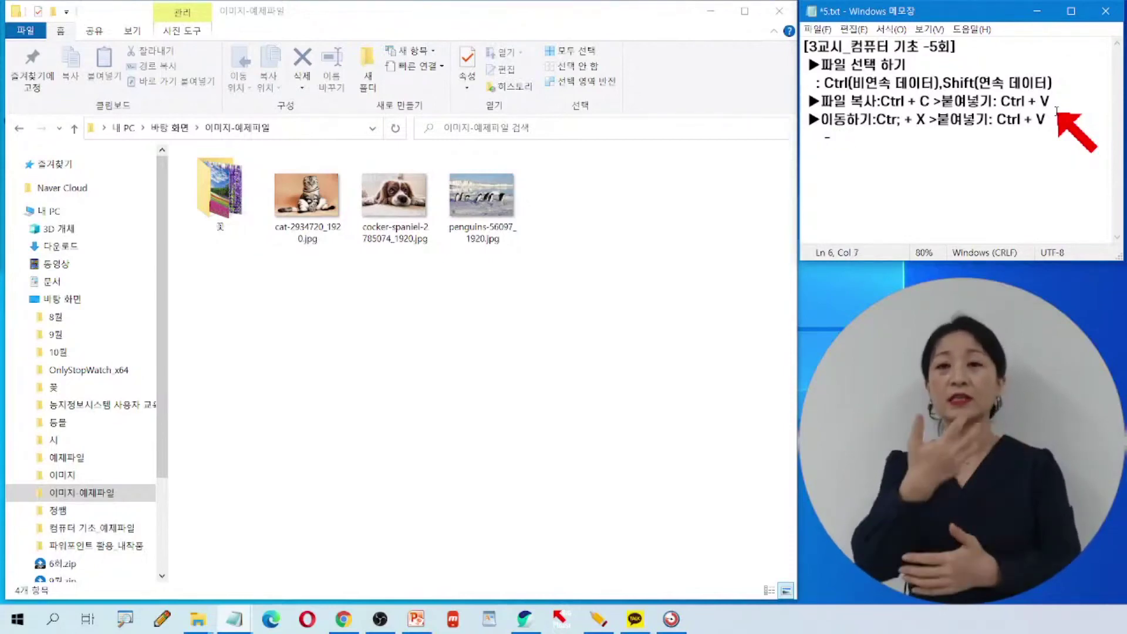
type("우스 끌")
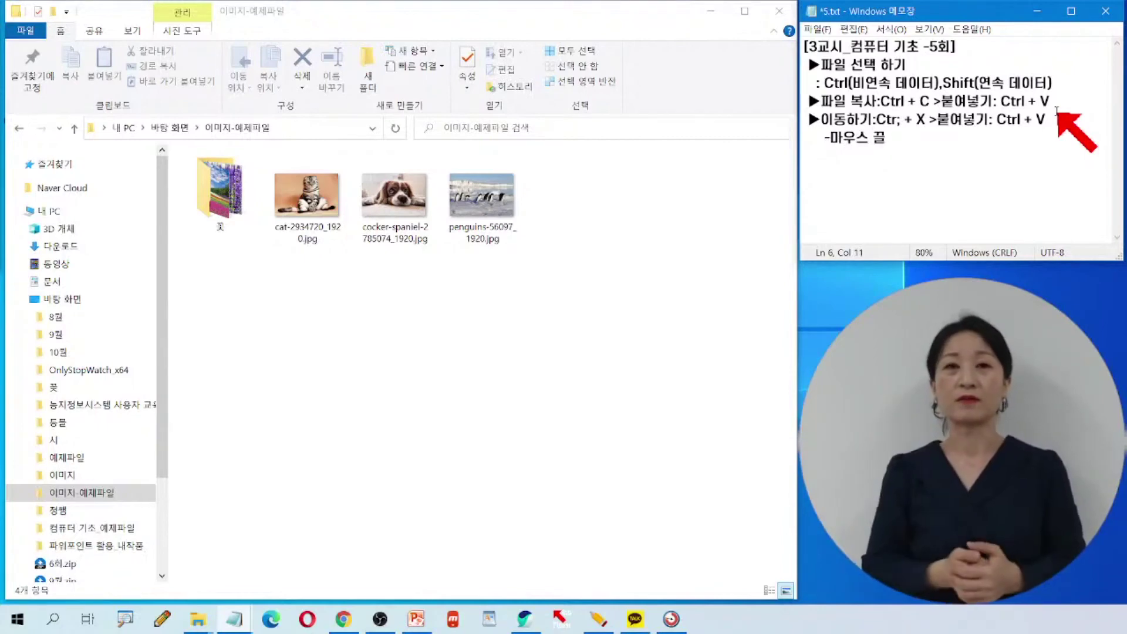
key("BackSpace")
type("드래")
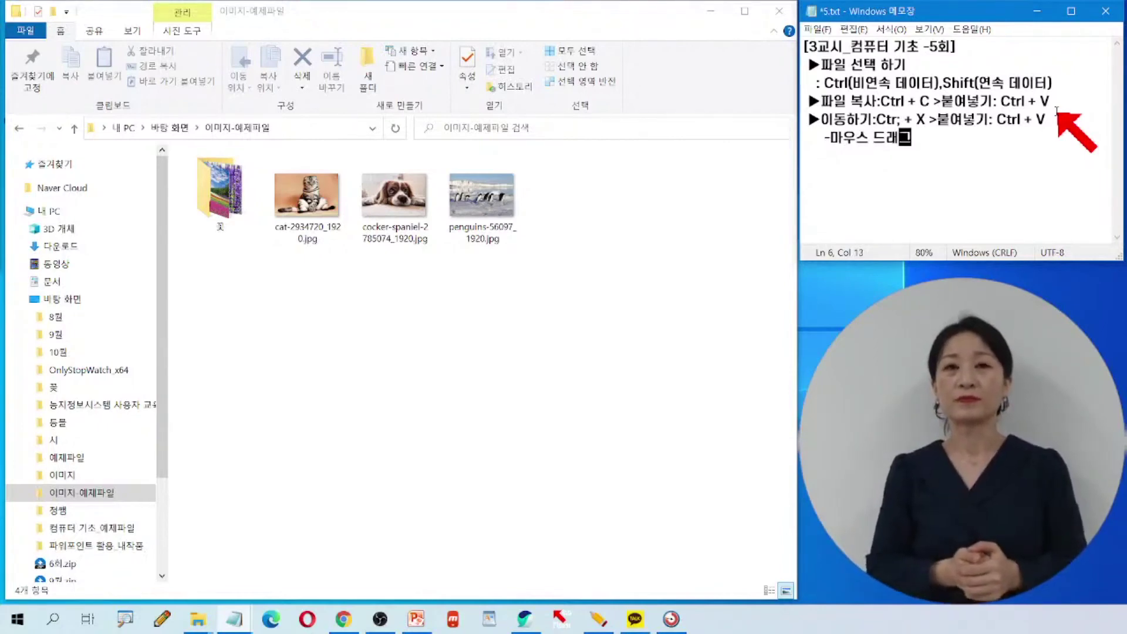
type("그: 이동합")
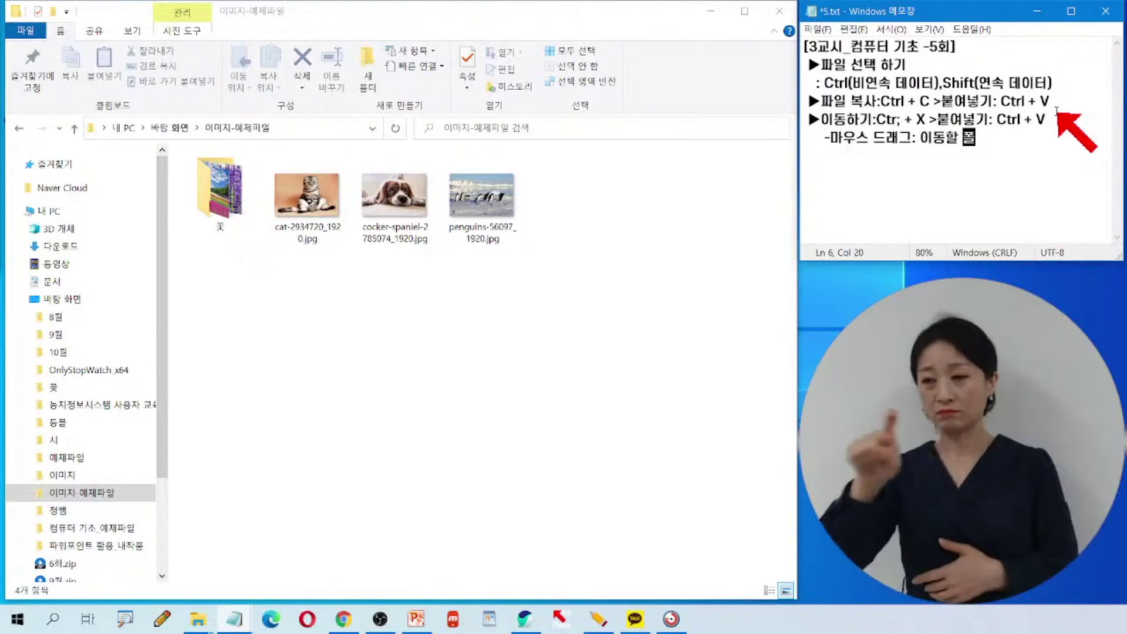
type("더를")
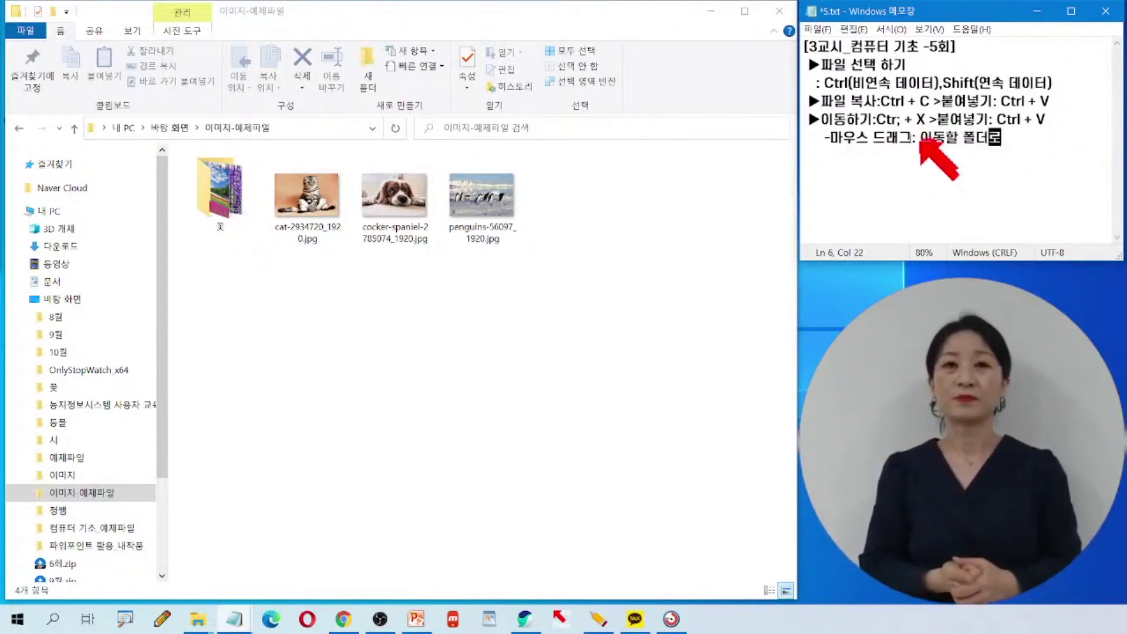
- Insert the line "-Ctrl + 드래그" below the 파일 복사 line in the memo
left_click(1071, 101)
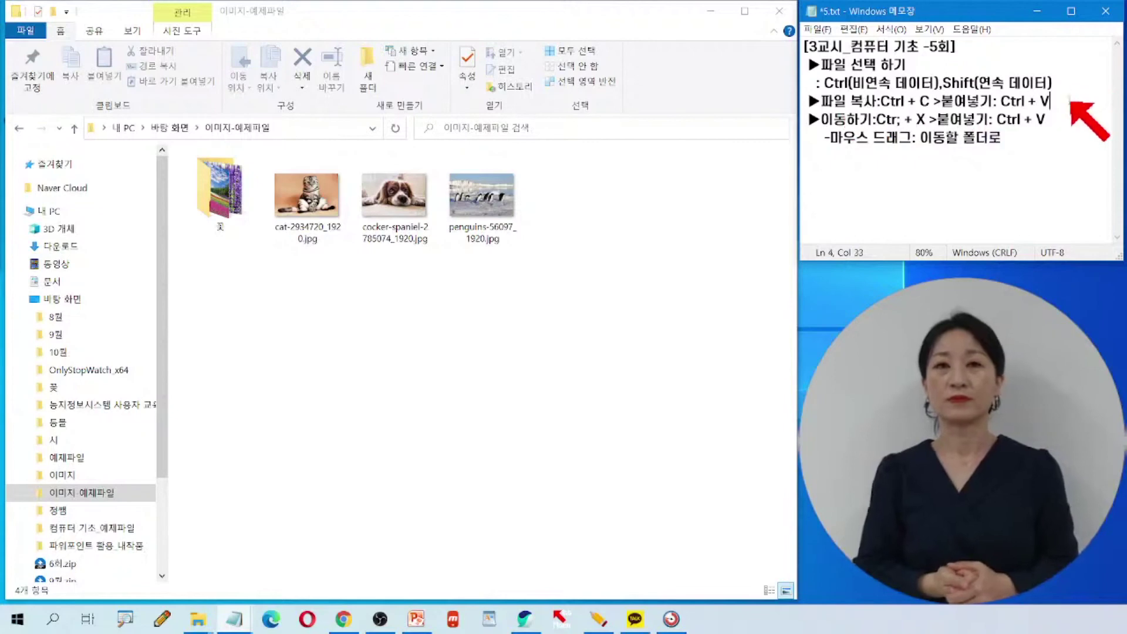
key("Return")
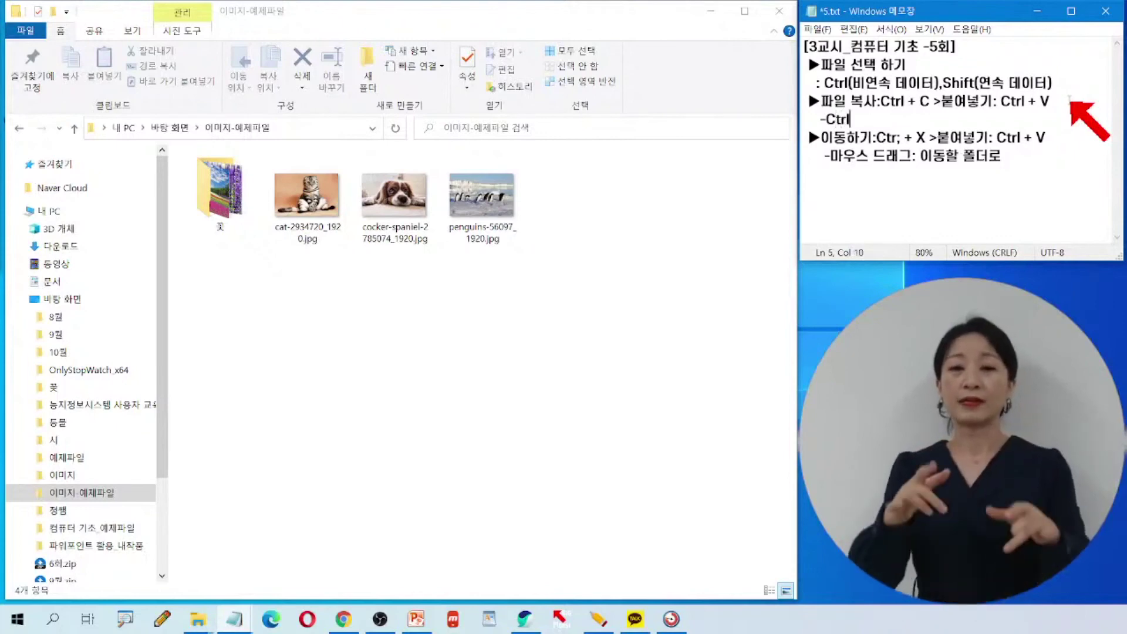
type("-Ctrl +")
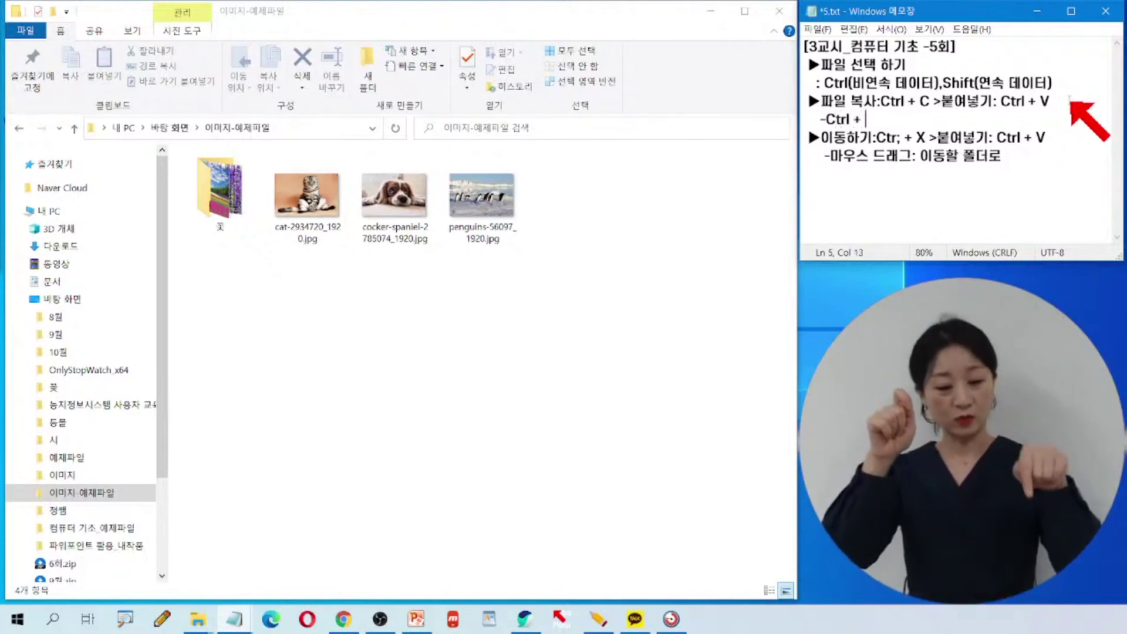
type(" 드래그")
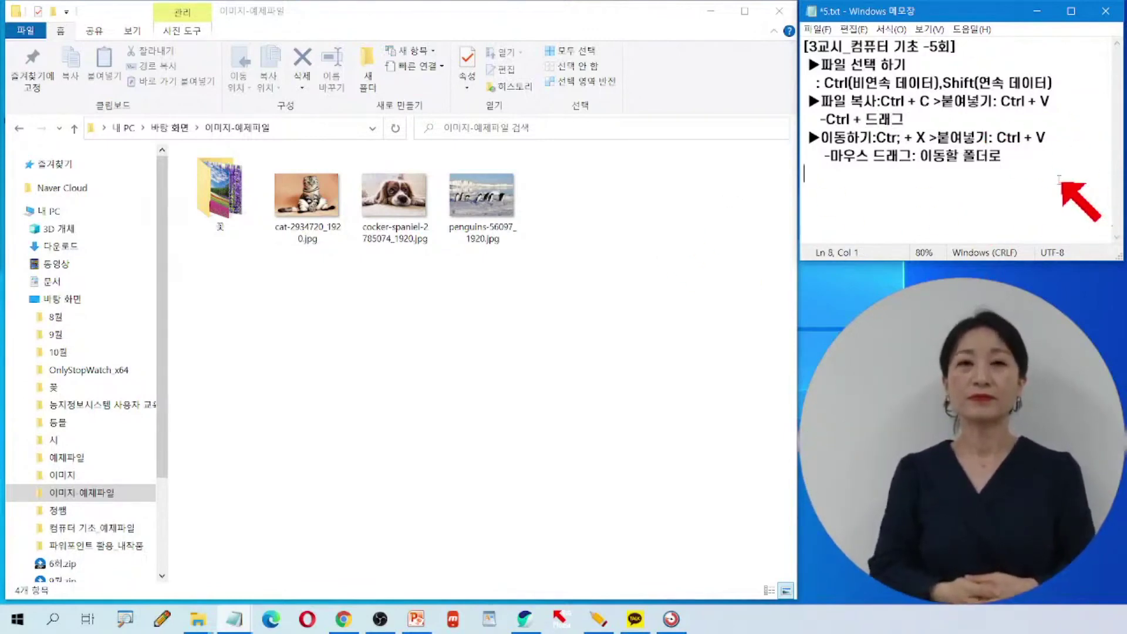
left_click(936, 185)
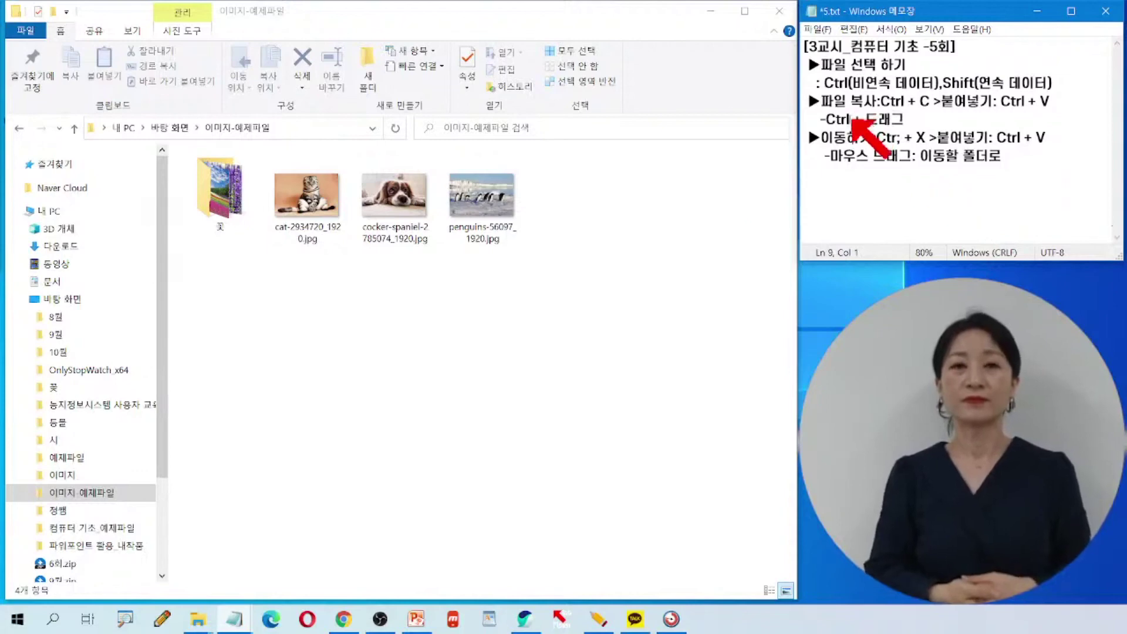
- Highlight the word Ctrl in the memo's "-Ctrl + 드래그" line and return to the 이미지-예제파일 folder window
left_click_drag(827, 119, 849, 119)
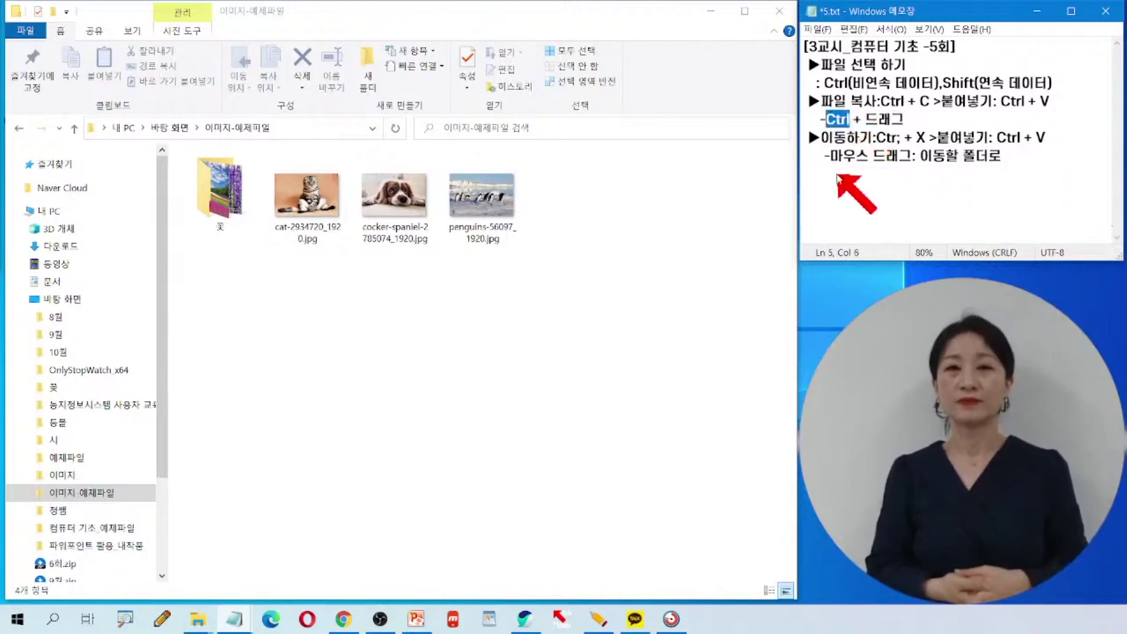
left_click(837, 175)
left_click(374, 283)
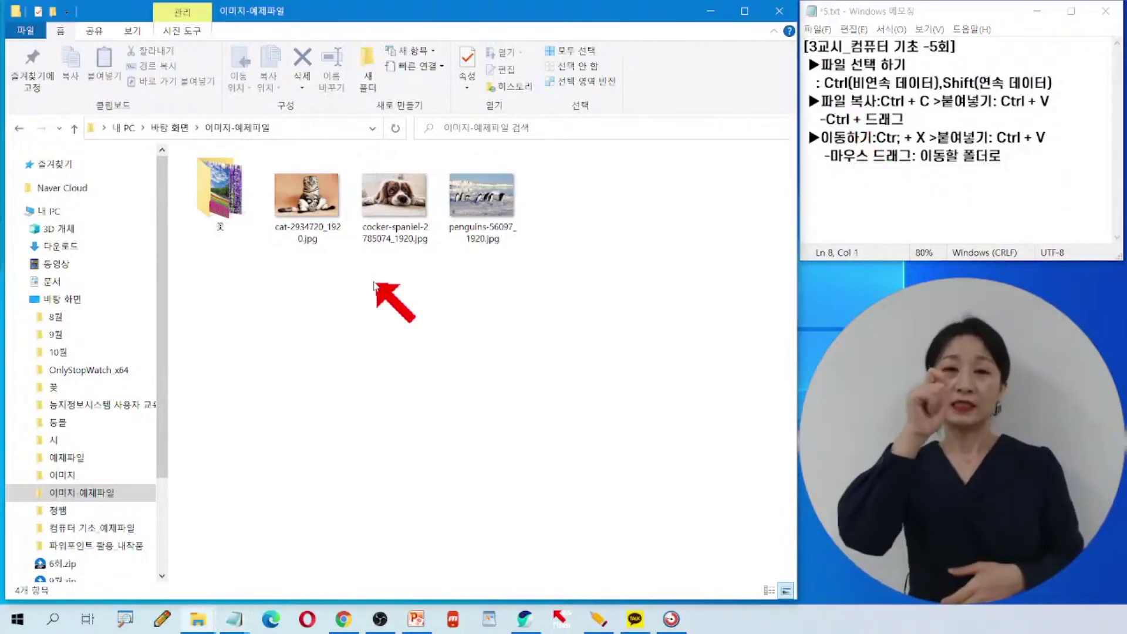
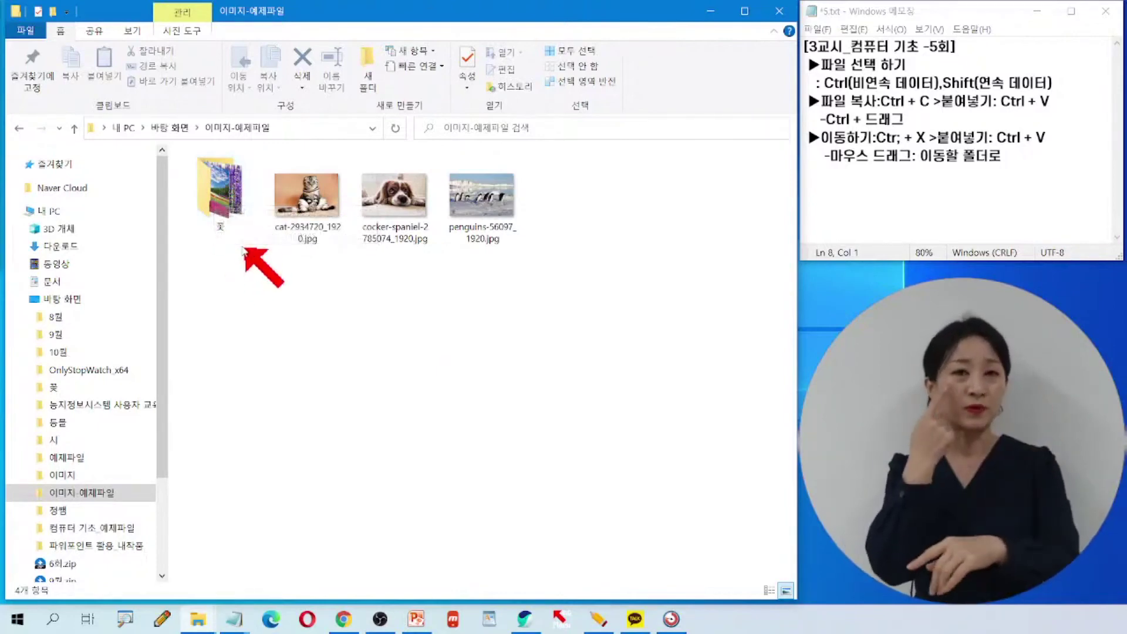
- Rename the 꽃 folder inside 이미지-예제파일 to 이미지
left_click(102, 497)
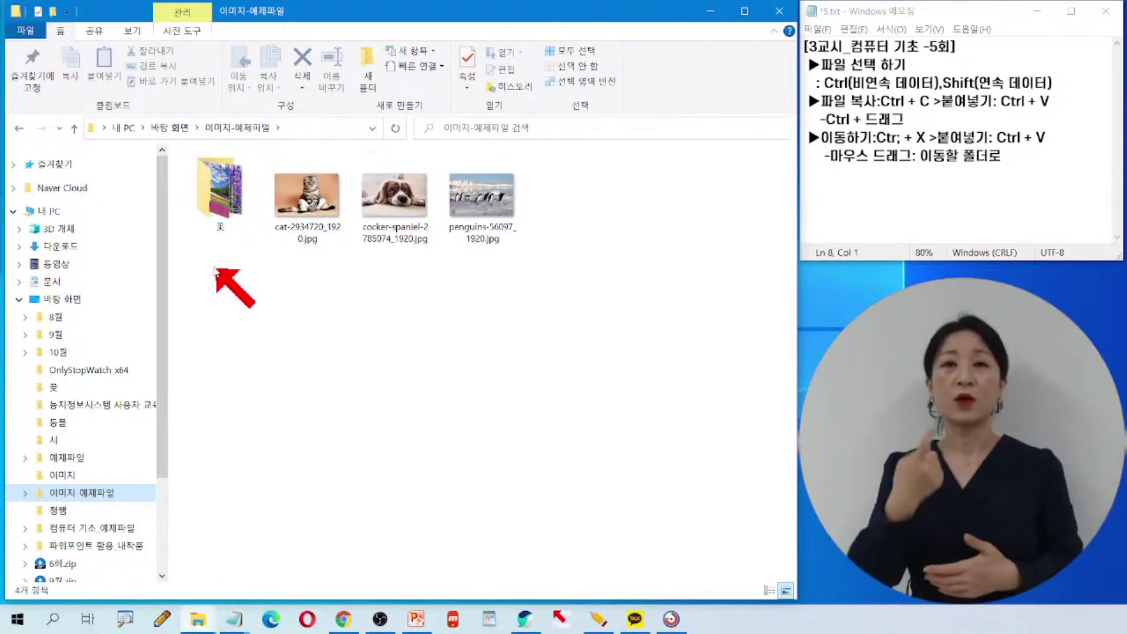
left_click(228, 205)
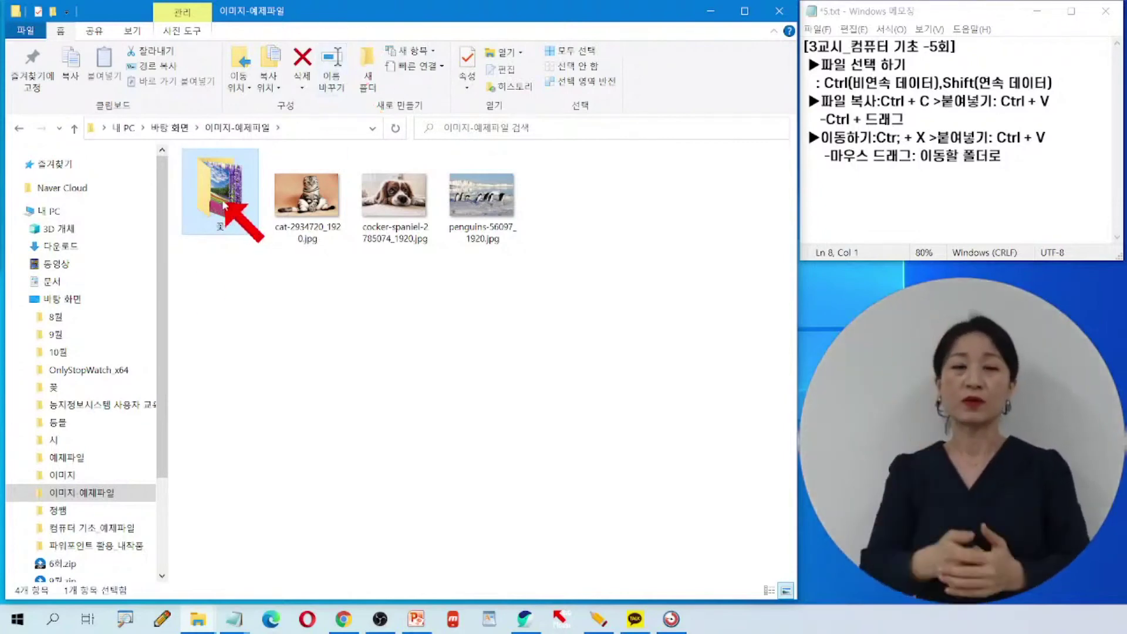
right_click(224, 203)
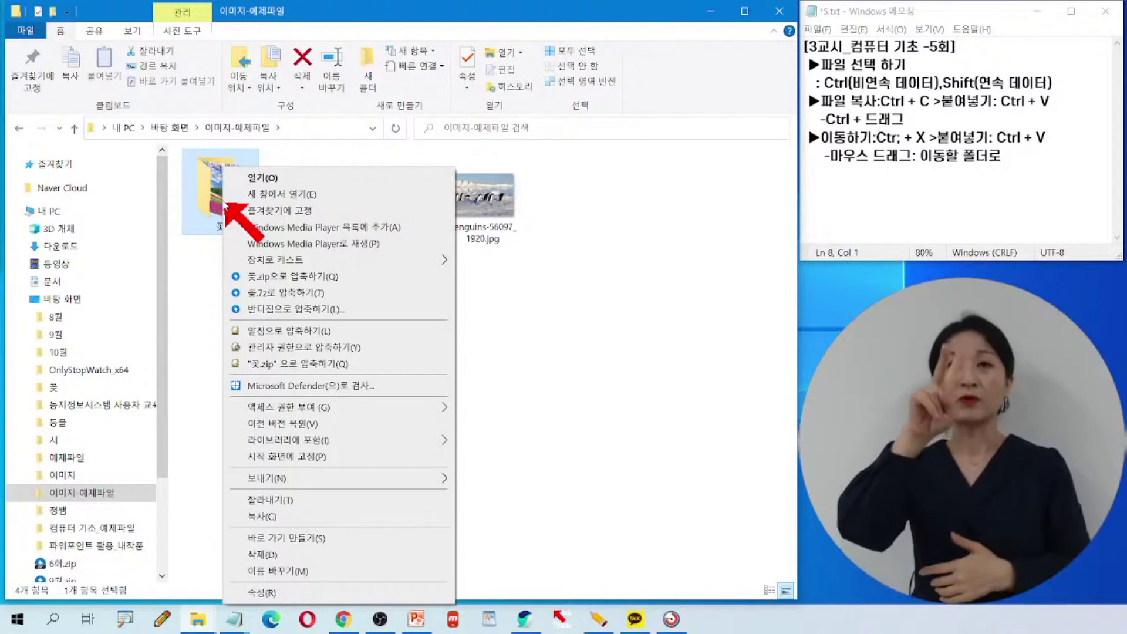
left_click(316, 570)
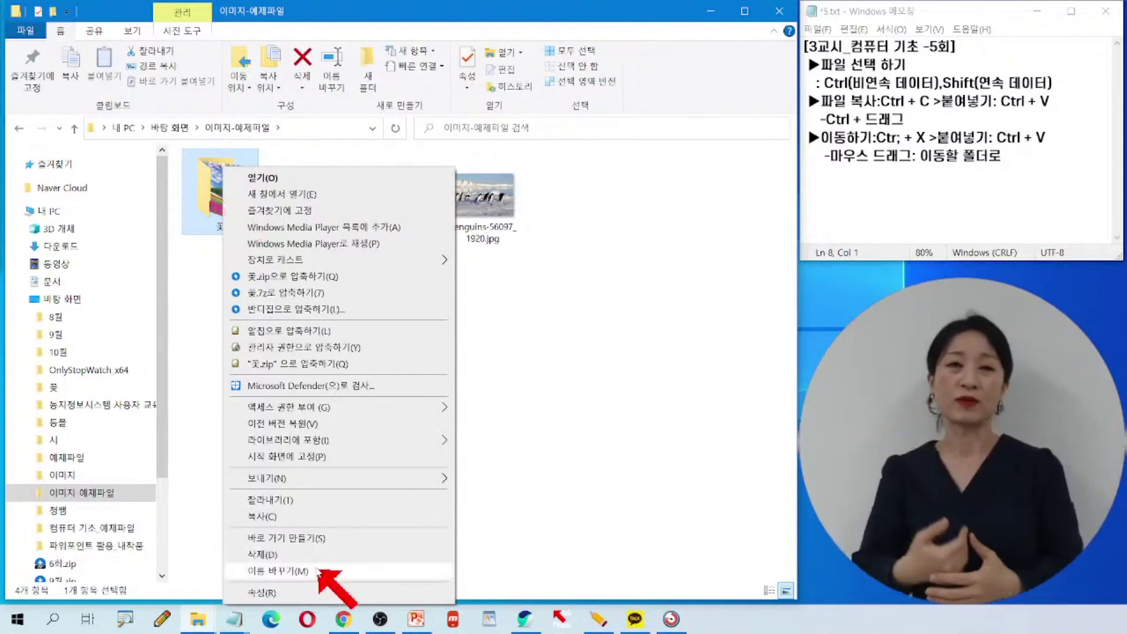
left_click(586, 451)
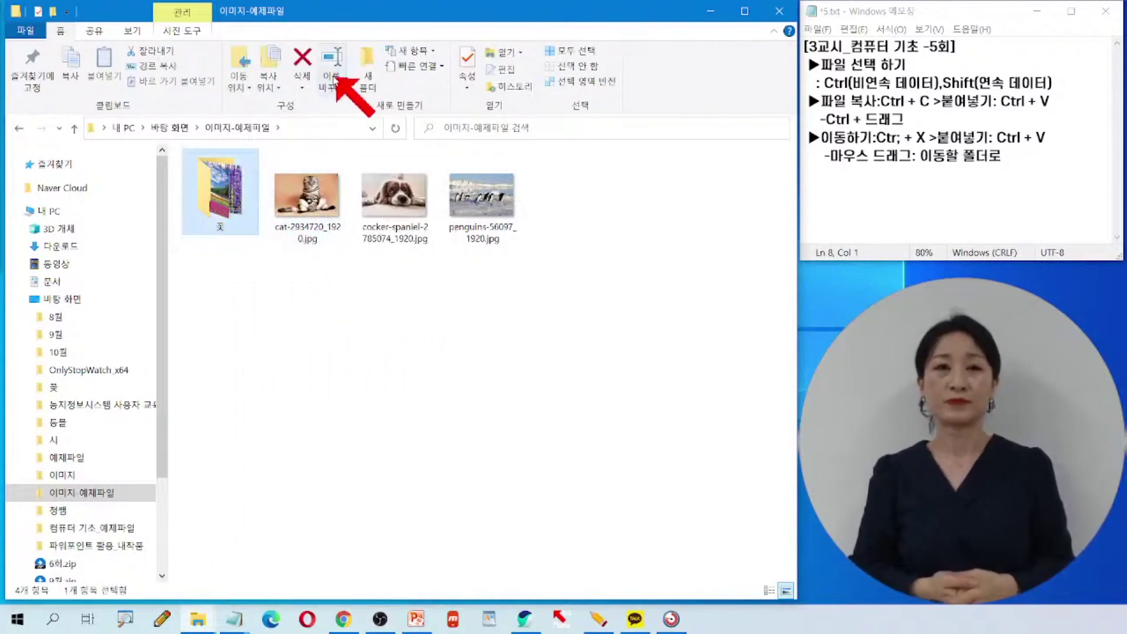
left_click(331, 69)
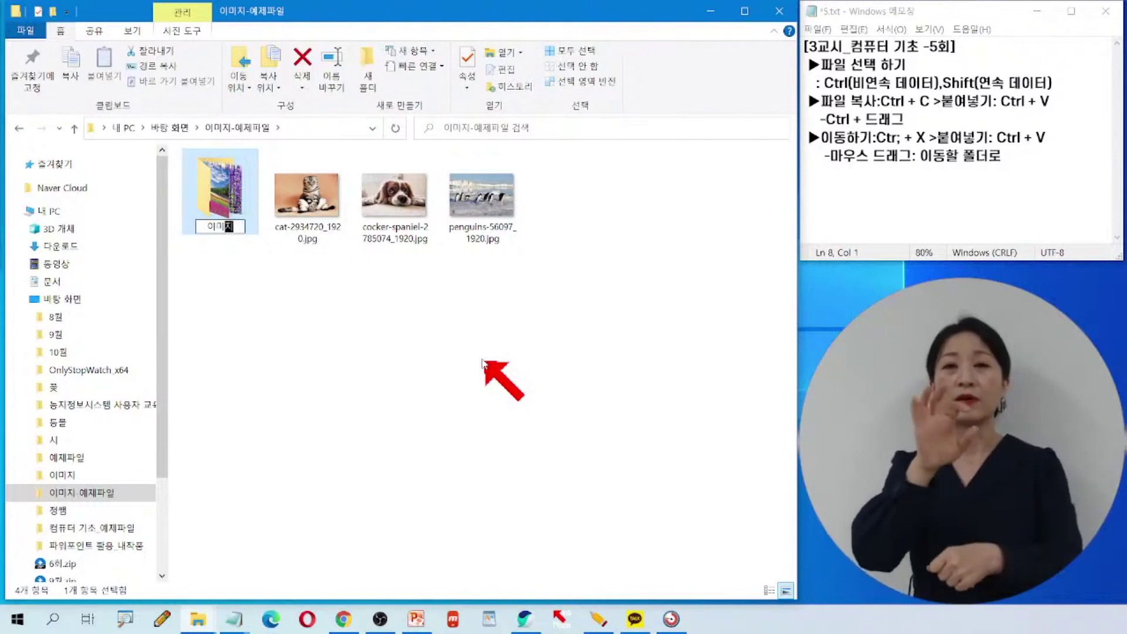
key("Return")
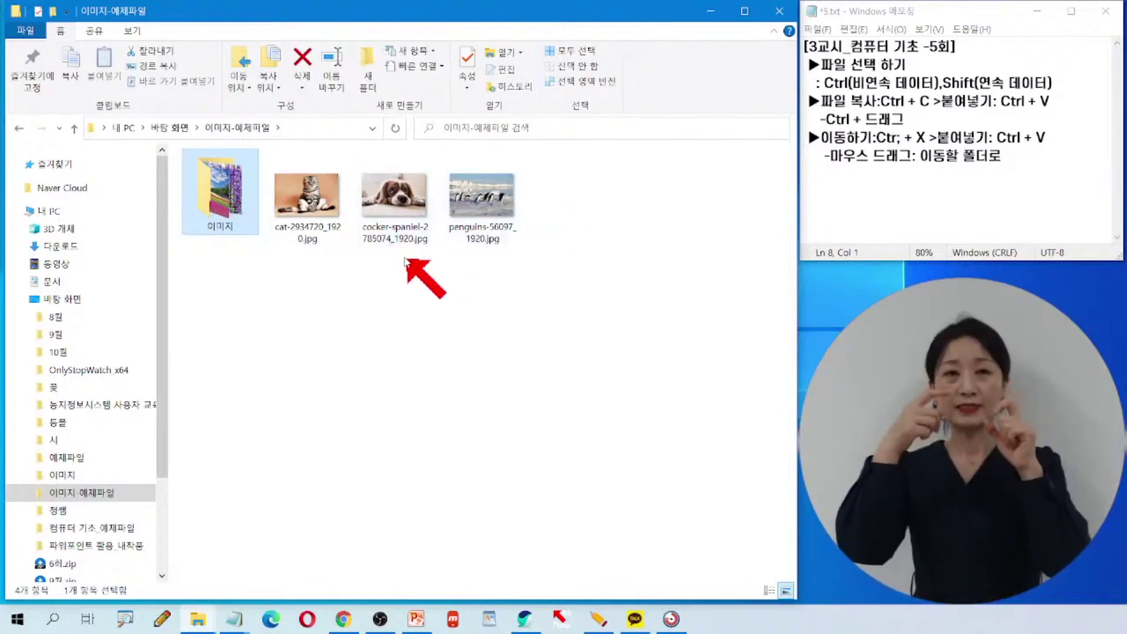
- Copy cat-2934720_1920.jpg from 이미지-예제파일 and paste it into the 이미지 subfolder
key("ctrl")
key("ctrl")
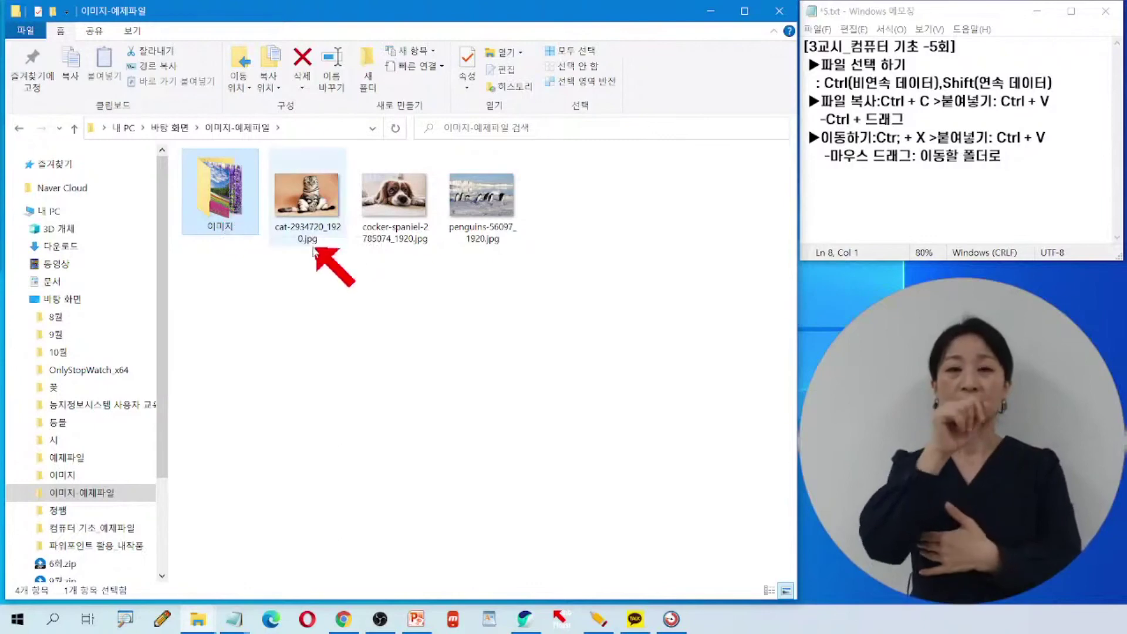
left_click(305, 206)
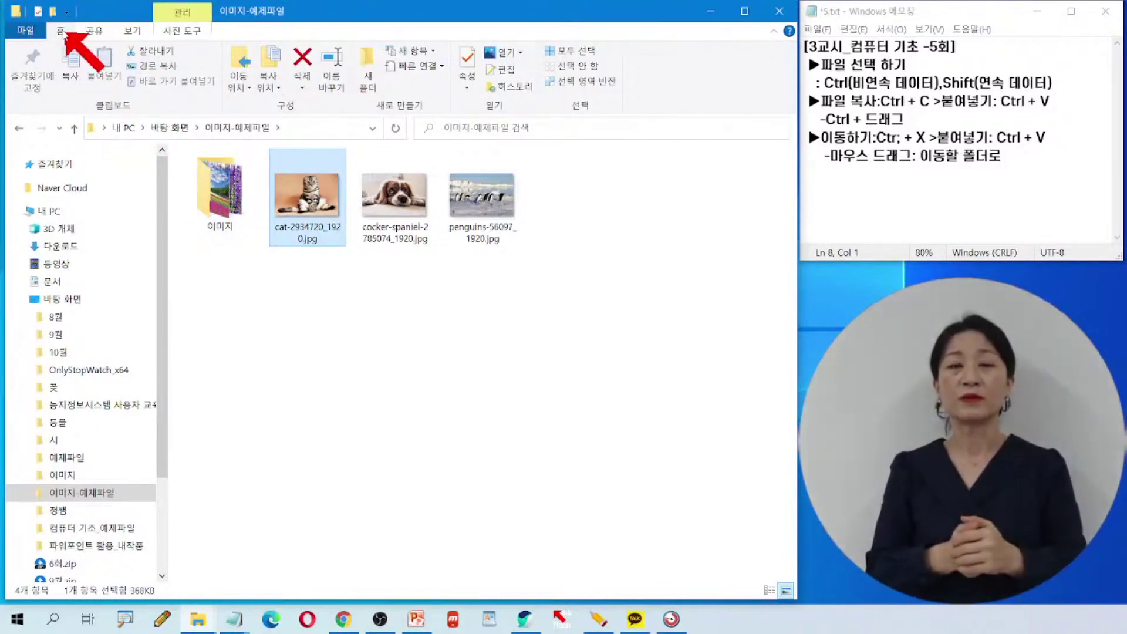
left_click(71, 82)
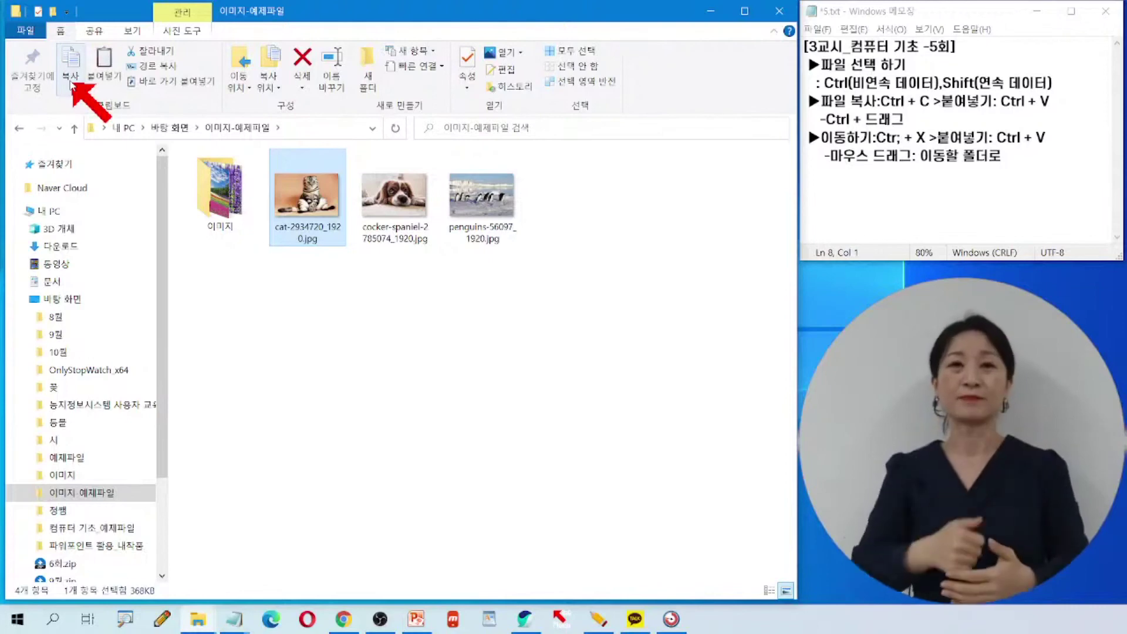
left_click(228, 215)
double_click(228, 199)
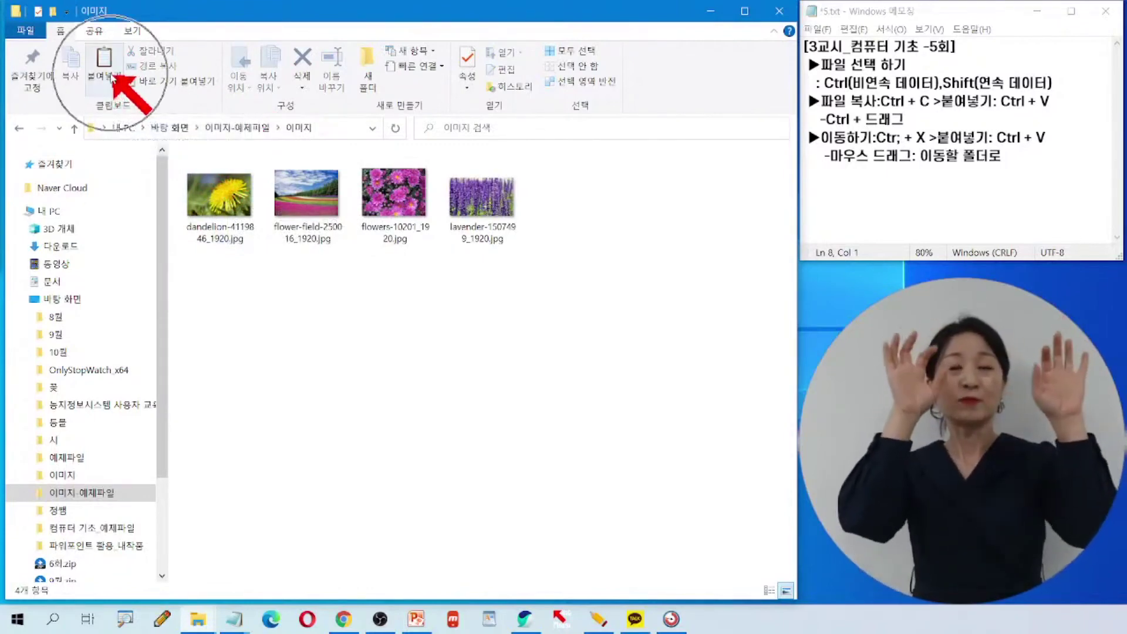
left_click(112, 78)
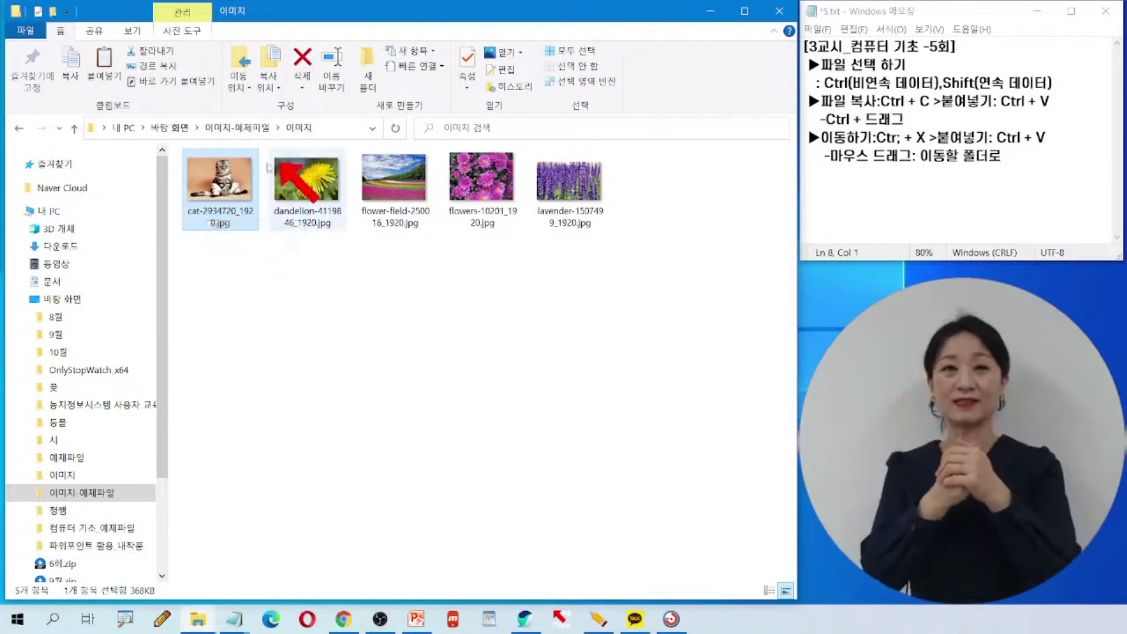
- Cut cocker-spaniel-2785074_1920.jpg and penguins-56097_1920.jpg from 이미지-예제파일 and paste them into the 이미지 subfolder
left_click(237, 127)
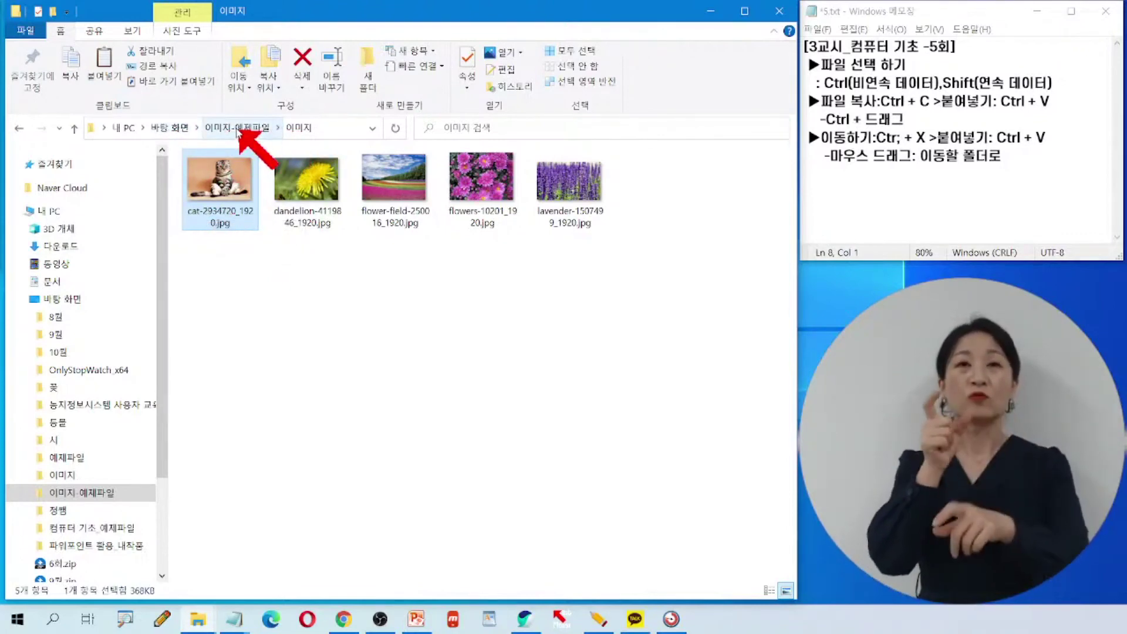
left_click(237, 128)
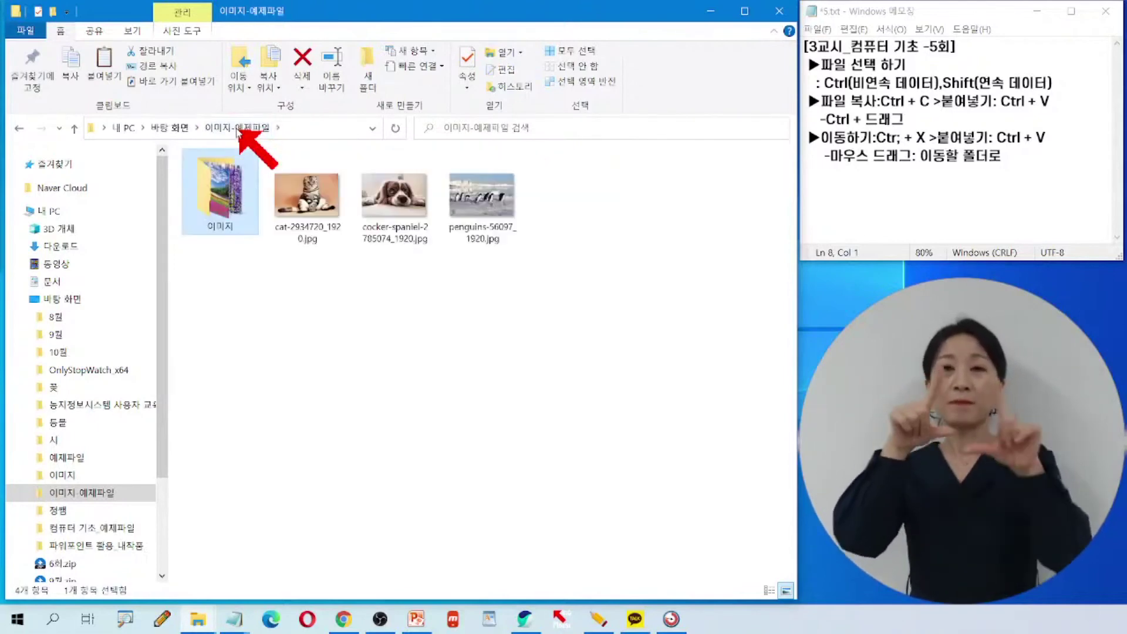
left_click(409, 210)
left_click(473, 204)
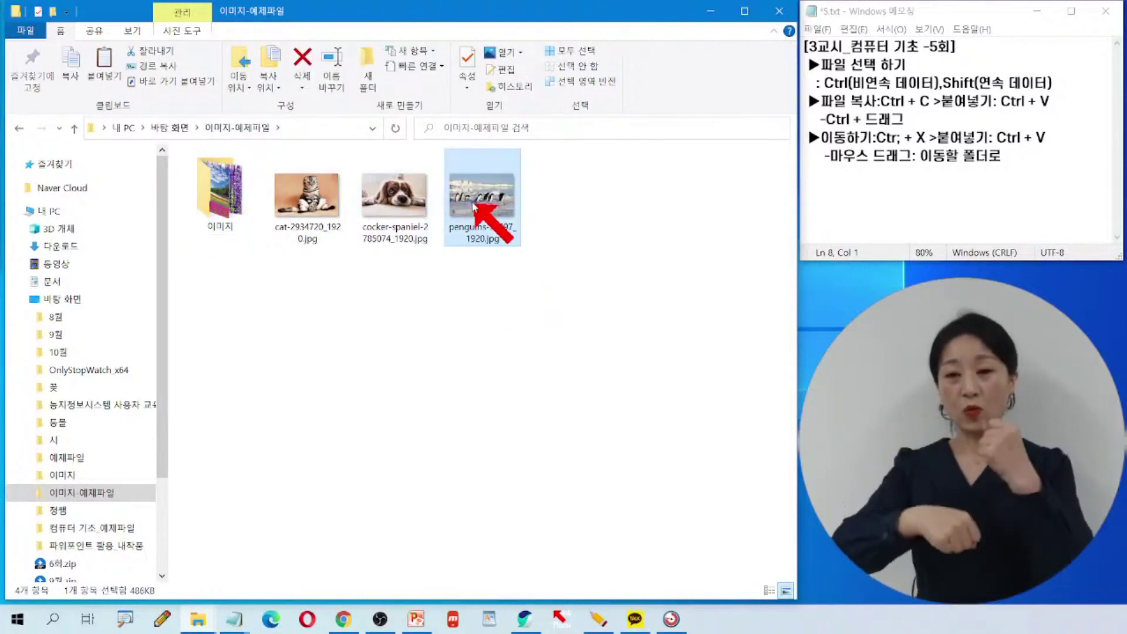
left_click(433, 298)
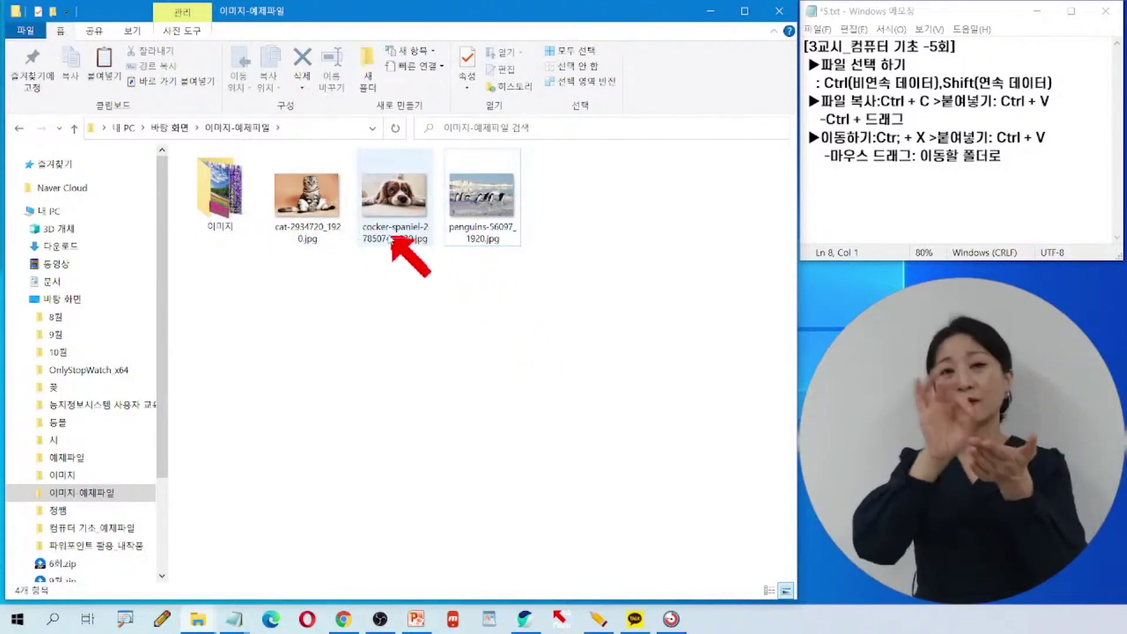
left_click(401, 202)
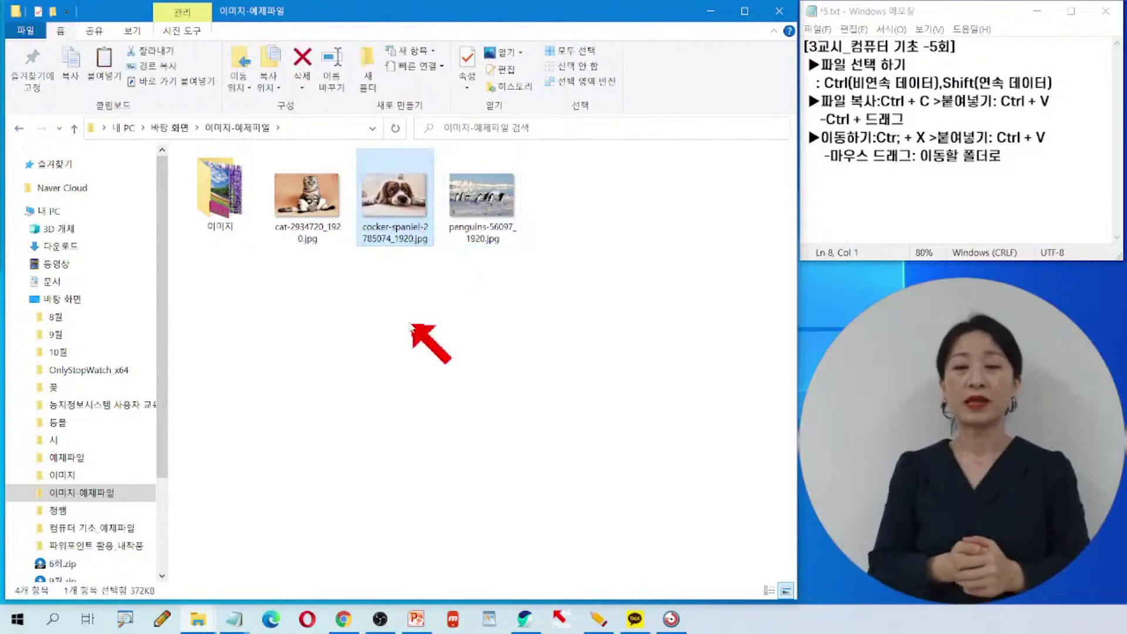
left_click(488, 212, "ctrl")
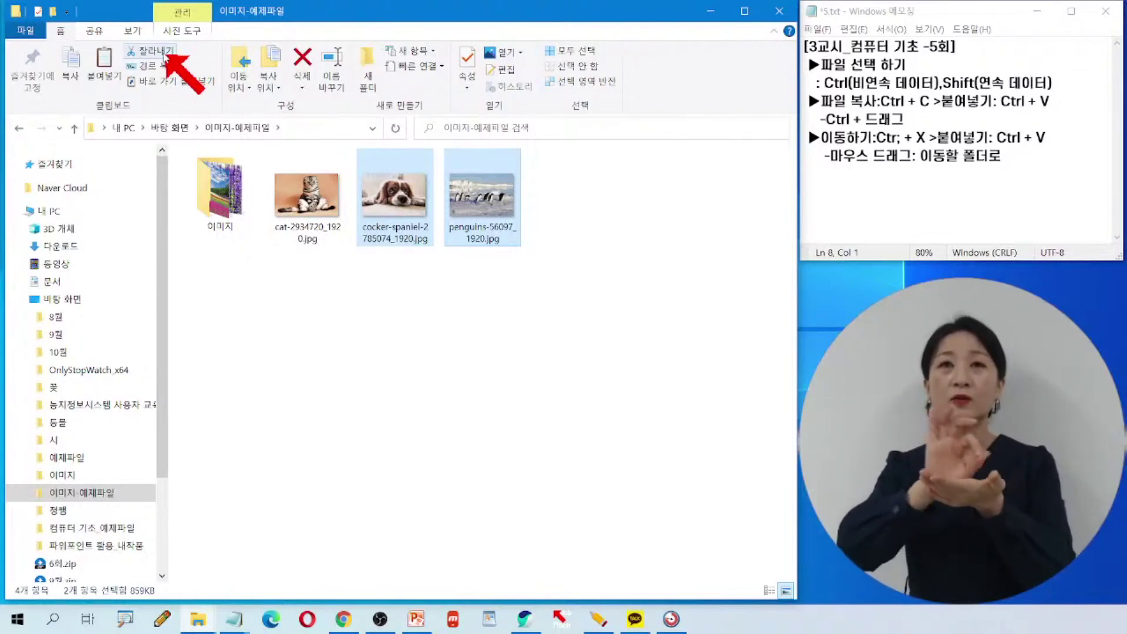
left_click(165, 55)
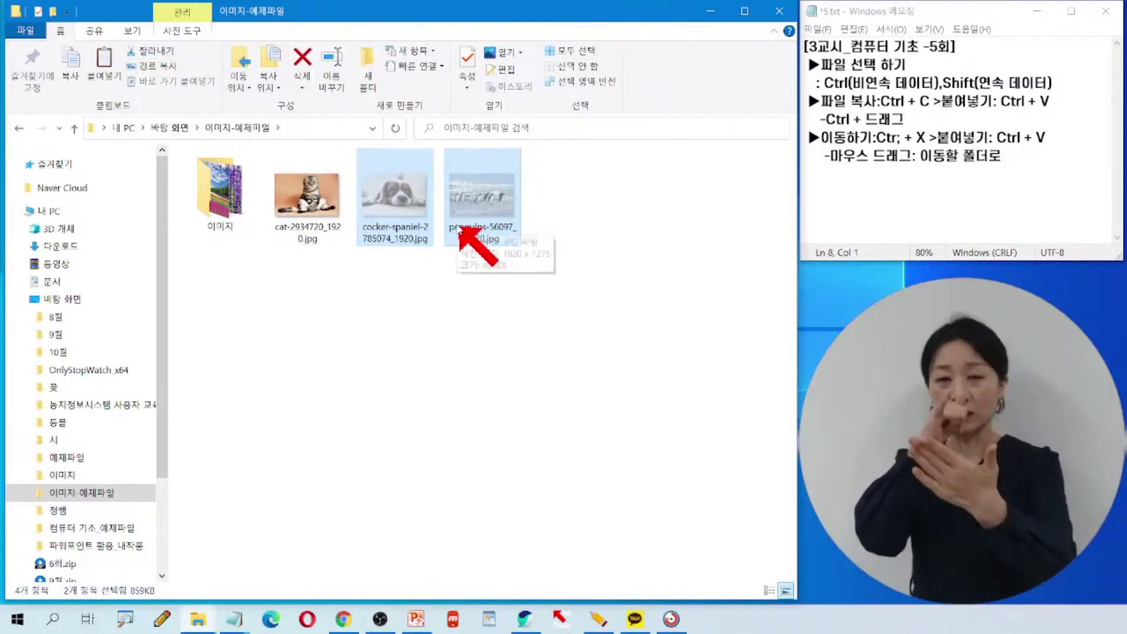
double_click(226, 195)
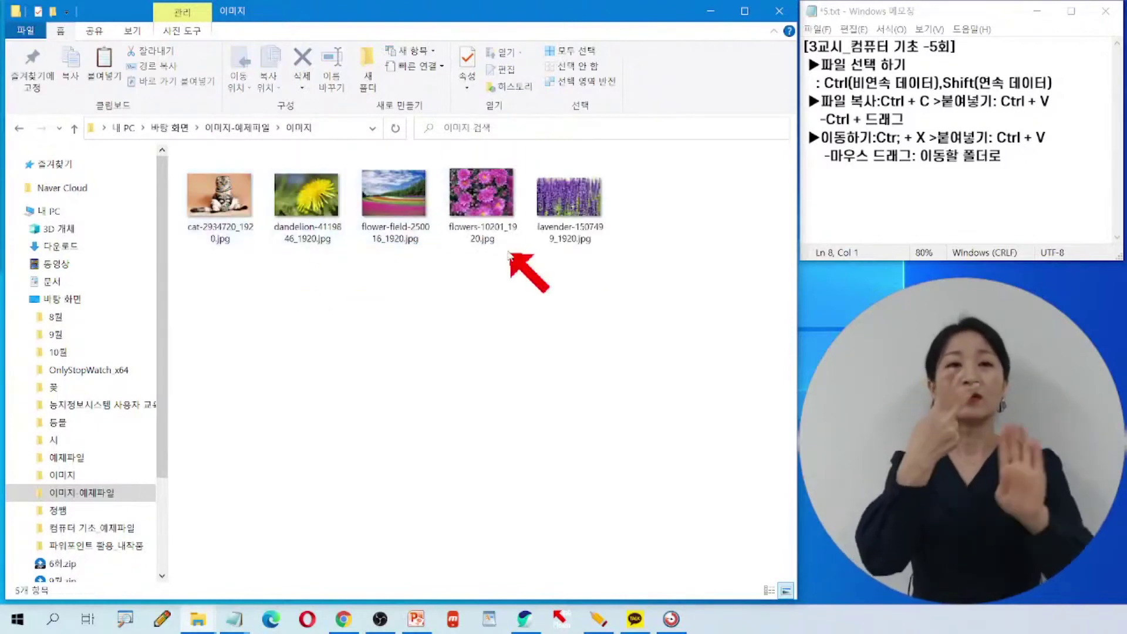
left_click(105, 73)
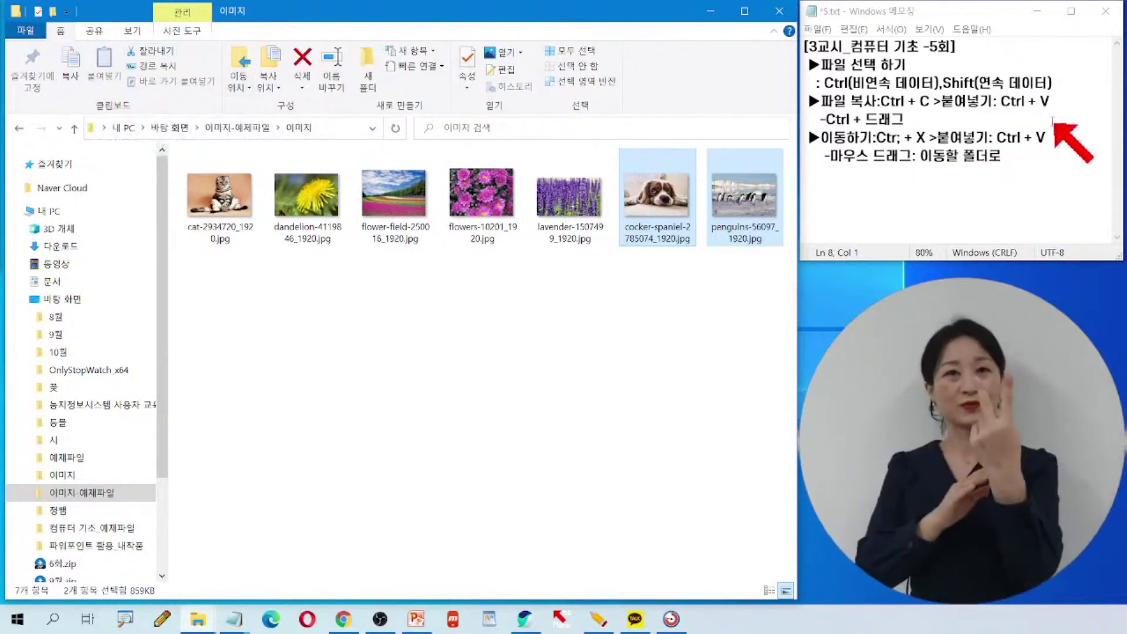
- Extend the memo's "-Ctrl + 드래그" line so that it reads "-마우스: Ctrl + 드래그"
left_click(949, 117)
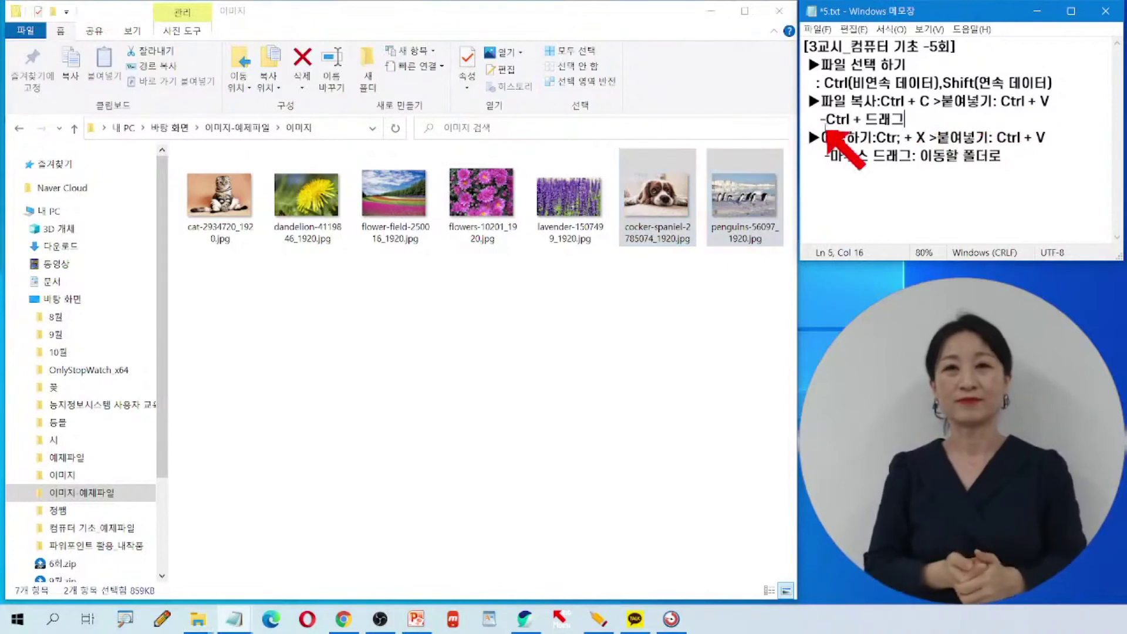
left_click(826, 117)
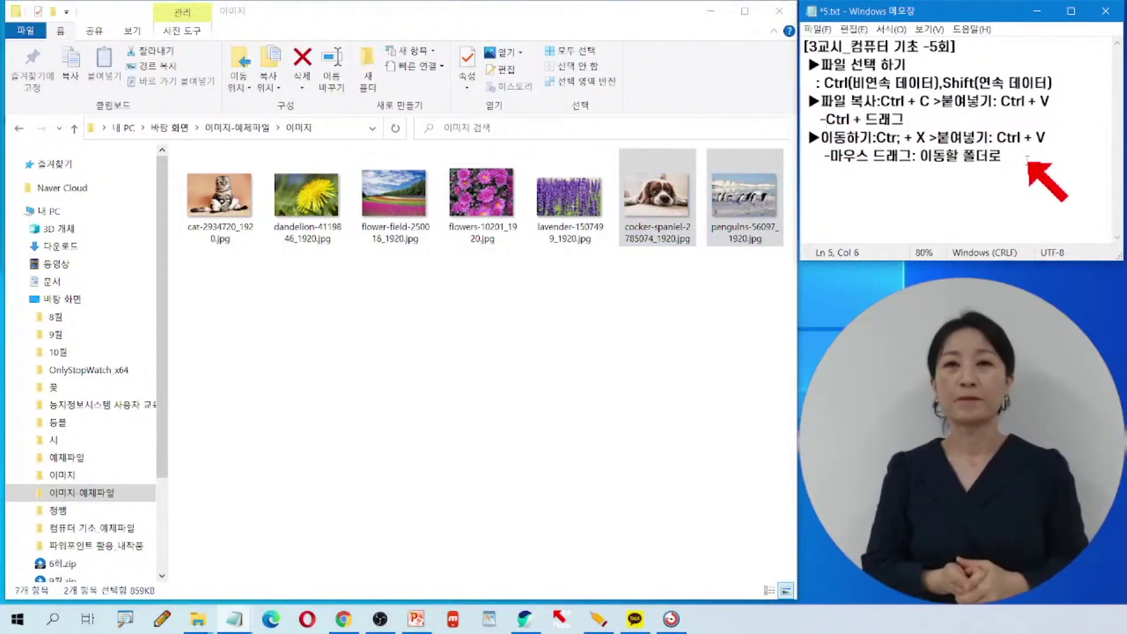
type("마우스")
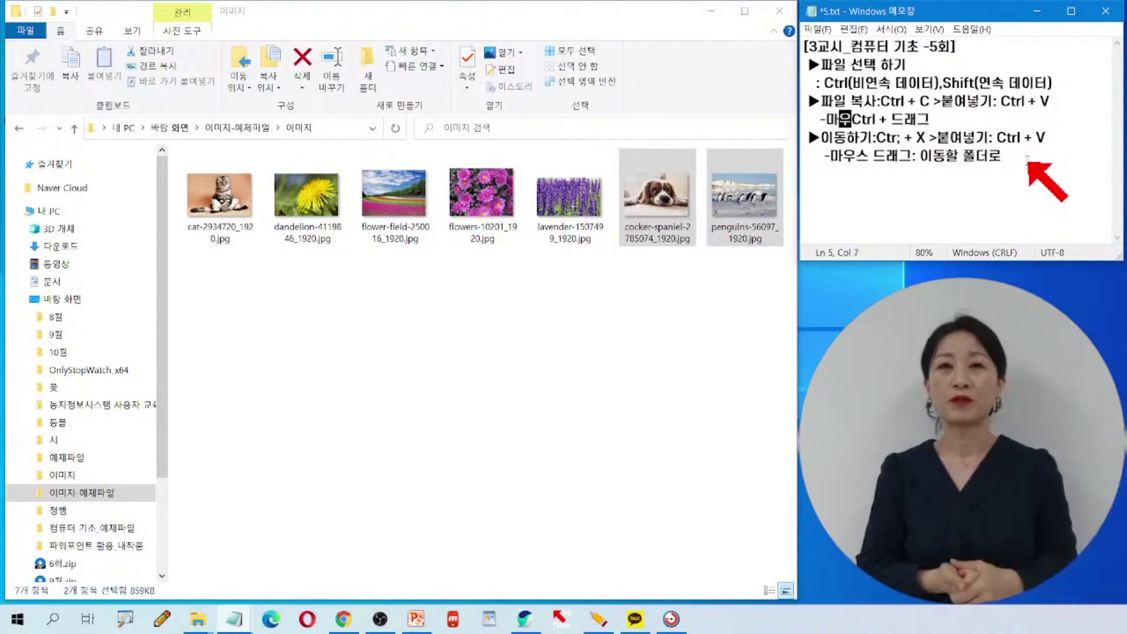
type(" :")
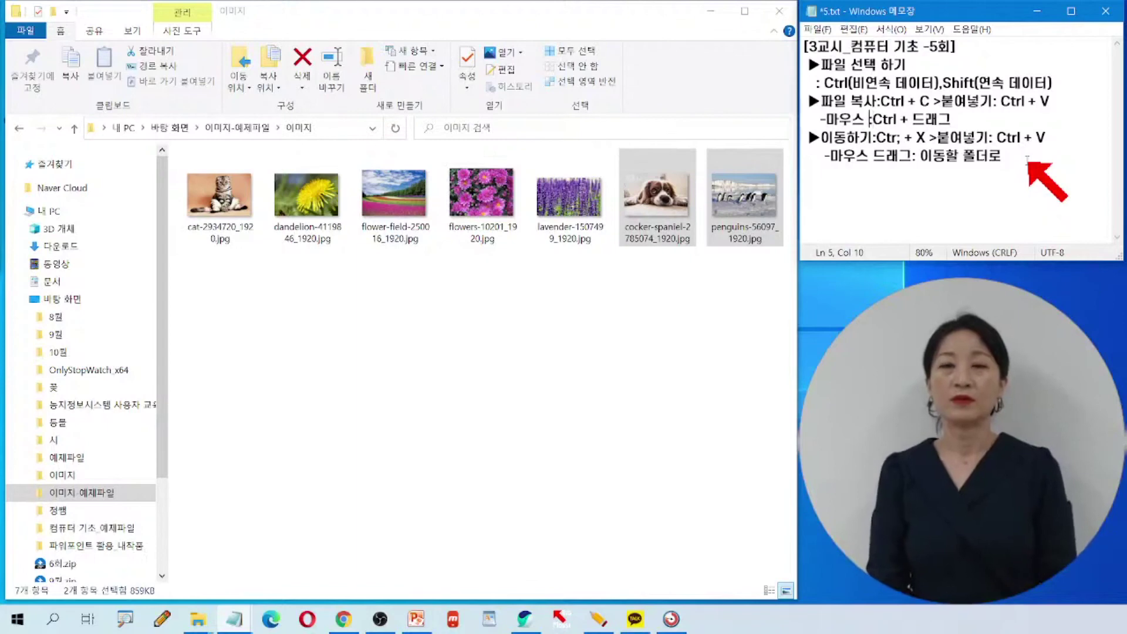
key("BackSpace")
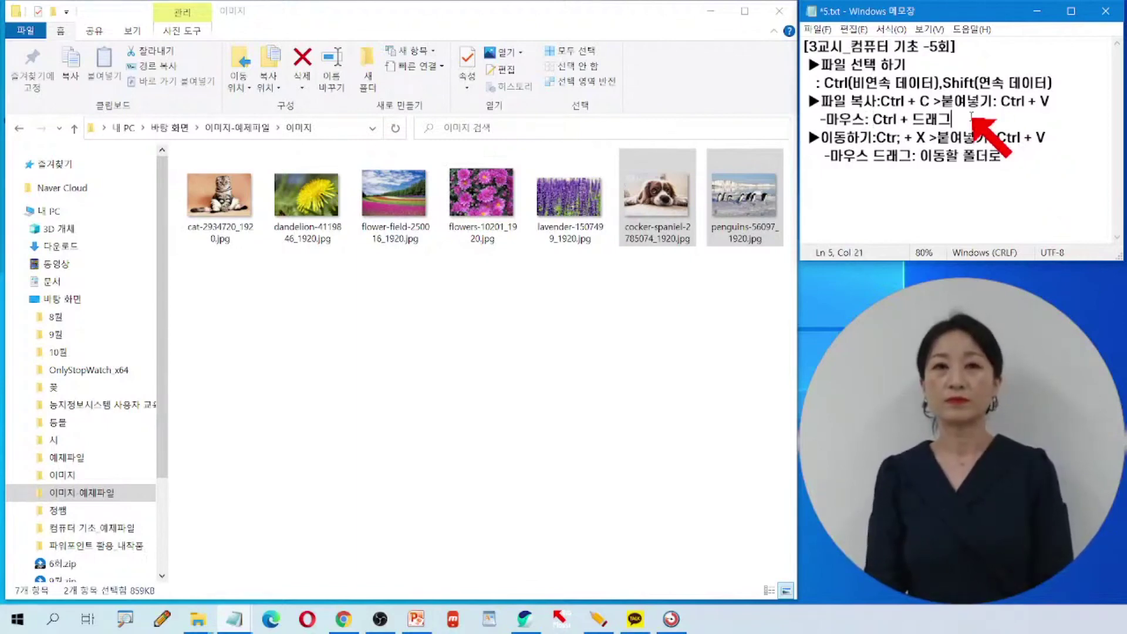
- Insert the line "-리본메뉴: 복사>붙여넣기" below the 마우스 line of the 파일 복사 section in the memo
key("Return")
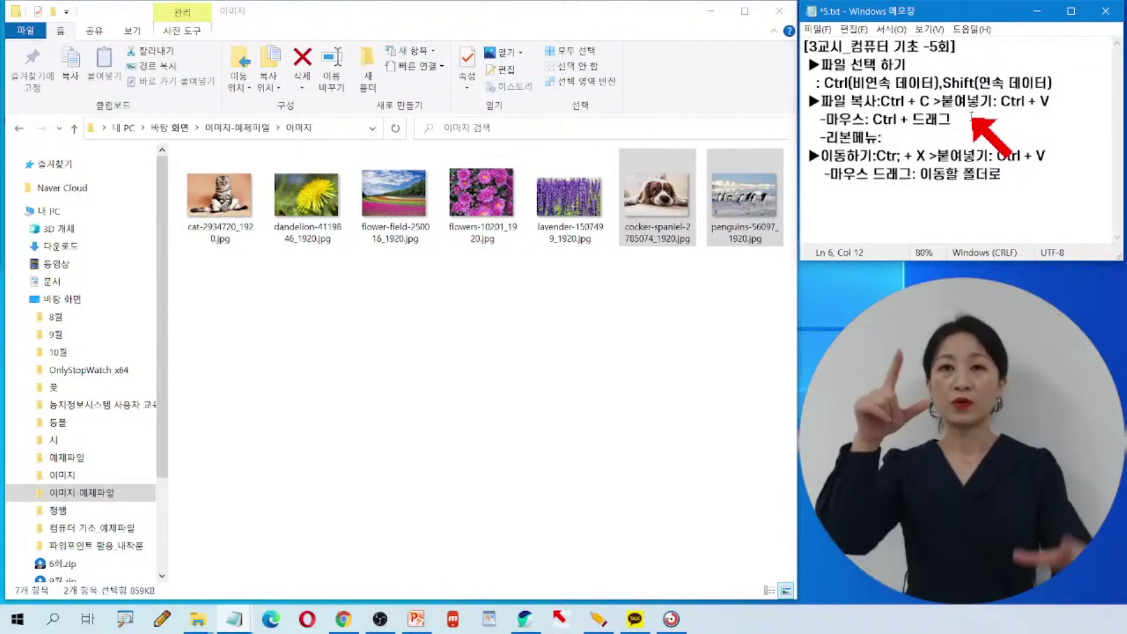
type("qhrt")
key("BackSpace")
key("BackSpace")
key("BackSpace")
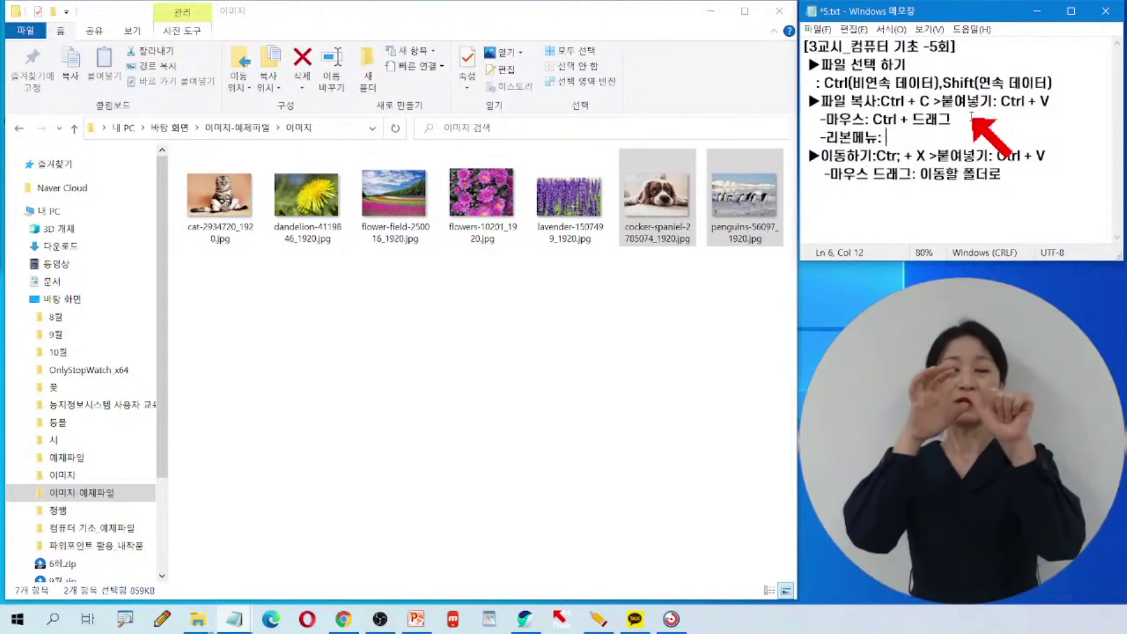
type("복사>")
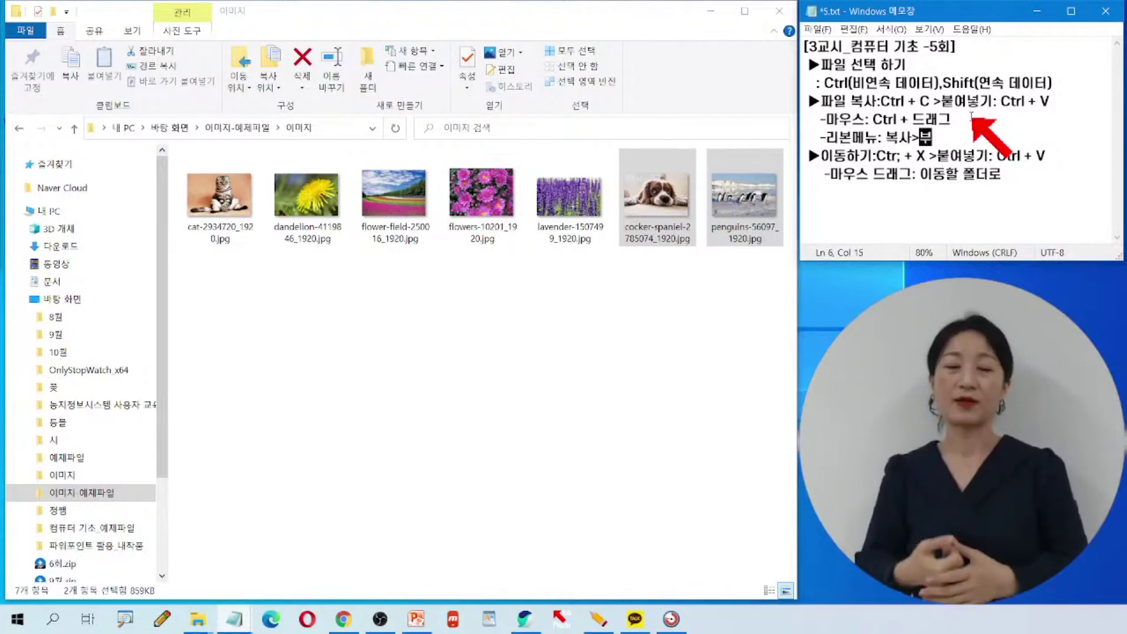
type("붙여넣기")
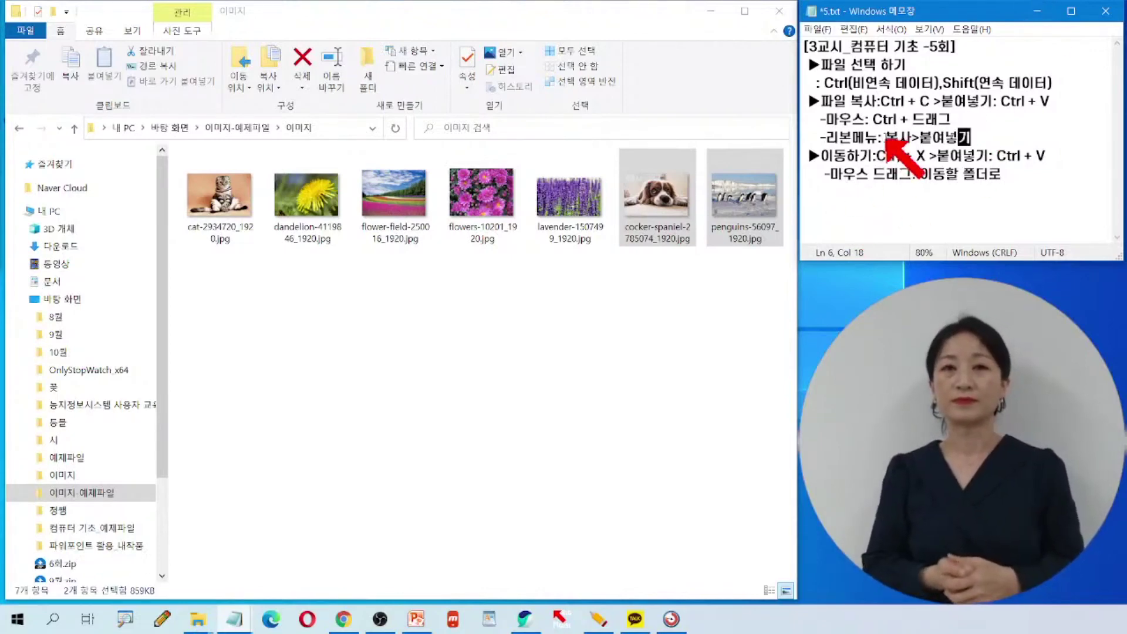
- Reuse the "-리본메뉴:" label to add the line "-리본메뉴:잘라내기>붙여넣기" at the end of the memo's 이동하기 section
left_click_drag(882, 138, 790, 136)
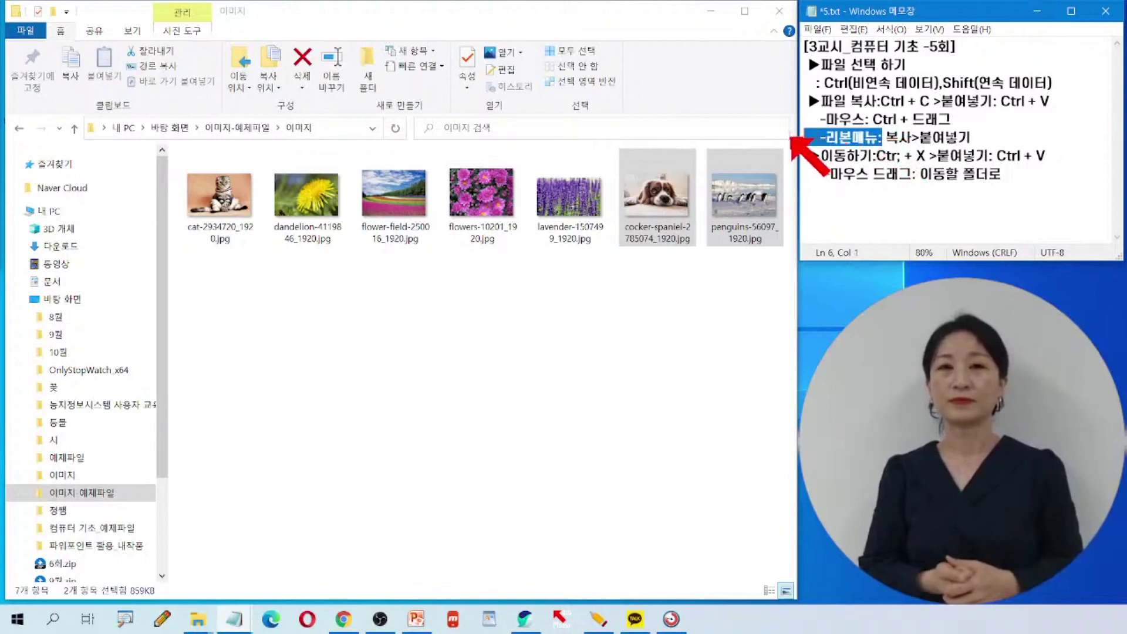
key("ctrl+c")
left_click(820, 202)
key("ctrl+v")
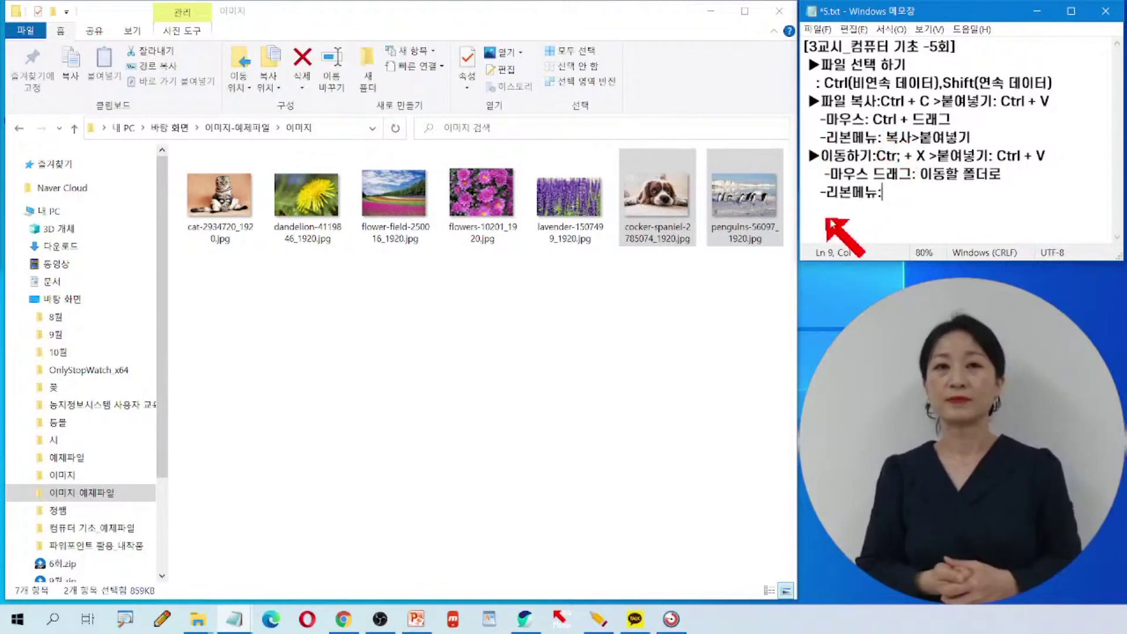
type("잘ㄹ")
type("라내기>")
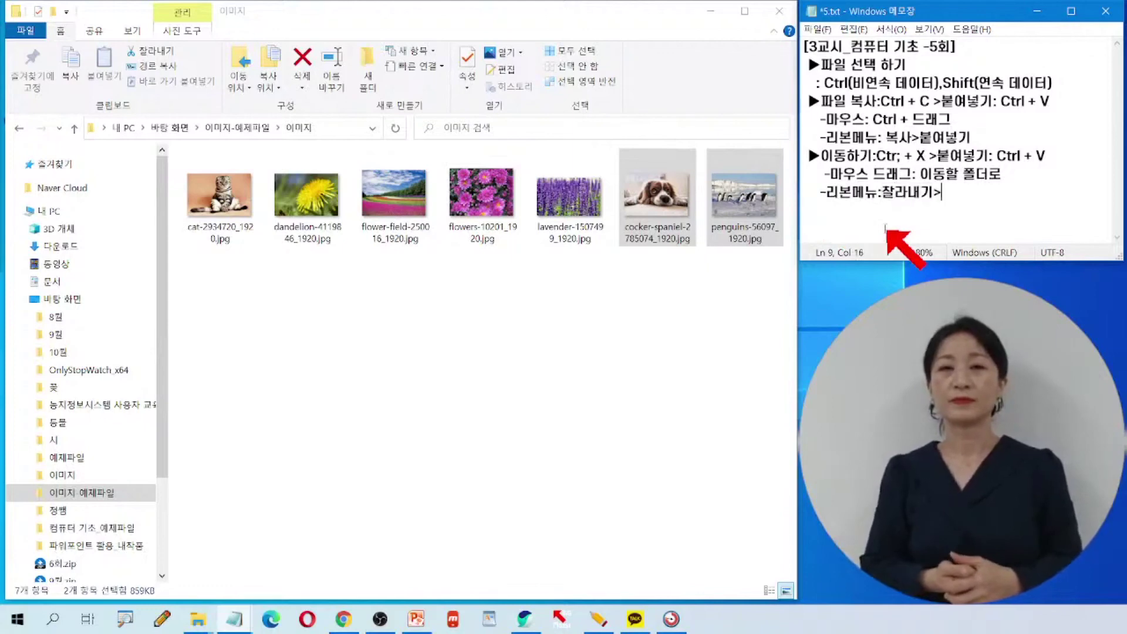
type("붙연")
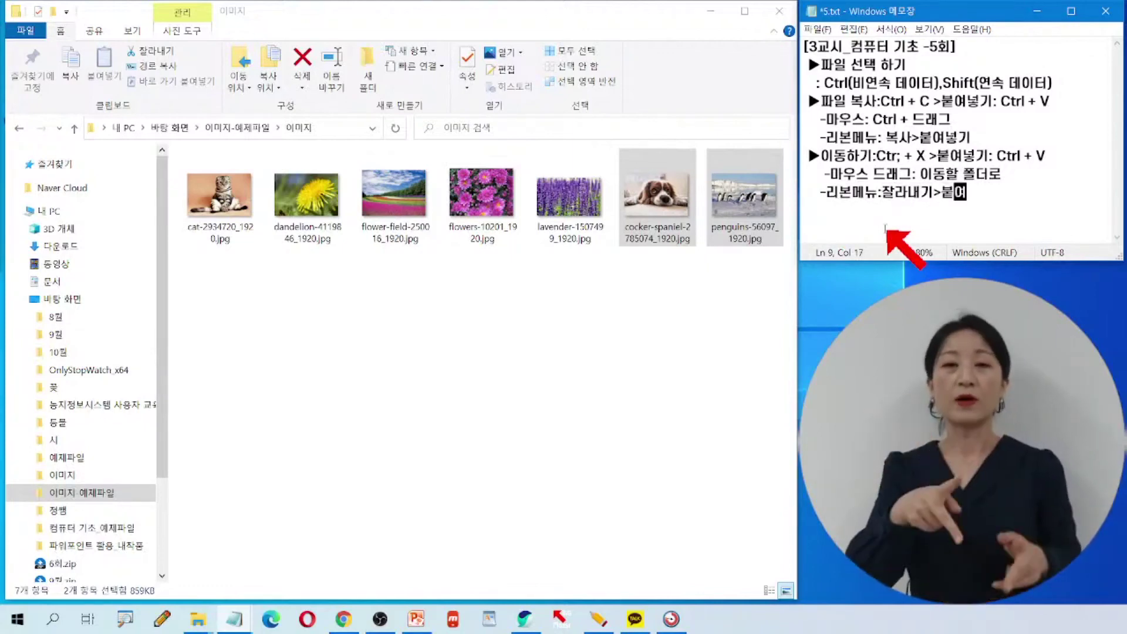
type("여넣기")
key("Return")
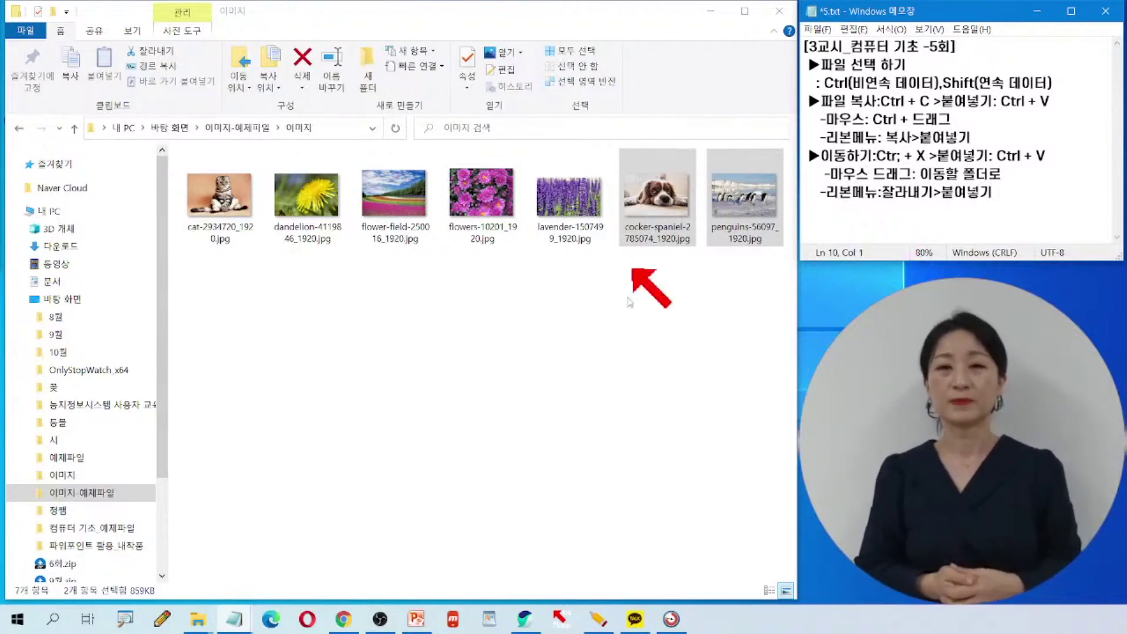
- Review the finished memo by highlighting 컴퓨터 기초 in its title and the notes on selecting, copying and moving files
left_click(303, 286)
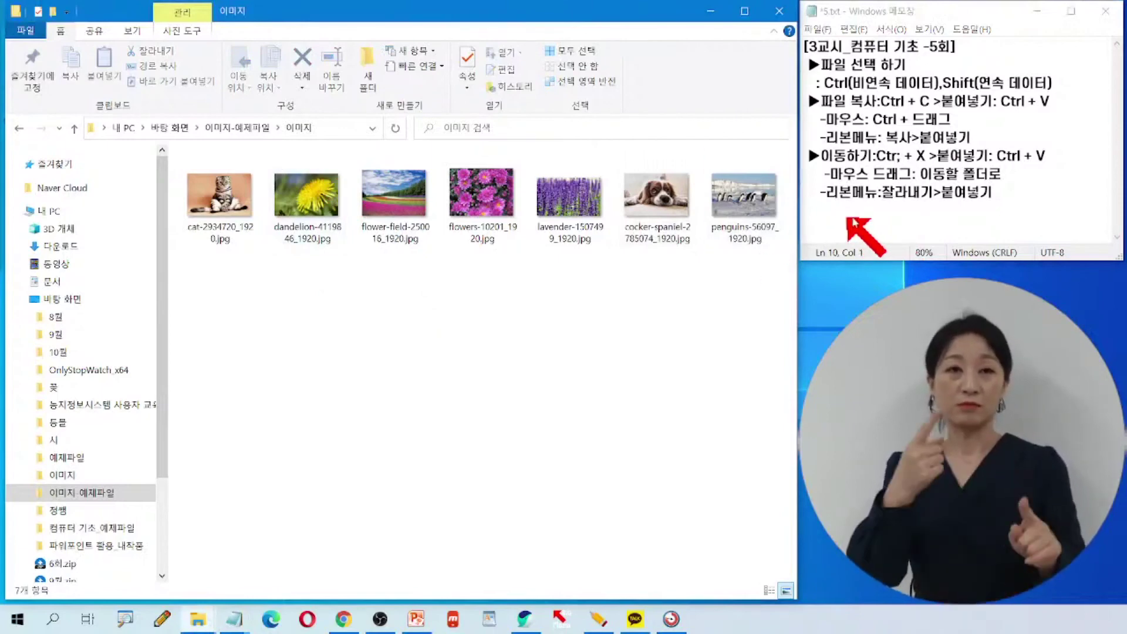
left_click(851, 215)
left_click(1007, 192)
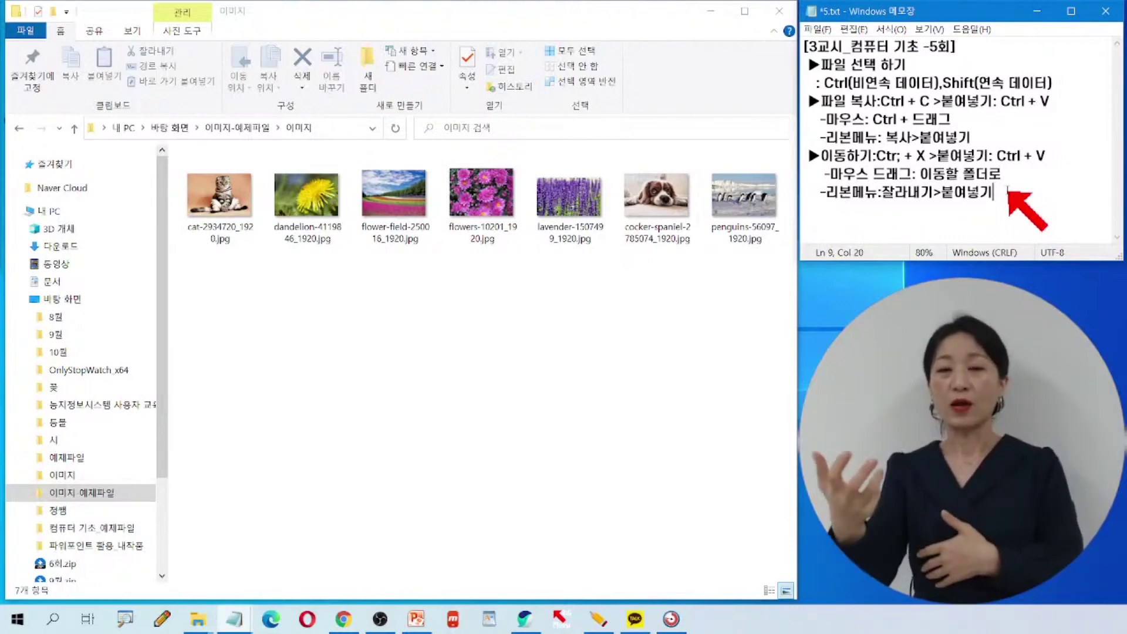
left_click_drag(894, 204, 936, 47)
left_click(851, 47)
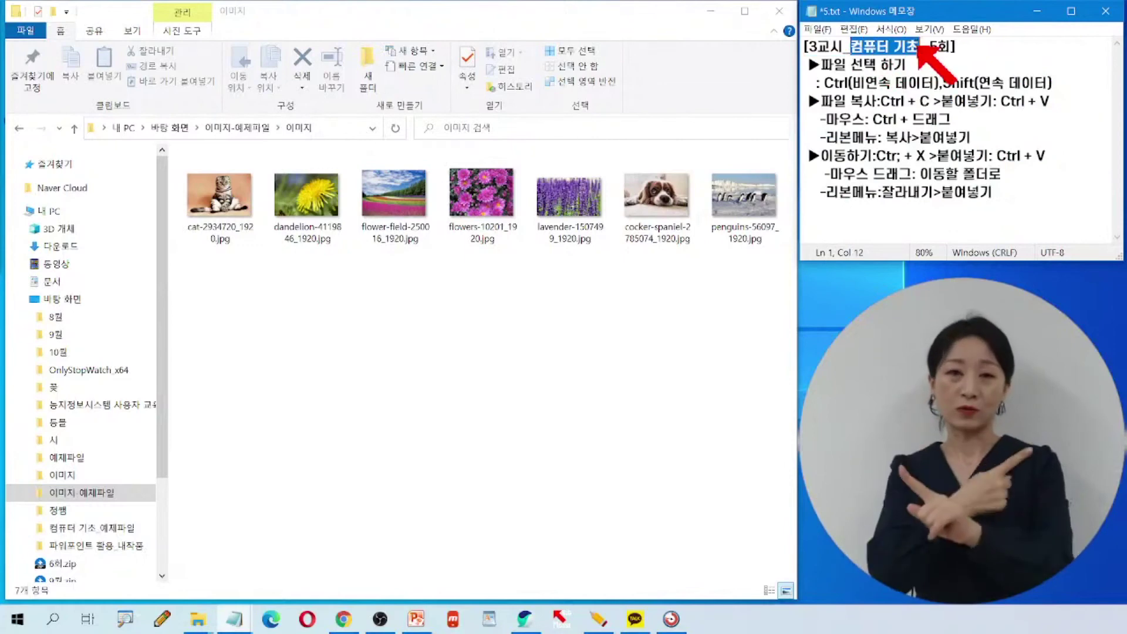
left_click_drag(977, 194, 785, 63)
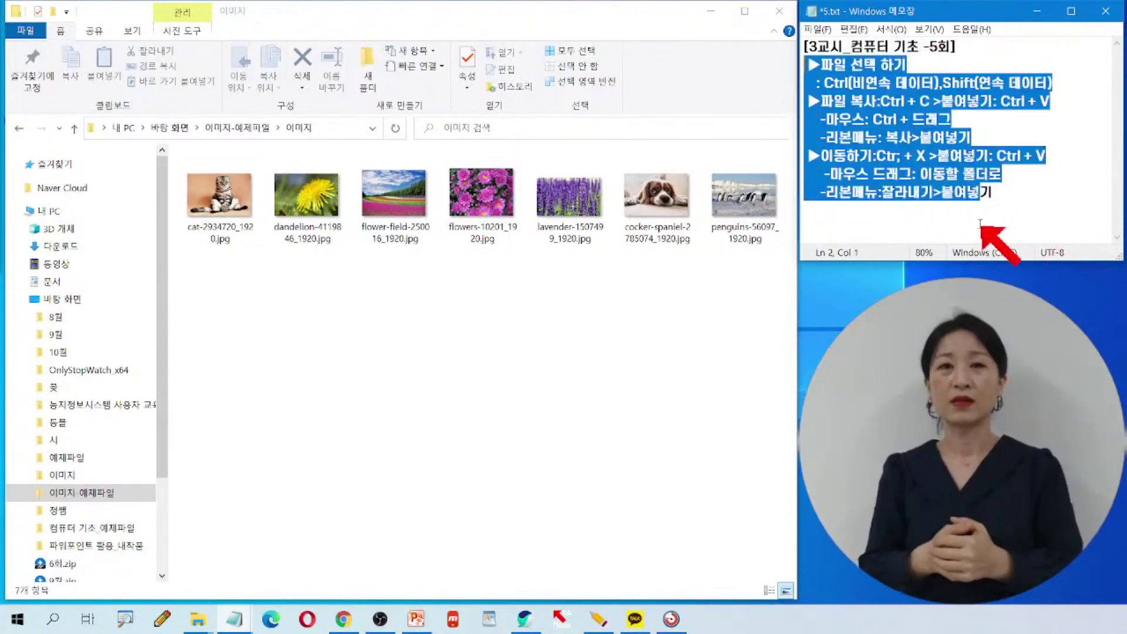
left_click(1001, 191)
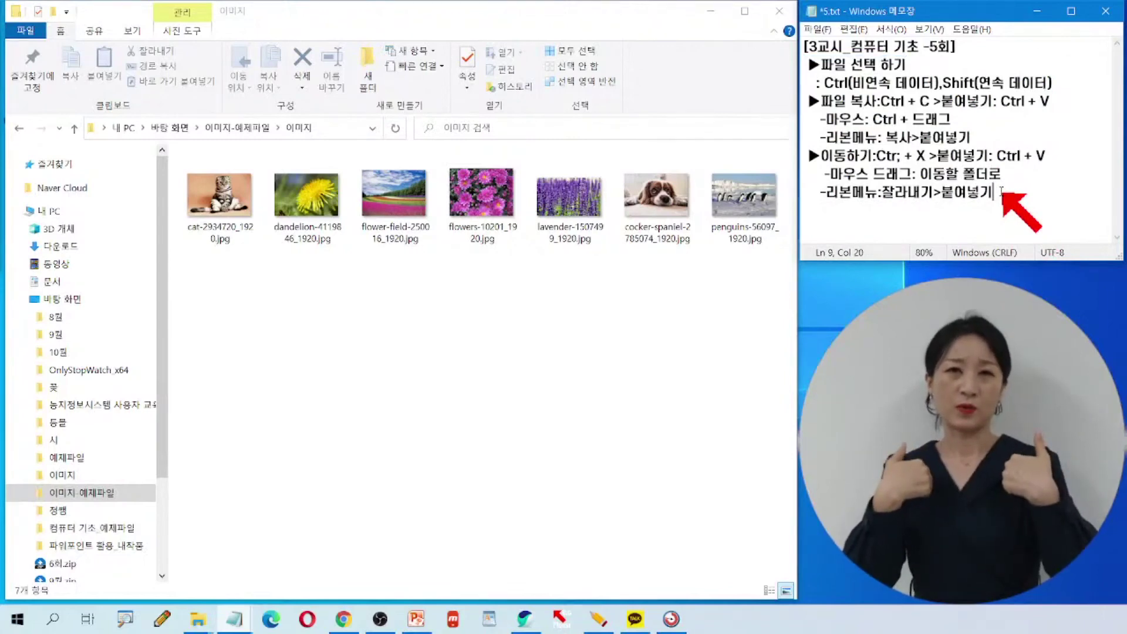